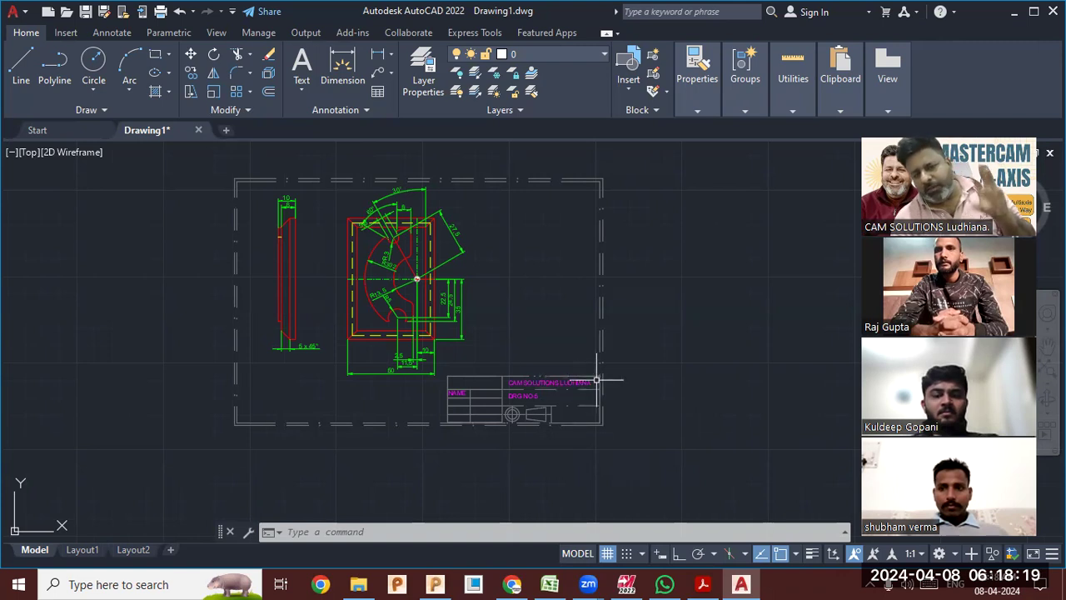
{"action": "middle_click_drag", "start_coordinate": [517, 287], "coordinate": [613, 319]}
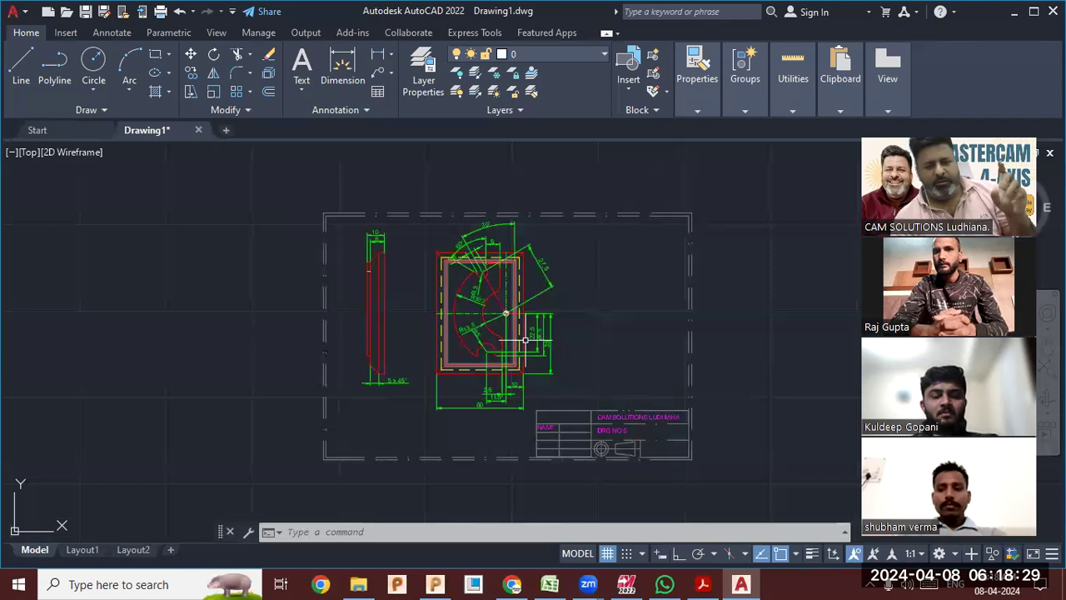
{"action": "scroll", "coordinate": [416, 366], "scroll_direction": "up", "scroll_amount": 1}
{"action": "middle_click_drag", "start_coordinate": [525, 336], "coordinate": [513, 361]}
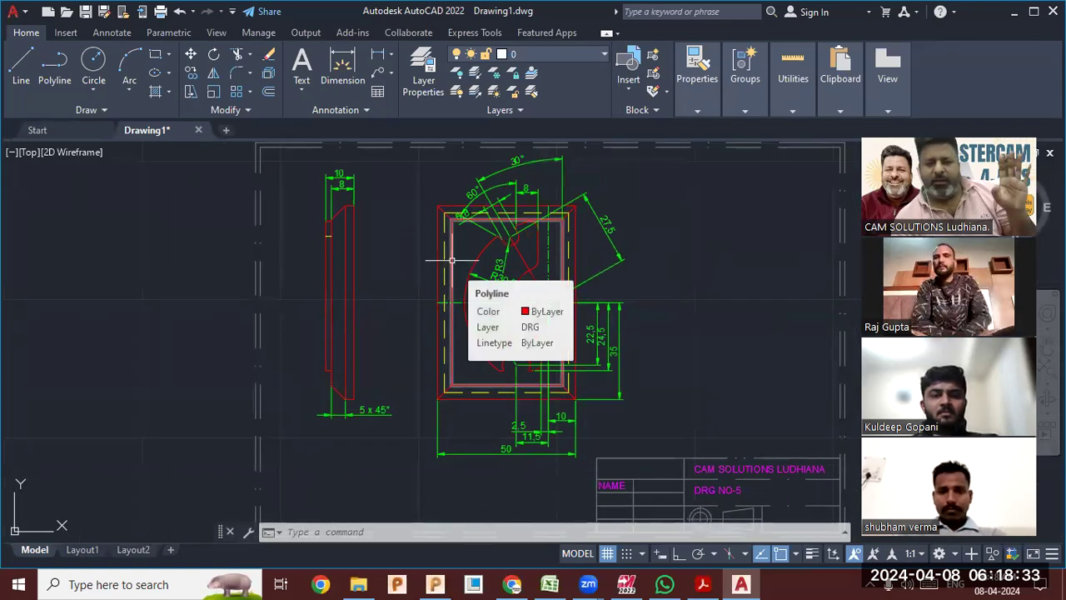
{"action": "middle_click_drag", "start_coordinate": [356, 292], "coordinate": [318, 313]}
{"action": "middle_click_drag", "start_coordinate": [673, 357], "coordinate": [637, 357]}
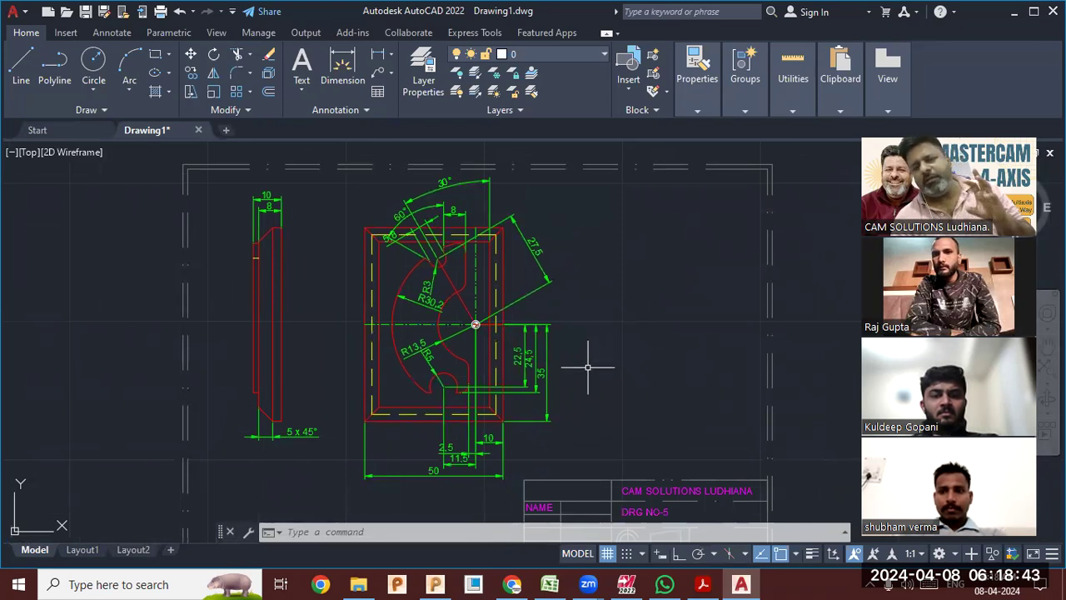
{"action": "scroll", "coordinate": [587, 366], "scroll_direction": "down", "scroll_amount": 3}
{"action": "middle_click_drag", "start_coordinate": [647, 357], "coordinate": [642, 365]}
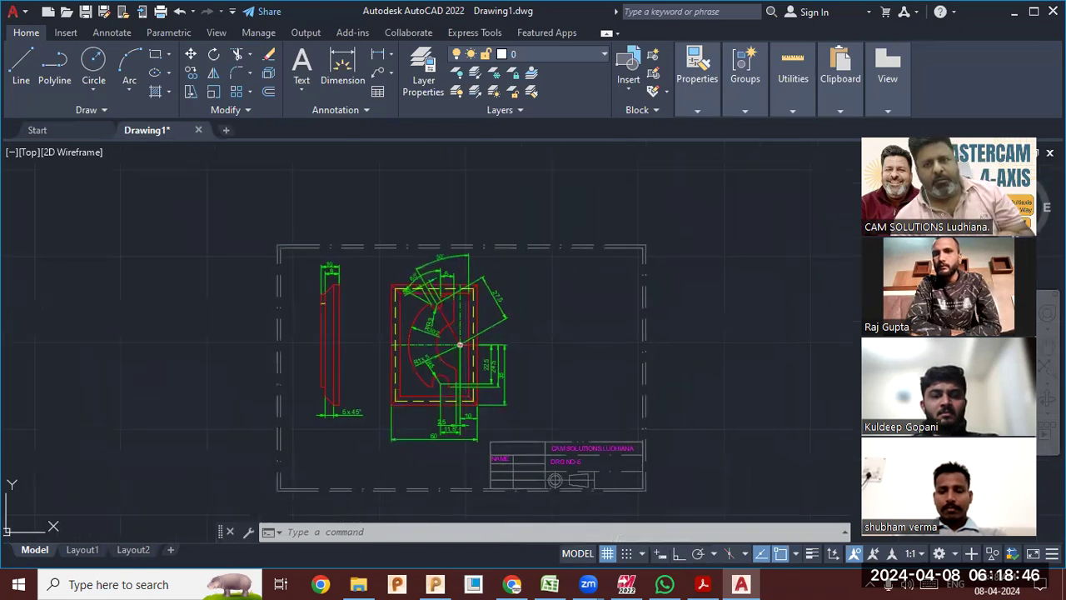
Start a PDF import and choose Pole base mahindera.pdf from the Documents folder.
{"action": "left_click", "coordinate": [120, 33]}
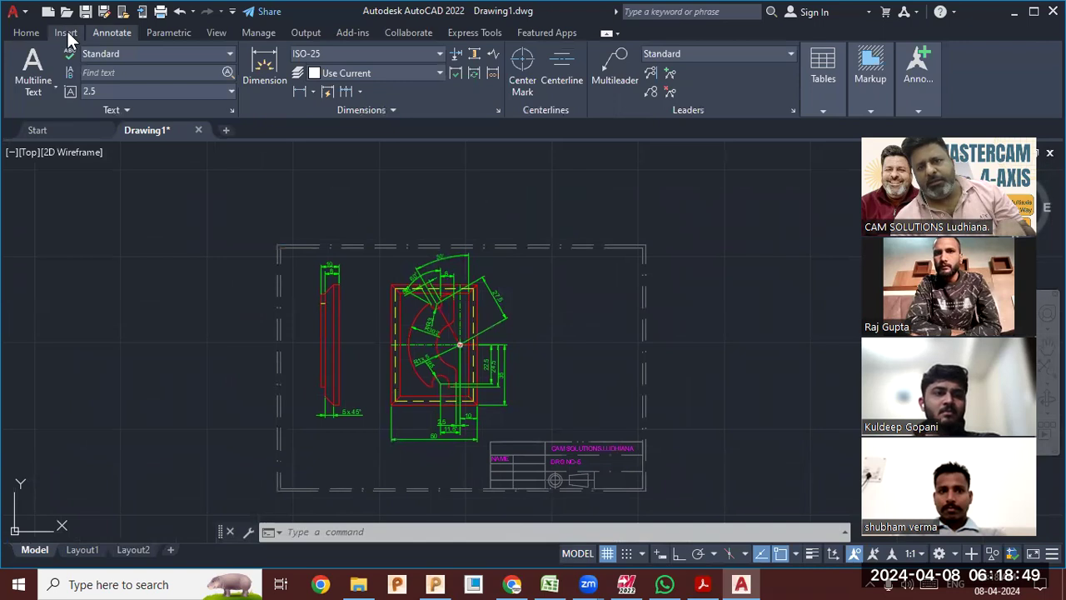
{"action": "left_click", "coordinate": [67, 29]}
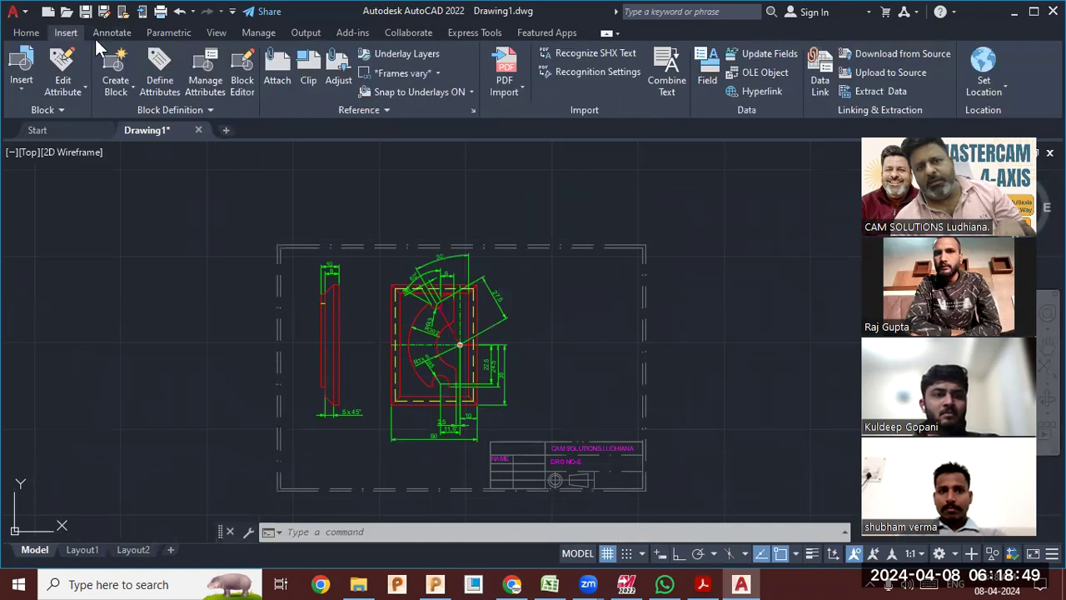
{"action": "left_click", "coordinate": [507, 71]}
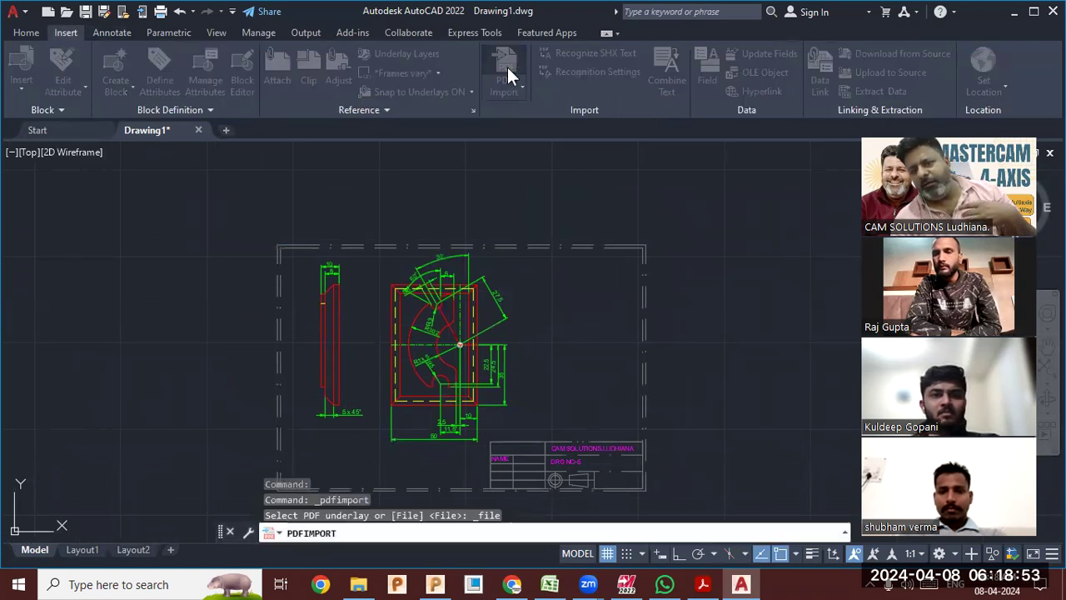
{"action": "scroll", "coordinate": [420, 326], "scroll_direction": "down", "scroll_amount": 2}
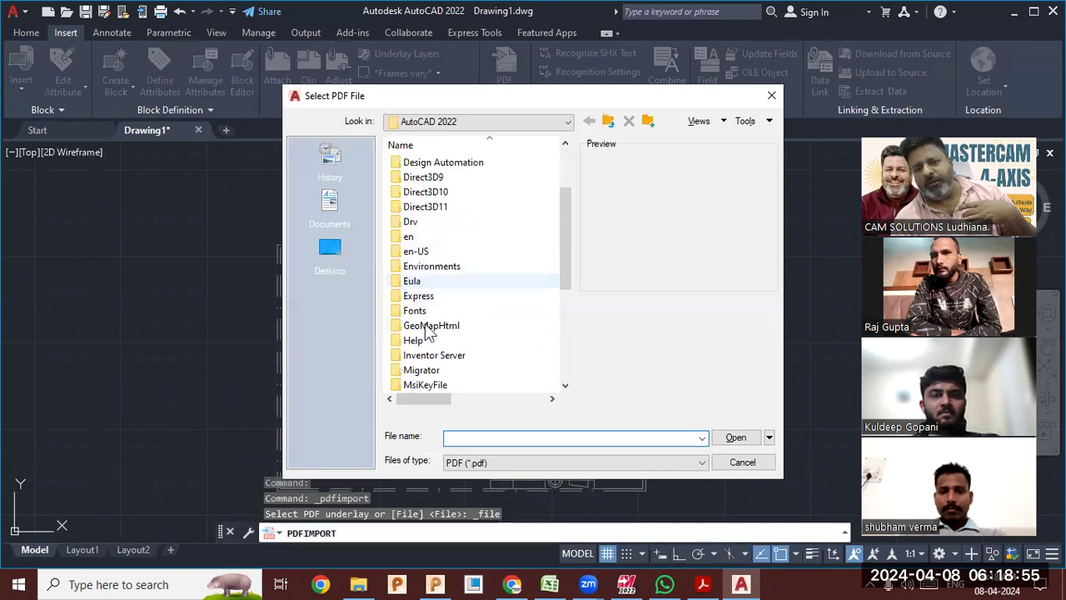
{"action": "scroll", "coordinate": [427, 331], "scroll_direction": "down", "scroll_amount": 5}
{"action": "left_click", "coordinate": [329, 204]}
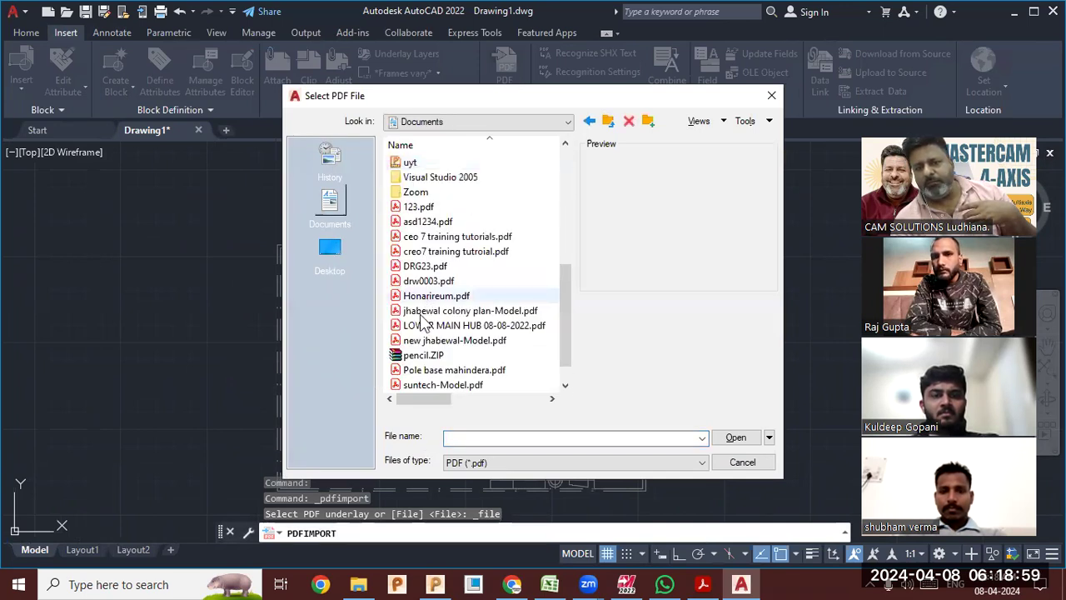
{"action": "left_click", "coordinate": [422, 311]}
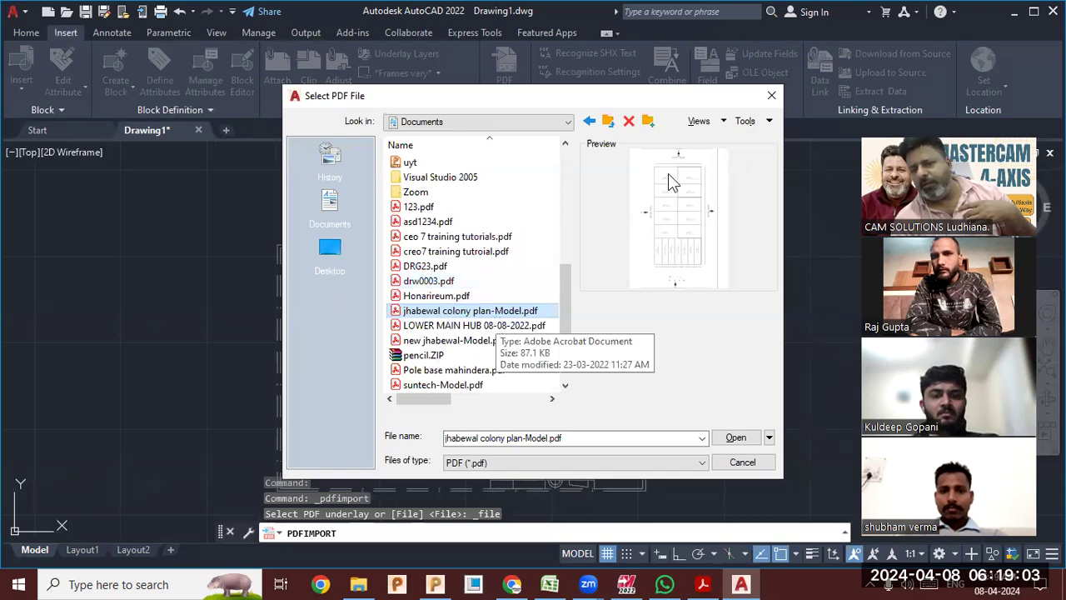
{"action": "left_click", "coordinate": [456, 370]}
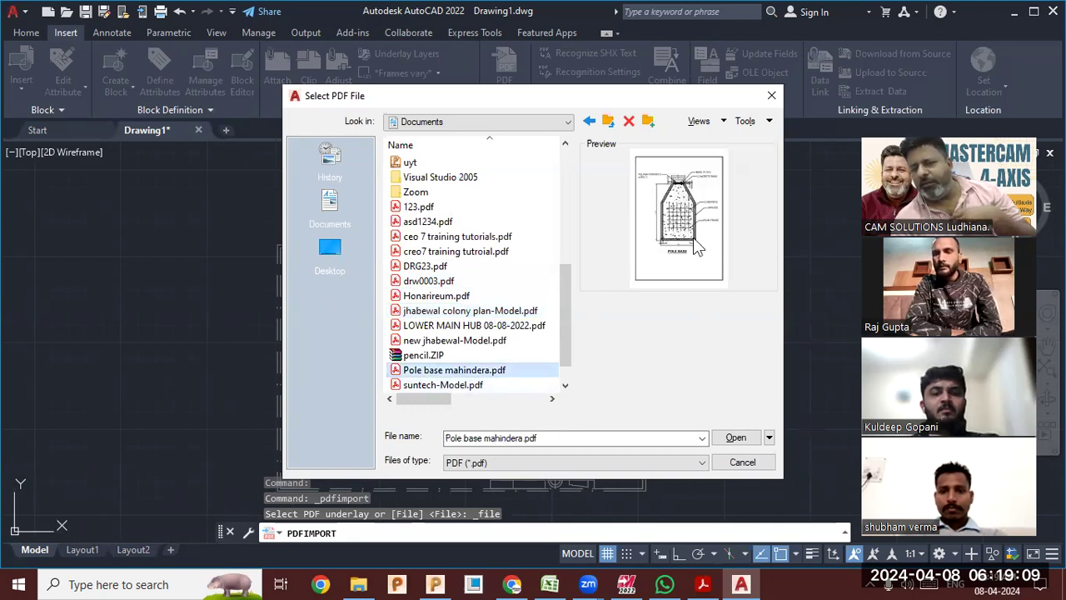
{"action": "left_click", "coordinate": [733, 439]}
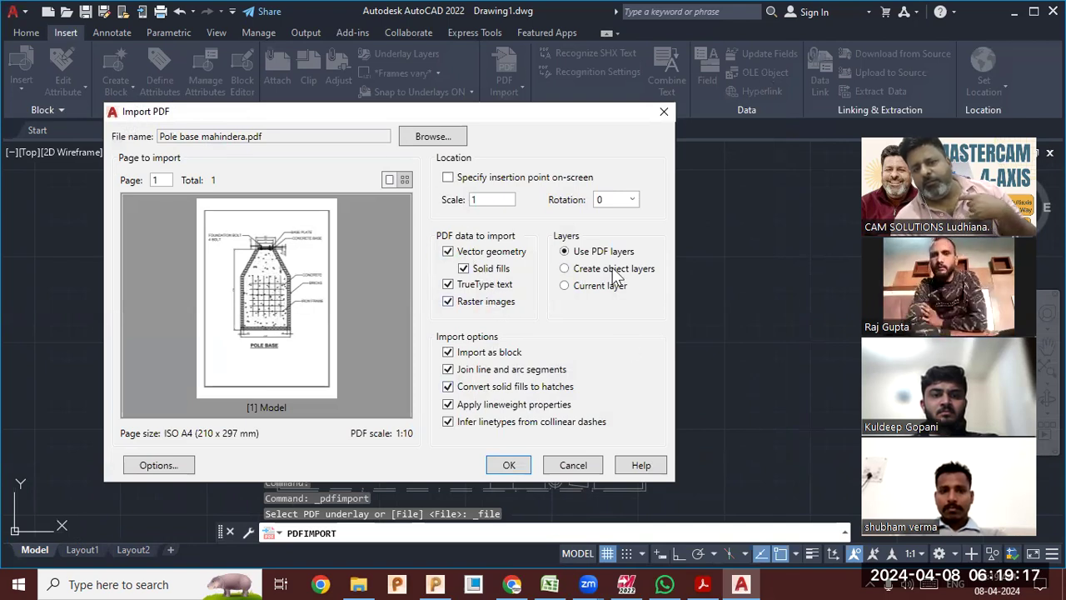
Import the pole base page at scale 1 as separate objects, with Import as block turned off.
{"action": "double_click", "coordinate": [481, 199]}
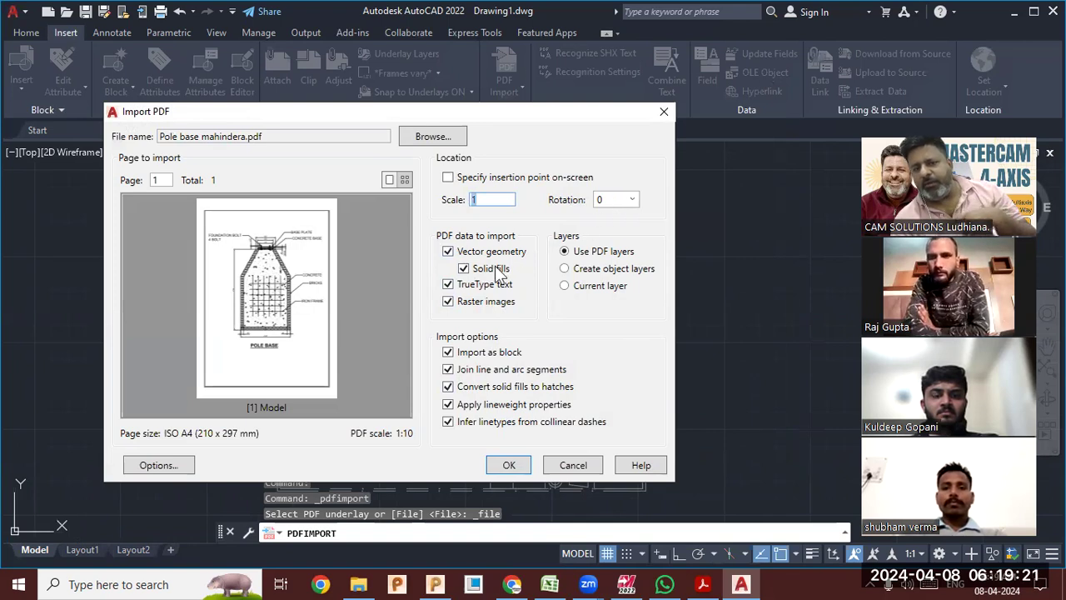
{"action": "left_click", "coordinate": [451, 352]}
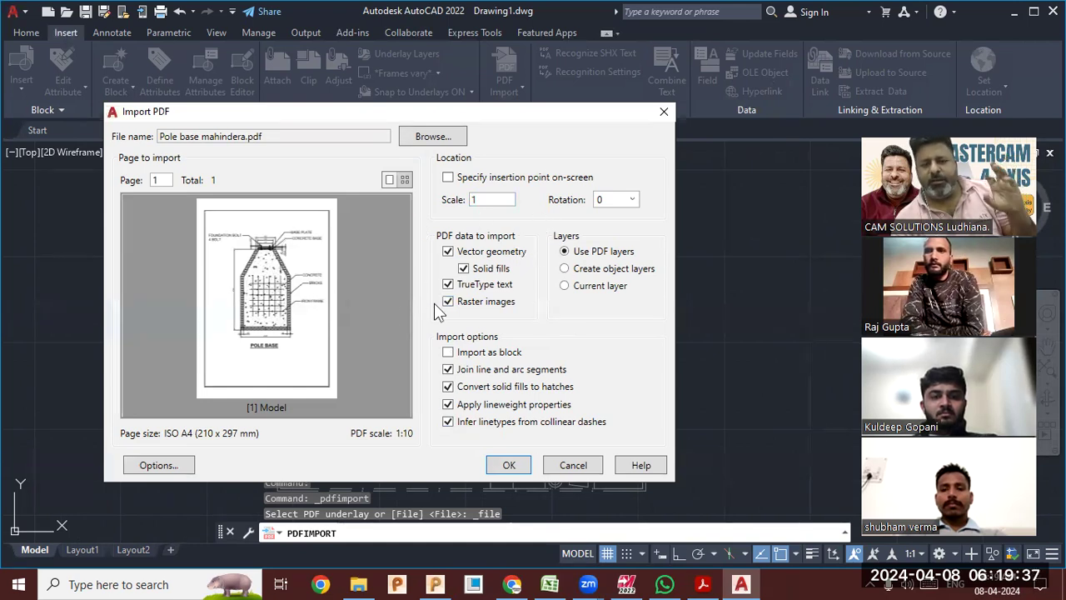
{"action": "left_click", "coordinate": [514, 465]}
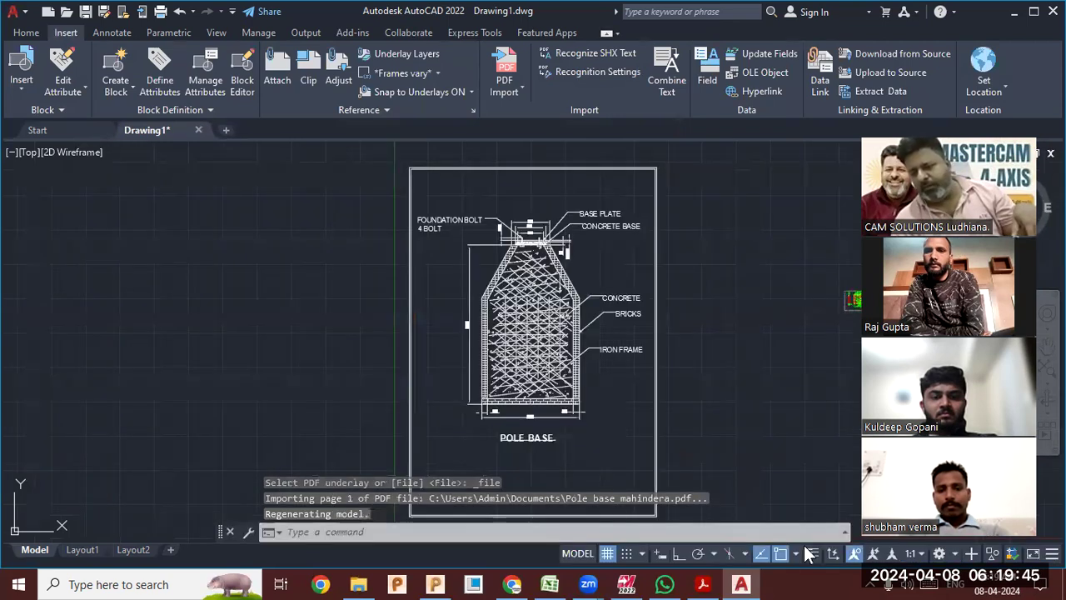
Examine the imported pole base drawing, including its labels, dimensions, brick walls and concrete fill.
{"action": "scroll", "coordinate": [529, 332], "scroll_direction": "down", "scroll_amount": 2}
{"action": "middle_click_drag", "start_coordinate": [527, 330], "coordinate": [476, 330]}
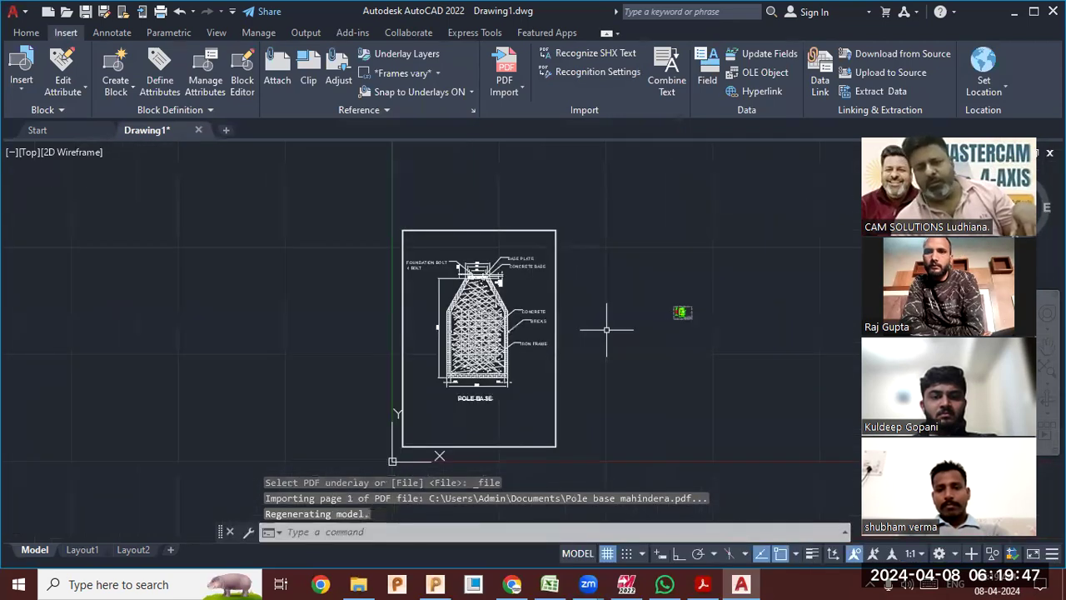
{"action": "middle_click_drag", "start_coordinate": [606, 329], "coordinate": [614, 288]}
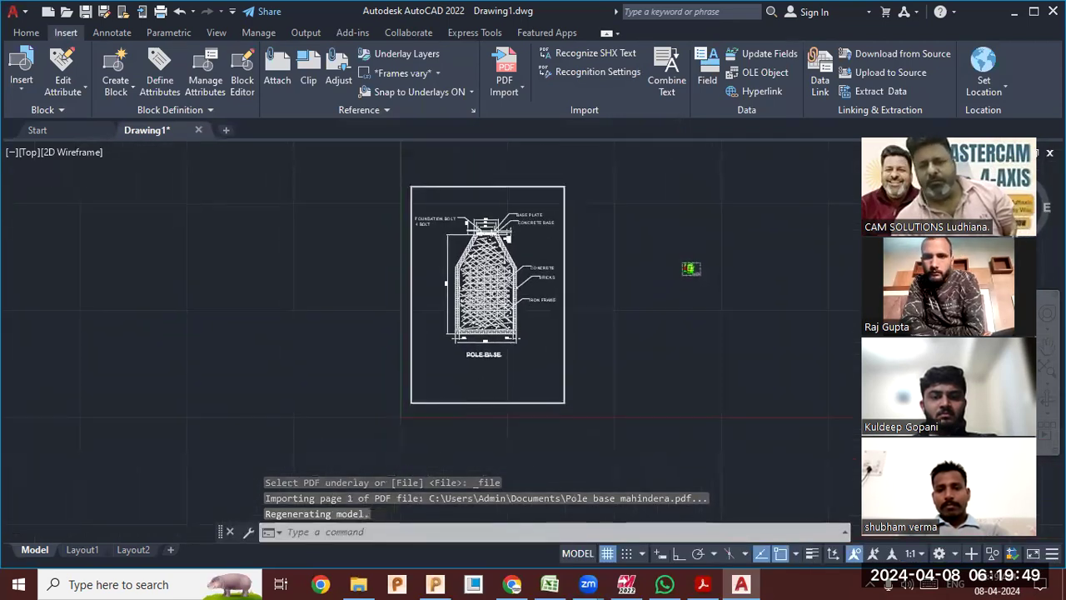
{"action": "scroll", "coordinate": [472, 239], "scroll_direction": "up", "scroll_amount": 5}
{"action": "scroll", "coordinate": [580, 199], "scroll_direction": "up", "scroll_amount": 2}
{"action": "mouse_move", "coordinate": [580, 200]}
{"action": "middle_mouse_down"}
{"action": "mouse_move", "coordinate": [575, 249]}
{"action": "mouse_move", "coordinate": [463, 290]}
{"action": "middle_mouse_up"}
{"action": "scroll", "coordinate": [462, 290], "scroll_direction": "down", "scroll_amount": 3}
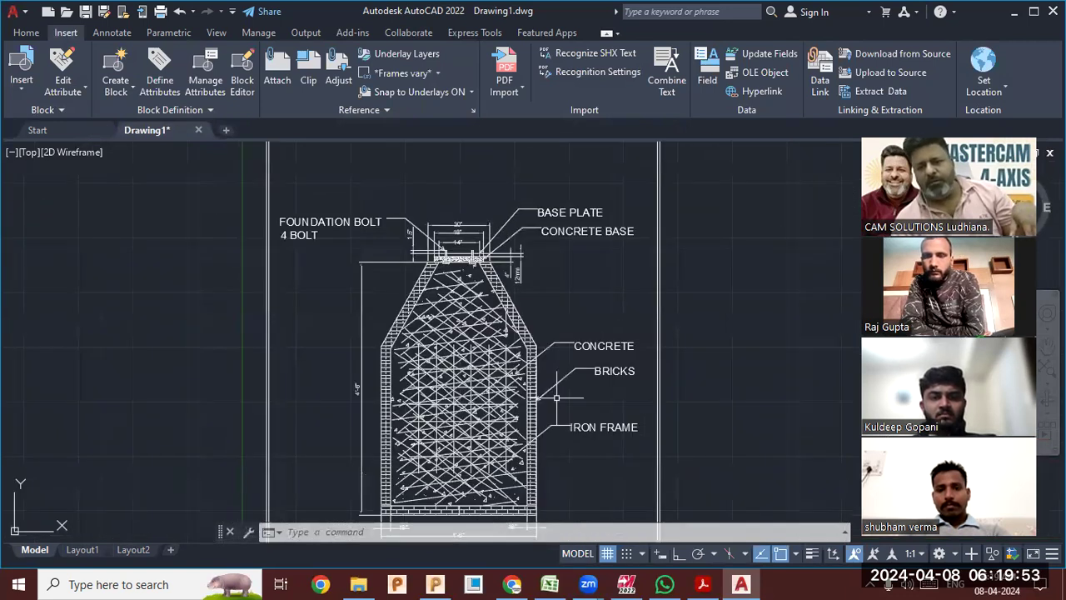
{"action": "scroll", "coordinate": [456, 358], "scroll_direction": "up", "scroll_amount": 2}
{"action": "middle_click_drag", "start_coordinate": [458, 357], "coordinate": [501, 366]}
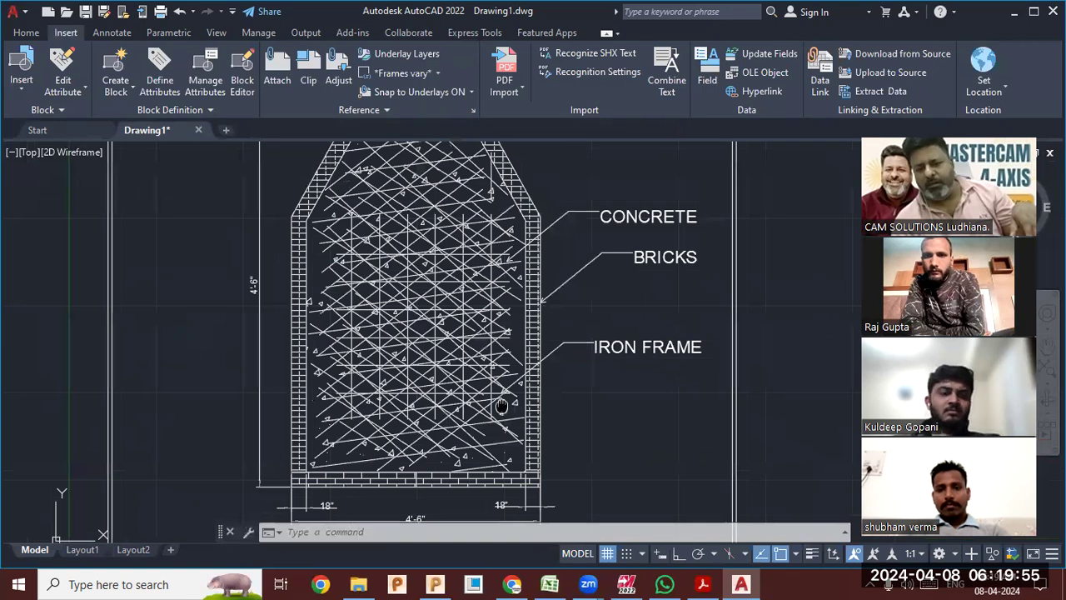
{"action": "scroll", "coordinate": [356, 388], "scroll_direction": "up", "scroll_amount": 2}
Select the crossing fill lines inside the pole base body with a crossing window to check they are individual objects.
{"action": "left_click", "coordinate": [589, 485]}
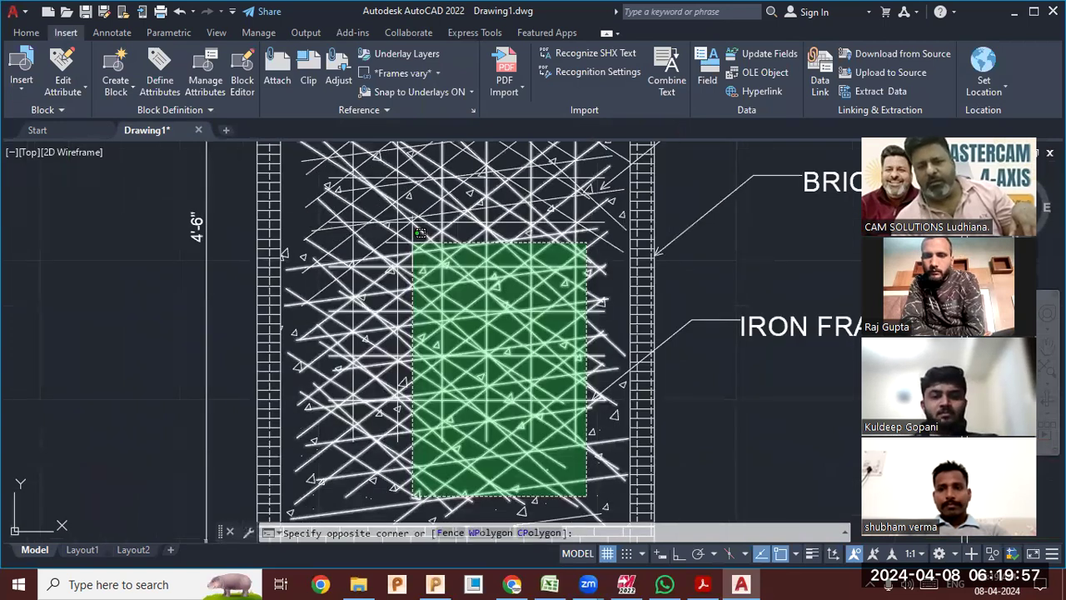
{"action": "scroll", "coordinate": [421, 233], "scroll_direction": "down", "scroll_amount": 2}
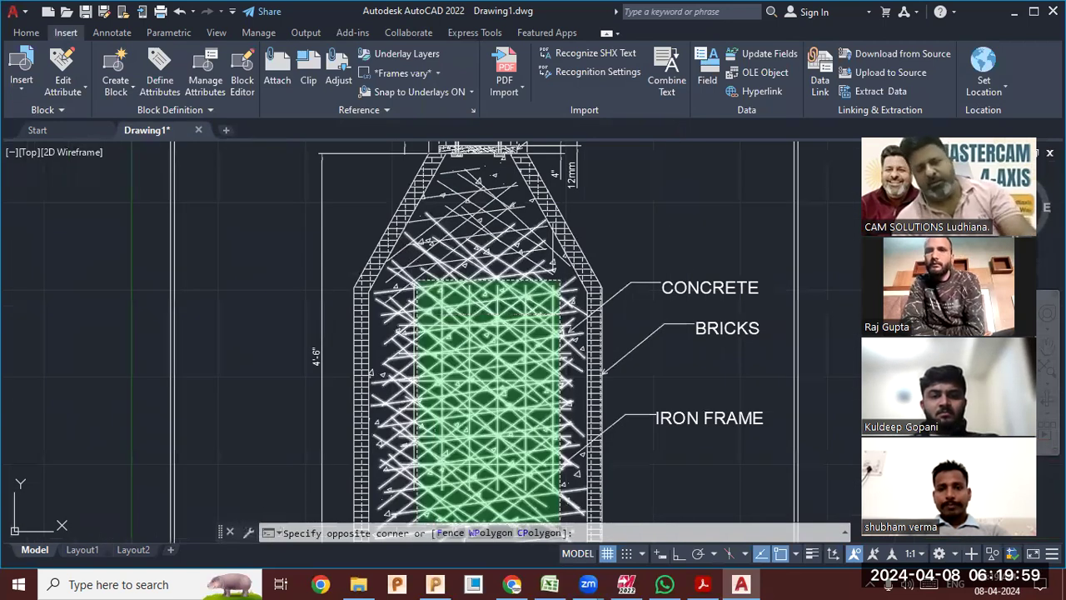
{"action": "left_click", "coordinate": [415, 283]}
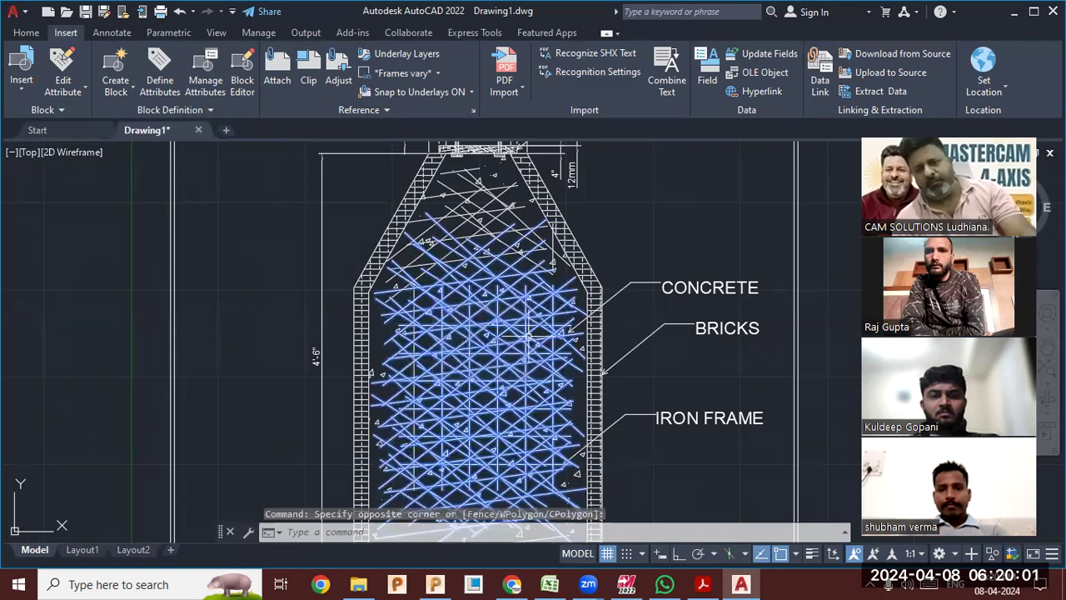
{"action": "scroll", "coordinate": [528, 335], "scroll_direction": "down", "scroll_amount": 4}
{"action": "scroll", "coordinate": [664, 345], "scroll_direction": "up", "scroll_amount": 4}
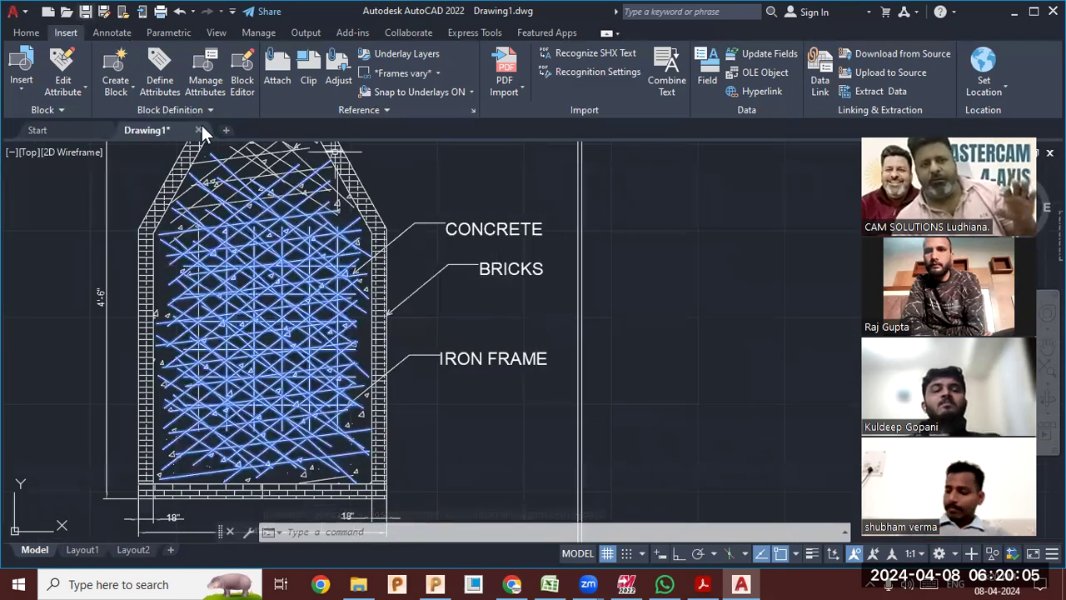
Create a new drawing and import suntech-Model.pdf from the Documents folder into it, not as a block.
{"action": "left_click", "coordinate": [226, 131]}
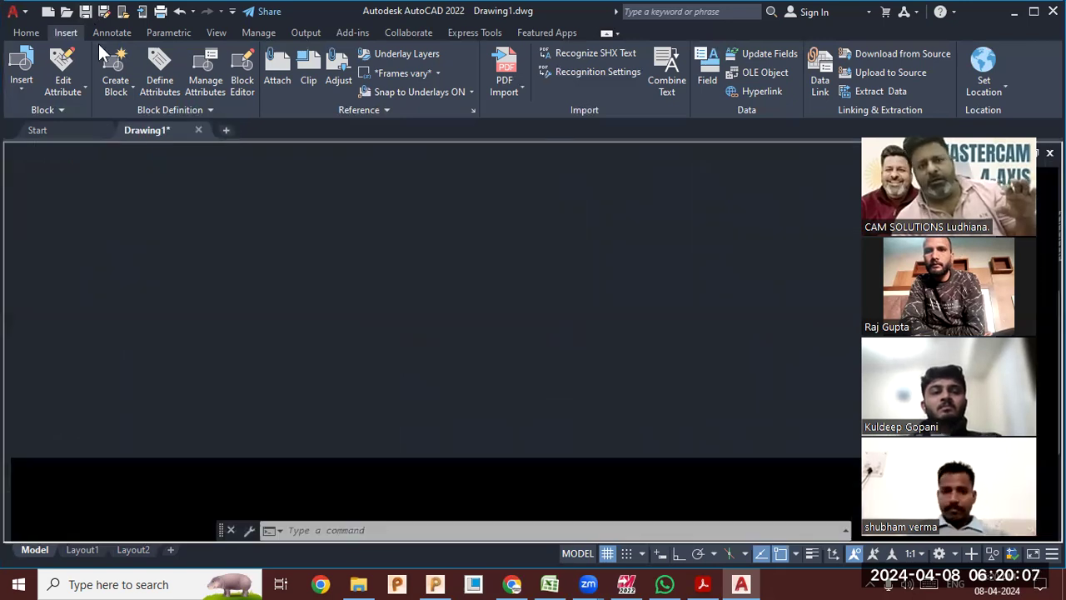
{"action": "left_click", "coordinate": [502, 81]}
{"action": "scroll", "coordinate": [434, 309], "scroll_direction": "down", "scroll_amount": 5}
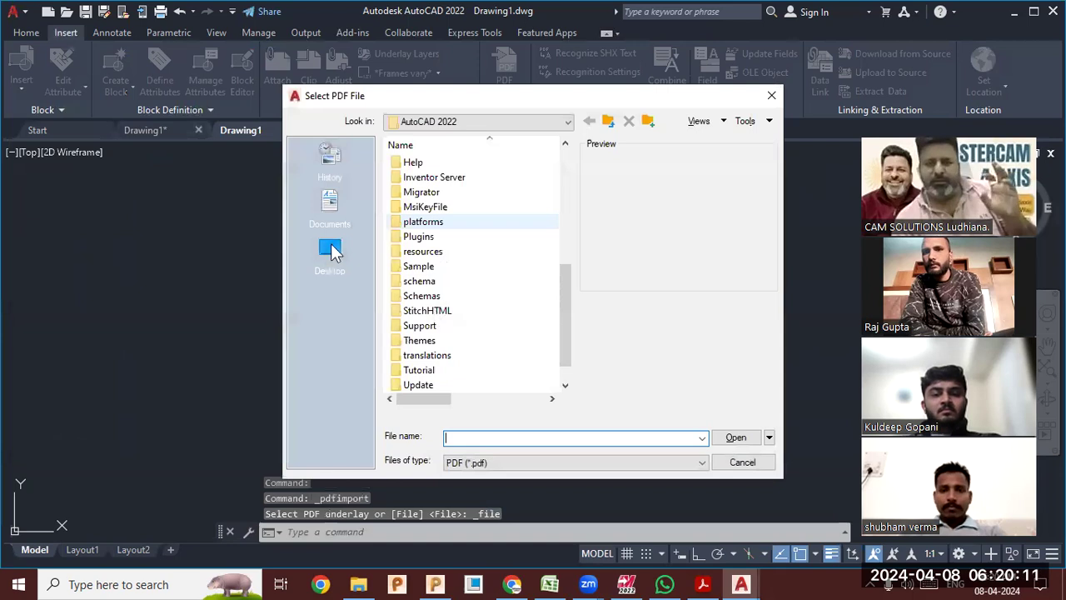
{"action": "left_click", "coordinate": [332, 252]}
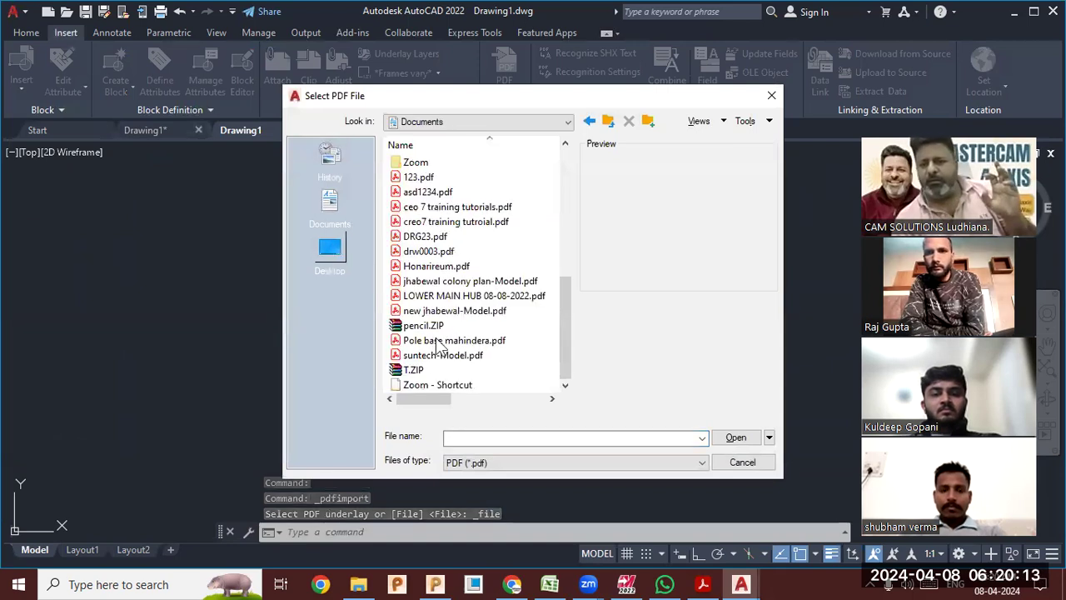
{"action": "left_click", "coordinate": [439, 341]}
{"action": "left_click", "coordinate": [440, 355]}
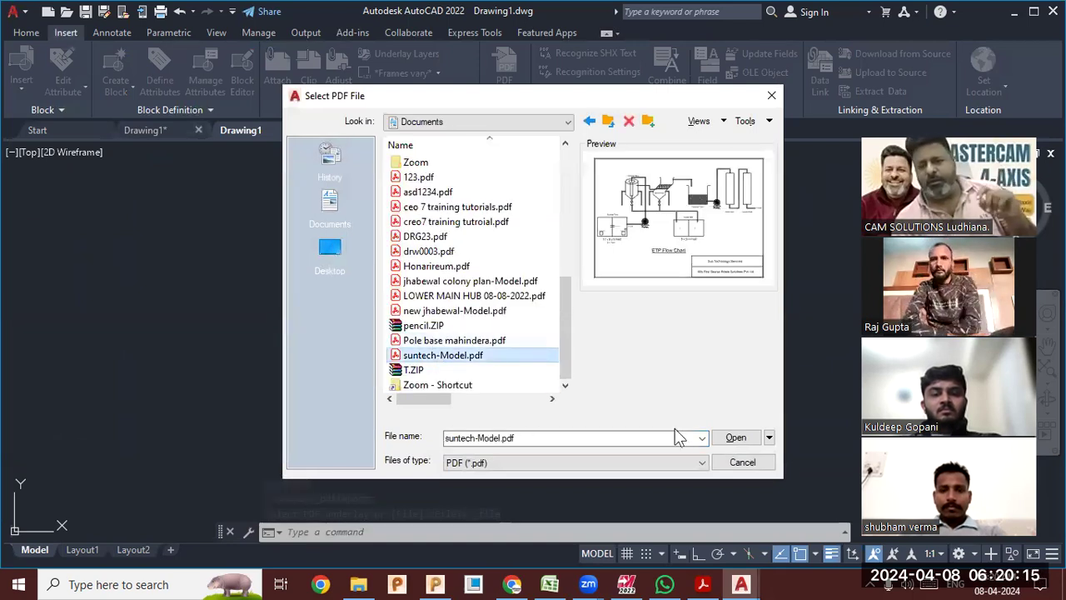
{"action": "left_click", "coordinate": [733, 439]}
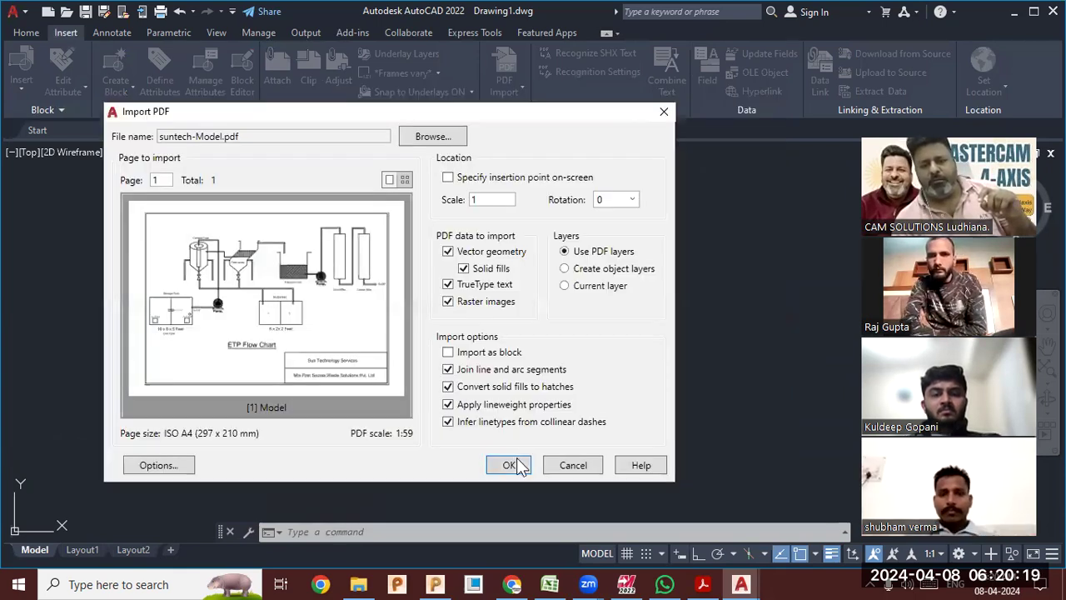
{"action": "left_click", "coordinate": [511, 464]}
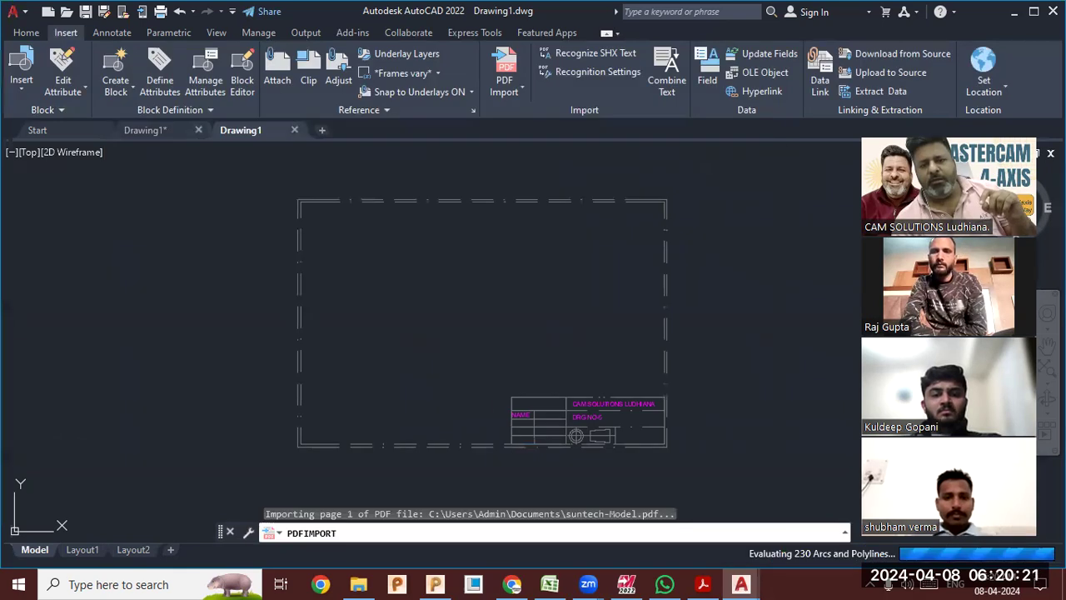
Erase the small template border and its title block near the lower corner of the ETP flow chart.
{"action": "scroll", "coordinate": [439, 337], "scroll_direction": "up", "scroll_amount": 2}
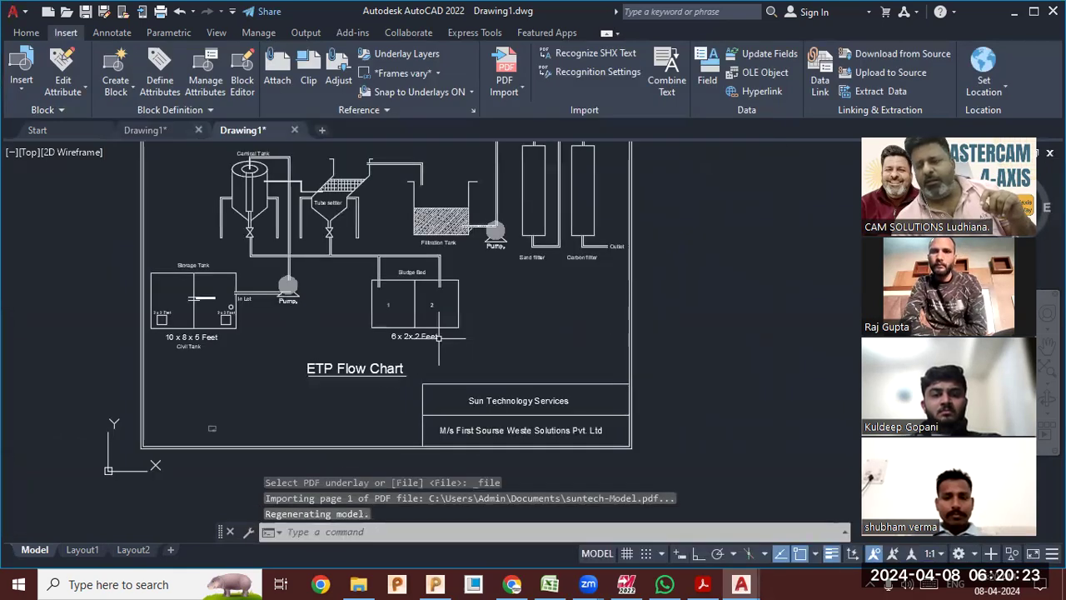
{"action": "middle_click_drag", "start_coordinate": [419, 338], "coordinate": [534, 353]}
{"action": "scroll", "coordinate": [342, 440], "scroll_direction": "up", "scroll_amount": 2}
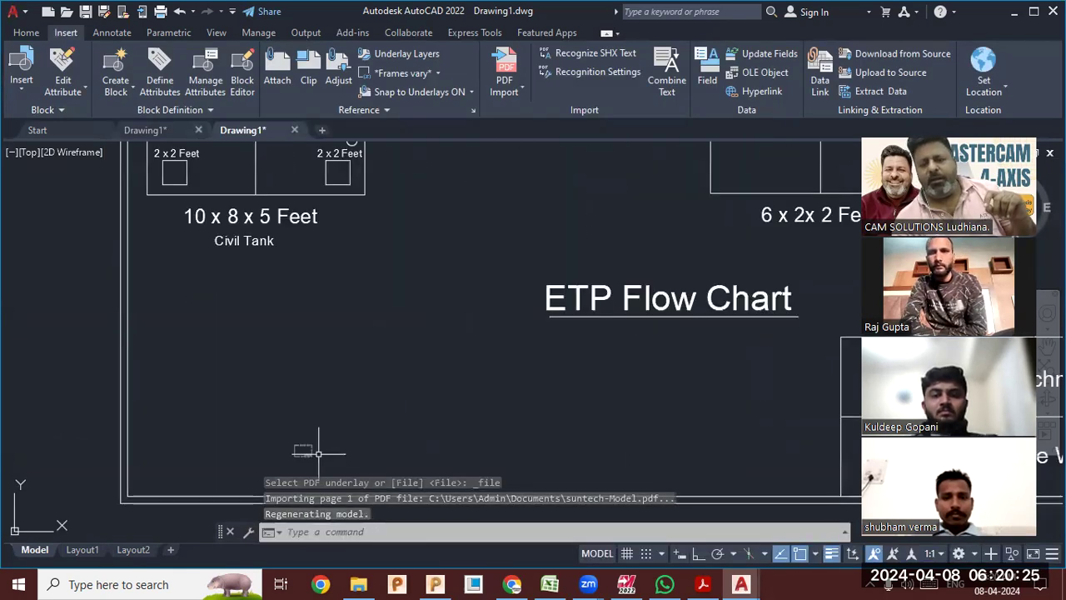
{"action": "scroll", "coordinate": [541, 415], "scroll_direction": "down", "scroll_amount": 5}
{"action": "scroll", "coordinate": [523, 432], "scroll_direction": "up", "scroll_amount": 4}
{"action": "left_click", "coordinate": [502, 435]}
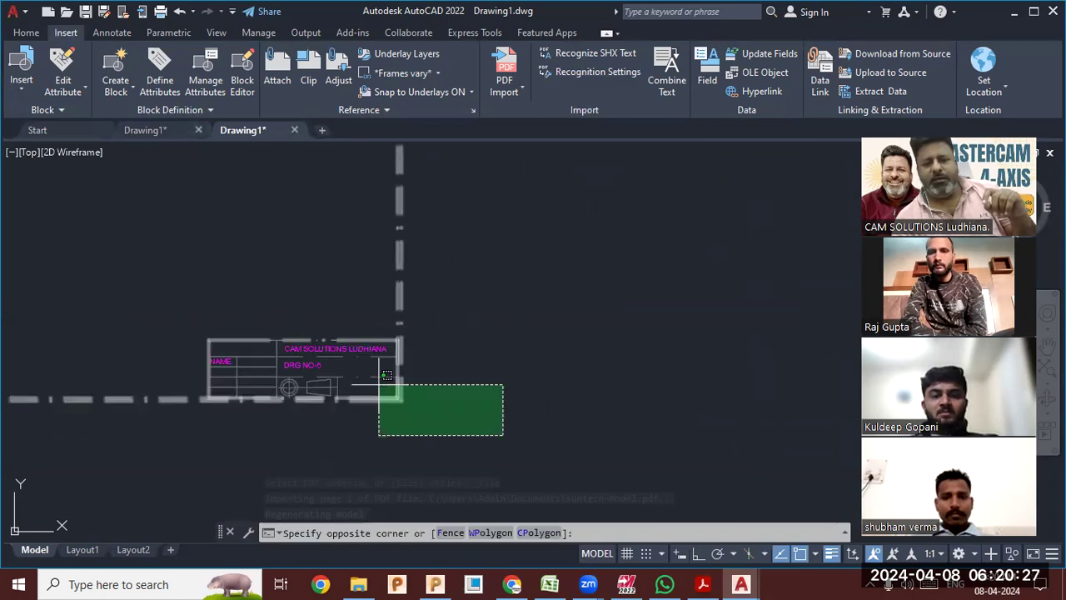
{"action": "scroll", "coordinate": [469, 392], "scroll_direction": "down", "scroll_amount": 3}
{"action": "left_click", "coordinate": [342, 321]}
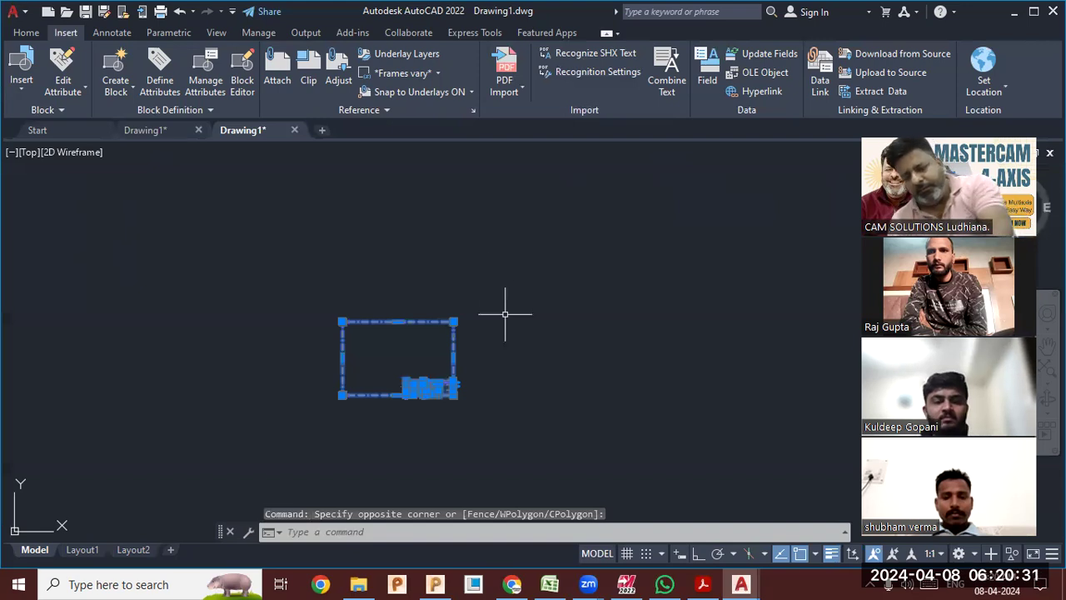
{"action": "key", "text": "Delete"}
Select the Sludge Bed label, Filtration Tank parts and tube settler lines to check they are separate editable objects.
{"action": "scroll", "coordinate": [469, 286], "scroll_direction": "down", "scroll_amount": 6}
{"action": "mouse_move", "coordinate": [469, 287]}
{"action": "middle_mouse_down"}
{"action": "mouse_move", "coordinate": [487, 311]}
{"action": "mouse_move", "coordinate": [435, 354]}
{"action": "middle_mouse_up"}
{"action": "scroll", "coordinate": [489, 325], "scroll_direction": "up", "scroll_amount": 5}
{"action": "left_click", "coordinate": [435, 355]}
{"action": "left_click", "coordinate": [474, 318]}
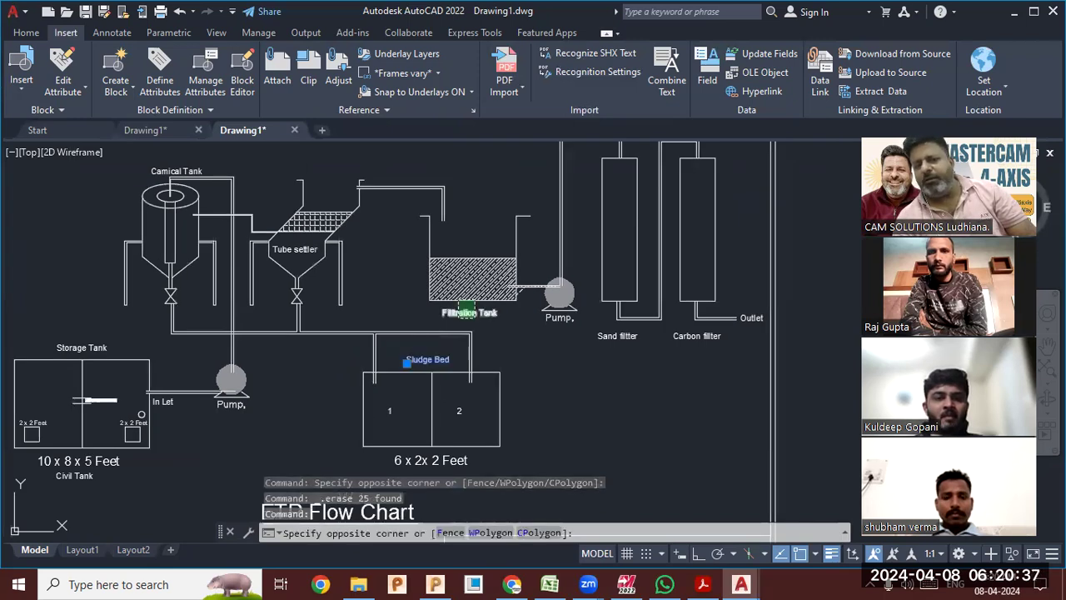
{"action": "left_click", "coordinate": [457, 303]}
{"action": "left_click", "coordinate": [346, 252]}
{"action": "left_click", "coordinate": [320, 274]}
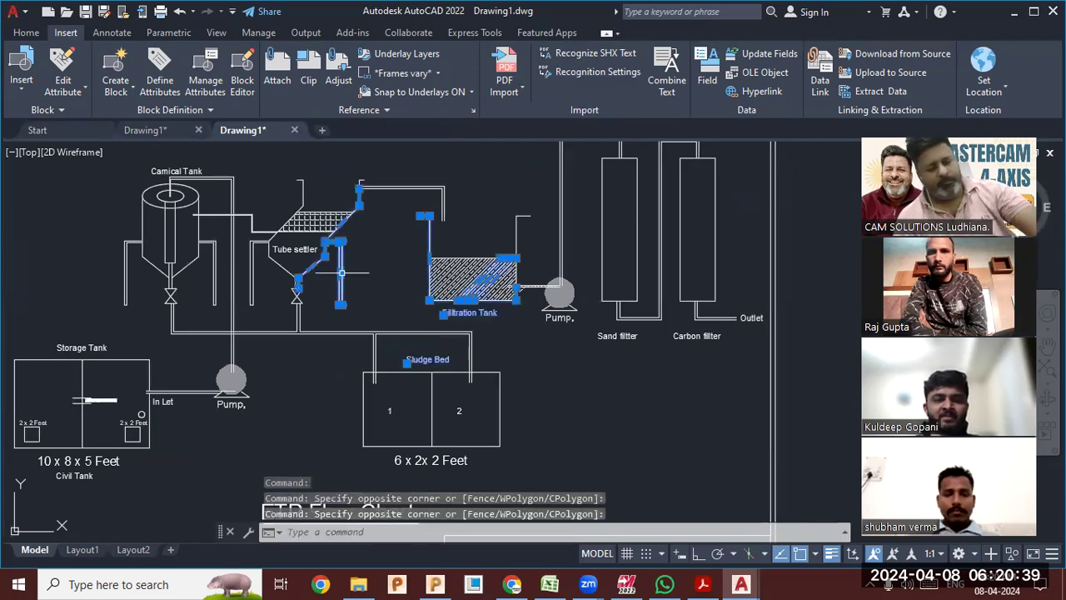
Clear the selection in the flow chart and close the pole base drawing without saving it.
{"action": "key", "text": "Escape"}
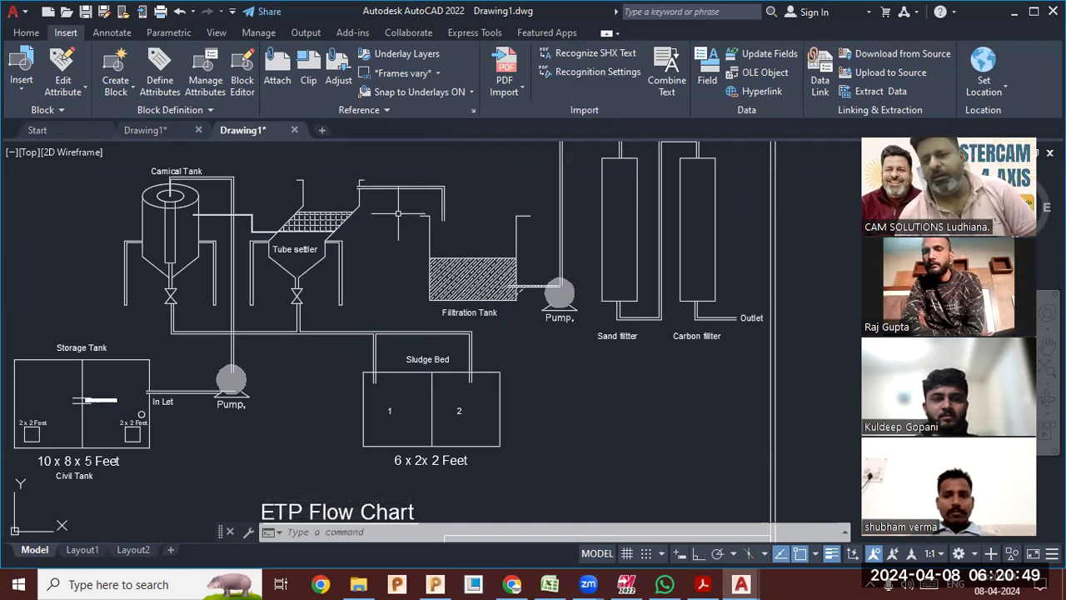
{"action": "scroll", "coordinate": [522, 320], "scroll_direction": "down", "scroll_amount": 2}
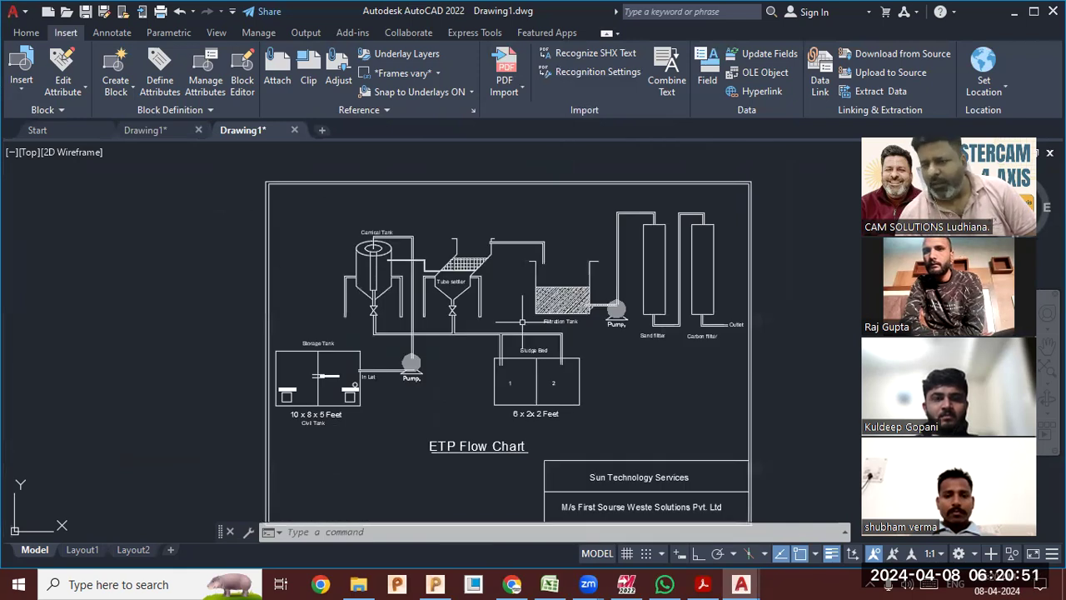
{"action": "middle_click_drag", "start_coordinate": [523, 321], "coordinate": [444, 313]}
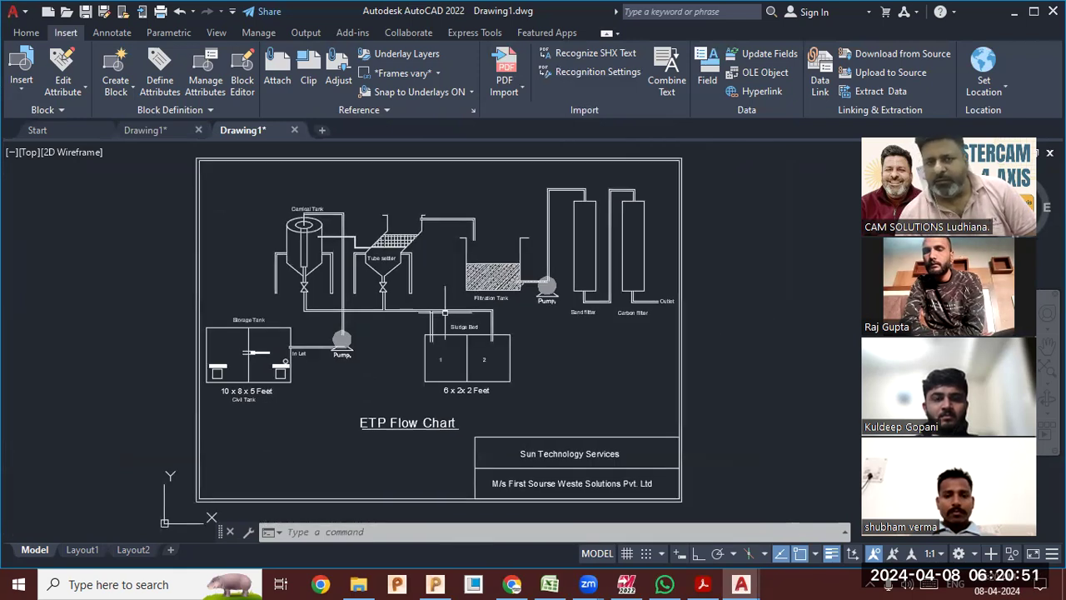
{"action": "left_click", "coordinate": [155, 131]}
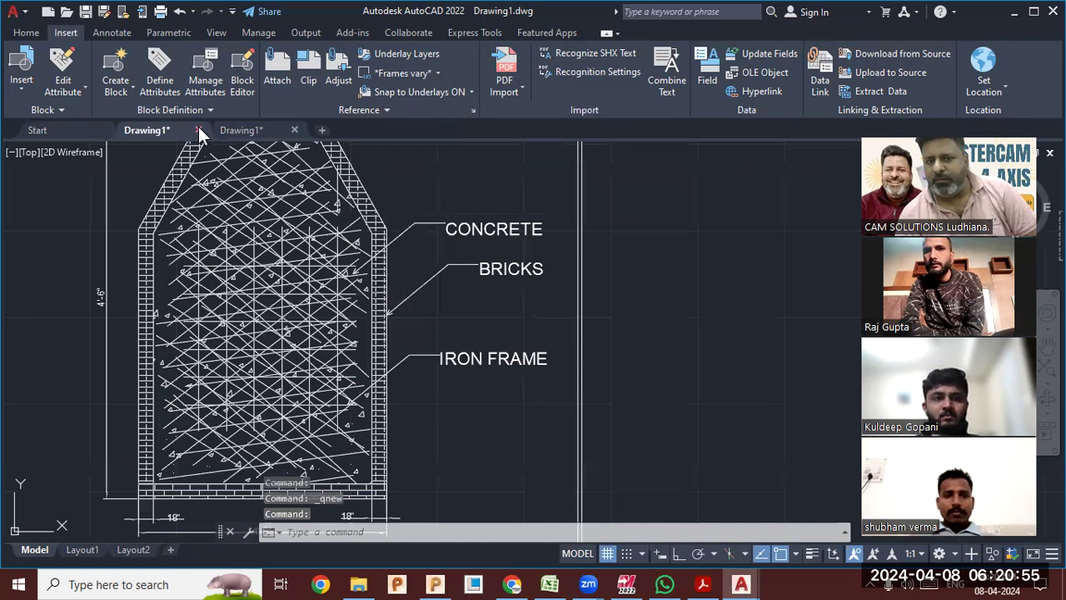
{"action": "left_click", "coordinate": [198, 131]}
{"action": "left_click", "coordinate": [585, 325]}
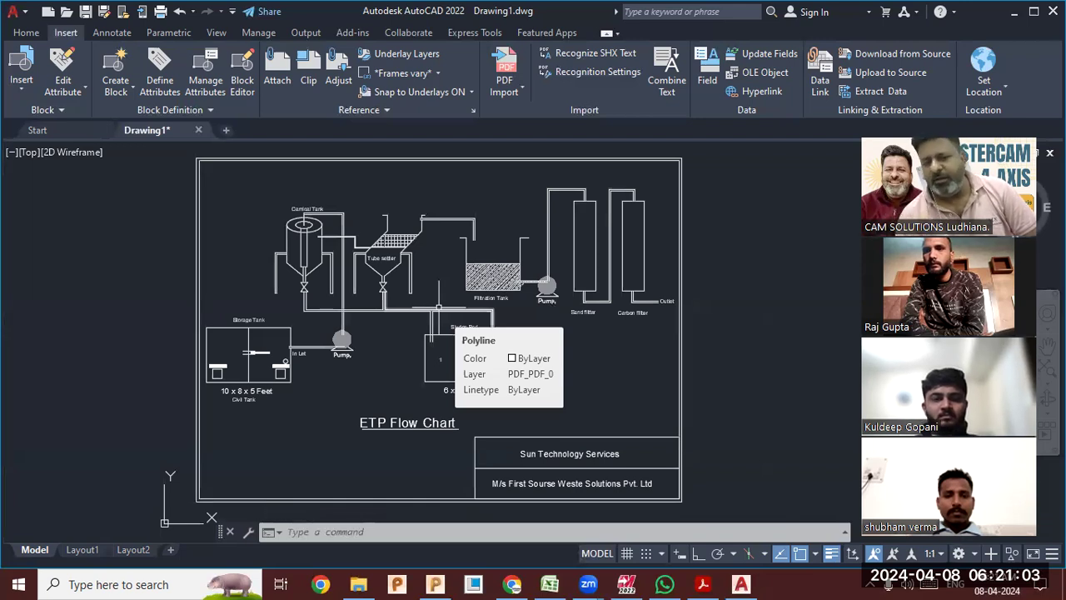
Add a vertical linear dimension to the outer edge of the Sludge Bed rectangle beside compartment 2.
{"action": "scroll", "coordinate": [564, 376], "scroll_direction": "up", "scroll_amount": 2}
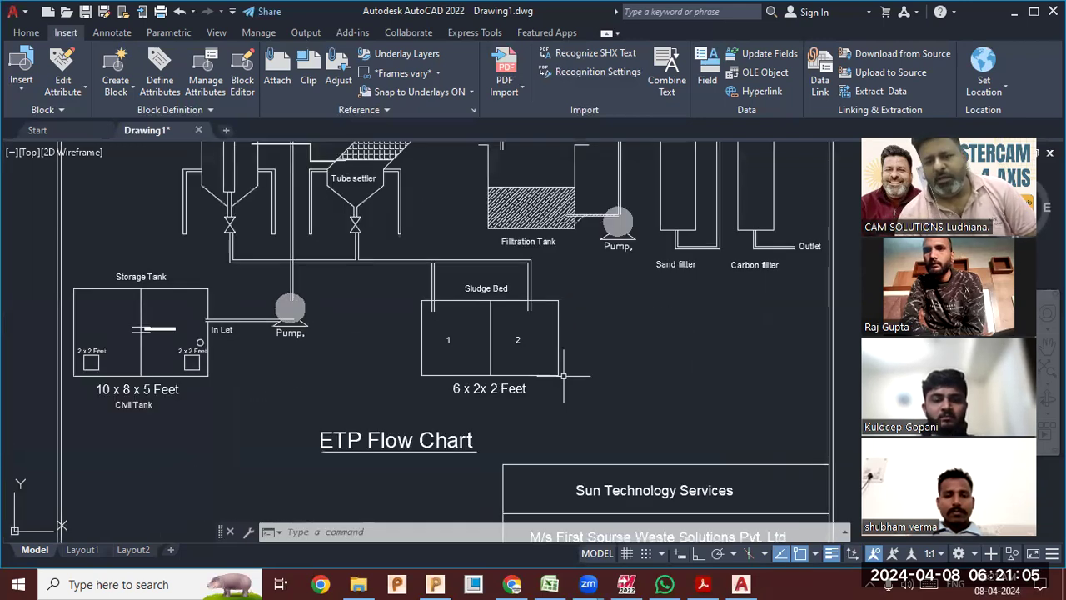
{"action": "scroll", "coordinate": [564, 375], "scroll_direction": "up", "scroll_amount": 2}
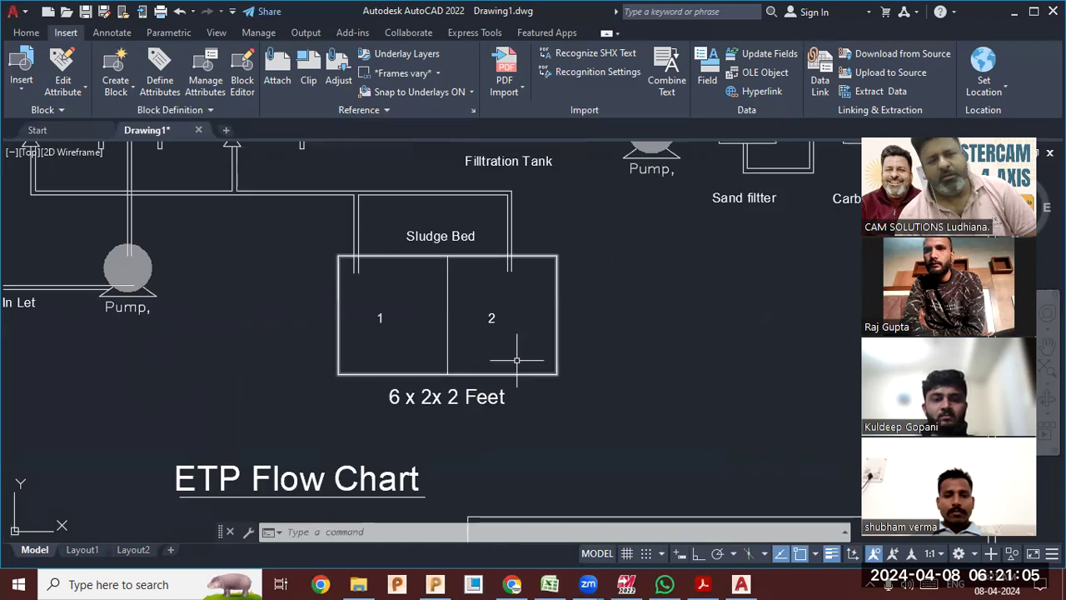
{"action": "left_click", "coordinate": [25, 32]}
{"action": "left_click", "coordinate": [374, 54]}
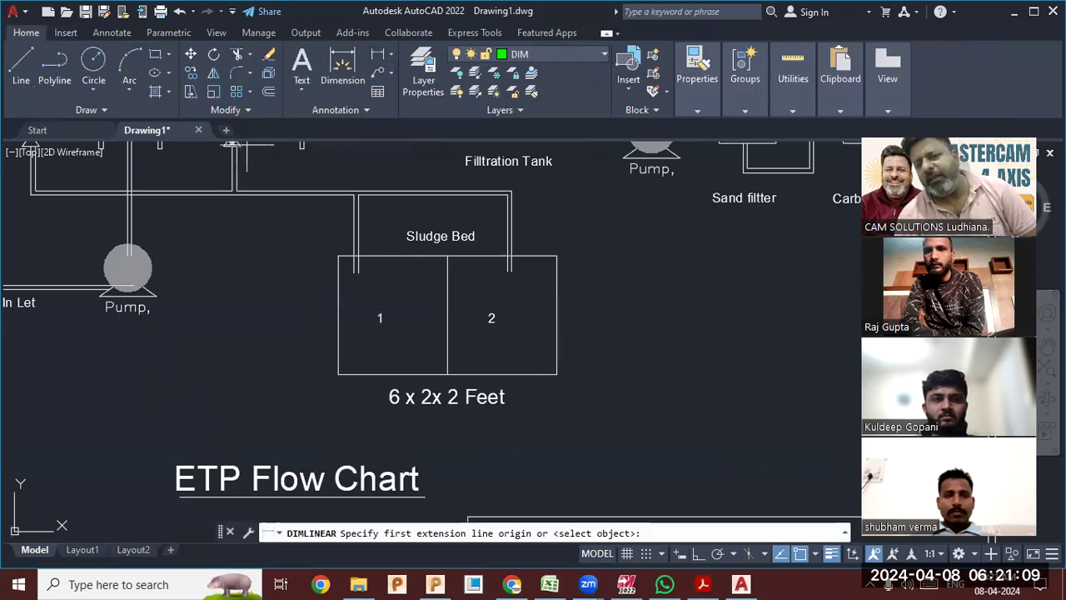
{"action": "left_click", "coordinate": [557, 256]}
{"action": "left_click", "coordinate": [556, 374]}
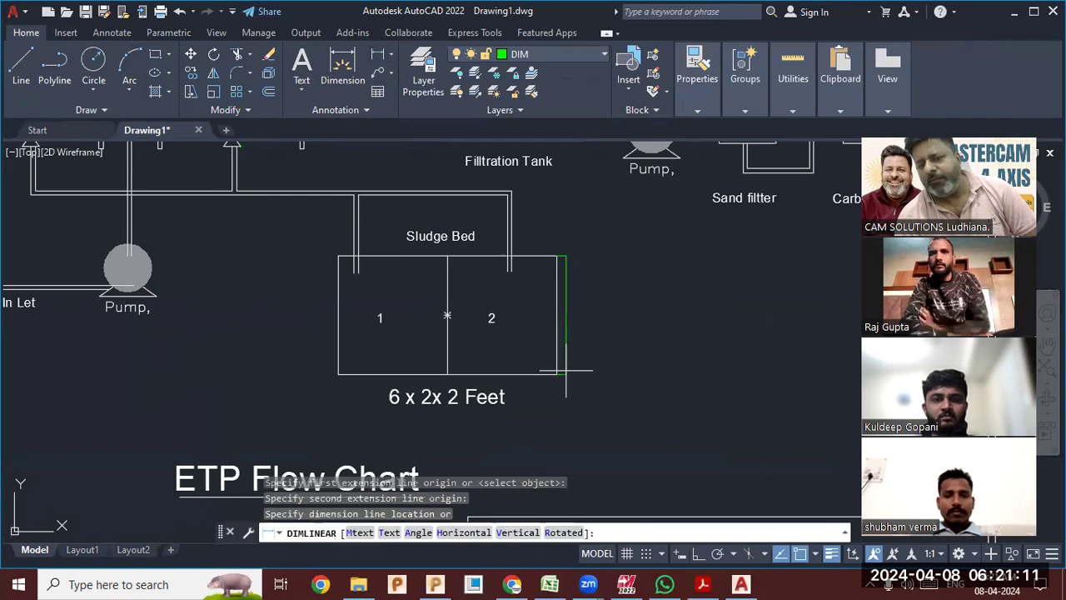
{"action": "scroll", "coordinate": [573, 317], "scroll_direction": "up", "scroll_amount": 5}
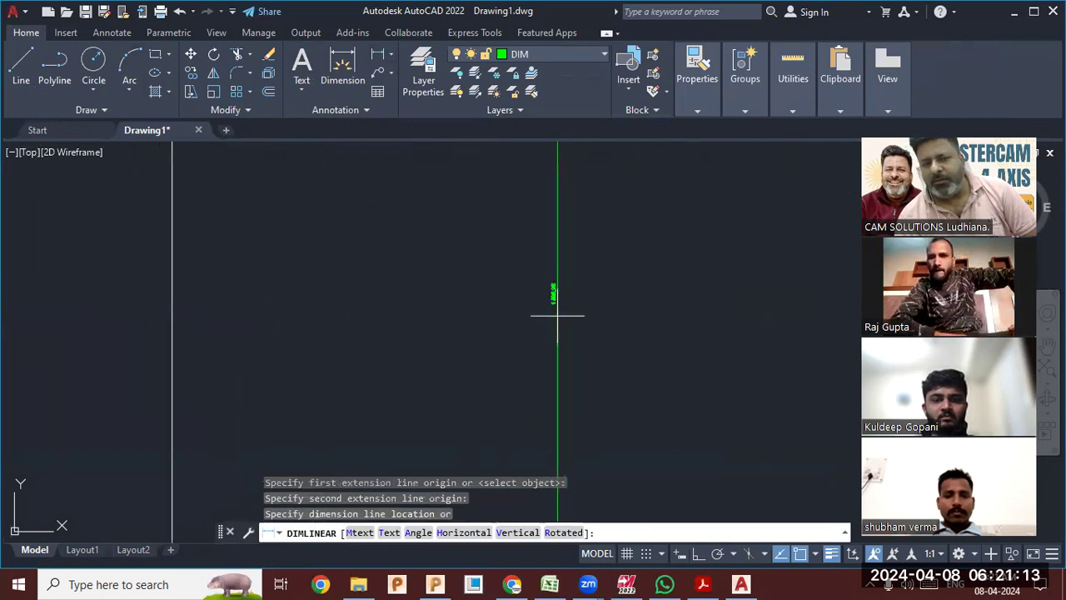
{"action": "left_click", "coordinate": [557, 315]}
{"action": "scroll", "coordinate": [554, 309], "scroll_direction": "up", "scroll_amount": 3}
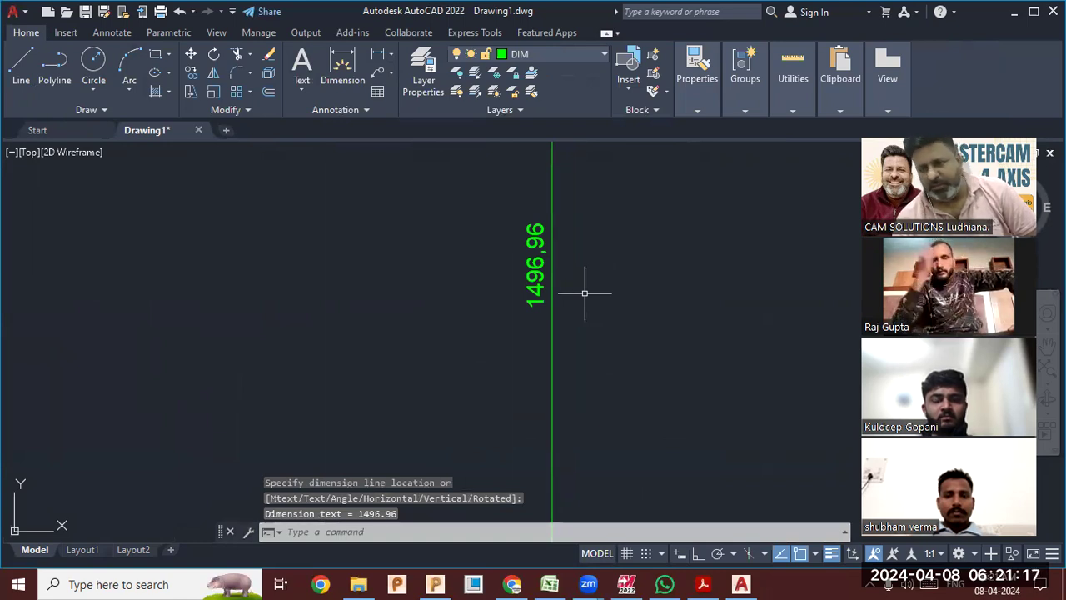
Add a horizontal linear dimension across the full width of the Sludge Bed rectangle, below its 6 x 2x 2 Feet label.
{"action": "scroll", "coordinate": [596, 294], "scroll_direction": "down", "scroll_amount": 5}
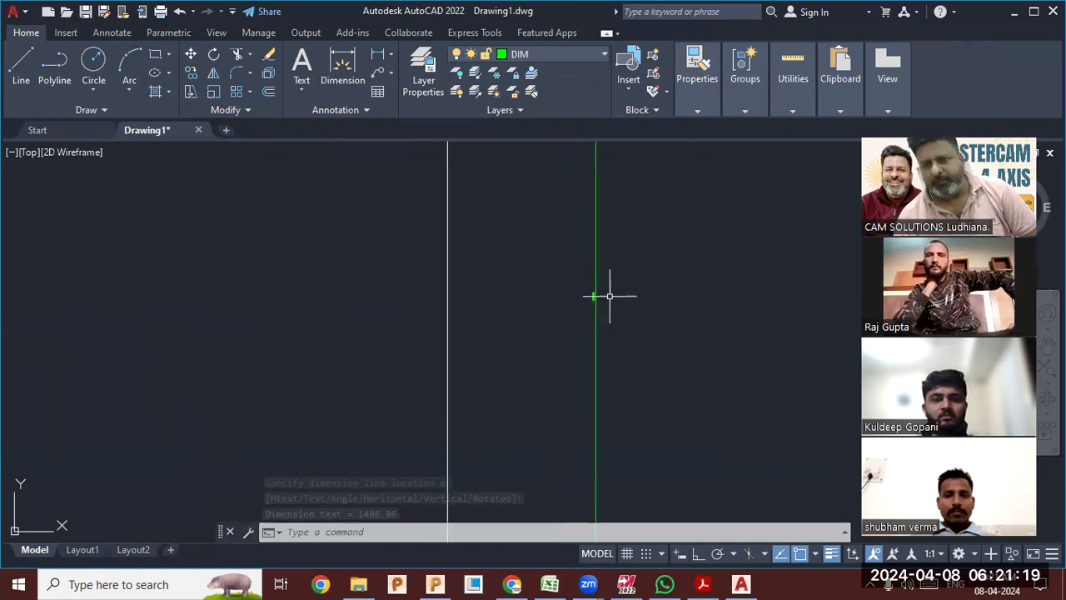
{"action": "scroll", "coordinate": [610, 296], "scroll_direction": "down", "scroll_amount": 10}
{"action": "middle_click_drag", "start_coordinate": [568, 305], "coordinate": [588, 307]}
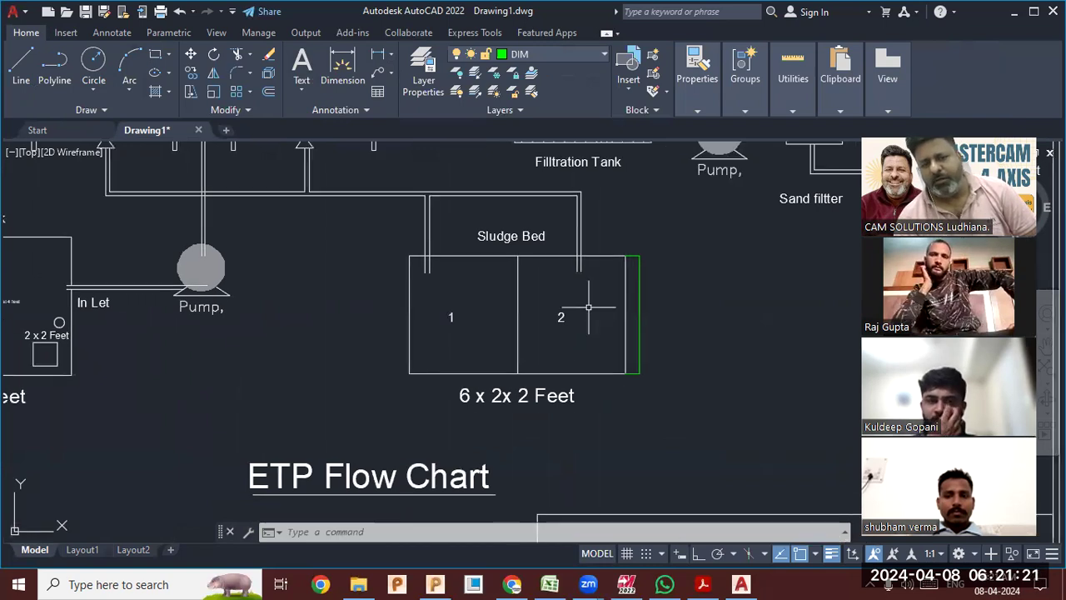
{"action": "left_click", "coordinate": [342, 68]}
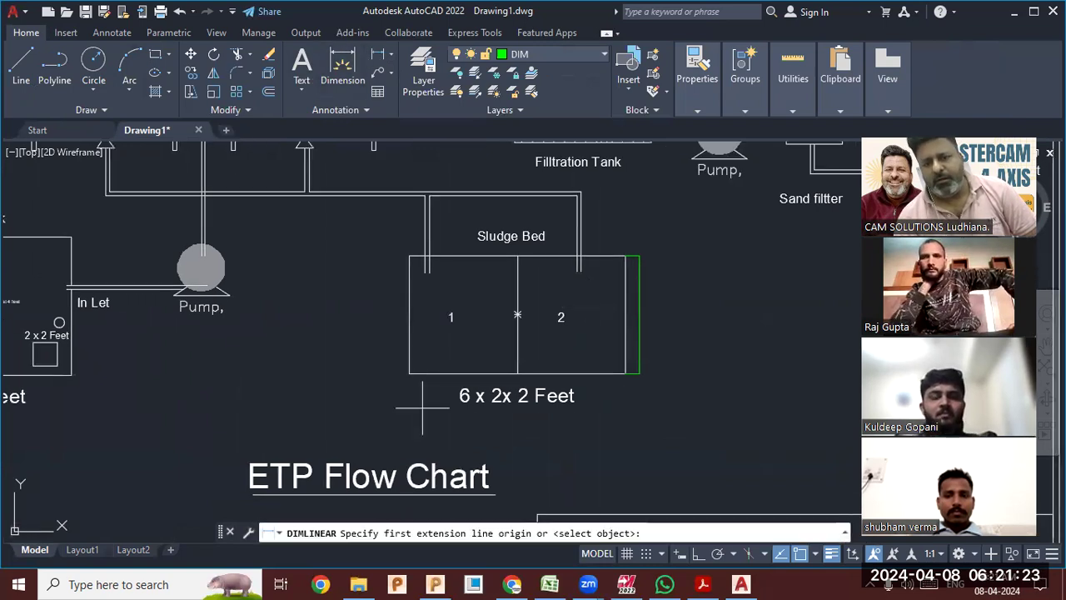
{"action": "left_click", "coordinate": [410, 374]}
{"action": "left_click", "coordinate": [626, 374]}
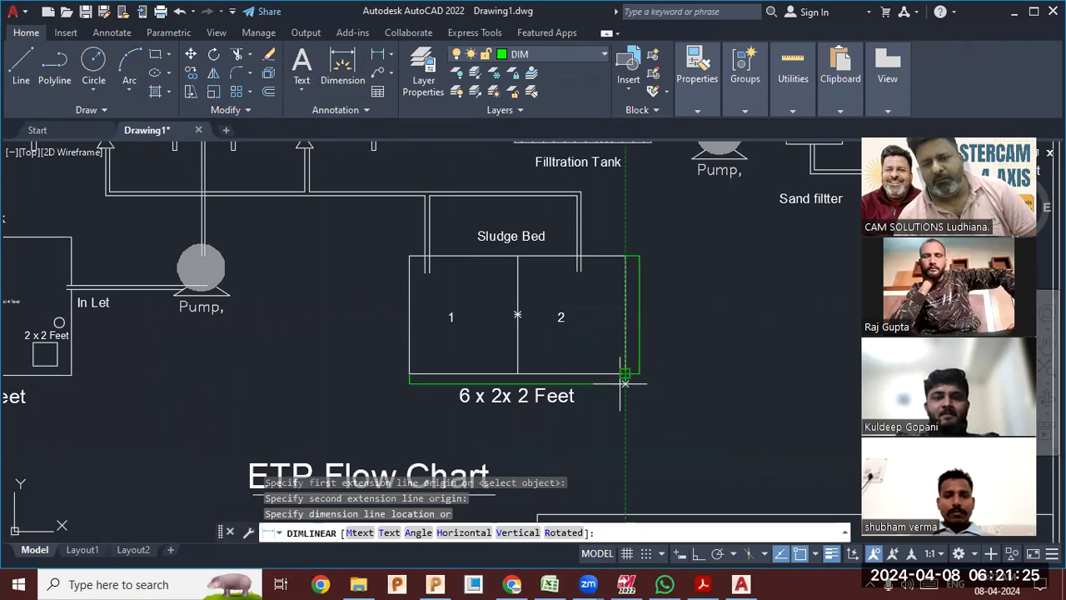
{"action": "scroll", "coordinate": [557, 412], "scroll_direction": "up", "scroll_amount": 4}
{"action": "scroll", "coordinate": [306, 432], "scroll_direction": "up", "scroll_amount": 3}
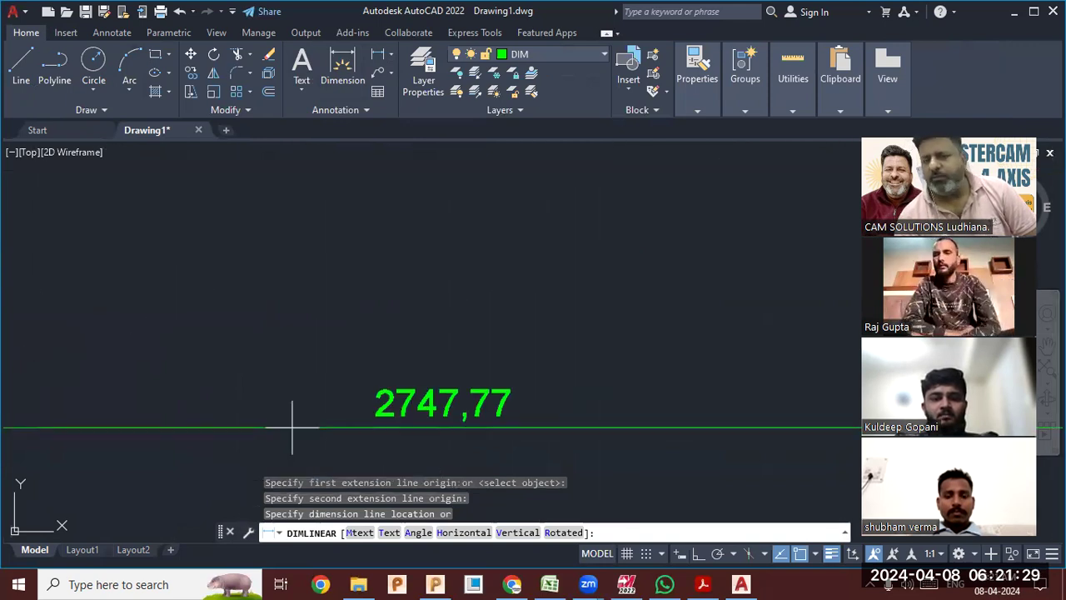
{"action": "left_click", "coordinate": [291, 428]}
Examine the dimension text of the Sludge Bed's width.
{"action": "scroll", "coordinate": [400, 358], "scroll_direction": "down", "scroll_amount": 3}
{"action": "scroll", "coordinate": [401, 359], "scroll_direction": "down", "scroll_amount": 5}
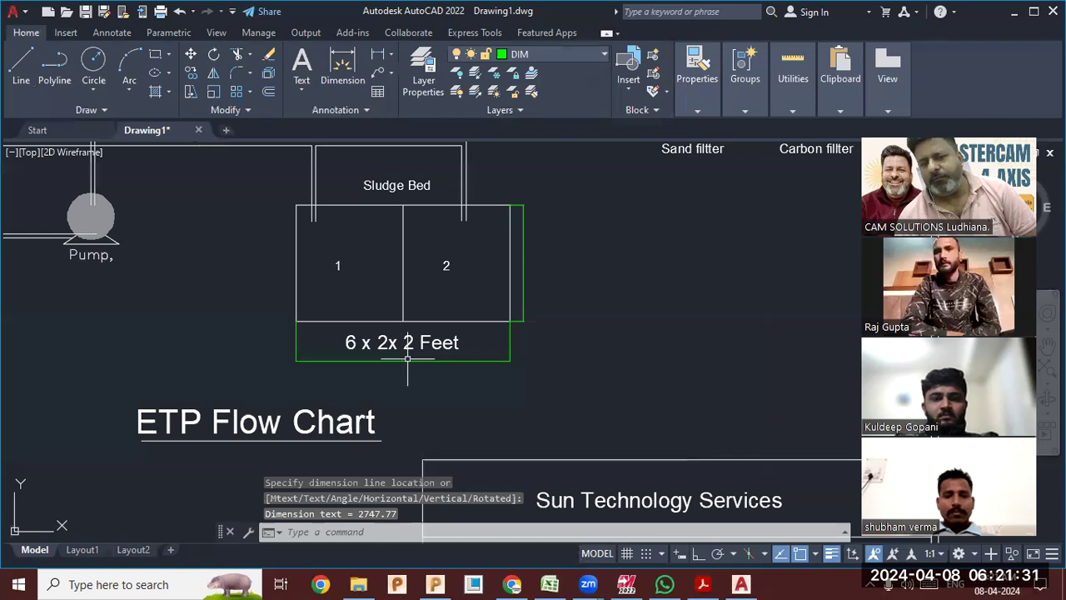
{"action": "middle_click_drag", "start_coordinate": [407, 359], "coordinate": [505, 392]}
{"action": "scroll", "coordinate": [478, 390], "scroll_direction": "up", "scroll_amount": 10}
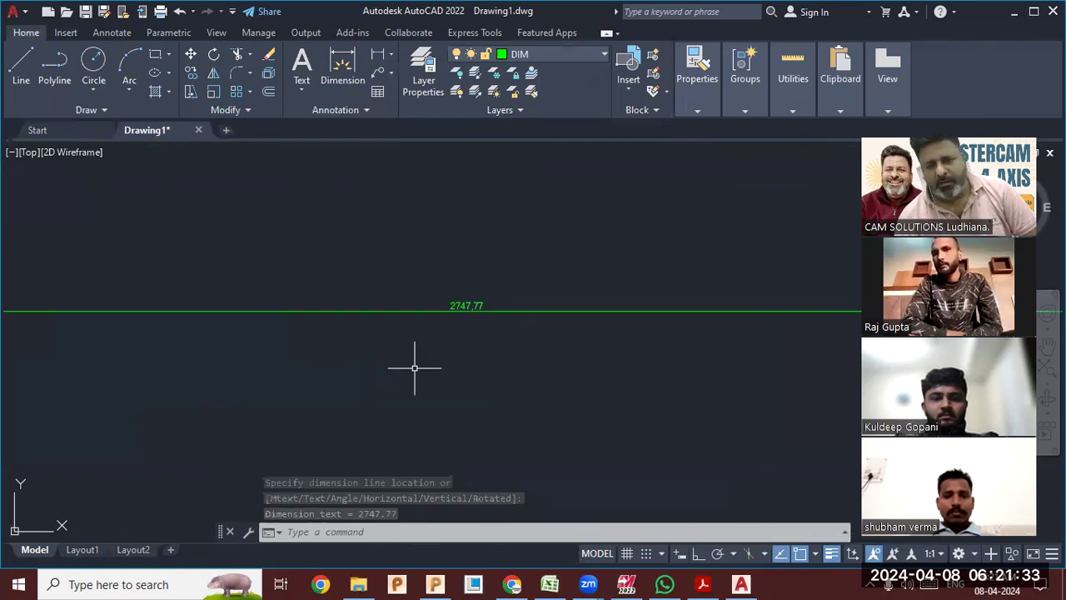
{"action": "scroll", "coordinate": [457, 318], "scroll_direction": "up", "scroll_amount": 5}
{"action": "mouse_move", "coordinate": [457, 318]}
{"action": "middle_mouse_down"}
{"action": "mouse_move", "coordinate": [492, 302]}
{"action": "mouse_move", "coordinate": [426, 357]}
{"action": "middle_mouse_up"}
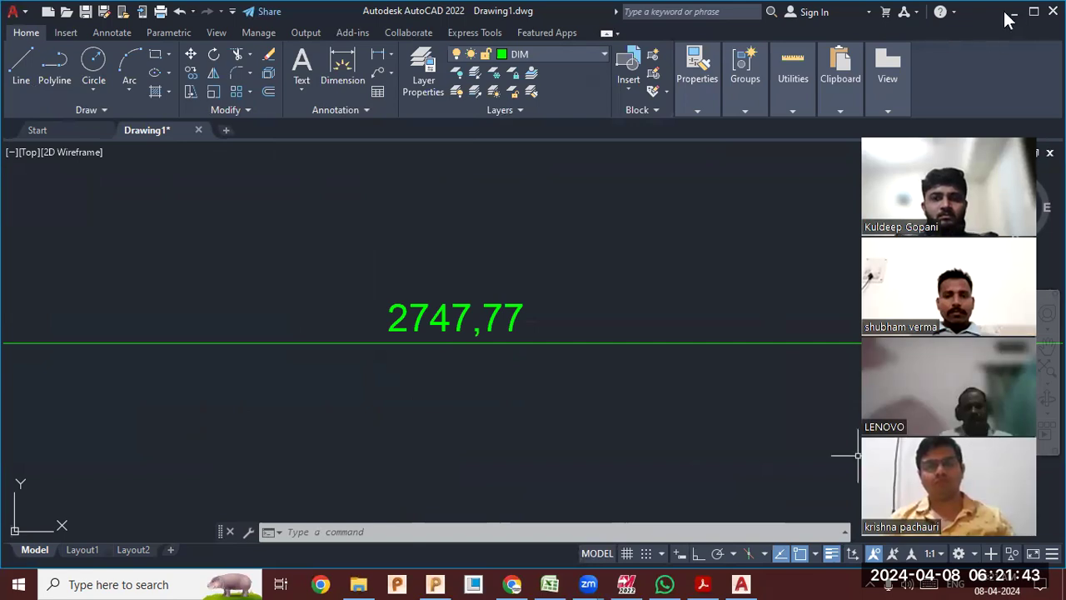
{"action": "key", "text": "super+d"}
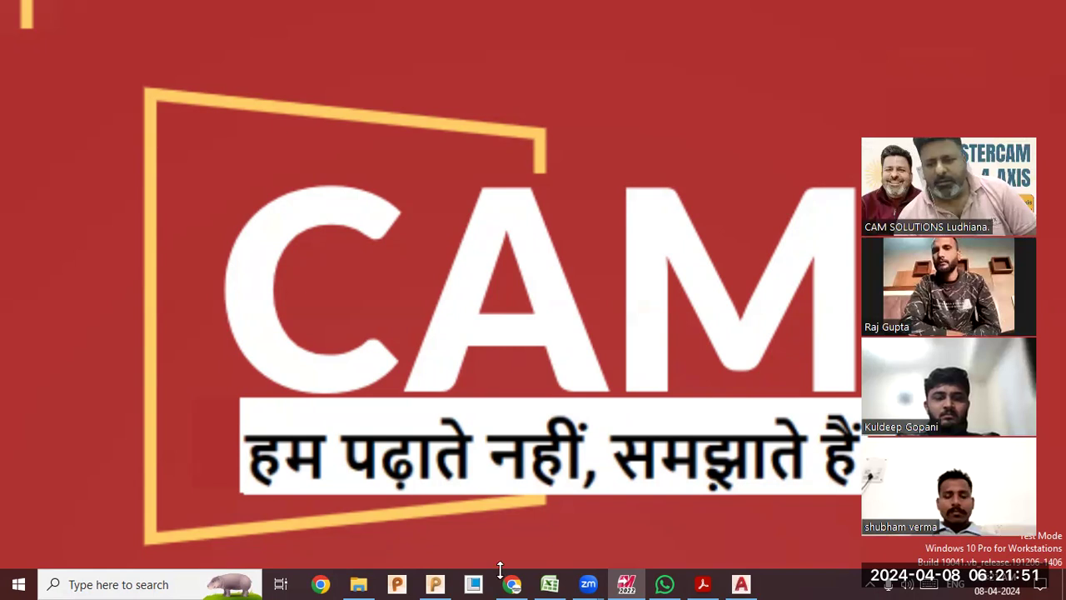
{"action": "left_click", "coordinate": [707, 584]}
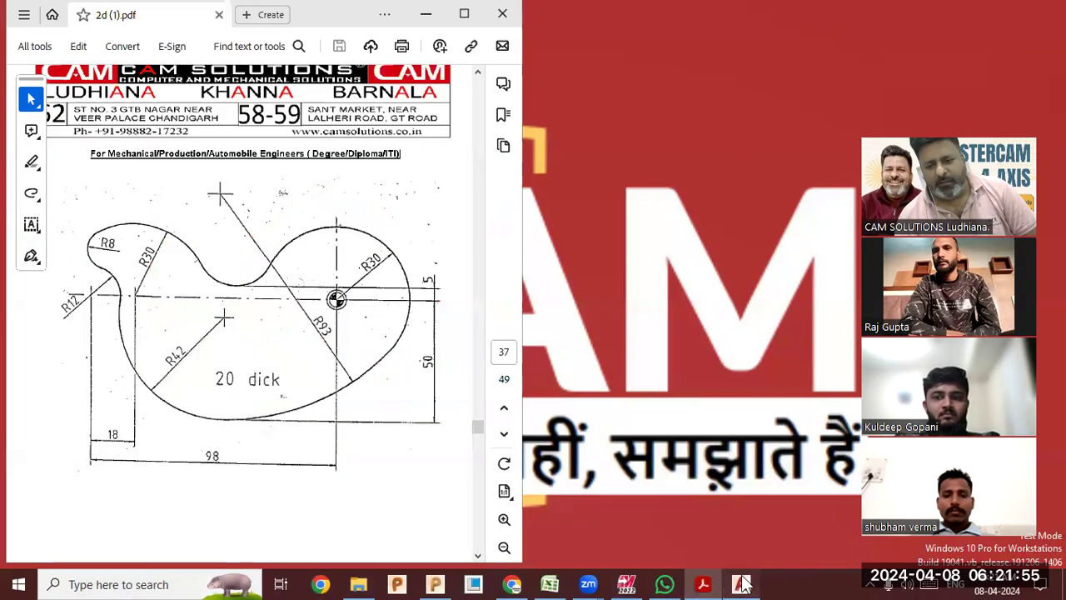
{"action": "left_click", "coordinate": [741, 583]}
Open the QuickCalc calculator and show the Sludge Bed's width dimension text beside it.
{"action": "scroll", "coordinate": [545, 362], "scroll_direction": "down", "scroll_amount": 2}
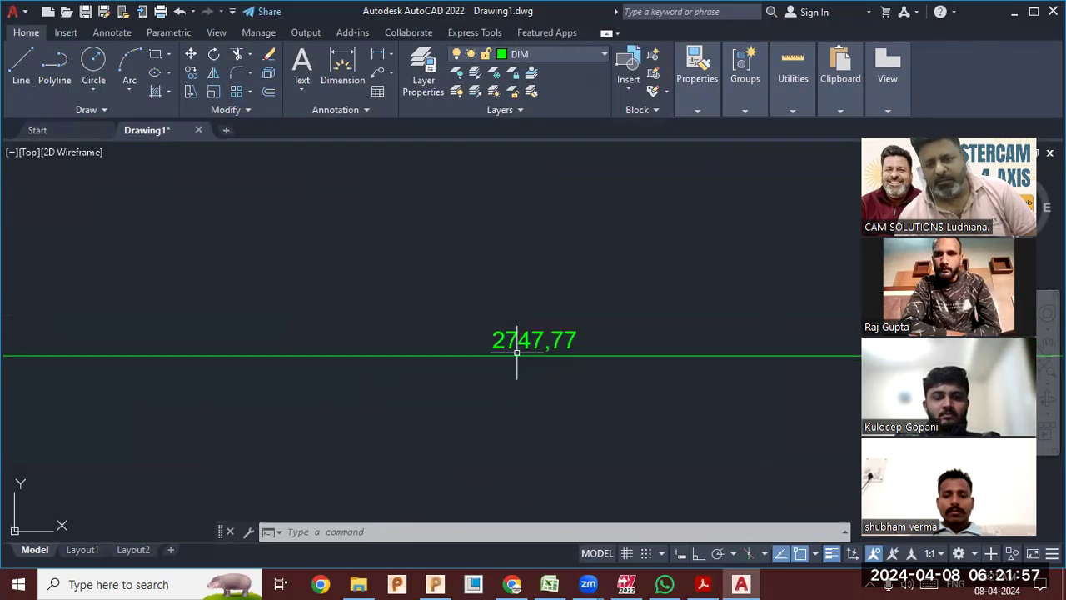
{"action": "scroll", "coordinate": [517, 354], "scroll_direction": "down", "scroll_amount": 6}
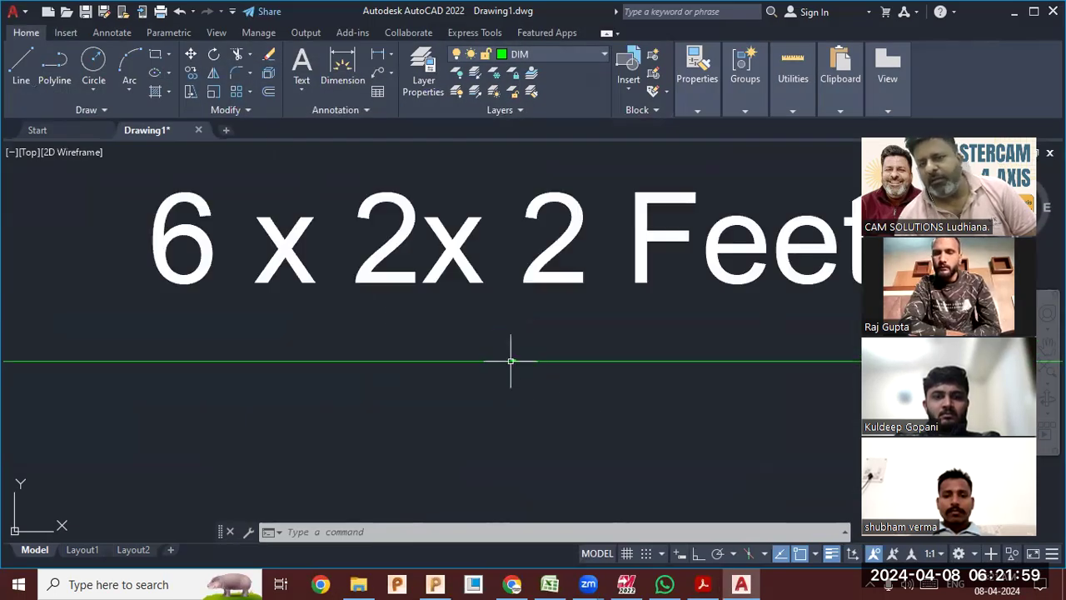
{"action": "scroll", "coordinate": [510, 360], "scroll_direction": "down", "scroll_amount": 4}
{"action": "scroll", "coordinate": [503, 357], "scroll_direction": "up", "scroll_amount": 2}
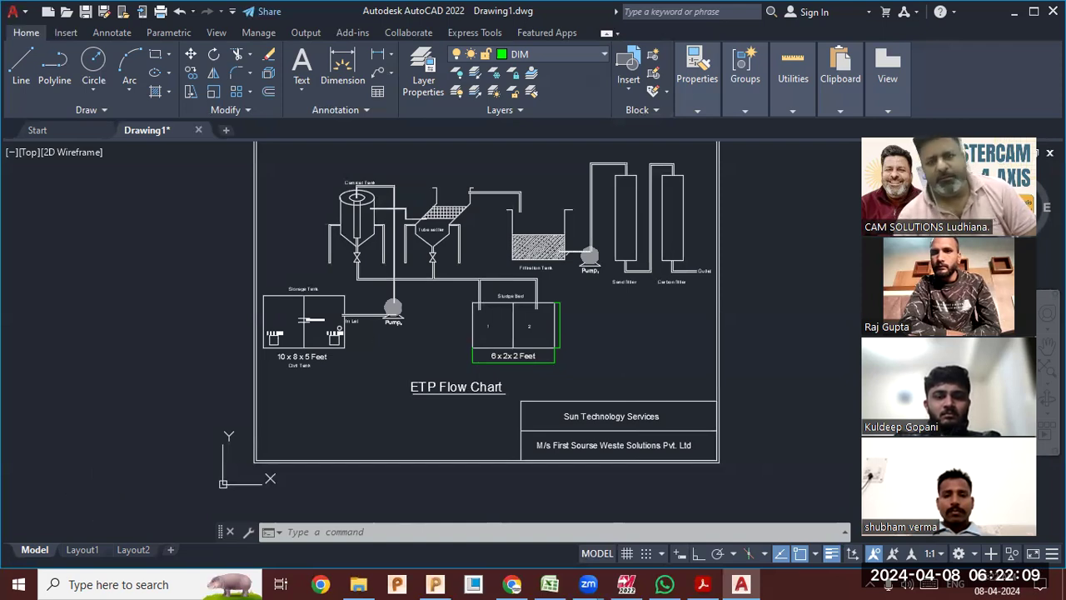
{"action": "key", "text": "ctrl+8"}
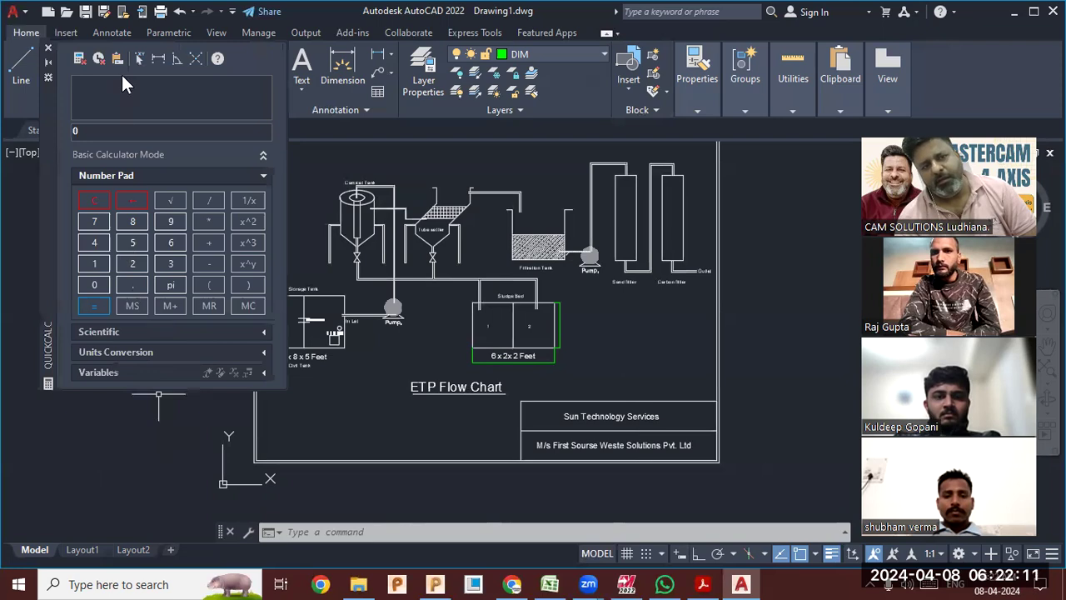
{"action": "mouse_move", "coordinate": [51, 206]}
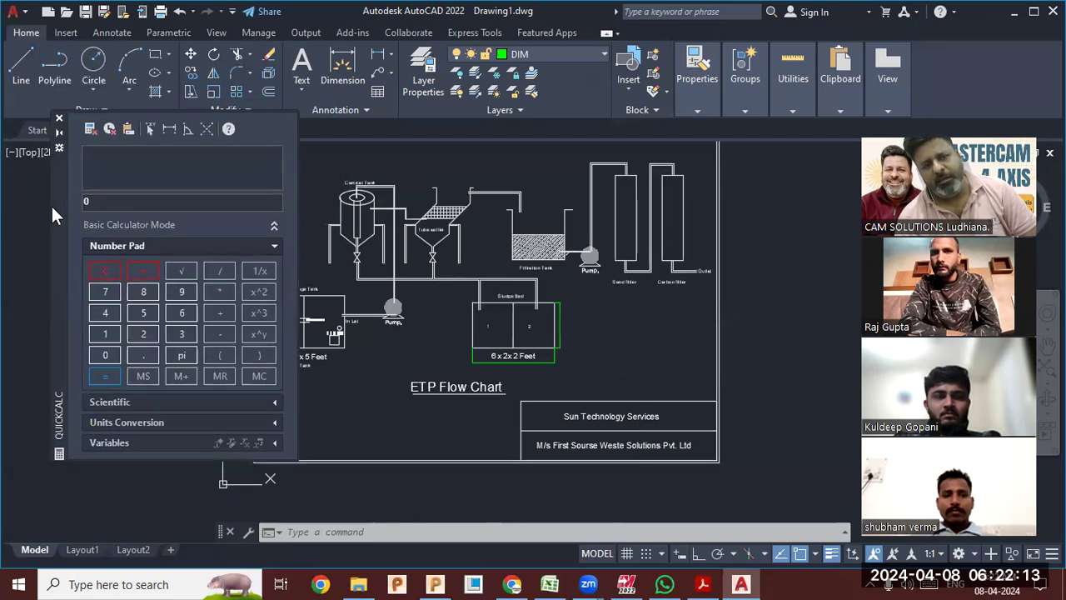
{"action": "scroll", "coordinate": [582, 297], "scroll_direction": "down", "scroll_amount": 8}
{"action": "scroll", "coordinate": [540, 298], "scroll_direction": "up", "scroll_amount": 8}
{"action": "middle_click_drag", "start_coordinate": [549, 312], "coordinate": [392, 284]}
{"action": "scroll", "coordinate": [654, 345], "scroll_direction": "up", "scroll_amount": 15}
{"action": "mouse_move", "coordinate": [666, 272]}
{"action": "middle_mouse_down"}
{"action": "mouse_move", "coordinate": [416, 328]}
{"action": "mouse_move", "coordinate": [421, 315]}
{"action": "middle_mouse_up"}
{"action": "scroll", "coordinate": [658, 240], "scroll_direction": "up", "scroll_amount": 6}
{"action": "middle_click_drag", "start_coordinate": [657, 240], "coordinate": [625, 247]}
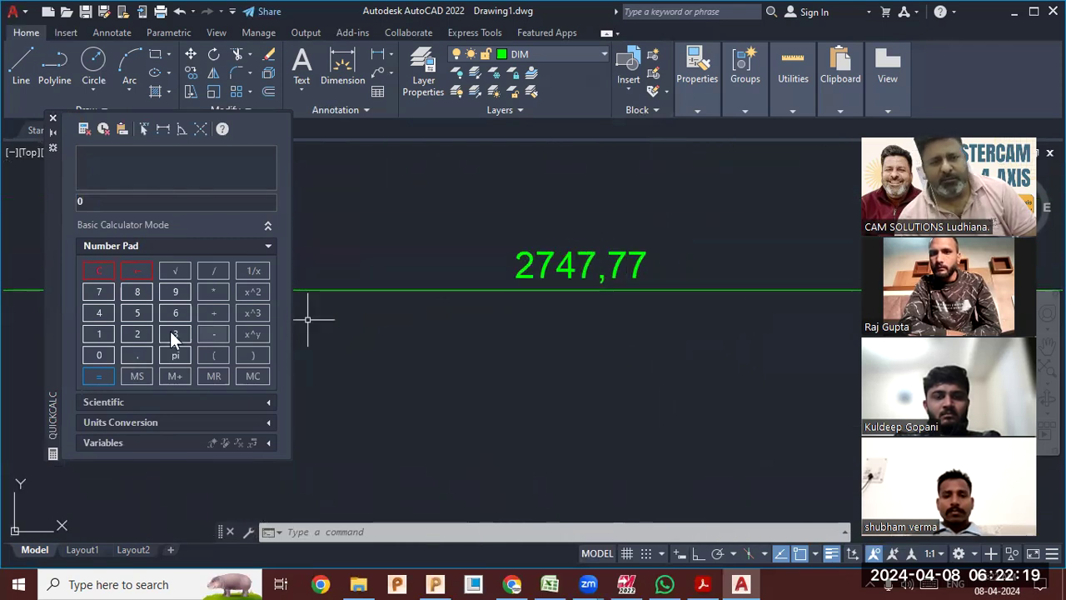
{"action": "left_click", "coordinate": [138, 334]}
{"action": "left_click", "coordinate": [97, 291]}
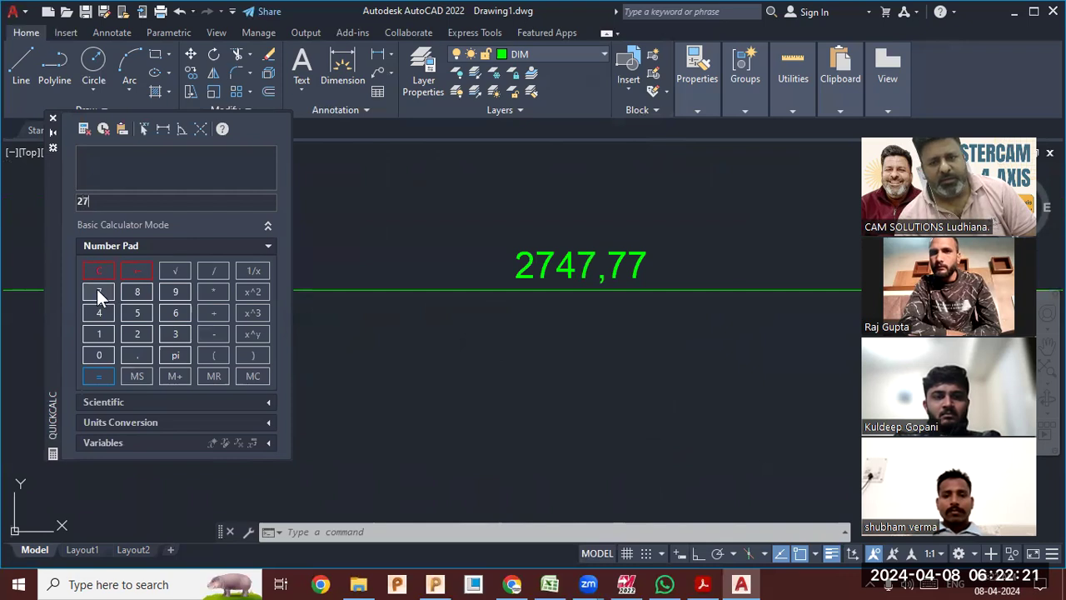
{"action": "left_click", "coordinate": [100, 312]}
{"action": "left_click", "coordinate": [99, 291]}
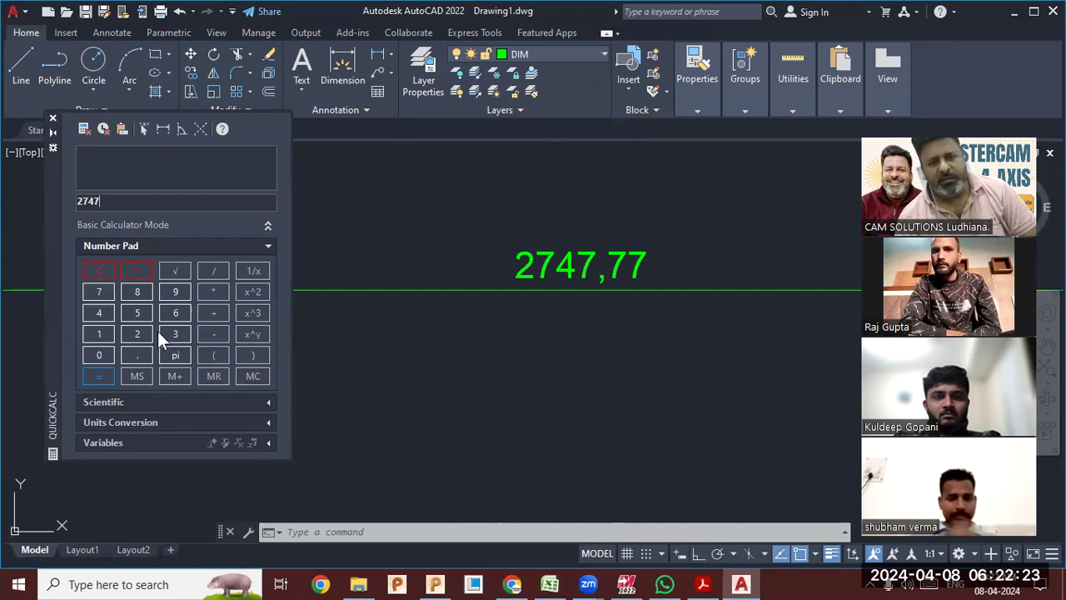
{"action": "left_click", "coordinate": [141, 351]}
{"action": "left_click", "coordinate": [138, 313]}
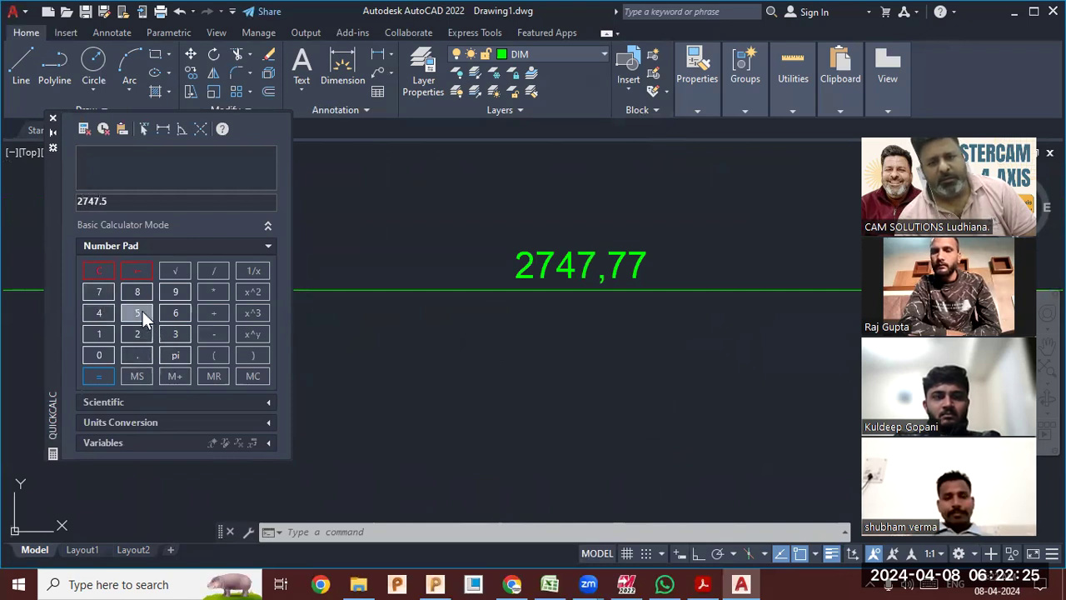
{"action": "left_click", "coordinate": [139, 313]}
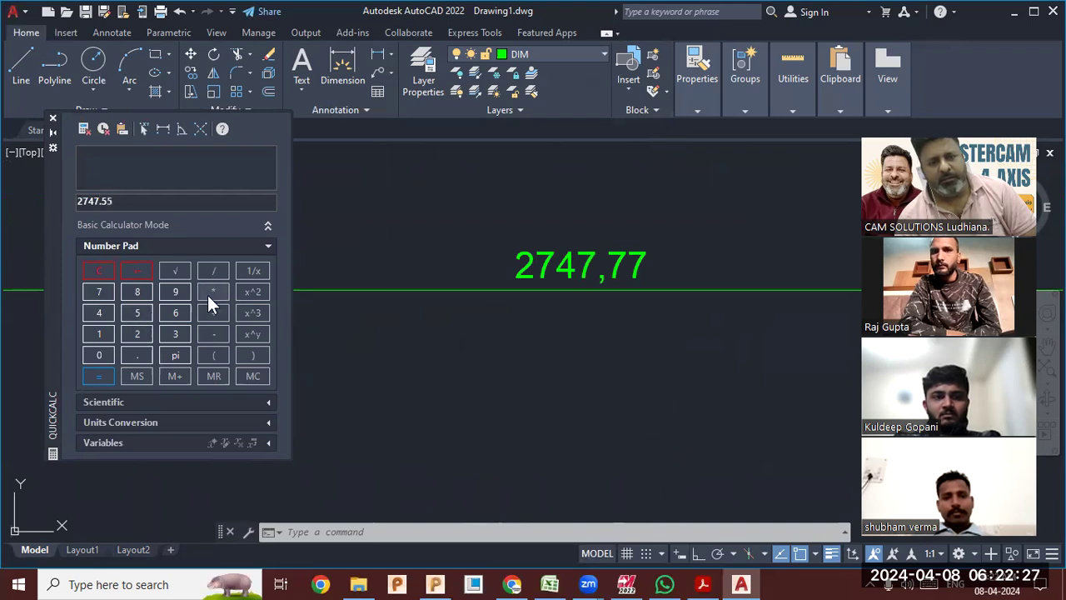
{"action": "left_click", "coordinate": [100, 273]}
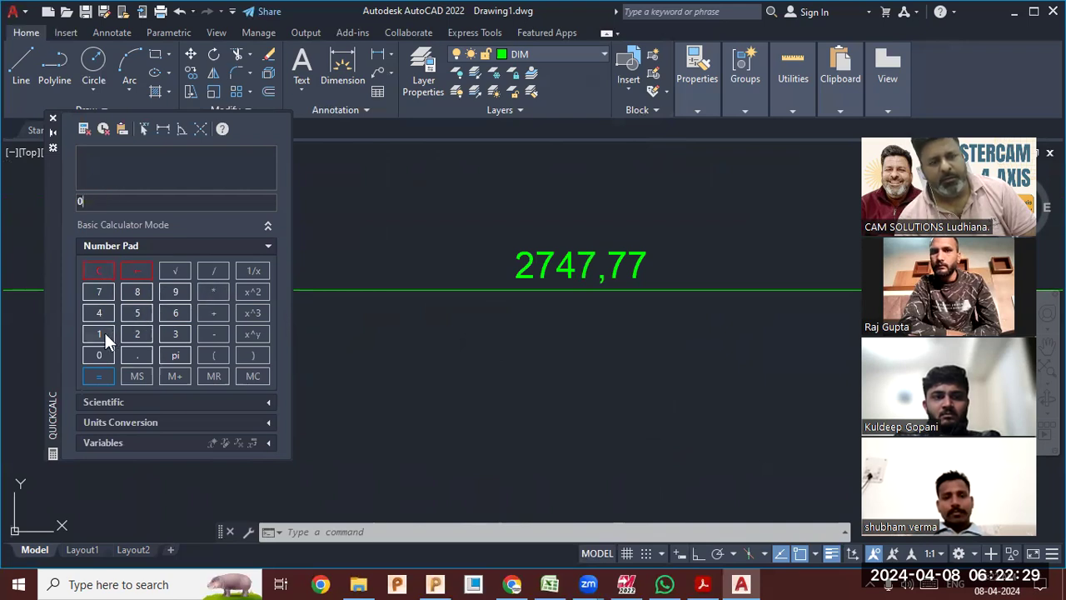
Calculate 2747.77 divided by 2000 in QuickCalc.
{"action": "left_click", "coordinate": [127, 333]}
{"action": "left_click", "coordinate": [103, 290]}
{"action": "left_click", "coordinate": [100, 306]}
{"action": "left_click", "coordinate": [99, 292]}
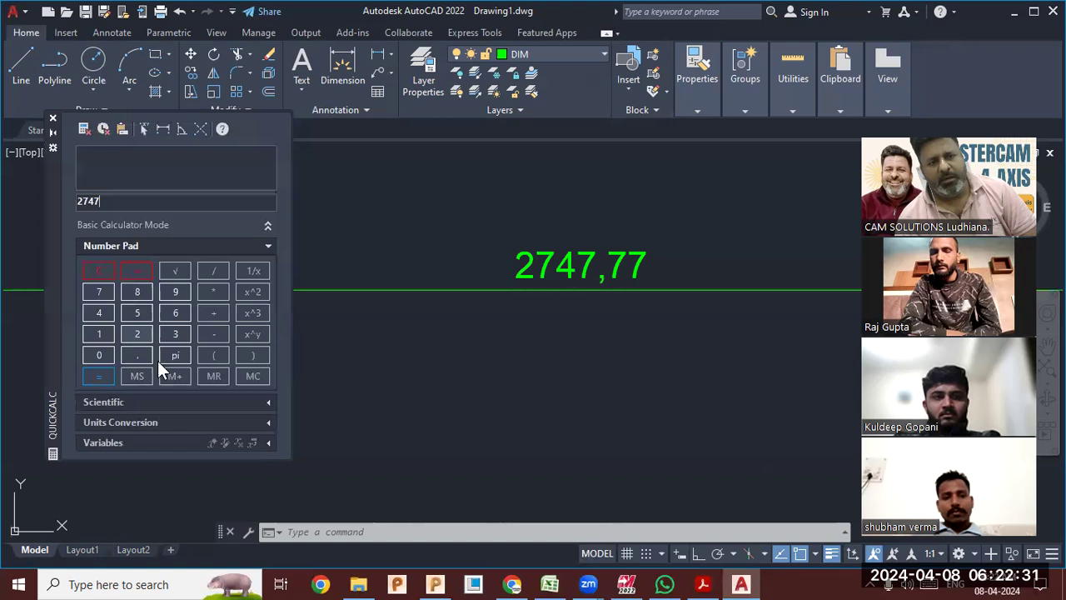
{"action": "left_click", "coordinate": [139, 354]}
{"action": "left_click", "coordinate": [104, 293]}
{"action": "left_click", "coordinate": [101, 293]}
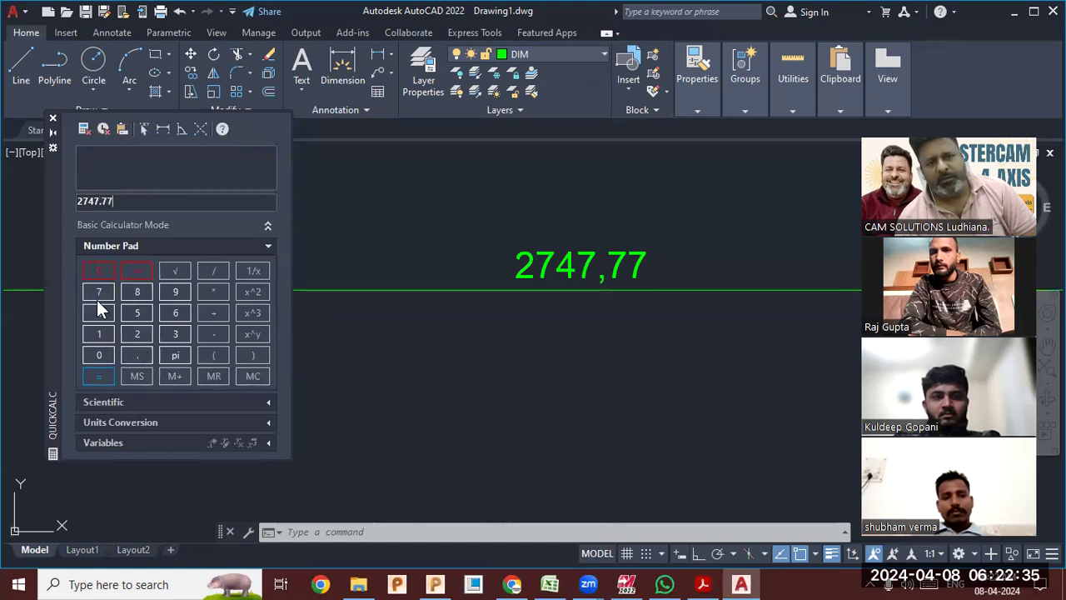
{"action": "left_click", "coordinate": [213, 272]}
{"action": "left_click", "coordinate": [138, 333]}
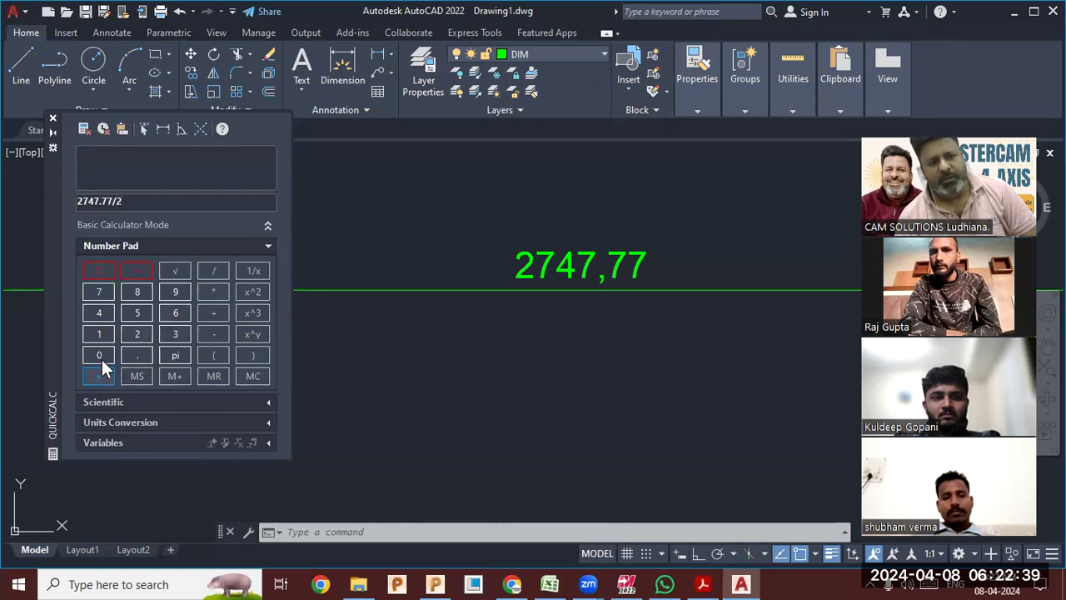
{"action": "left_click", "coordinate": [100, 357]}
{"action": "left_click", "coordinate": [100, 356]}
{"action": "left_click", "coordinate": [100, 357]}
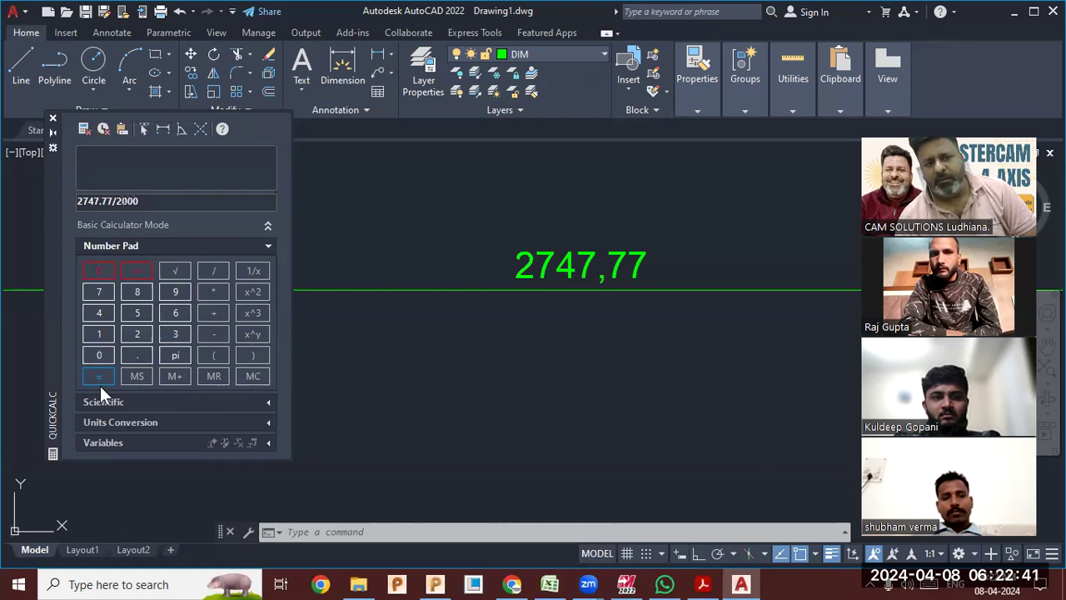
{"action": "left_click", "coordinate": [100, 377]}
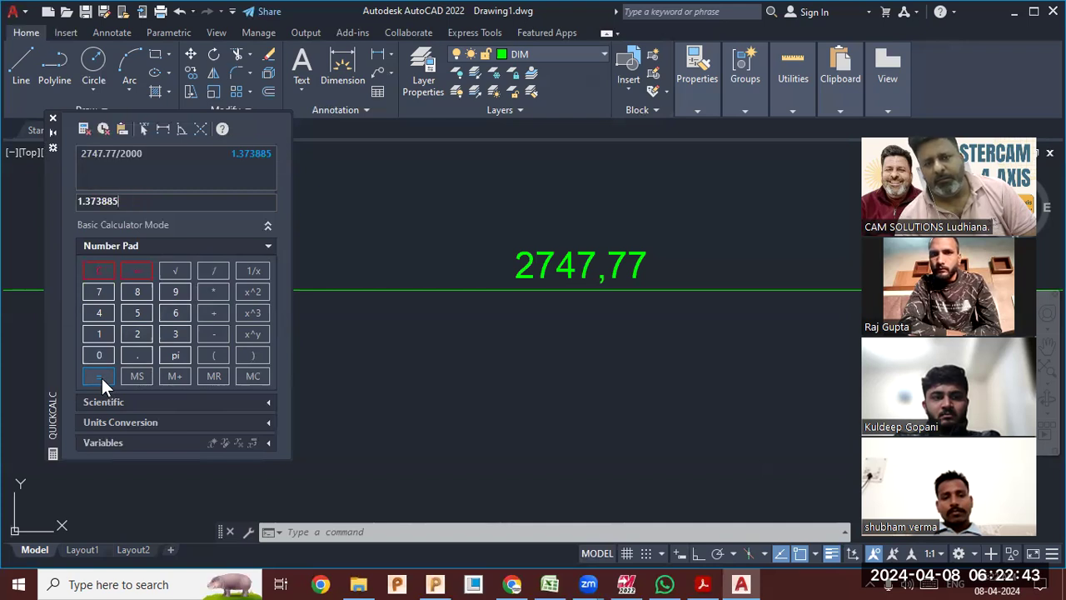
Clear the calculator entry and calculate the scale factor as 2000 divided by 2747.77.
{"action": "left_click", "coordinate": [109, 273]}
{"action": "left_click", "coordinate": [137, 333]}
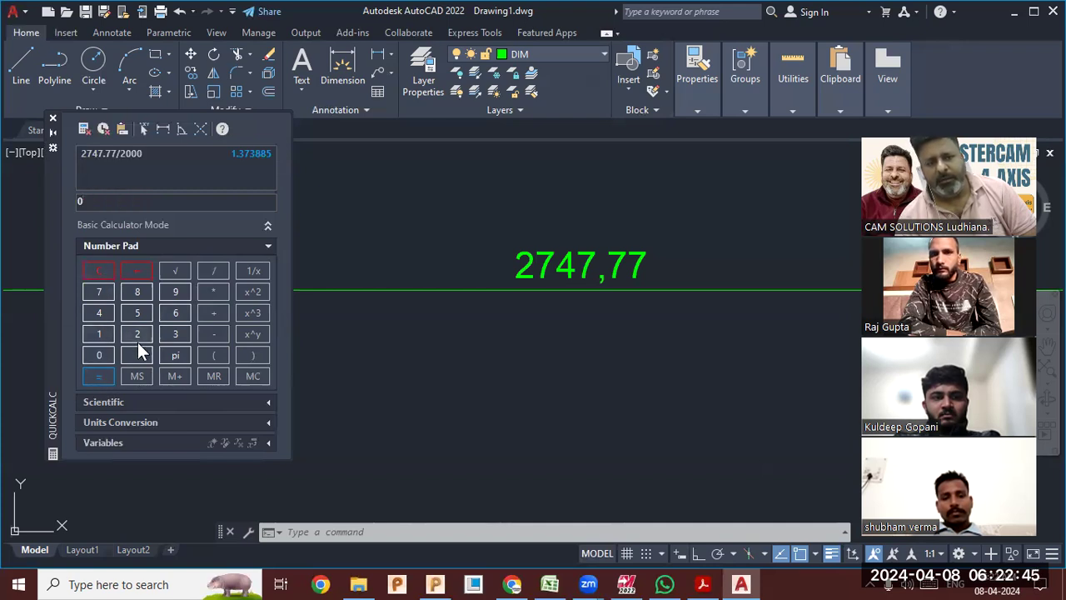
{"action": "left_click", "coordinate": [97, 376]}
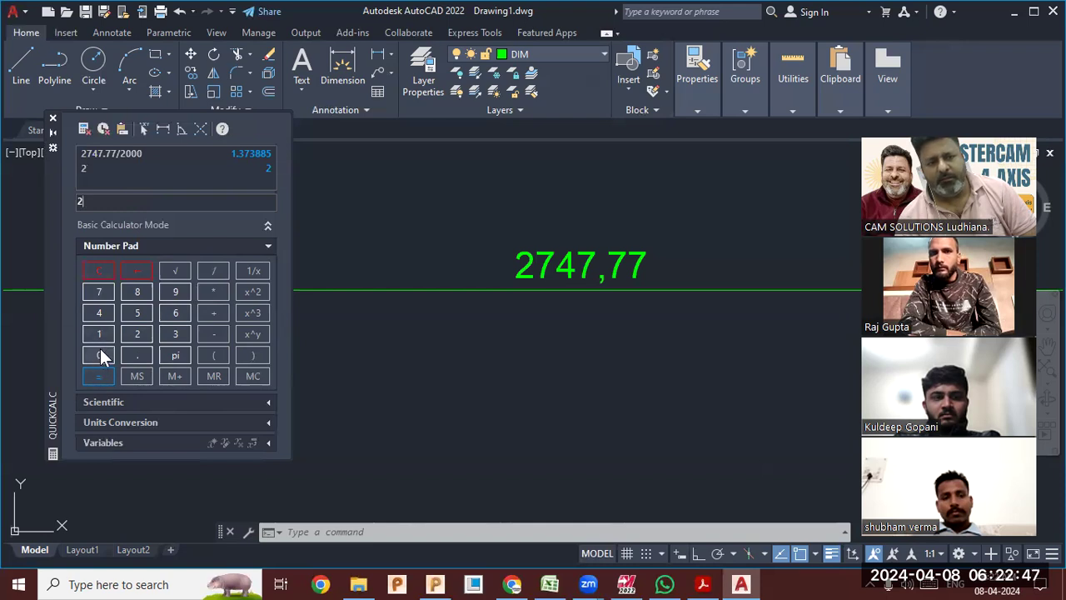
{"action": "left_click", "coordinate": [99, 354]}
{"action": "double_click", "coordinate": [99, 355]}
{"action": "left_click", "coordinate": [213, 272]}
{"action": "left_click", "coordinate": [137, 335]}
{"action": "left_click", "coordinate": [104, 294]}
{"action": "left_click", "coordinate": [101, 314]}
{"action": "left_click", "coordinate": [103, 294]}
{"action": "left_click", "coordinate": [138, 354]}
{"action": "left_click", "coordinate": [103, 291]}
{"action": "left_click", "coordinate": [104, 292]}
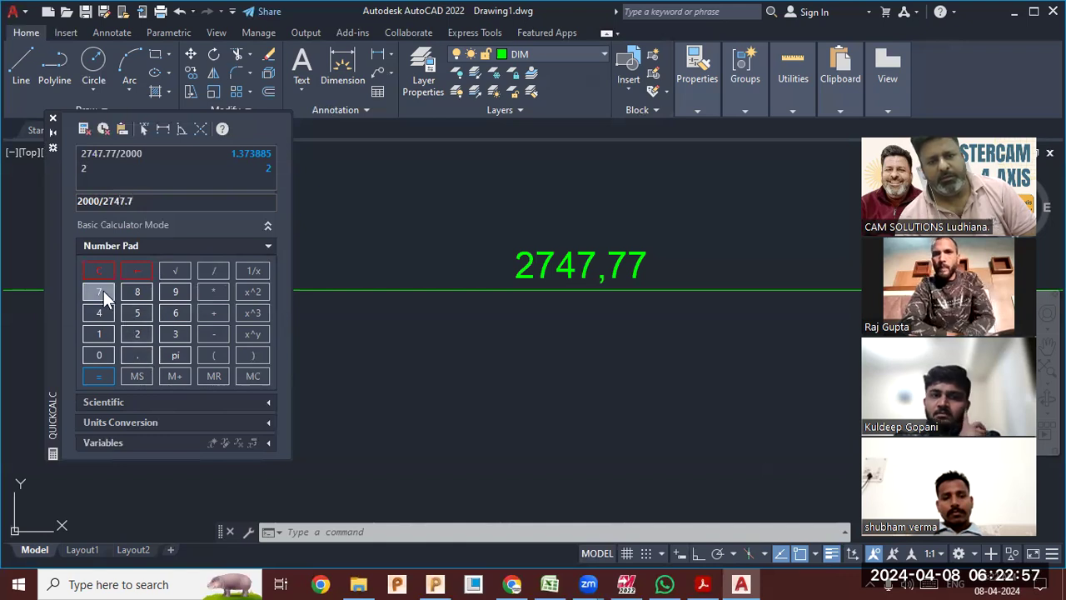
{"action": "left_click", "coordinate": [100, 378]}
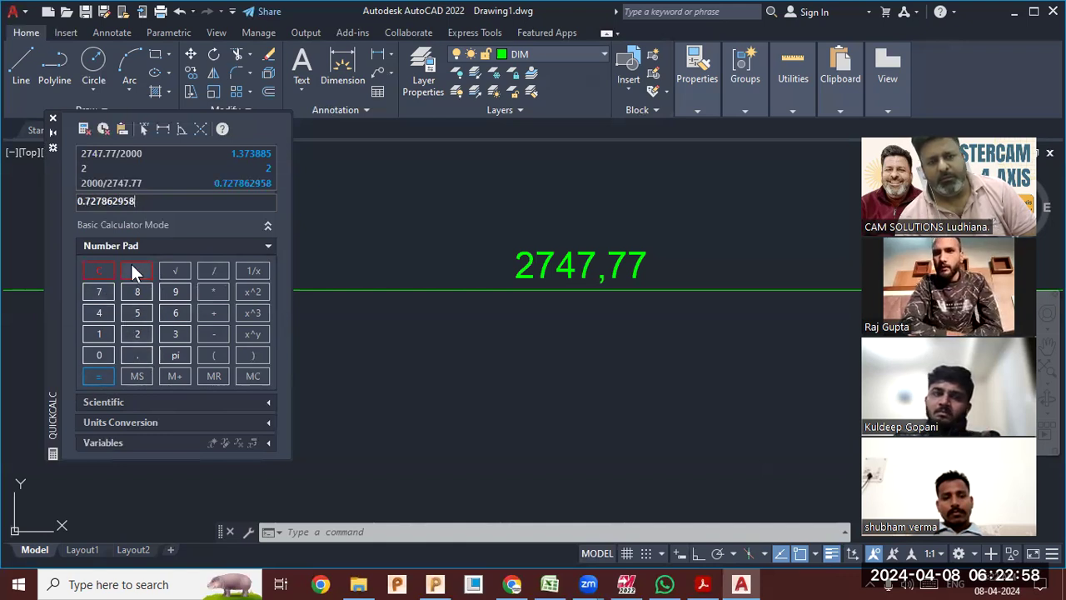
Copy the calculated scale factor from QuickCalc and close the calculator.
{"action": "double_click", "coordinate": [124, 201]}
{"action": "right_click", "coordinate": [122, 201]}
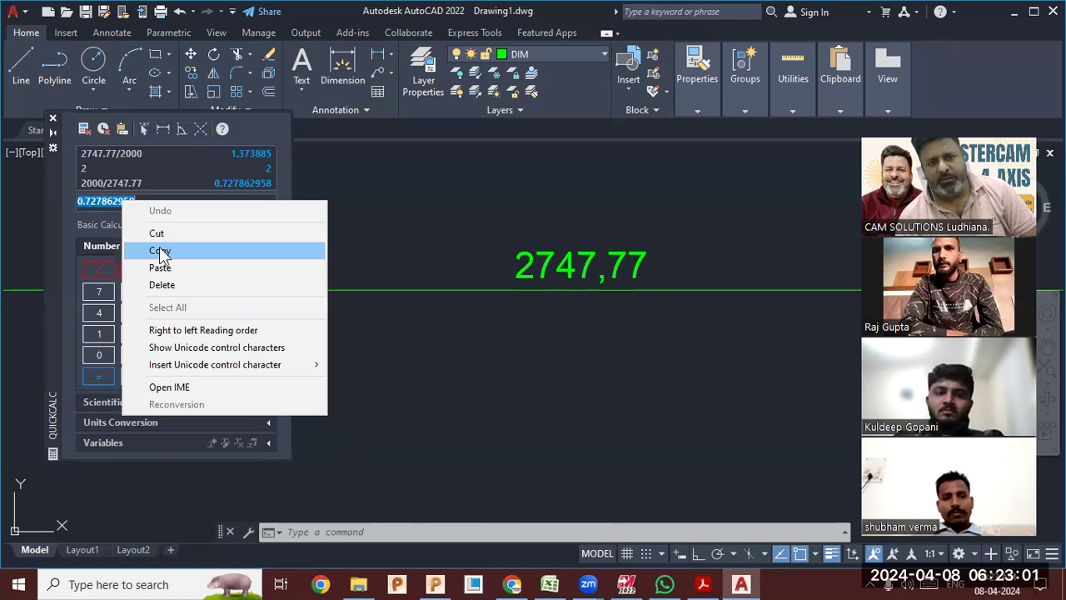
{"action": "left_click", "coordinate": [158, 249]}
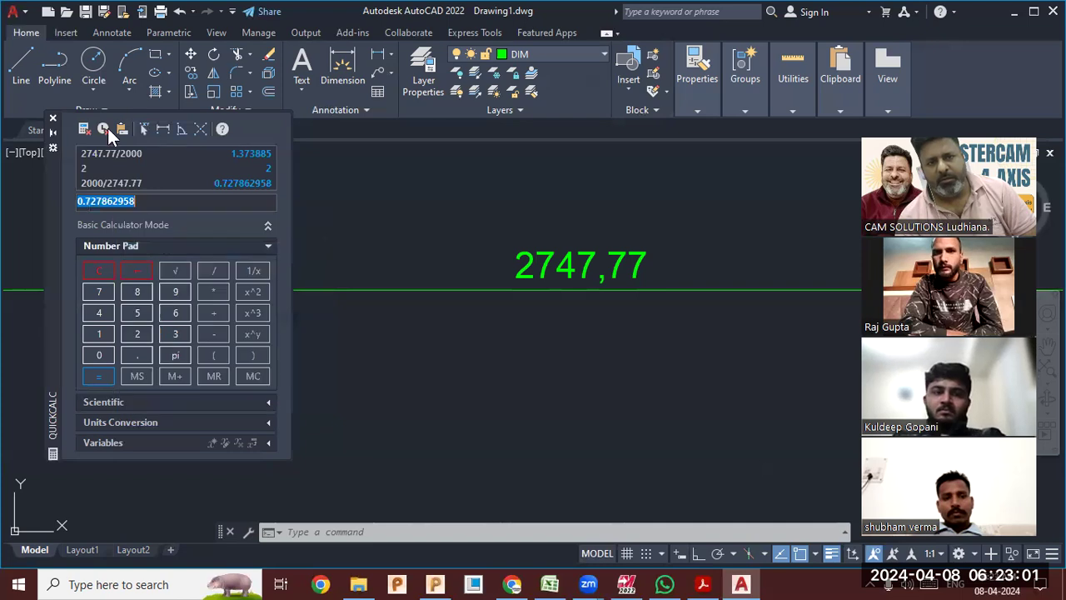
{"action": "left_click", "coordinate": [48, 121]}
Scale the entire ETP flow chart, dimensions included, by 0.727862958 about the midpoint of the Sludge Bed's bottom edge.
{"action": "scroll", "coordinate": [280, 293], "scroll_direction": "down", "scroll_amount": 10}
{"action": "scroll", "coordinate": [507, 361], "scroll_direction": "down", "scroll_amount": 6}
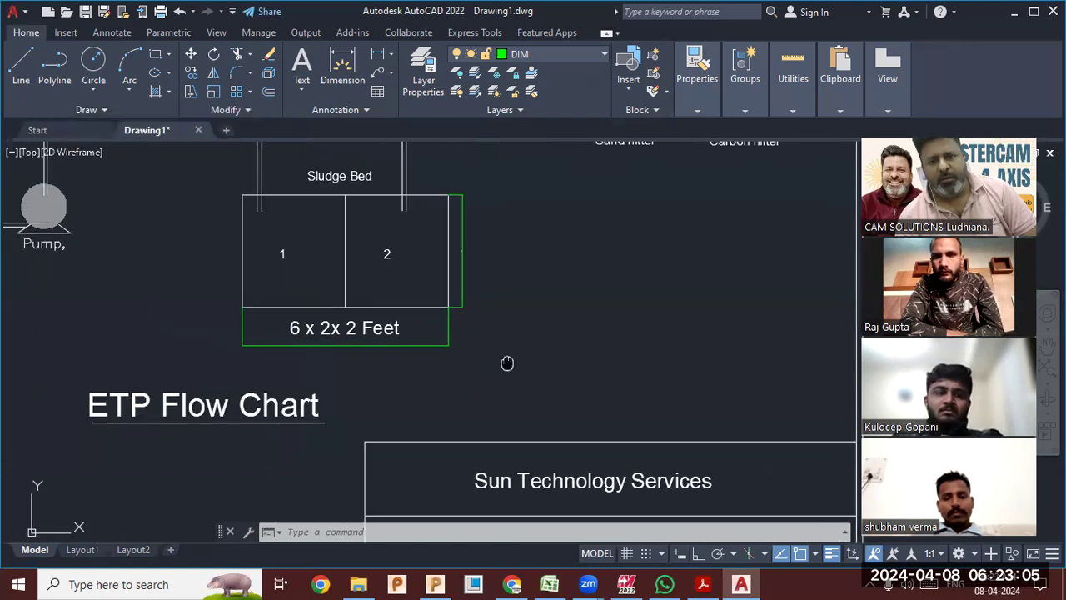
{"action": "left_click", "coordinate": [216, 93]}
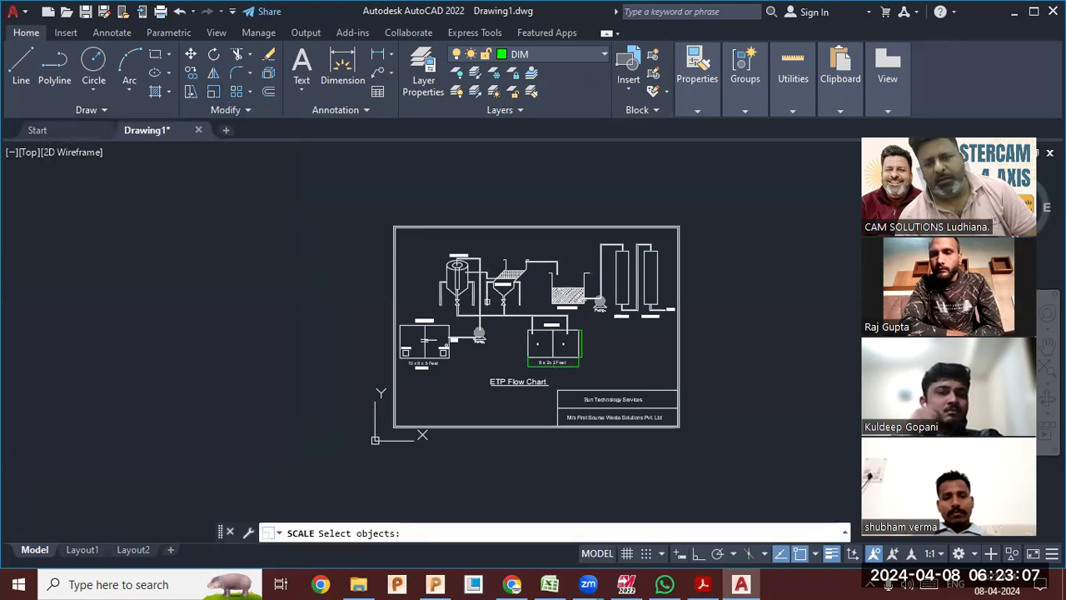
{"action": "left_click", "coordinate": [773, 468]}
{"action": "left_click", "coordinate": [283, 193]}
{"action": "key", "text": "Return"}
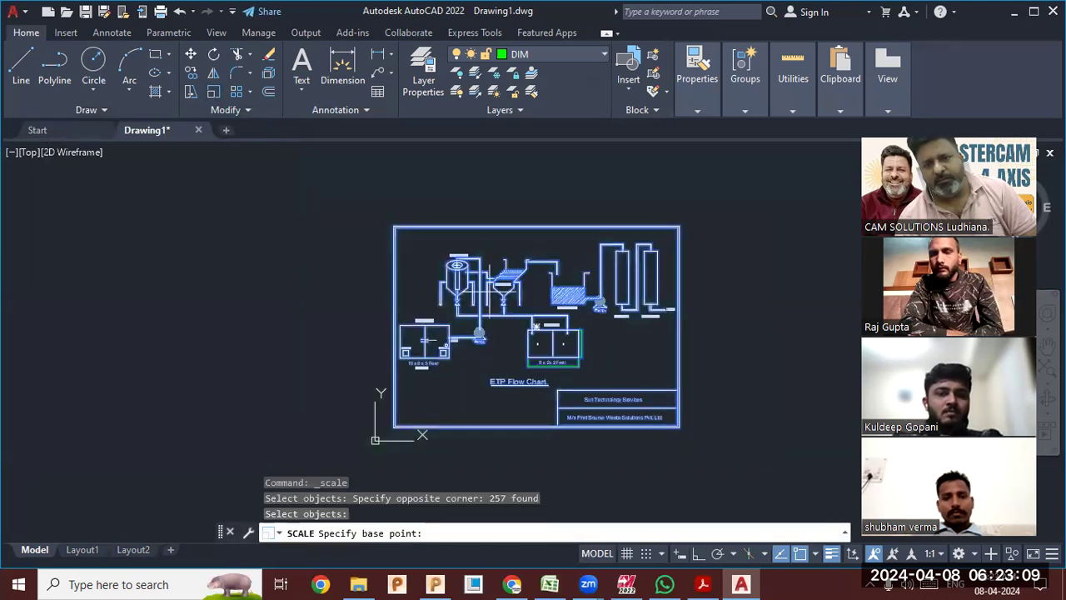
{"action": "scroll", "coordinate": [525, 325], "scroll_direction": "up", "scroll_amount": 8}
{"action": "mouse_move", "coordinate": [651, 359]}
{"action": "middle_mouse_down"}
{"action": "mouse_move", "coordinate": [552, 267]}
{"action": "mouse_move", "coordinate": [546, 154]}
{"action": "middle_mouse_up"}
{"action": "scroll", "coordinate": [500, 341], "scroll_direction": "up", "scroll_amount": 5}
{"action": "scroll", "coordinate": [458, 372], "scroll_direction": "up", "scroll_amount": 2}
{"action": "mouse_move", "coordinate": [458, 373]}
{"action": "middle_mouse_down"}
{"action": "mouse_move", "coordinate": [286, 278]}
{"action": "mouse_move", "coordinate": [291, 313]}
{"action": "middle_mouse_up"}
{"action": "scroll", "coordinate": [432, 403], "scroll_direction": "down", "scroll_amount": 2}
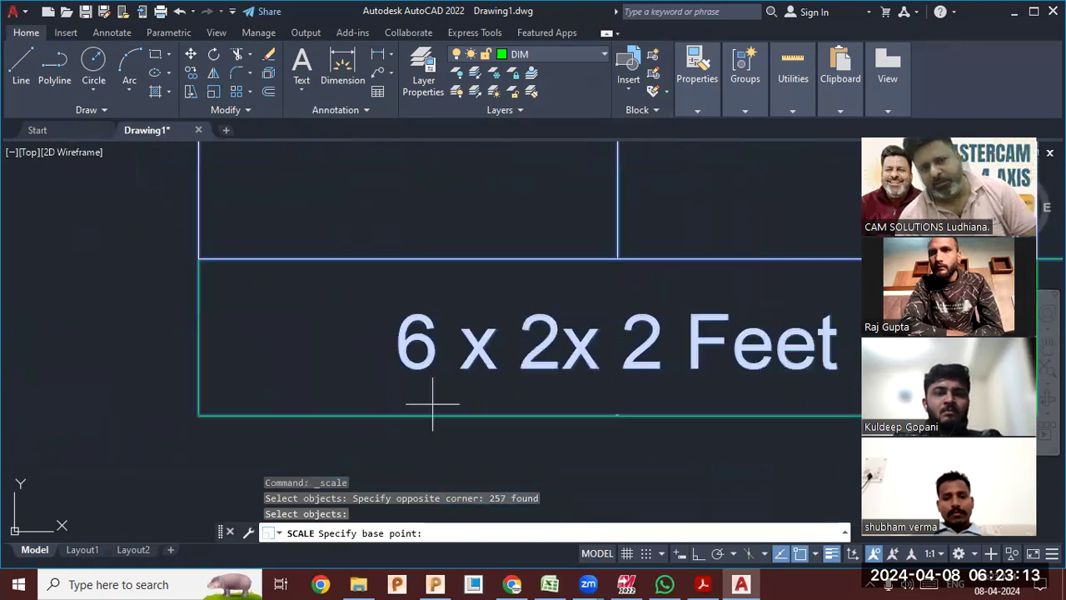
{"action": "left_click", "coordinate": [617, 259]}
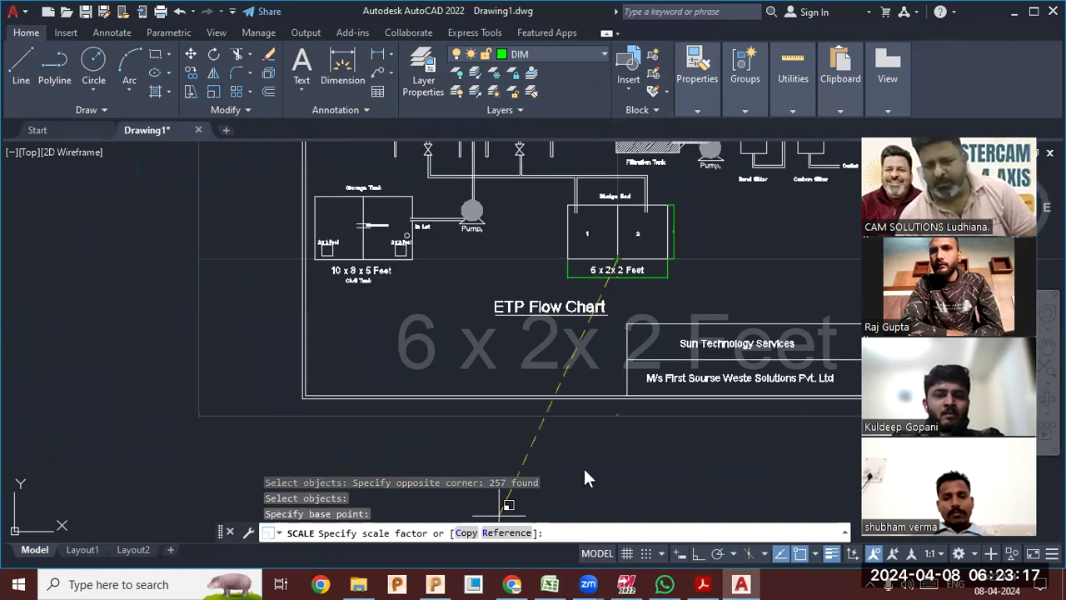
{"action": "right_click", "coordinate": [564, 533]}
{"action": "left_click", "coordinate": [618, 468]}
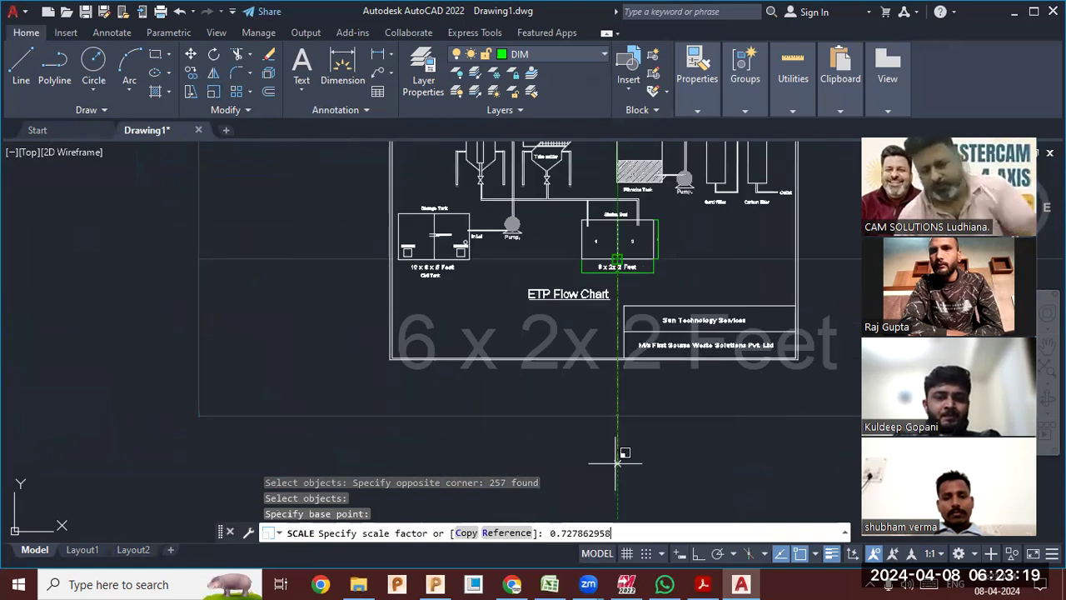
{"action": "key", "text": "Return"}
Check the dimension text of the Sludge Bed's width after scaling, and review the flow chart around it.
{"action": "scroll", "coordinate": [594, 409], "scroll_direction": "up", "scroll_amount": 5}
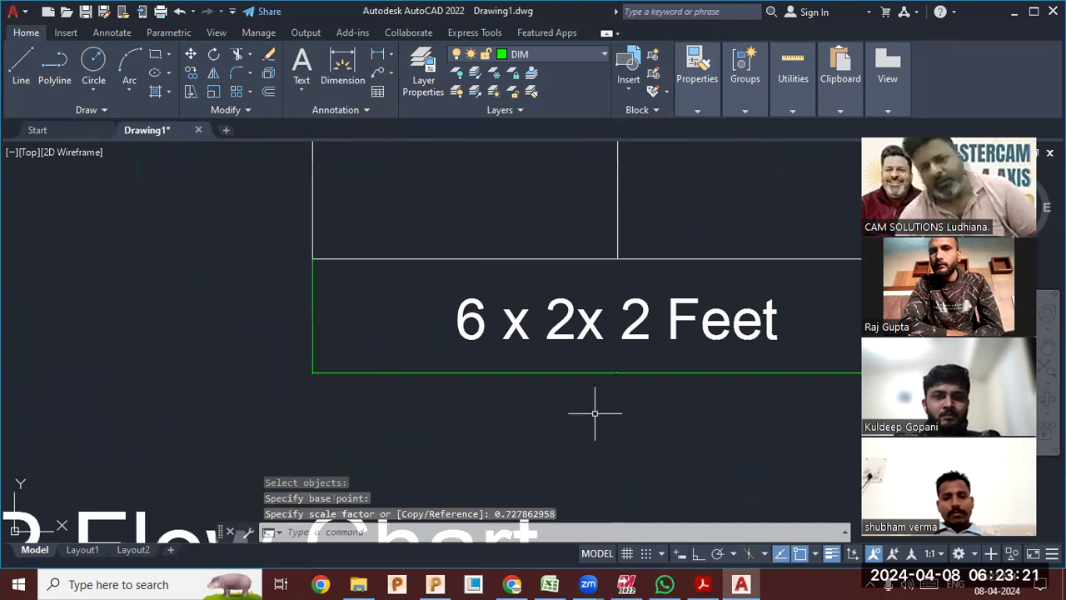
{"action": "scroll", "coordinate": [546, 306], "scroll_direction": "up", "scroll_amount": 4}
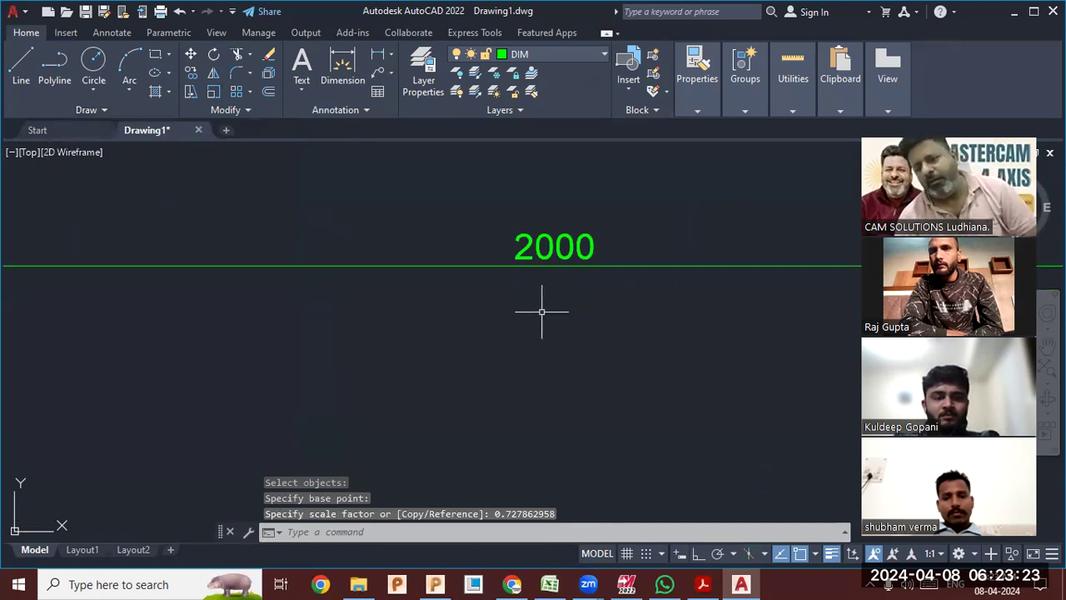
{"action": "scroll", "coordinate": [523, 355], "scroll_direction": "up", "scroll_amount": 3}
{"action": "scroll", "coordinate": [523, 355], "scroll_direction": "down", "scroll_amount": 6}
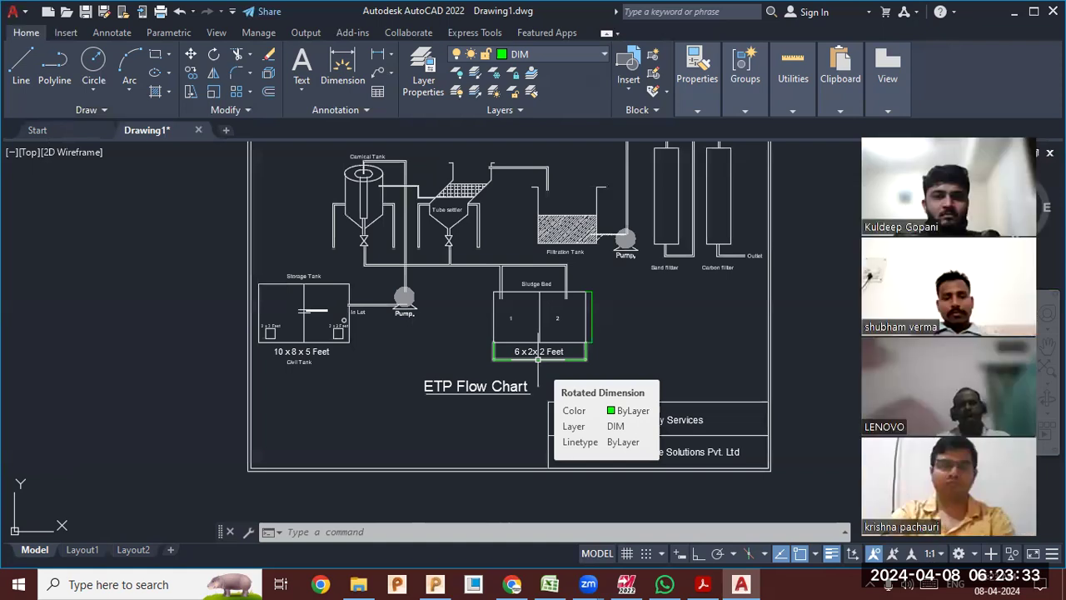
{"action": "scroll", "coordinate": [538, 359], "scroll_direction": "up", "scroll_amount": 1}
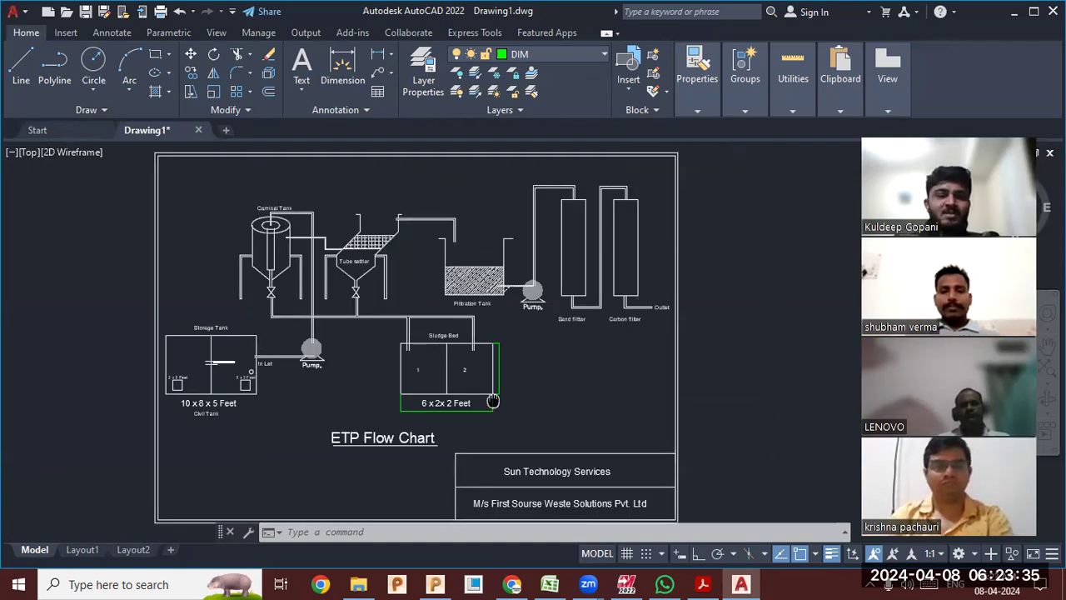
{"action": "scroll", "coordinate": [434, 418], "scroll_direction": "up", "scroll_amount": 5}
{"action": "scroll", "coordinate": [531, 366], "scroll_direction": "up", "scroll_amount": 2}
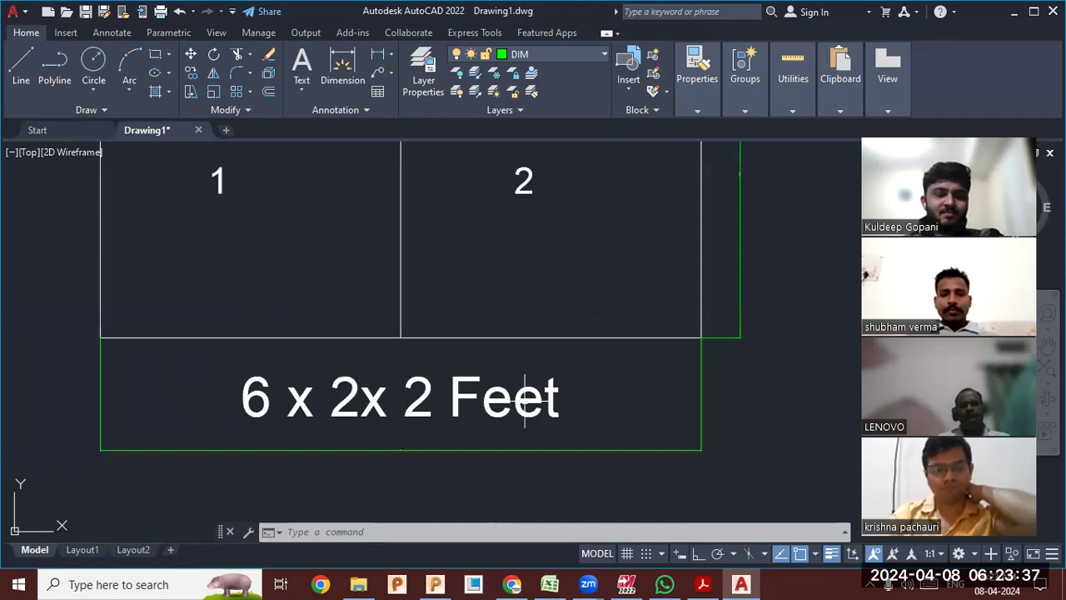
{"action": "middle_click_drag", "start_coordinate": [588, 383], "coordinate": [536, 428]}
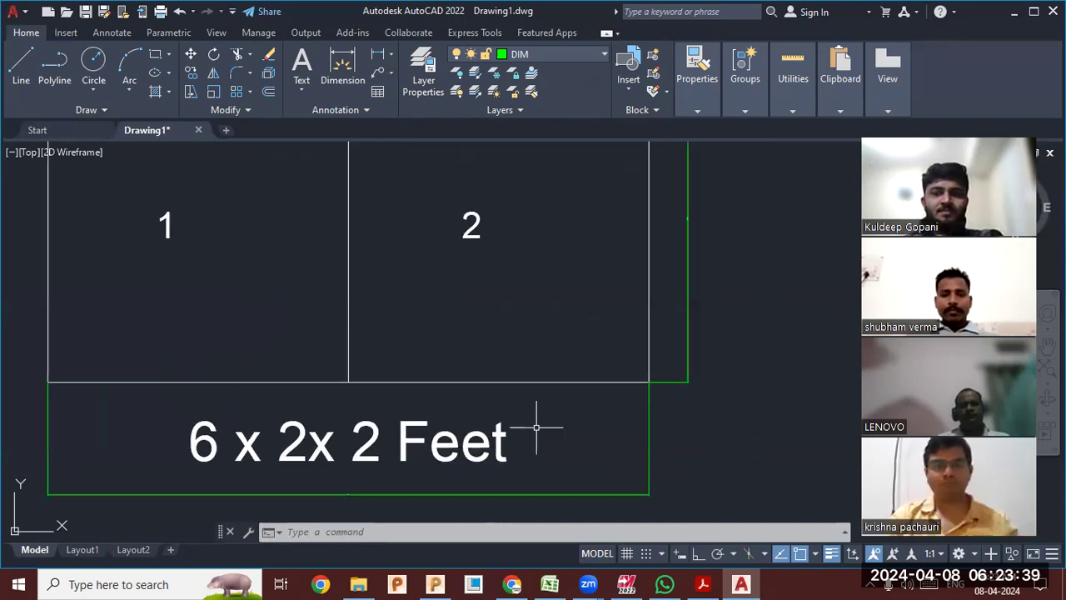
{"action": "scroll", "coordinate": [693, 405], "scroll_direction": "down", "scroll_amount": 8}
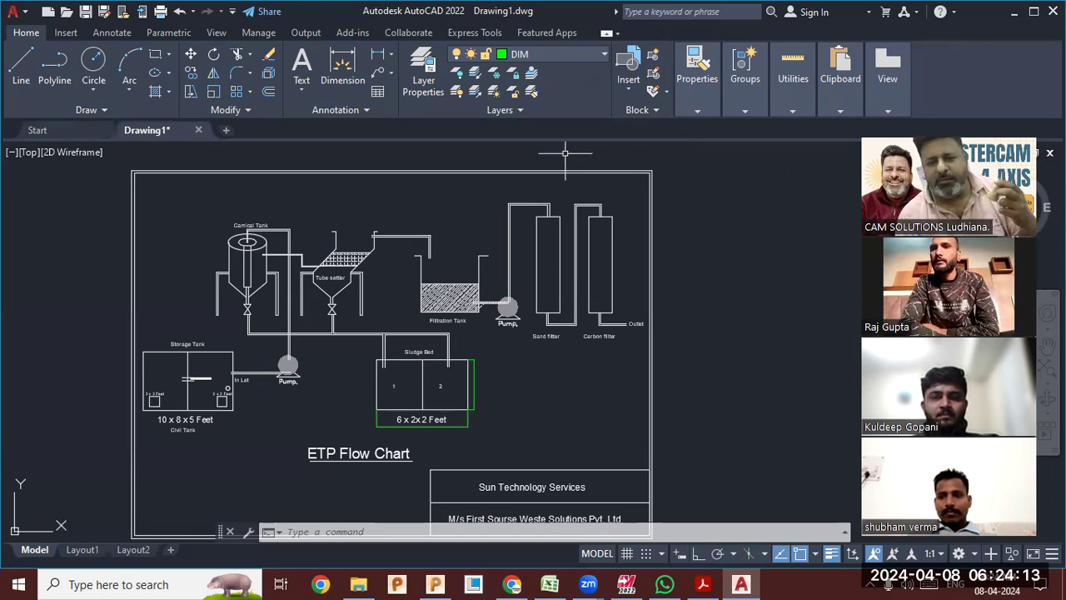
Add a horizontal linear dimension above the Filtration Tank's right upper lip, beside the pump, and view its text.
{"action": "scroll", "coordinate": [565, 153], "scroll_direction": "up", "scroll_amount": 6}
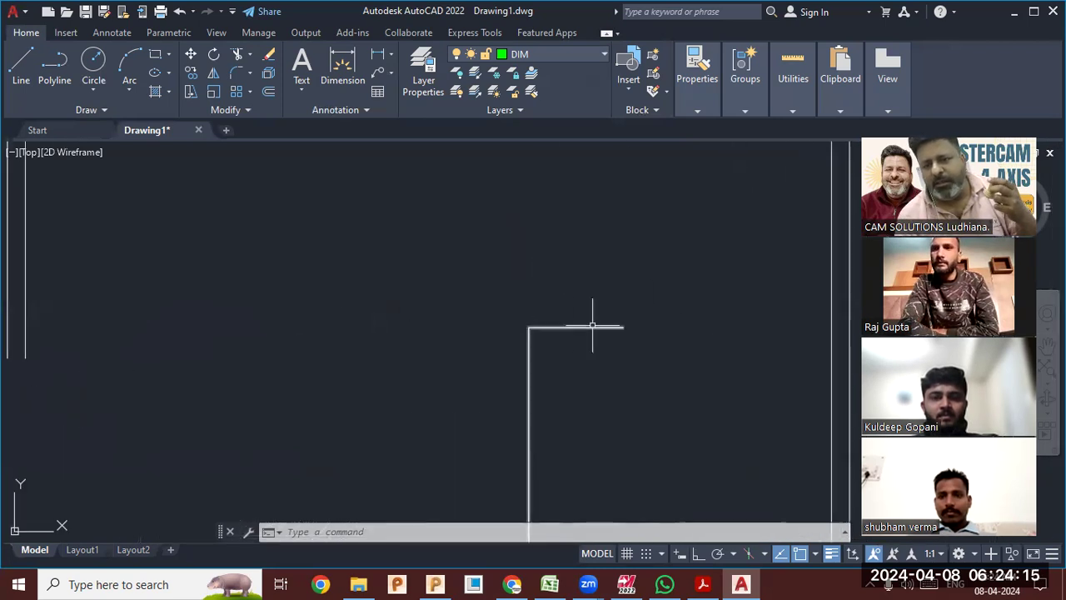
{"action": "left_click", "coordinate": [378, 54]}
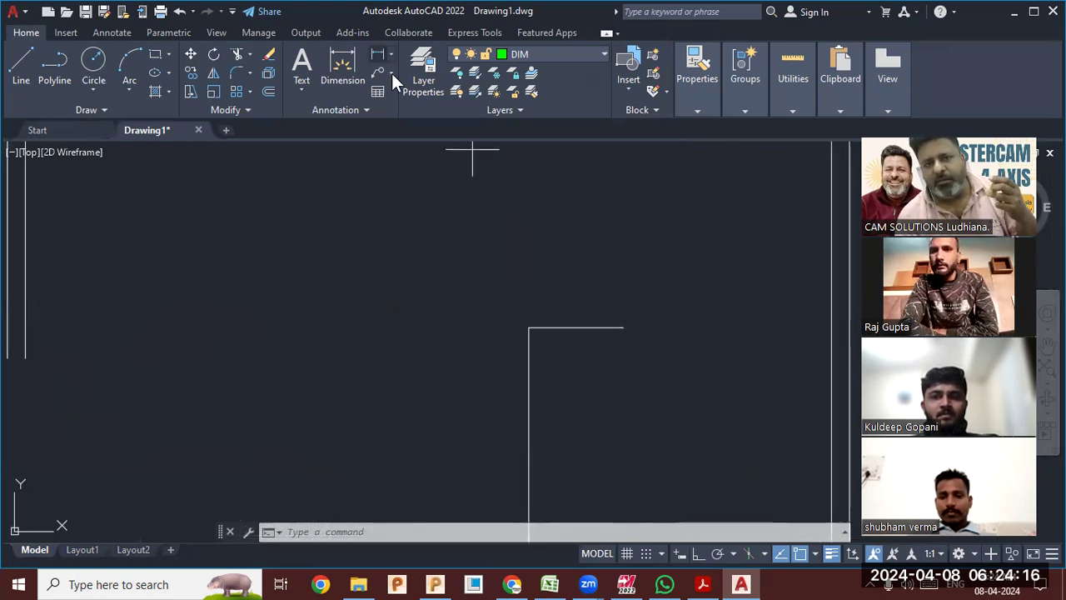
{"action": "left_click", "coordinate": [529, 328]}
{"action": "left_click", "coordinate": [622, 329]}
{"action": "left_click", "coordinate": [595, 305]}
{"action": "scroll", "coordinate": [562, 311], "scroll_direction": "up", "scroll_amount": 4}
{"action": "scroll", "coordinate": [606, 294], "scroll_direction": "up", "scroll_amount": 5}
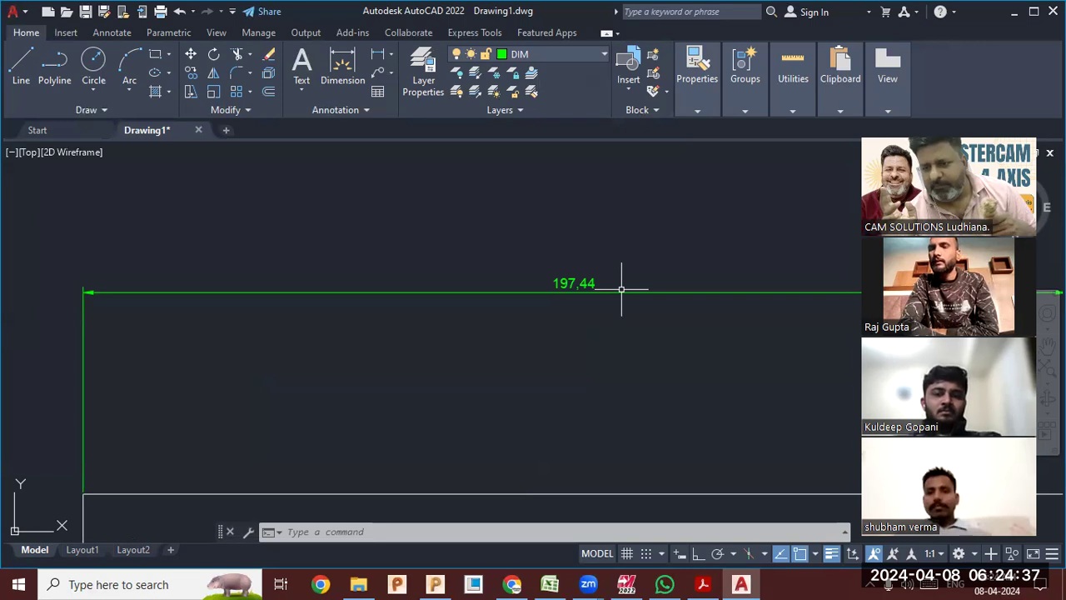
Add a horizontal linear dimension above the Filtration Tank's left upper lip, below the inlet pipe.
{"action": "scroll", "coordinate": [614, 353], "scroll_direction": "down", "scroll_amount": 10}
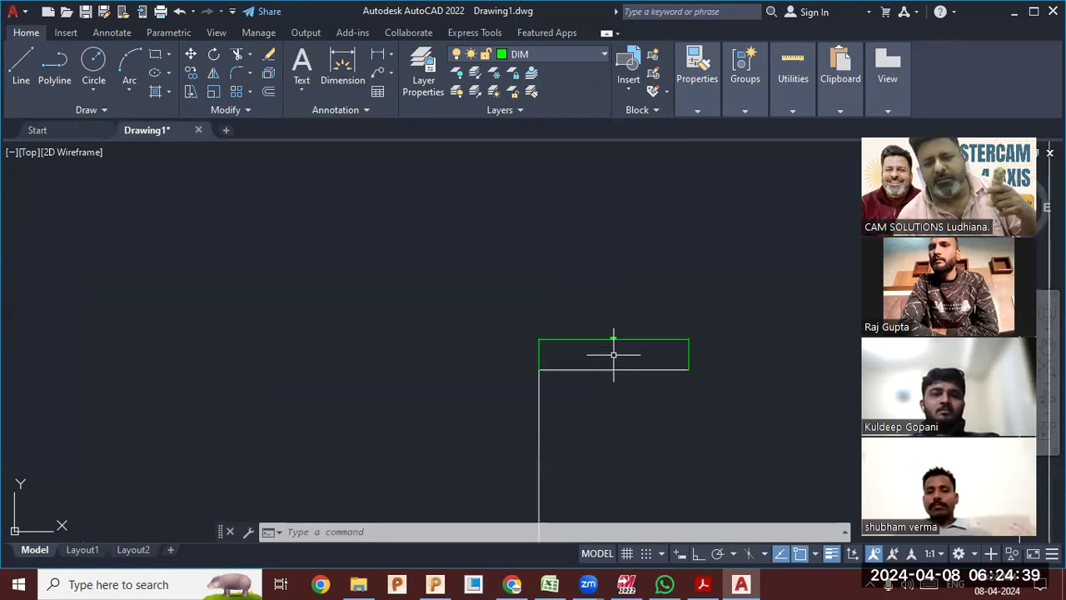
{"action": "scroll", "coordinate": [586, 385], "scroll_direction": "up", "scroll_amount": 1}
{"action": "middle_click_drag", "start_coordinate": [527, 415], "coordinate": [496, 358]}
{"action": "scroll", "coordinate": [495, 358], "scroll_direction": "down", "scroll_amount": 2}
{"action": "scroll", "coordinate": [499, 250], "scroll_direction": "up", "scroll_amount": 8}
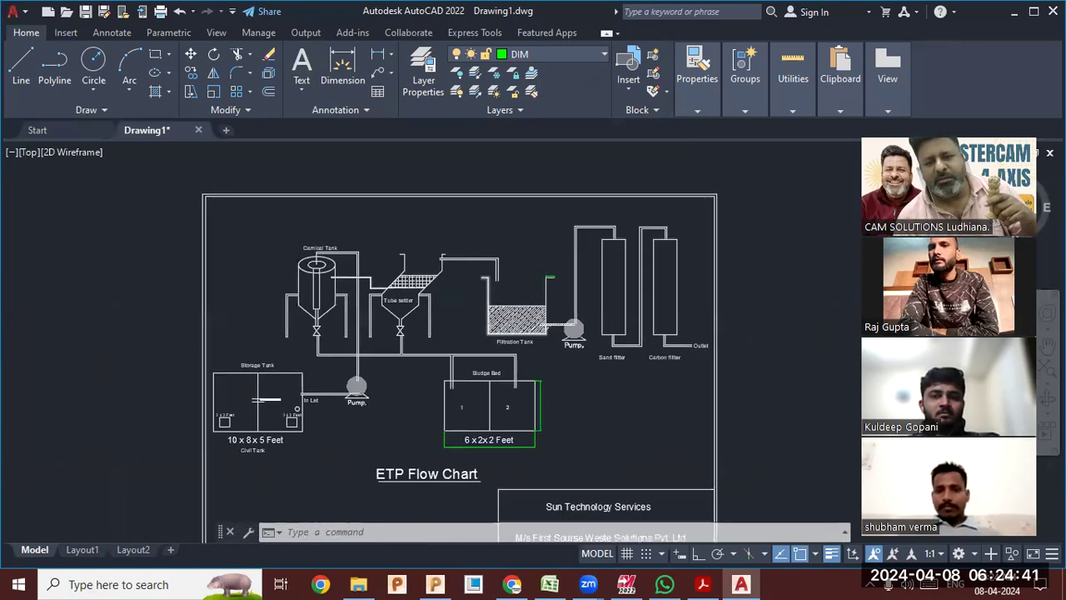
{"action": "mouse_move", "coordinate": [654, 283]}
{"action": "middle_mouse_down"}
{"action": "mouse_move", "coordinate": [337, 296]}
{"action": "mouse_move", "coordinate": [361, 305]}
{"action": "middle_mouse_up"}
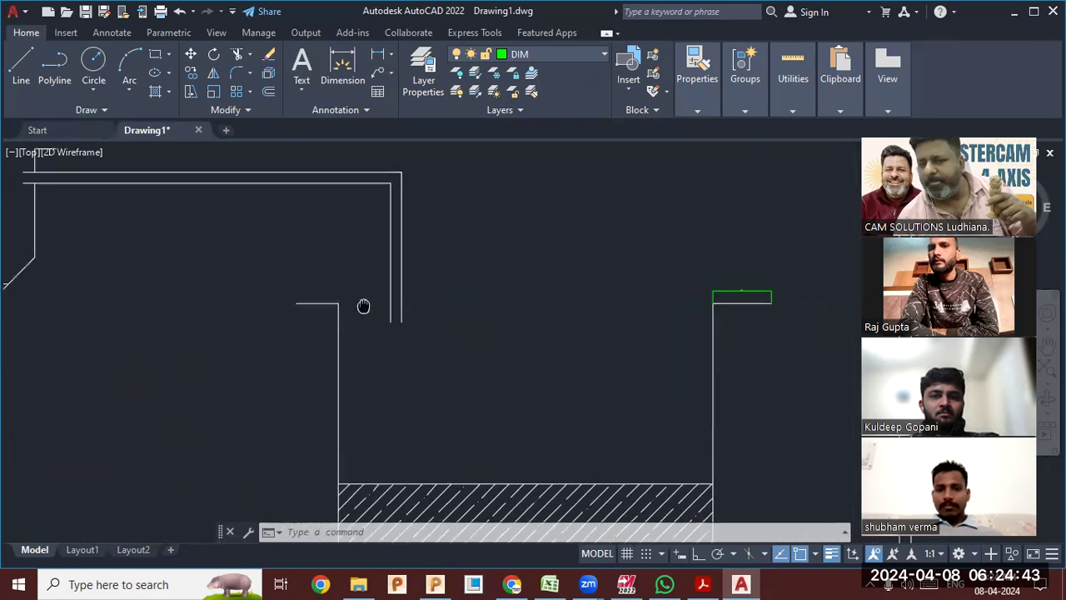
{"action": "left_click", "coordinate": [377, 60]}
{"action": "left_click", "coordinate": [298, 302]}
{"action": "left_click", "coordinate": [335, 303]}
{"action": "left_click", "coordinate": [332, 300]}
{"action": "scroll", "coordinate": [321, 287], "scroll_direction": "up", "scroll_amount": 6}
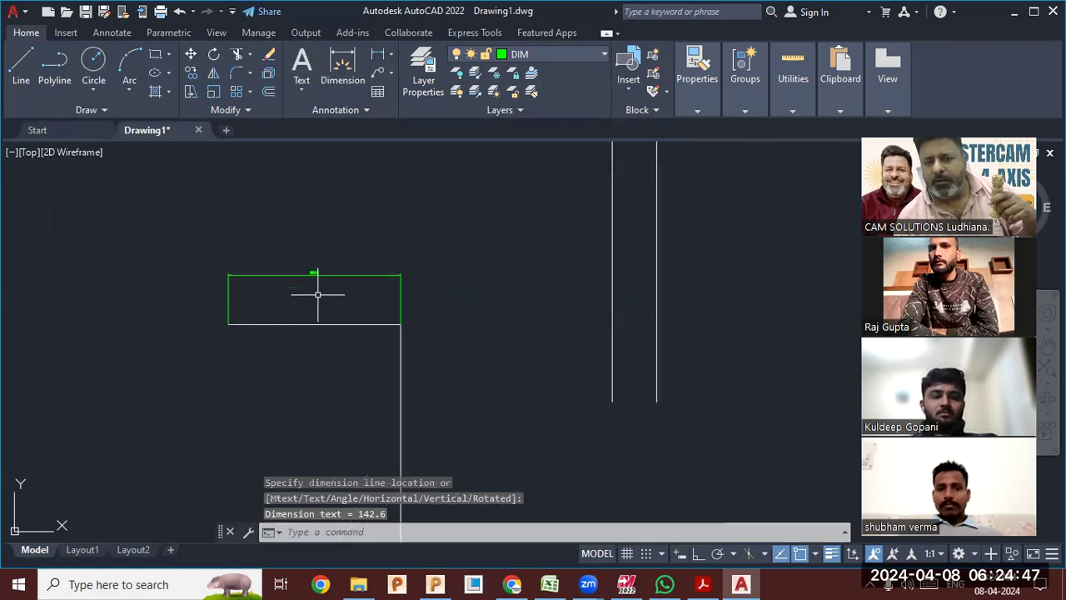
Erase the linear dimension above the Filtration Tank's left upper lip.
{"action": "left_click", "coordinate": [306, 262]}
{"action": "right_click", "coordinate": [302, 274]}
{"action": "left_click", "coordinate": [341, 267]}
{"action": "scroll", "coordinate": [337, 287], "scroll_direction": "down", "scroll_amount": 7}
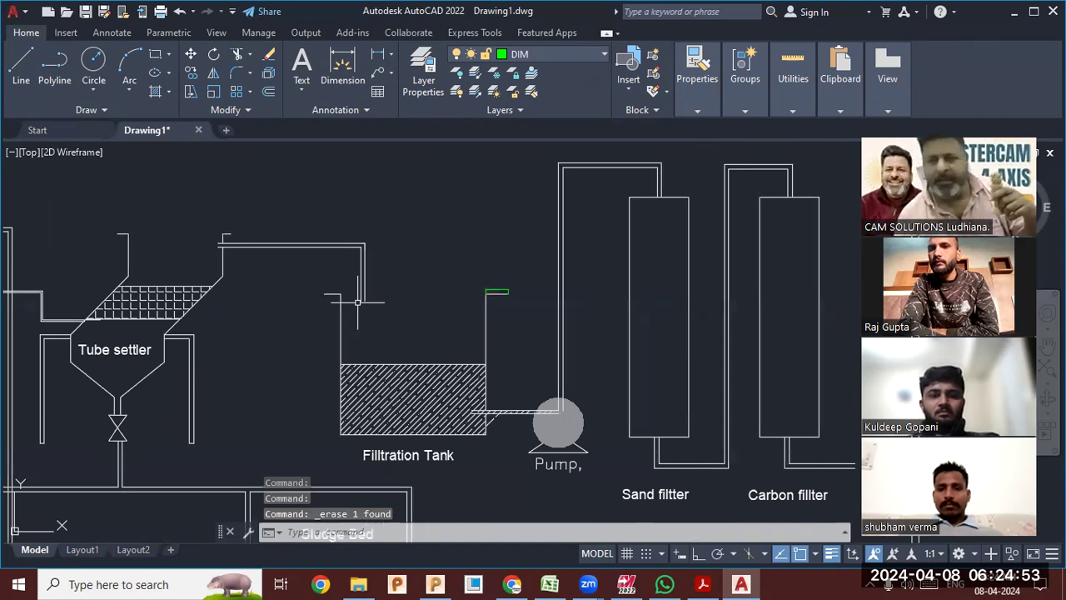
Leave the ETP flow chart and bring up the dimensioned part drawing with the CAM SOLUTIONS LUDHIANA title block.
{"action": "scroll", "coordinate": [358, 302], "scroll_direction": "down", "scroll_amount": 3}
{"action": "scroll", "coordinate": [358, 303], "scroll_direction": "up", "scroll_amount": 1}
{"action": "middle_click_drag", "start_coordinate": [299, 351], "coordinate": [462, 271]}
{"action": "scroll", "coordinate": [438, 277], "scroll_direction": "down", "scroll_amount": 2}
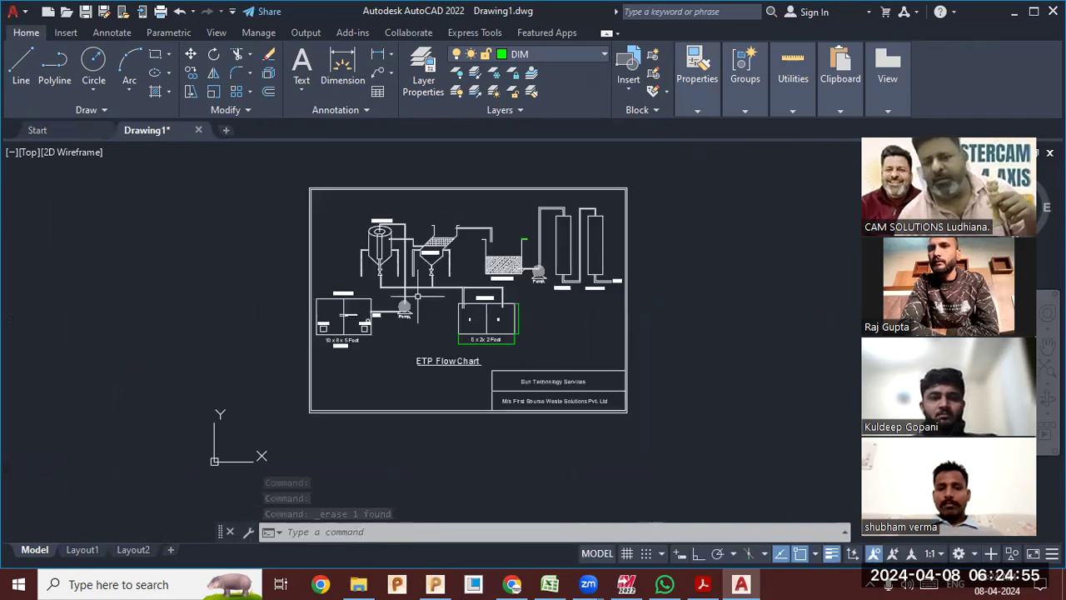
{"action": "left_click", "coordinate": [79, 133]}
{"action": "key", "text": "ctrl+Tab"}
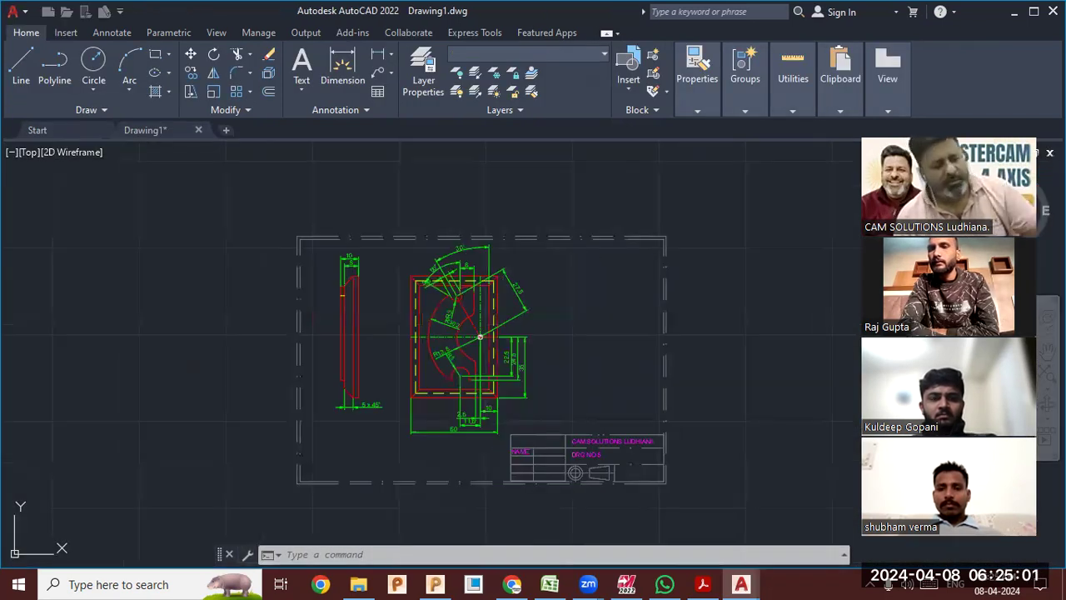
{"action": "mouse_move", "coordinate": [457, 342]}
{"action": "middle_mouse_down"}
{"action": "mouse_move", "coordinate": [483, 339]}
{"action": "mouse_move", "coordinate": [473, 326]}
{"action": "middle_mouse_up"}
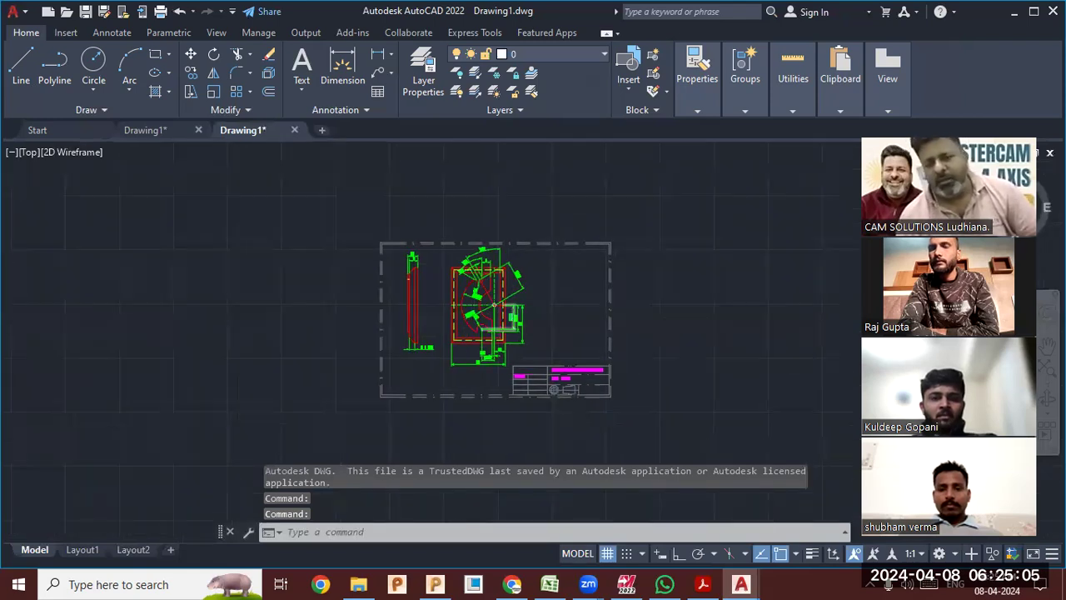
Select the side view's long vertical edge and all similar red lines on the DRG layer with Select Similar.
{"action": "scroll", "coordinate": [456, 335], "scroll_direction": "up", "scroll_amount": 2}
{"action": "scroll", "coordinate": [346, 215], "scroll_direction": "up", "scroll_amount": 4}
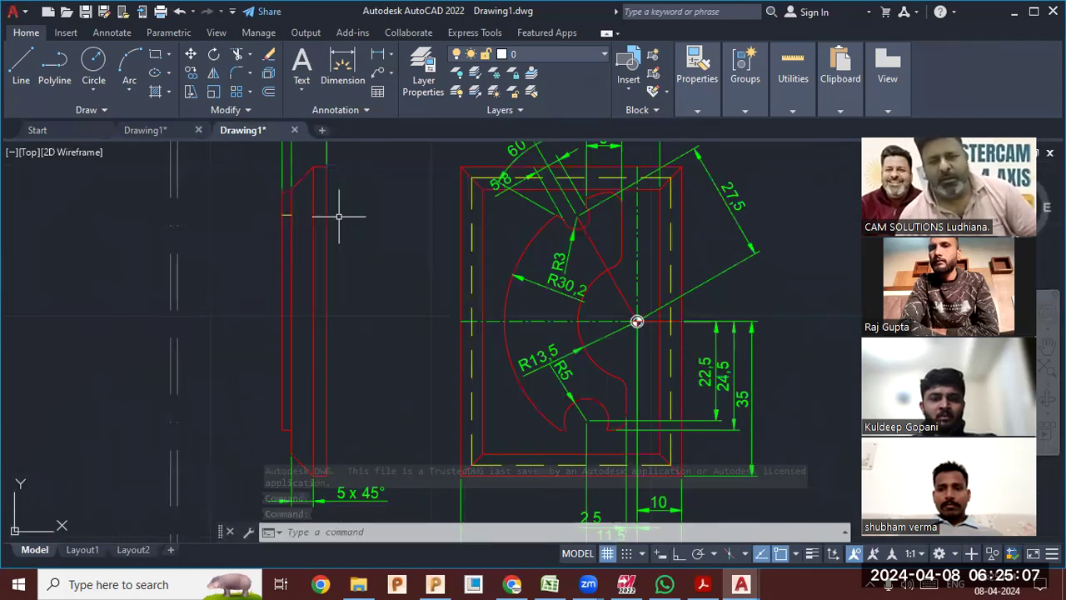
{"action": "left_click", "coordinate": [326, 253]}
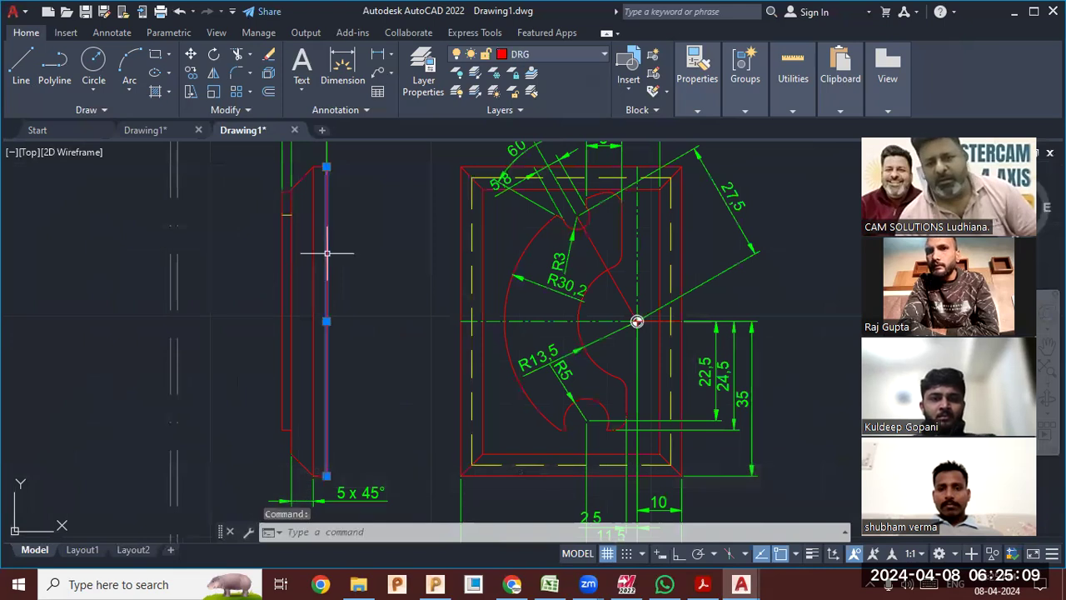
{"action": "right_click", "coordinate": [326, 294]}
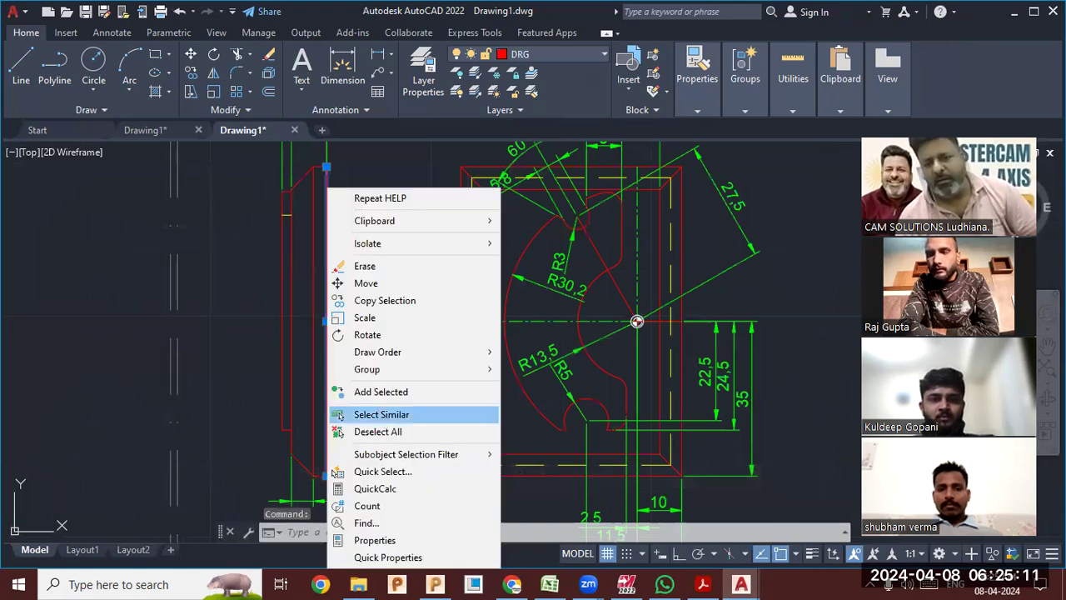
{"action": "left_click", "coordinate": [367, 414]}
{"action": "scroll", "coordinate": [379, 327], "scroll_direction": "down", "scroll_amount": 2}
{"action": "scroll", "coordinate": [378, 324], "scroll_direction": "down", "scroll_amount": 1}
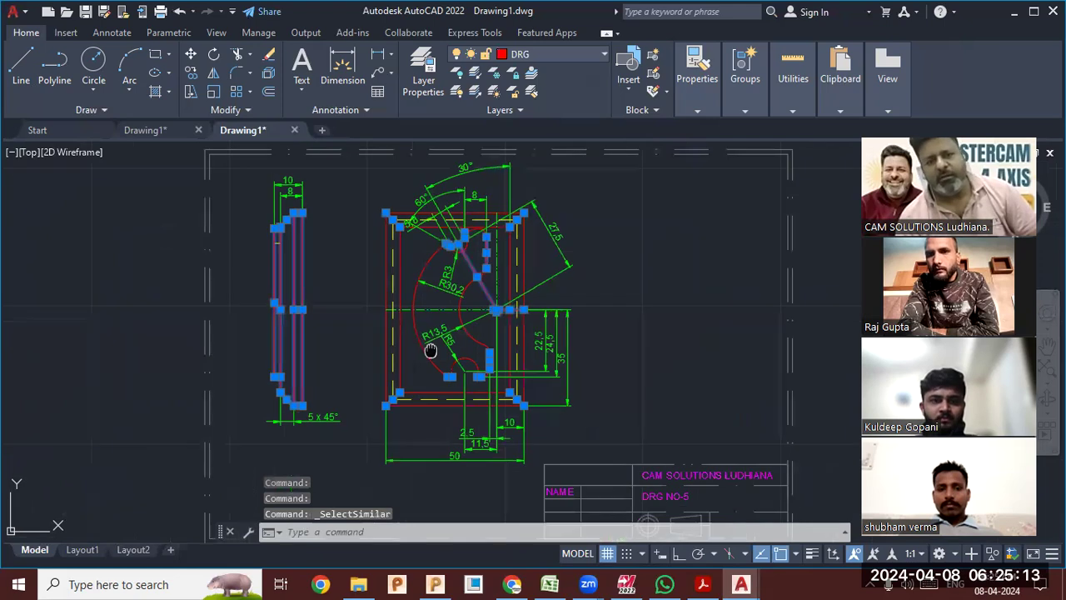
{"action": "scroll", "coordinate": [331, 323], "scroll_direction": "down", "scroll_amount": 1}
{"action": "scroll", "coordinate": [331, 324], "scroll_direction": "up", "scroll_amount": 3}
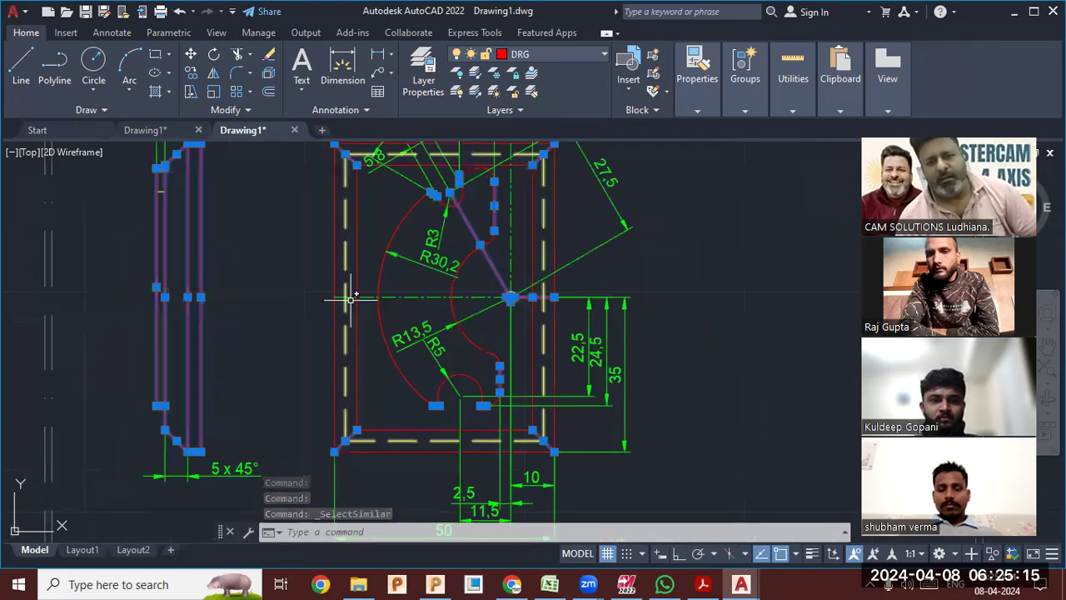
Extend the selection to the similar red rectangles of the front view and all arcs of the curved profile.
{"action": "right_click", "coordinate": [370, 400]}
{"action": "left_click", "coordinate": [389, 413]}
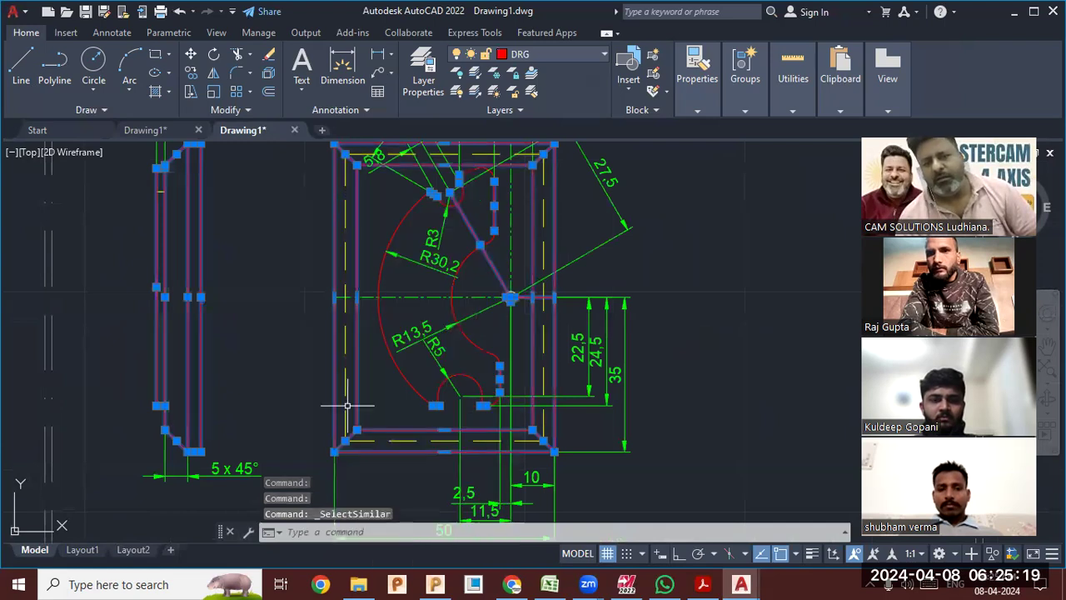
{"action": "right_click", "coordinate": [406, 380]}
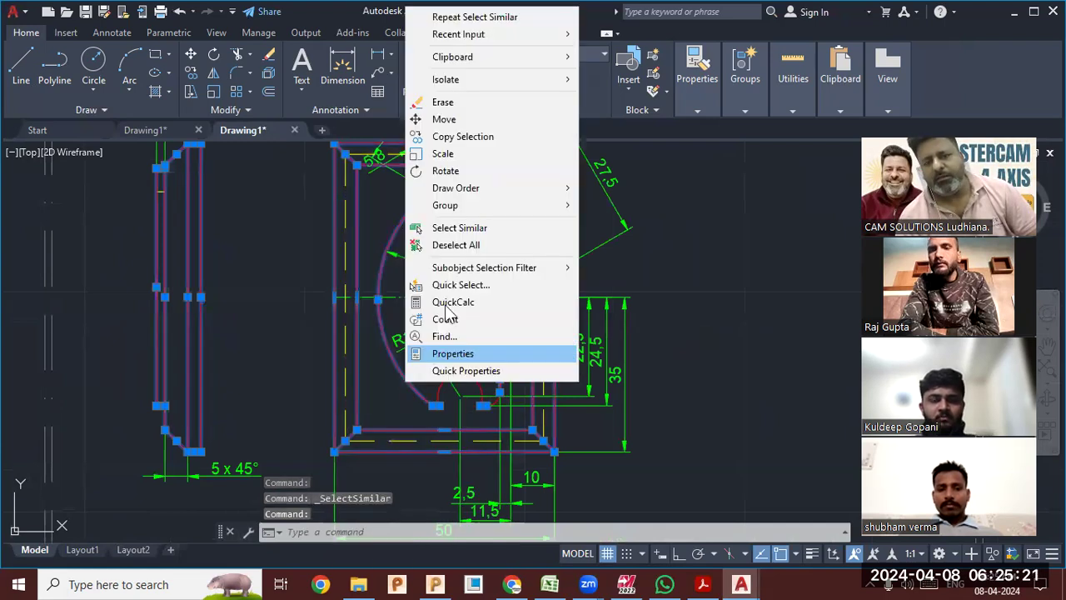
{"action": "left_click", "coordinate": [463, 229]}
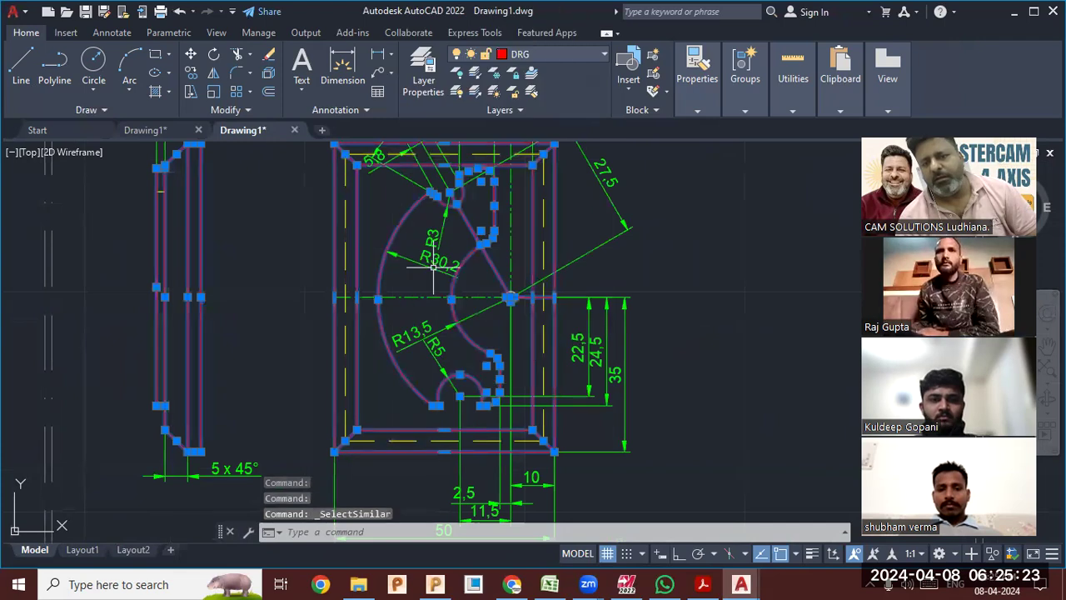
{"action": "scroll", "coordinate": [368, 326], "scroll_direction": "down", "scroll_amount": 4}
{"action": "middle_click_drag", "start_coordinate": [318, 379], "coordinate": [363, 357]}
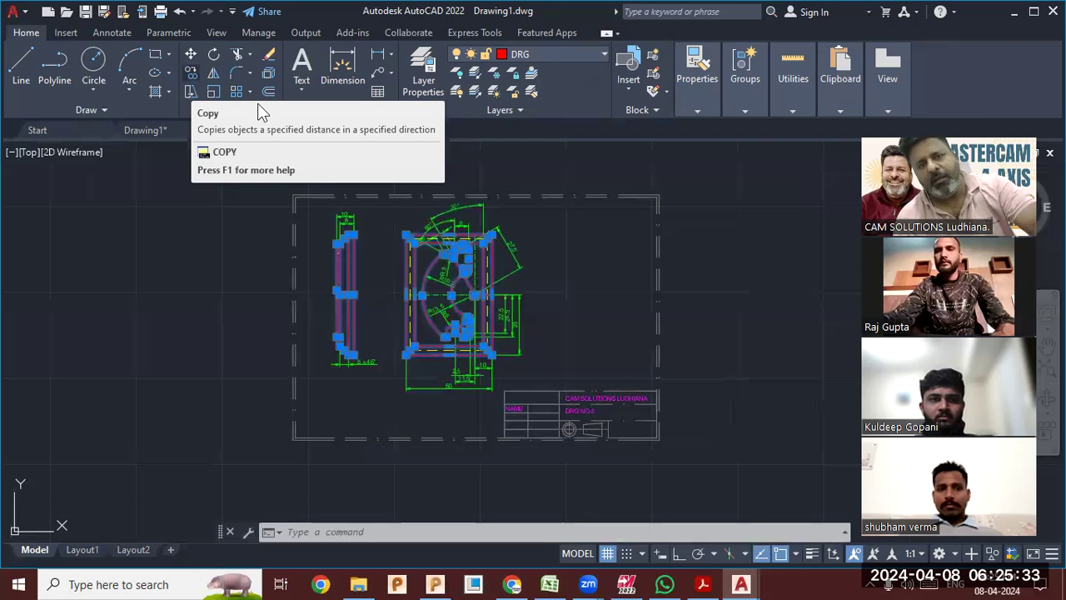
Copy the selected red geometry to the clipboard and start a new drawing.
{"action": "key", "text": "ctrl+c"}
{"action": "left_click", "coordinate": [321, 132]}
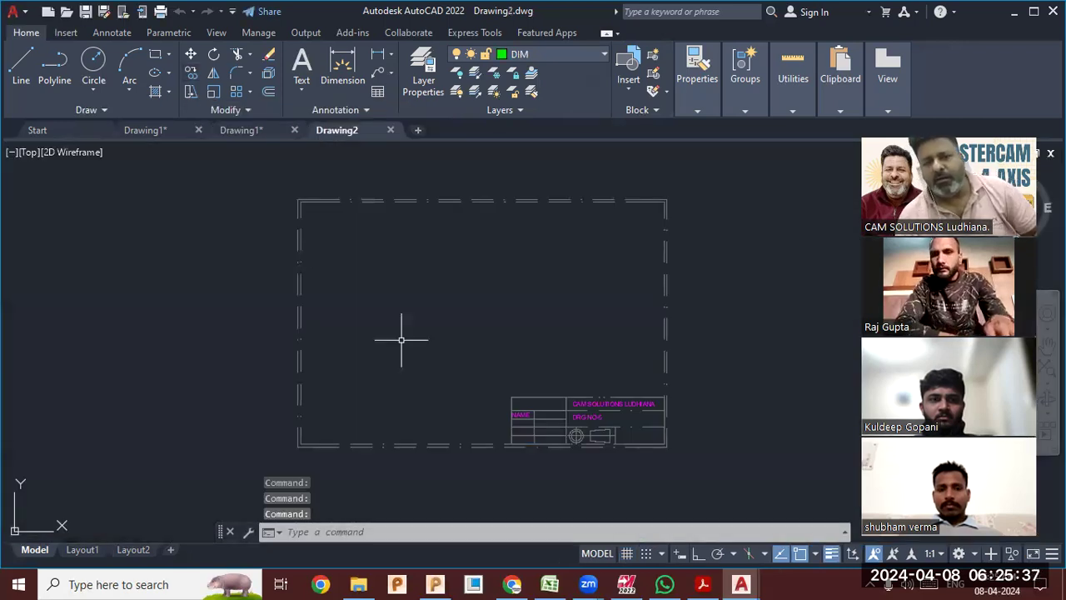
{"action": "scroll", "coordinate": [400, 340], "scroll_direction": "down", "scroll_amount": 8}
{"action": "middle_click_drag", "start_coordinate": [442, 334], "coordinate": [644, 305]}
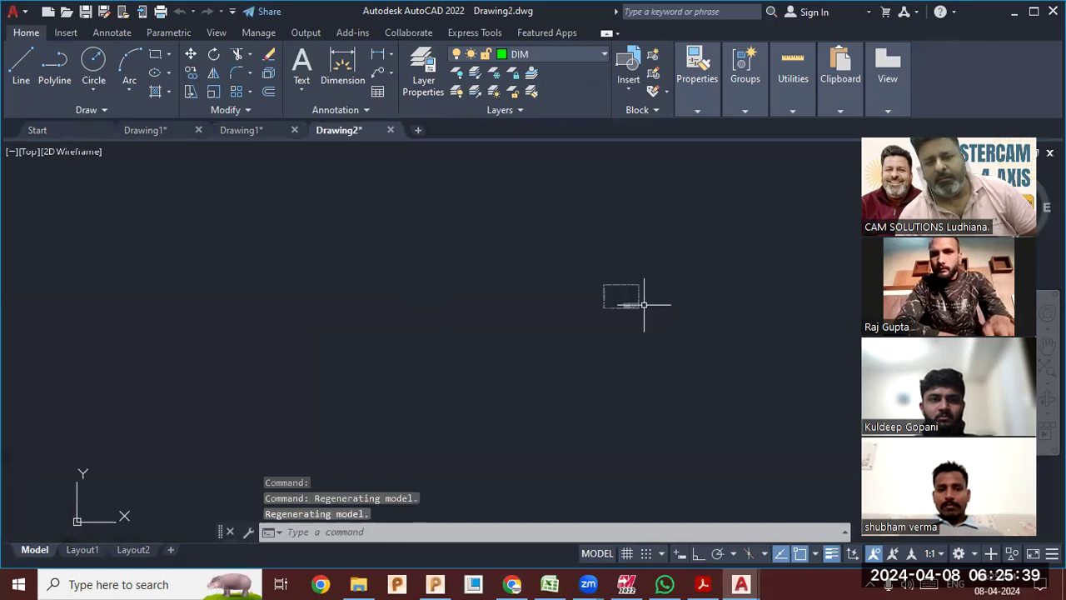
{"action": "middle_click", "coordinate": [514, 295]}
{"action": "middle_click", "coordinate": [514, 295]}
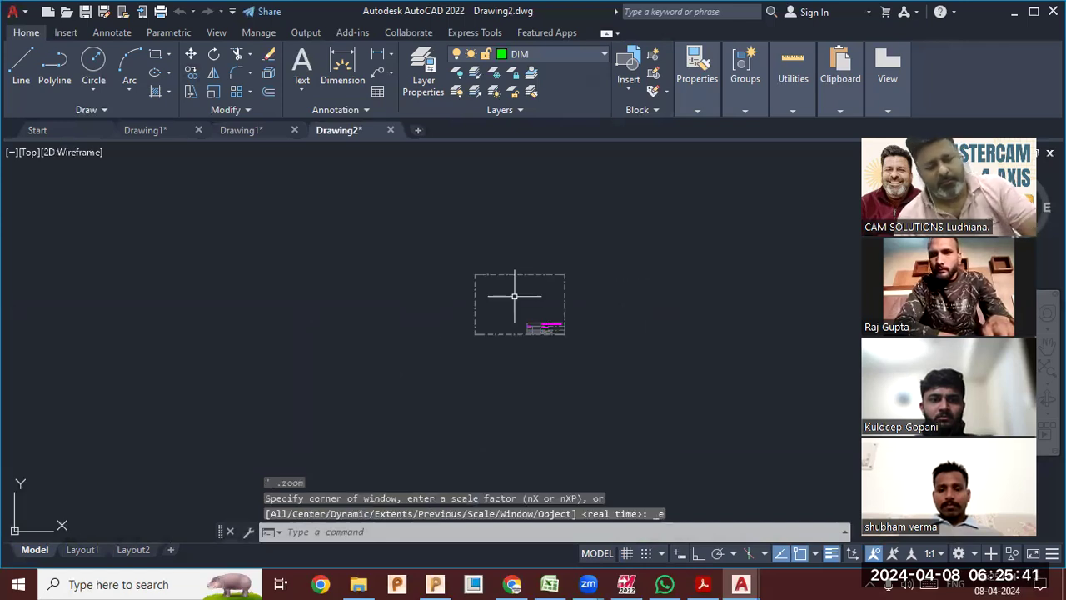
Paste the copied part views into empty space outside the title block frame, on its left side.
{"action": "key", "text": "ctrl+v"}
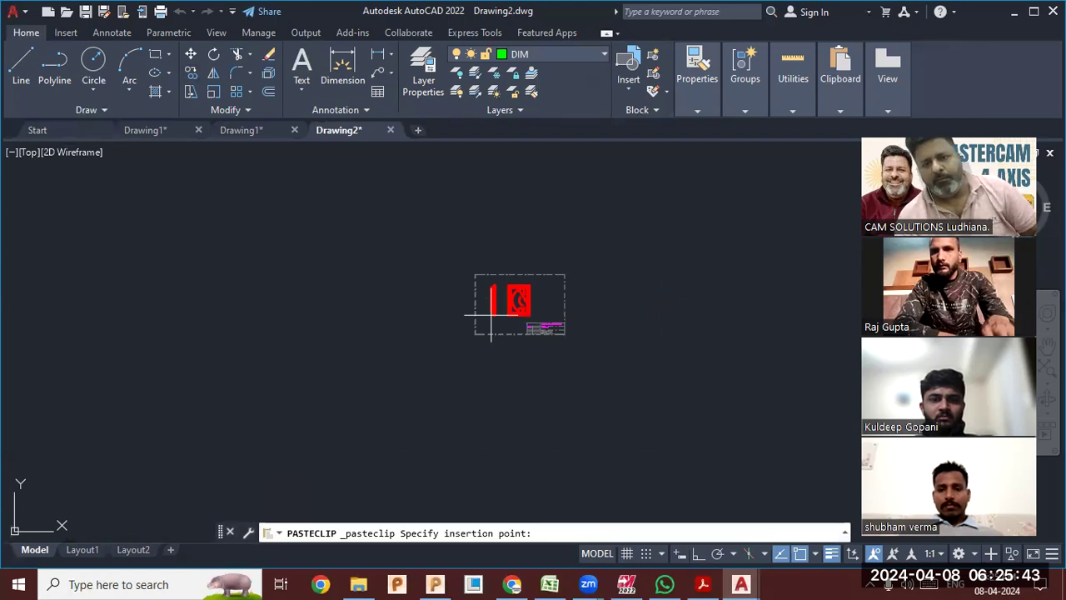
{"action": "scroll", "coordinate": [490, 315], "scroll_direction": "up", "scroll_amount": 3}
{"action": "middle_click_drag", "start_coordinate": [316, 324], "coordinate": [367, 328]}
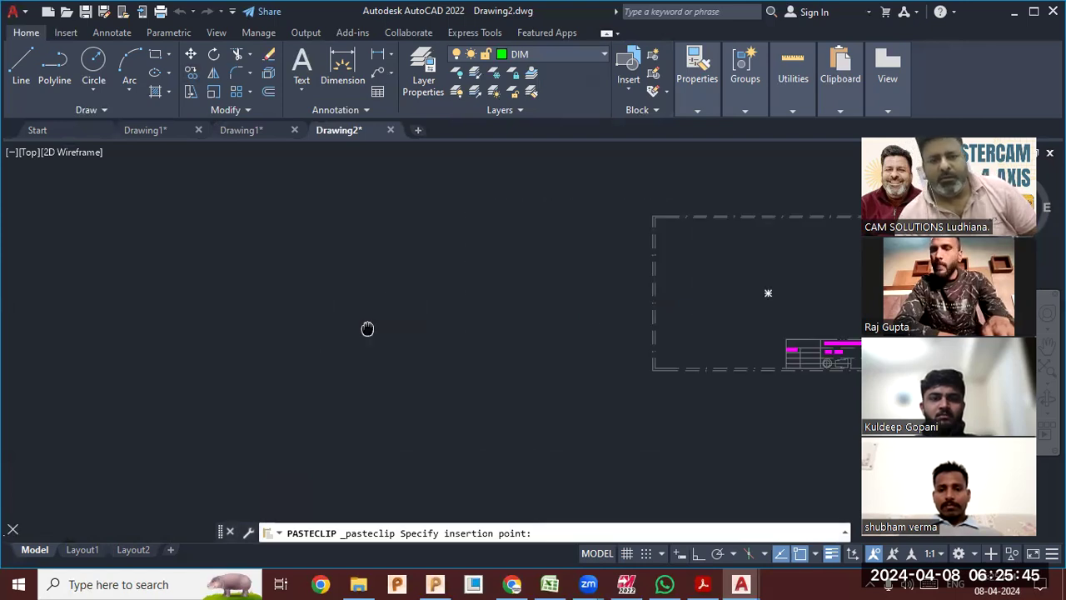
{"action": "left_click", "coordinate": [338, 348]}
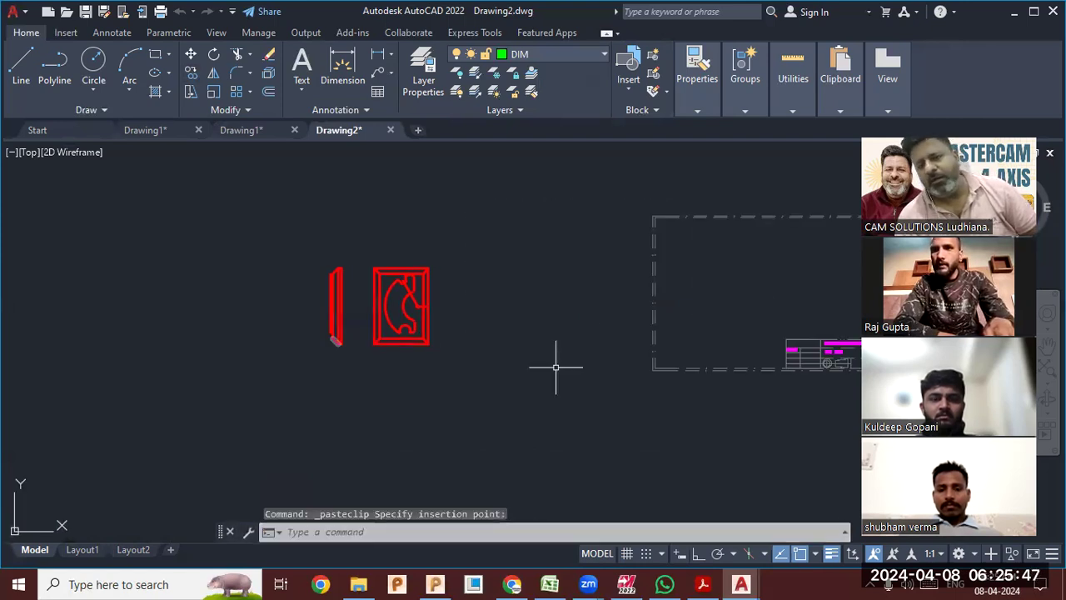
{"action": "scroll", "coordinate": [328, 352], "scroll_direction": "up", "scroll_amount": 4}
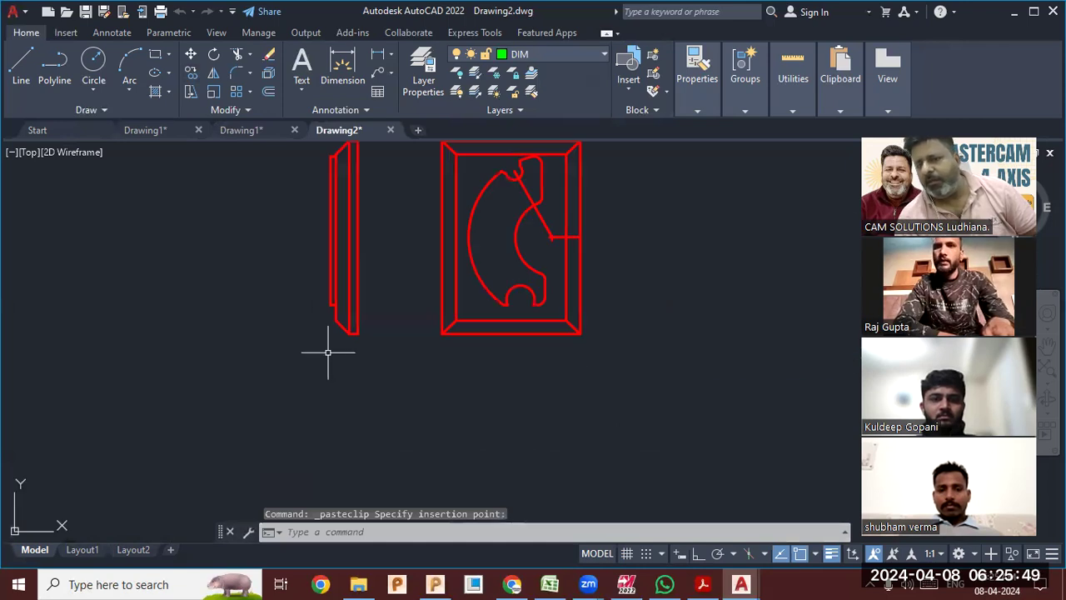
{"action": "scroll", "coordinate": [328, 352], "scroll_direction": "down", "scroll_amount": 4}
{"action": "mouse_move", "coordinate": [307, 335]}
{"action": "middle_mouse_down"}
{"action": "mouse_move", "coordinate": [255, 336]}
{"action": "mouse_move", "coordinate": [298, 325]}
{"action": "middle_mouse_up"}
{"action": "middle_click_drag", "start_coordinate": [295, 252], "coordinate": [308, 278]}
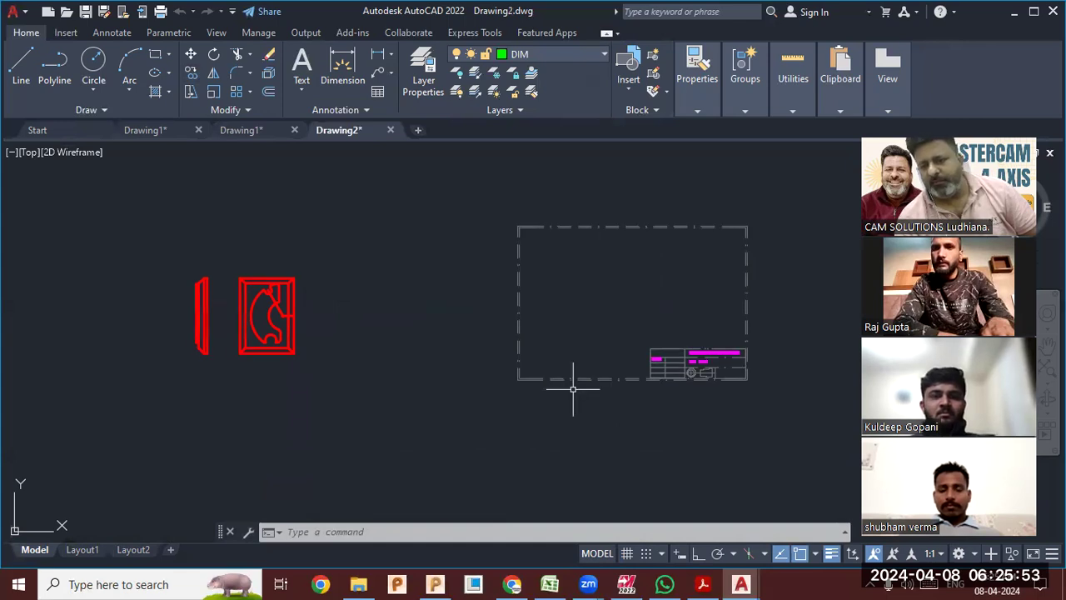
Erase the whole sheet border together with its title block.
{"action": "left_click", "coordinate": [766, 395]}
{"action": "left_click", "coordinate": [512, 219]}
{"action": "key", "text": "Delete"}
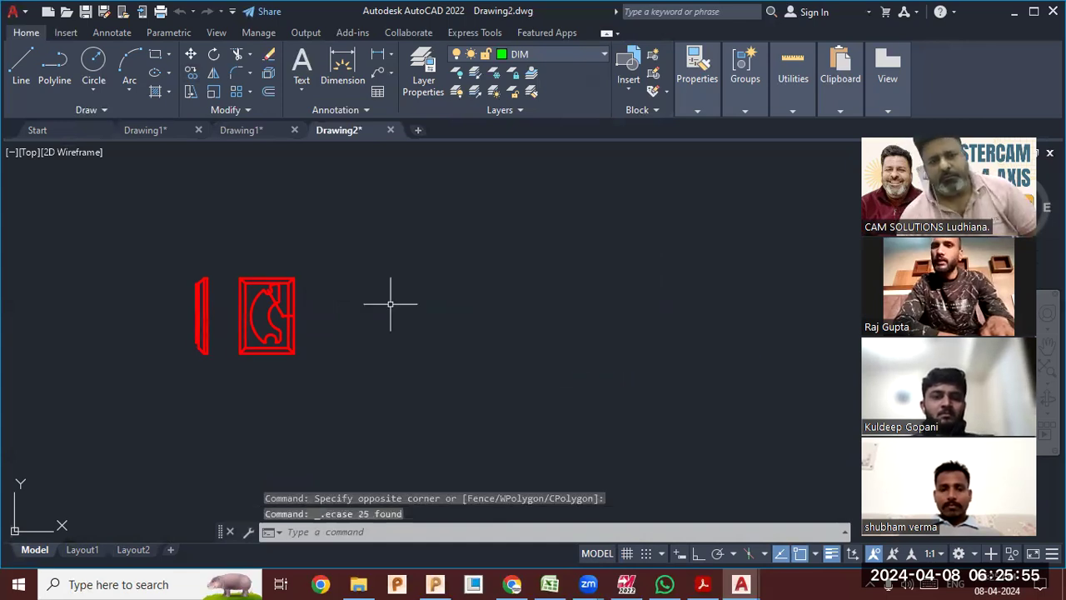
Examine the centre point where the angled and horizontal lines meet, and the part's position relative to the drawing origin.
{"action": "middle_click_drag", "start_coordinate": [249, 349], "coordinate": [386, 357]}
{"action": "scroll", "coordinate": [385, 358], "scroll_direction": "up", "scroll_amount": 6}
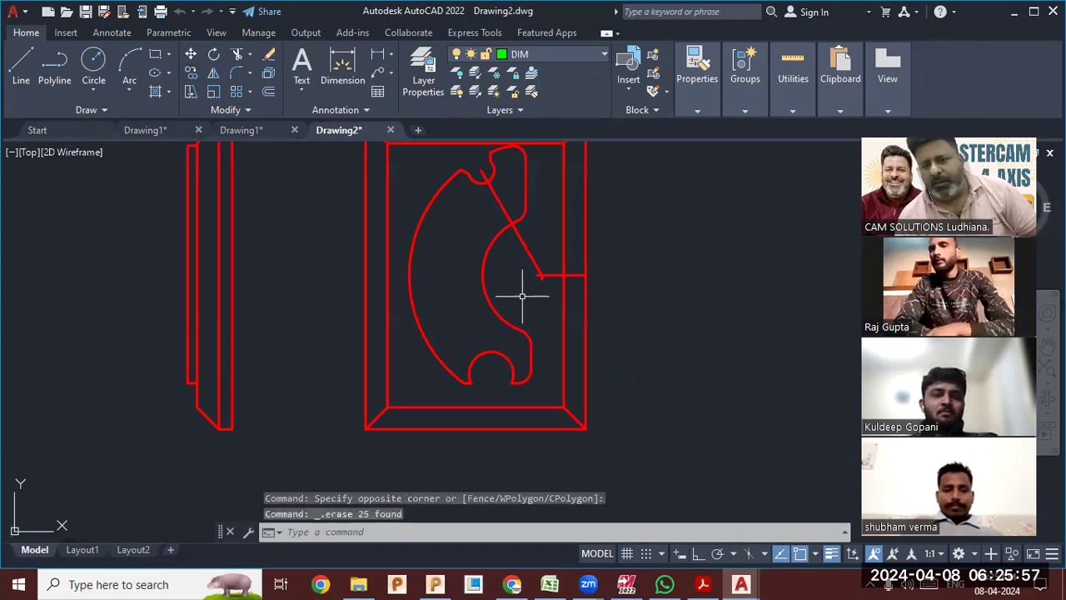
{"action": "scroll", "coordinate": [522, 296], "scroll_direction": "up", "scroll_amount": 5}
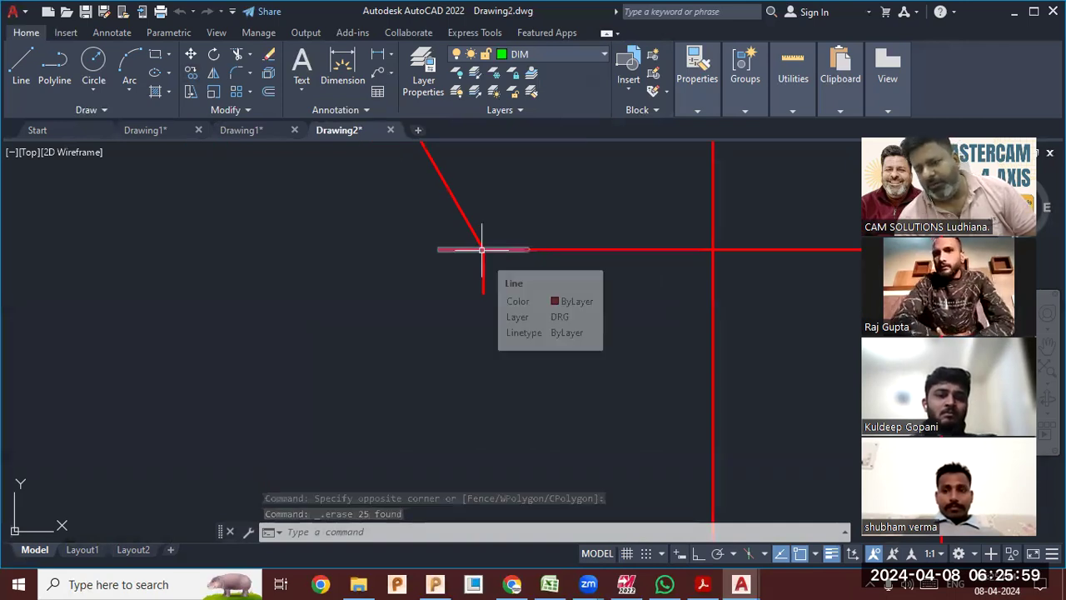
{"action": "scroll", "coordinate": [481, 248], "scroll_direction": "down", "scroll_amount": 4}
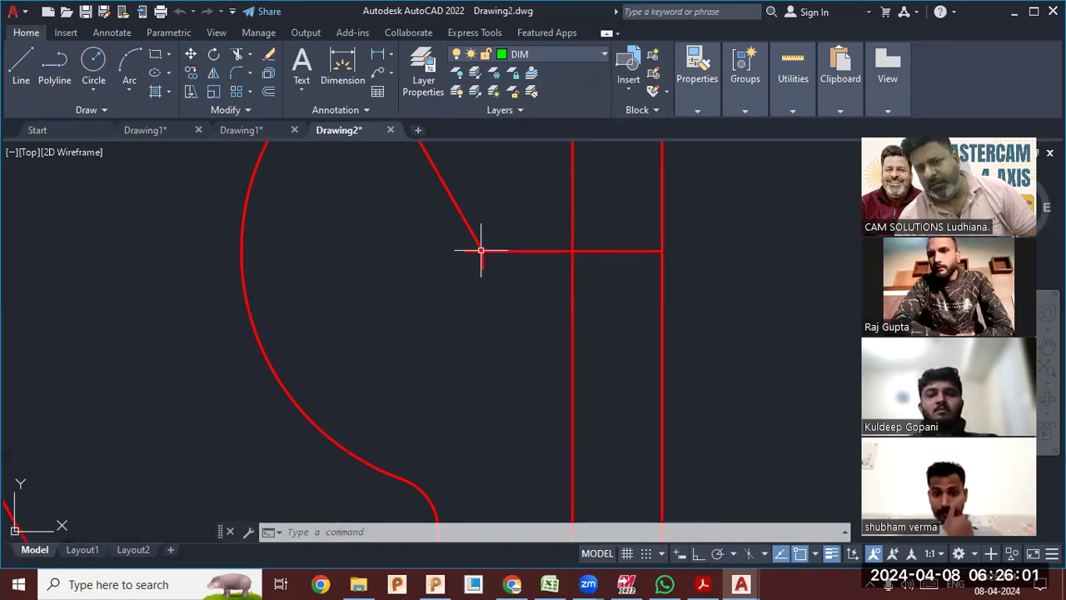
{"action": "scroll", "coordinate": [483, 254], "scroll_direction": "down", "scroll_amount": 6}
{"action": "scroll", "coordinate": [344, 328], "scroll_direction": "down", "scroll_amount": 10}
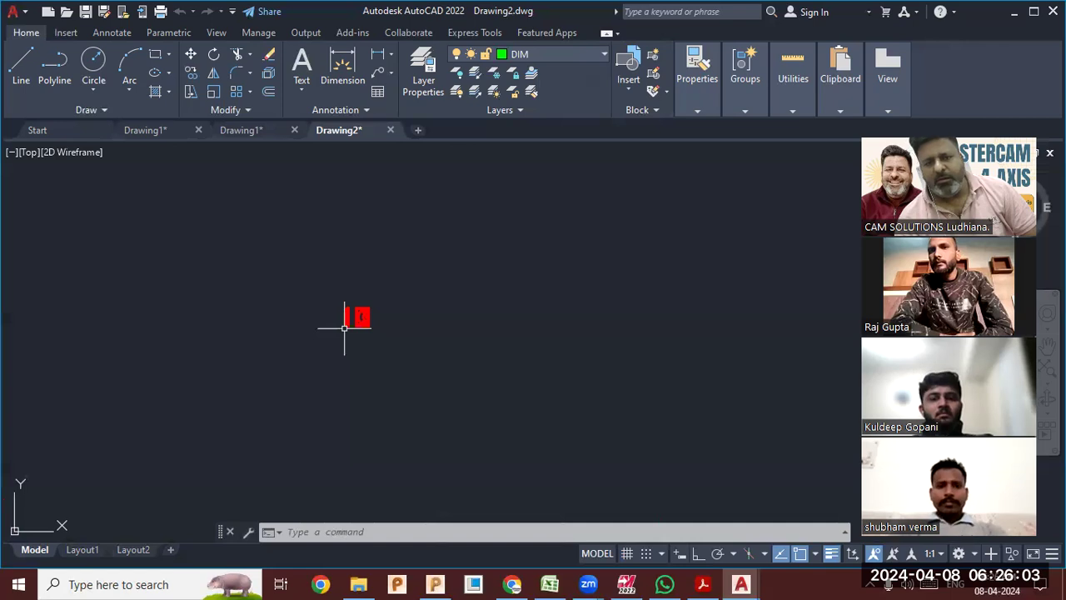
{"action": "middle_click_drag", "start_coordinate": [344, 328], "coordinate": [551, 258]}
{"action": "scroll", "coordinate": [375, 274], "scroll_direction": "down", "scroll_amount": 3}
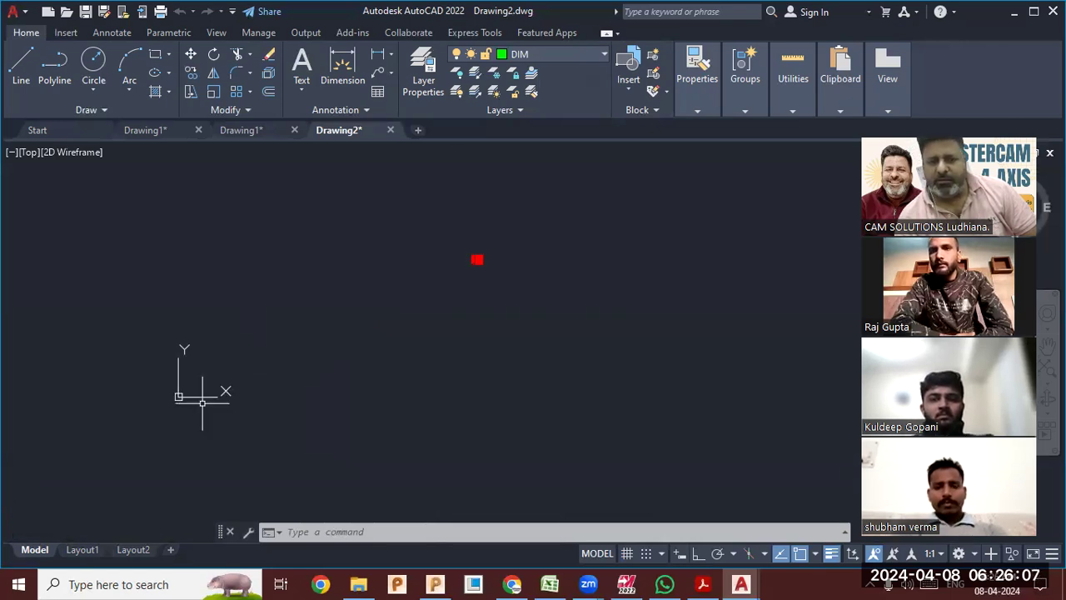
{"action": "left_click", "coordinate": [487, 258]}
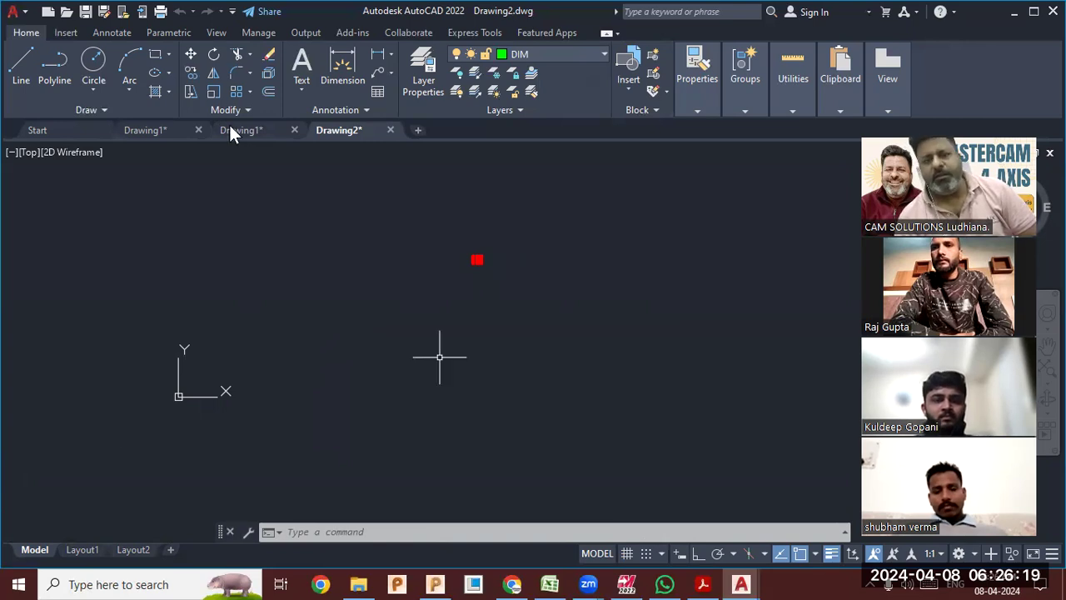
Move both part views from the intersection at the profile's centre to the origin 0,0.
{"action": "left_click", "coordinate": [190, 54]}
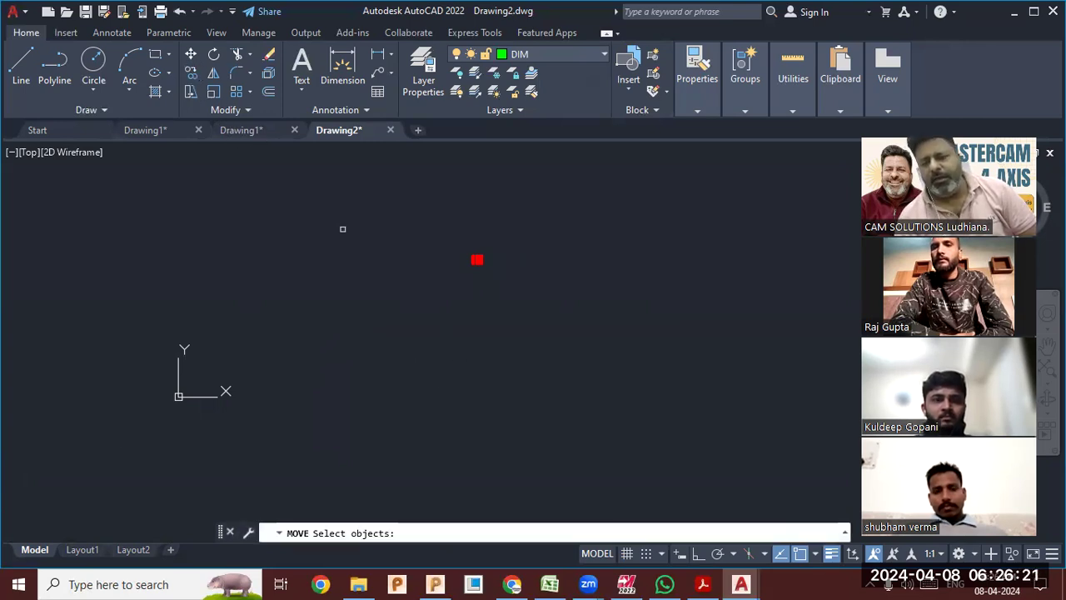
{"action": "left_click", "coordinate": [499, 287]}
{"action": "left_click", "coordinate": [442, 229]}
{"action": "key", "text": "Return"}
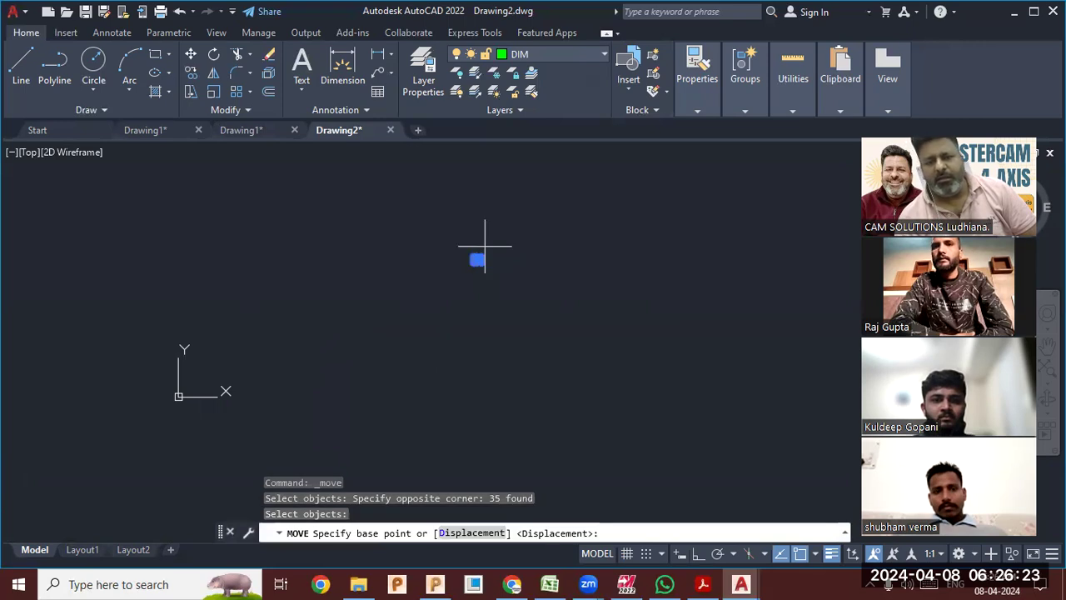
{"action": "scroll", "coordinate": [484, 246], "scroll_direction": "up", "scroll_amount": 10}
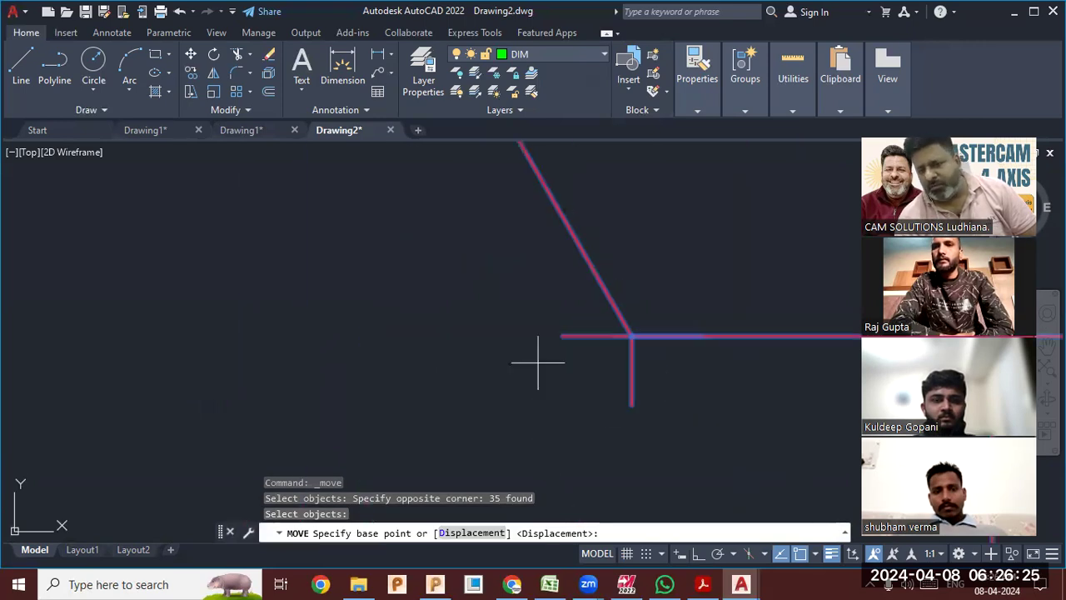
{"action": "left_click", "coordinate": [631, 337]}
{"action": "scroll", "coordinate": [652, 246], "scroll_direction": "down", "scroll_amount": 3}
{"action": "scroll", "coordinate": [663, 233], "scroll_direction": "down", "scroll_amount": 2}
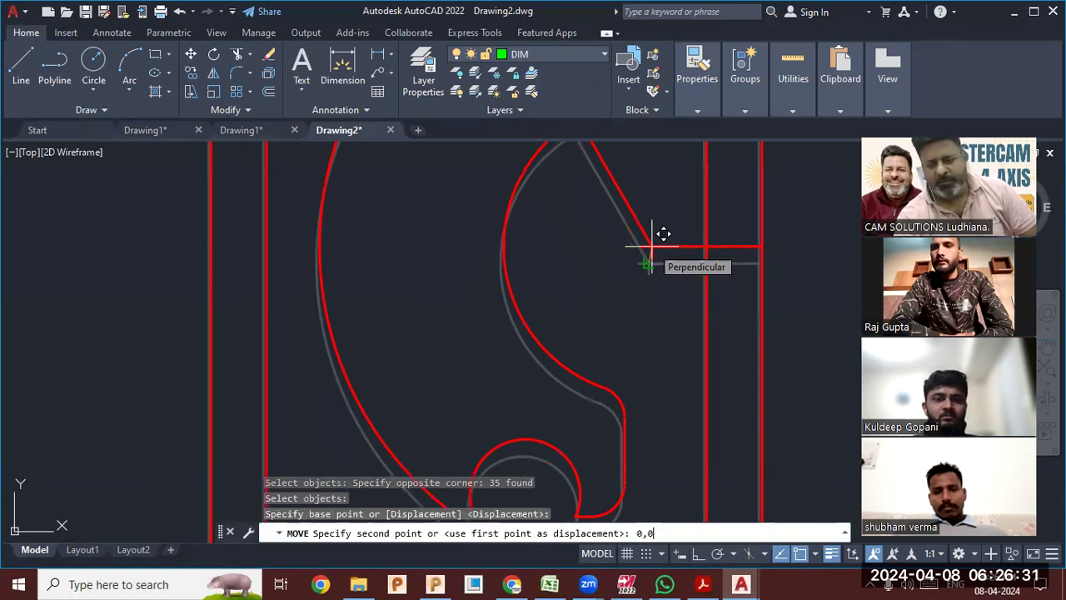
{"action": "key", "text": "Return"}
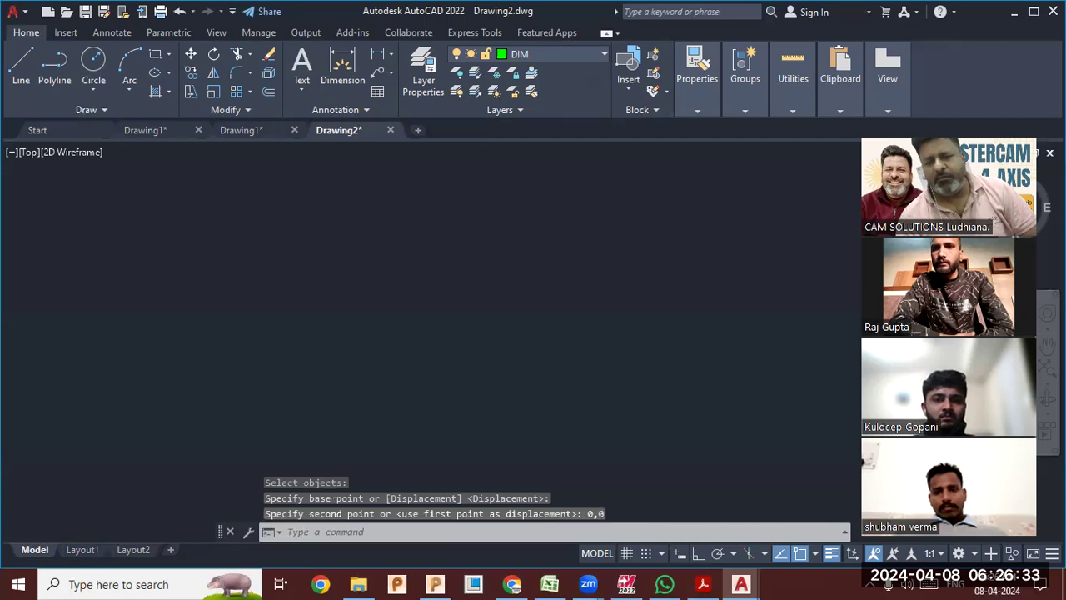
{"action": "scroll", "coordinate": [663, 337], "scroll_direction": "down", "scroll_amount": 5}
{"action": "scroll", "coordinate": [663, 337], "scroll_direction": "up", "scroll_amount": 5}
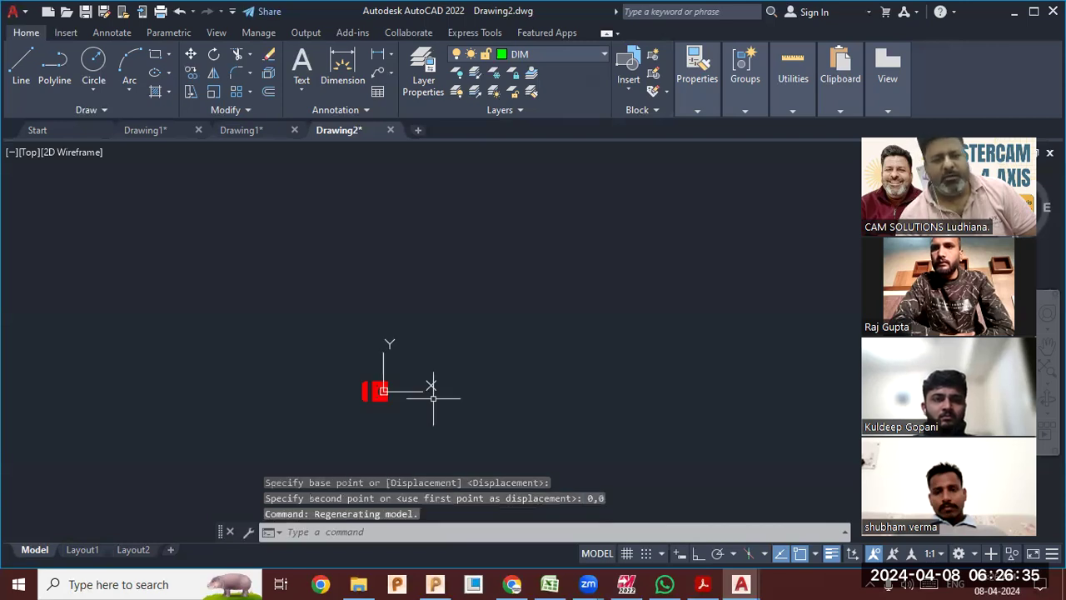
{"action": "scroll", "coordinate": [379, 398], "scroll_direction": "up", "scroll_amount": 10}
{"action": "middle_click_drag", "start_coordinate": [295, 336], "coordinate": [428, 326]}
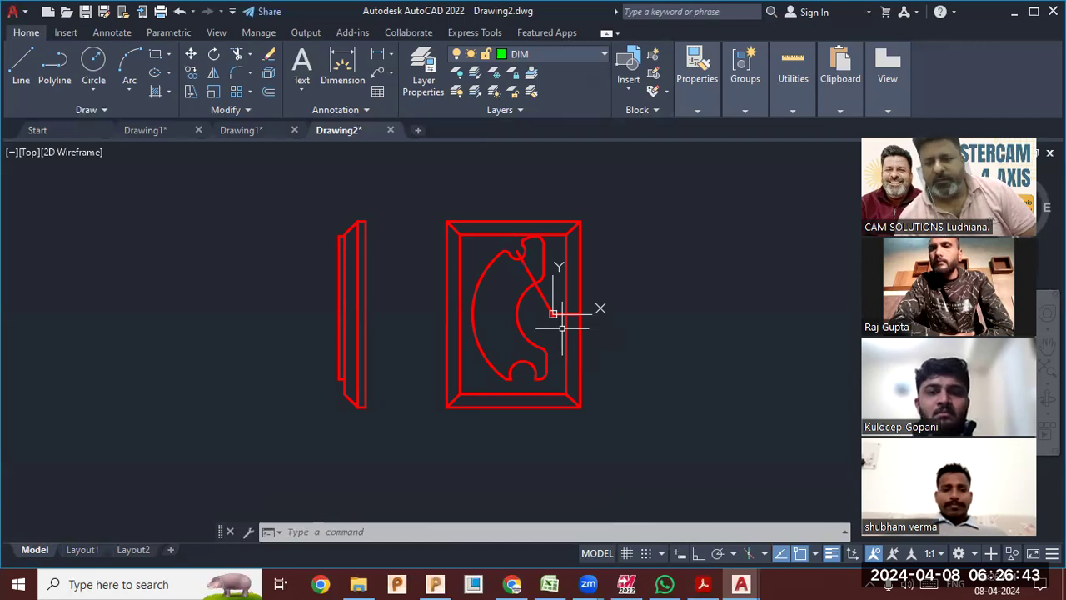
{"action": "middle_click_drag", "start_coordinate": [512, 357], "coordinate": [521, 365]}
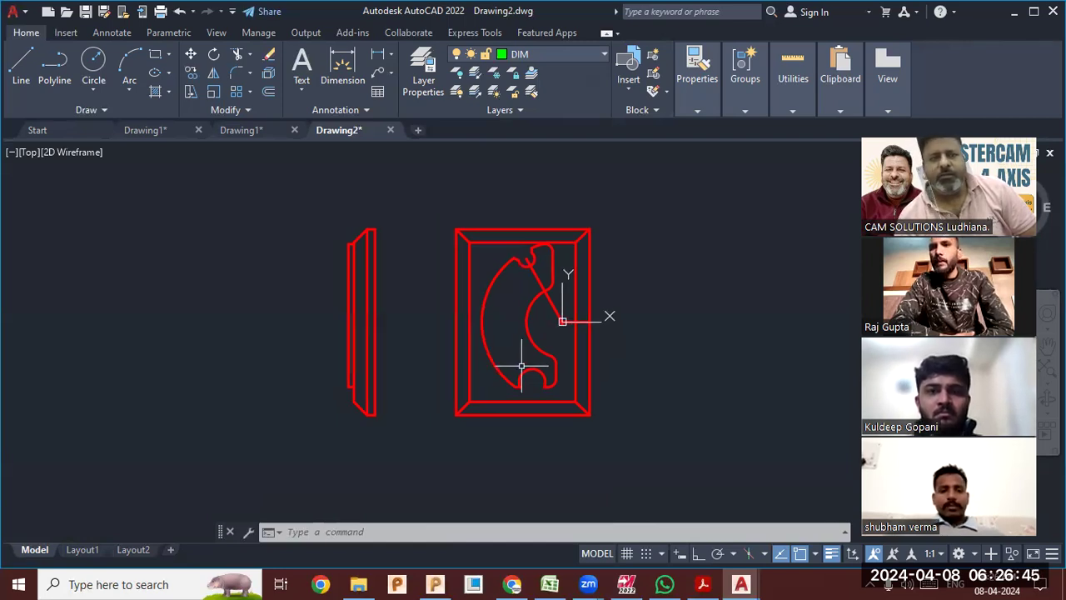
Save the drawing to the Desktop under the file name "for mastercam".
{"action": "left_click", "coordinate": [12, 12]}
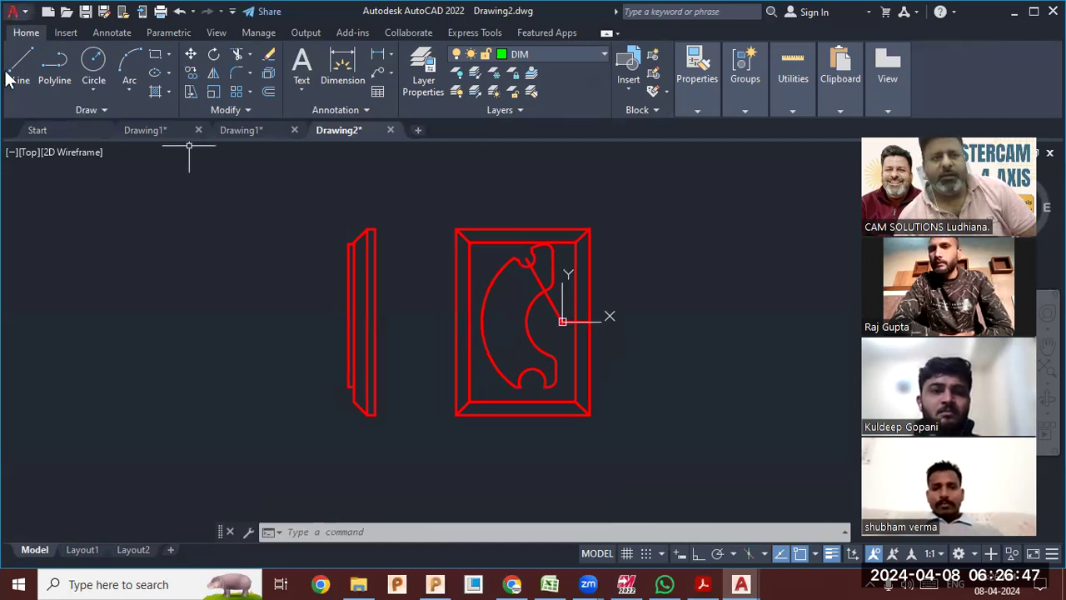
{"action": "left_click", "coordinate": [60, 210]}
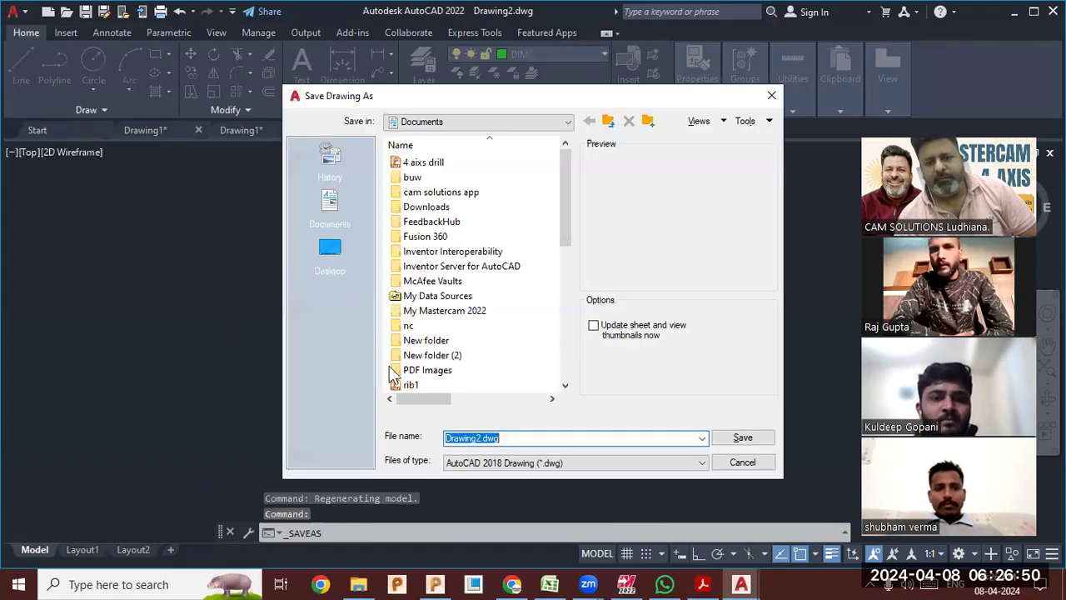
{"action": "left_click", "coordinate": [339, 248]}
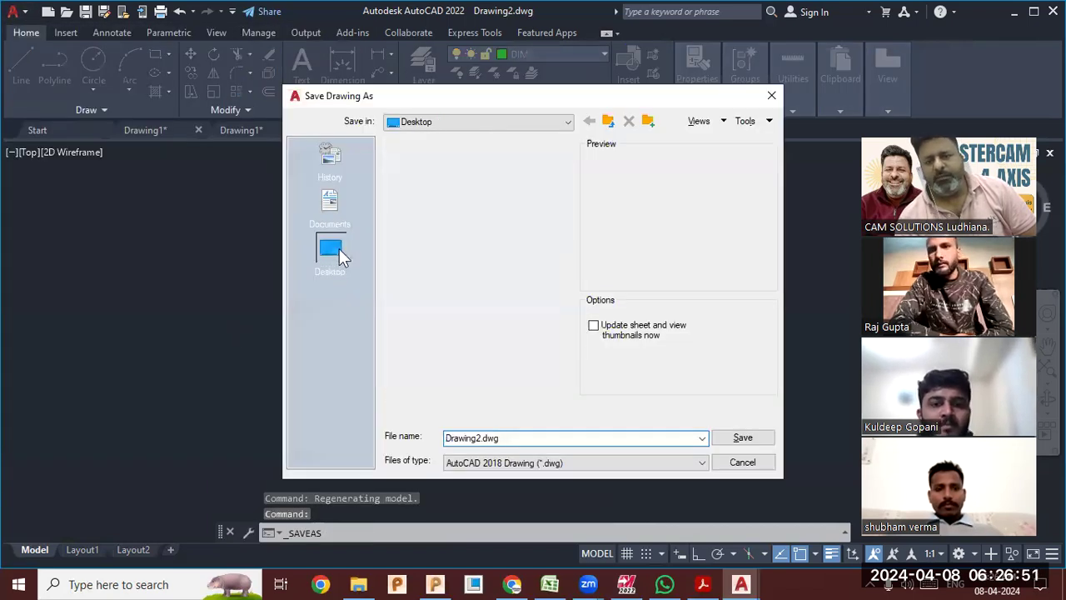
{"action": "double_click", "coordinate": [534, 438]}
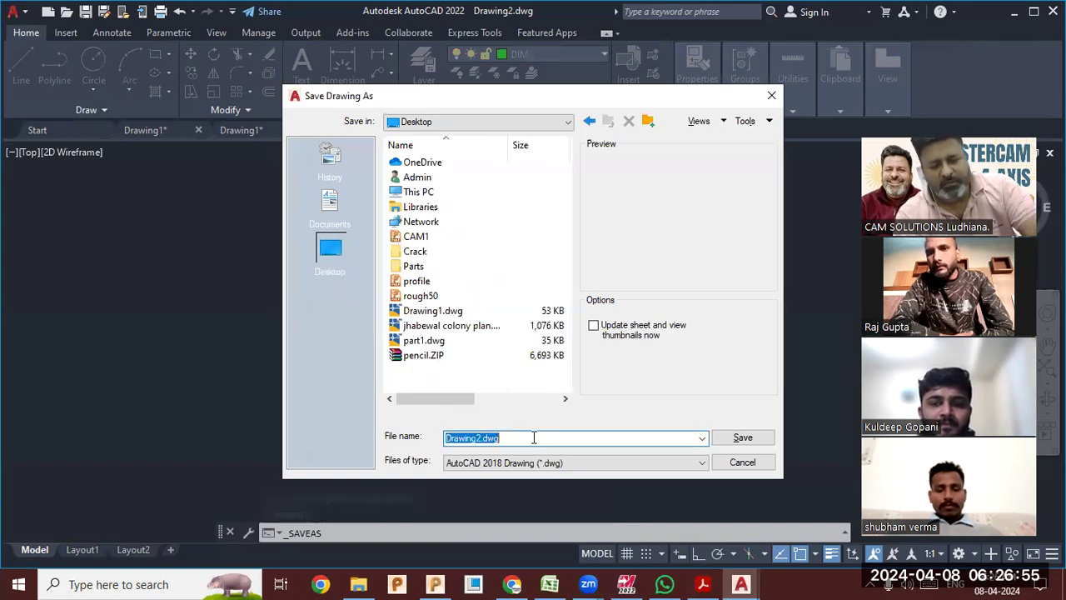
{"action": "type", "text": "for mastercam"}
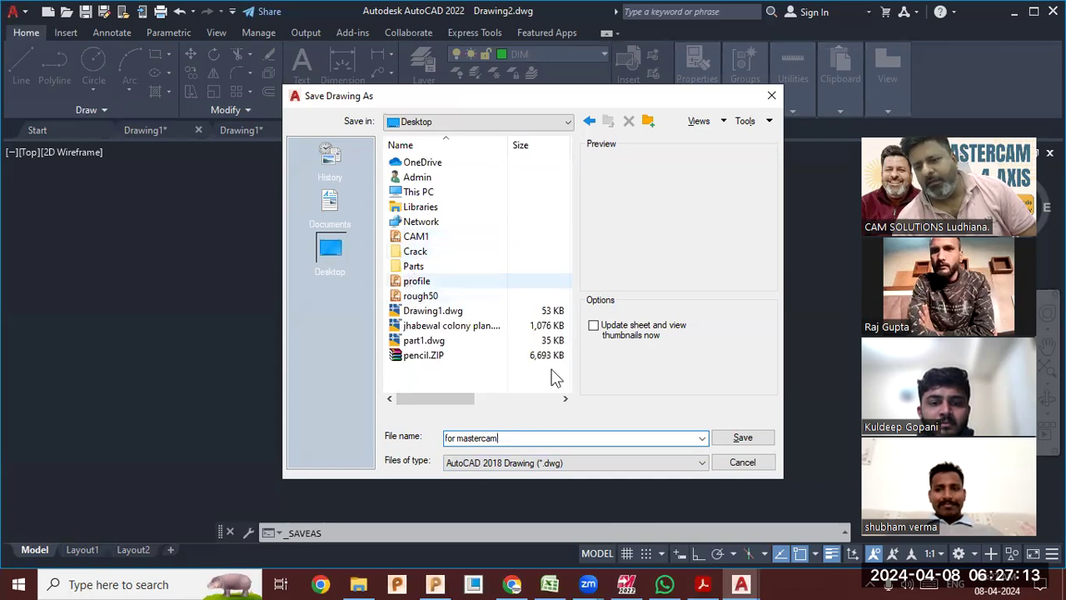
{"action": "left_click", "coordinate": [743, 438]}
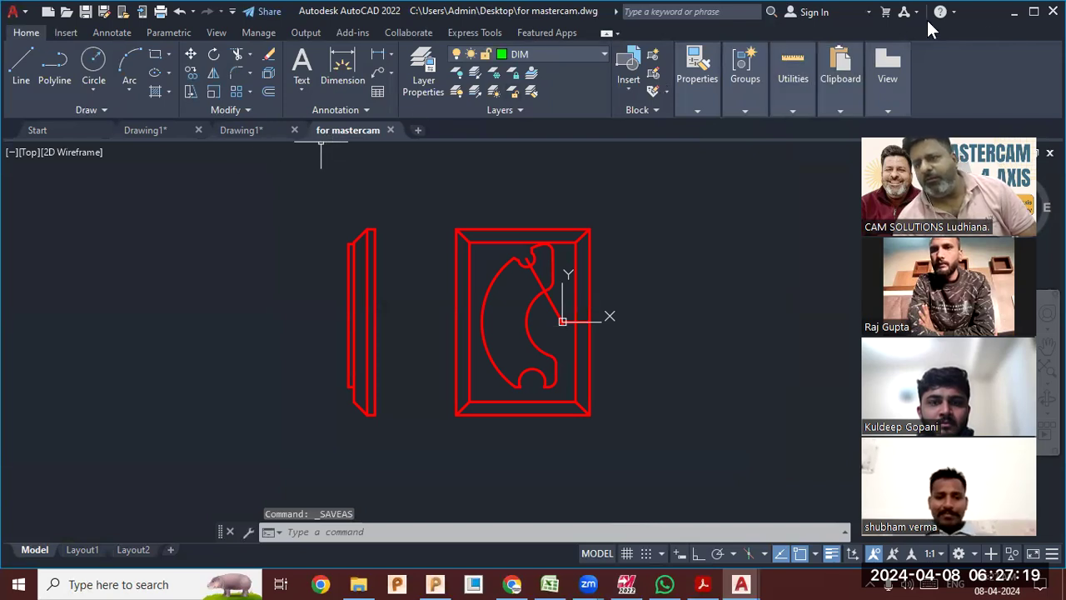
Switch to Mastercam and open for mastercam.dwg from the Desktop, with the file type set to AutoCAD Files.
{"action": "left_click", "coordinate": [1014, 11]}
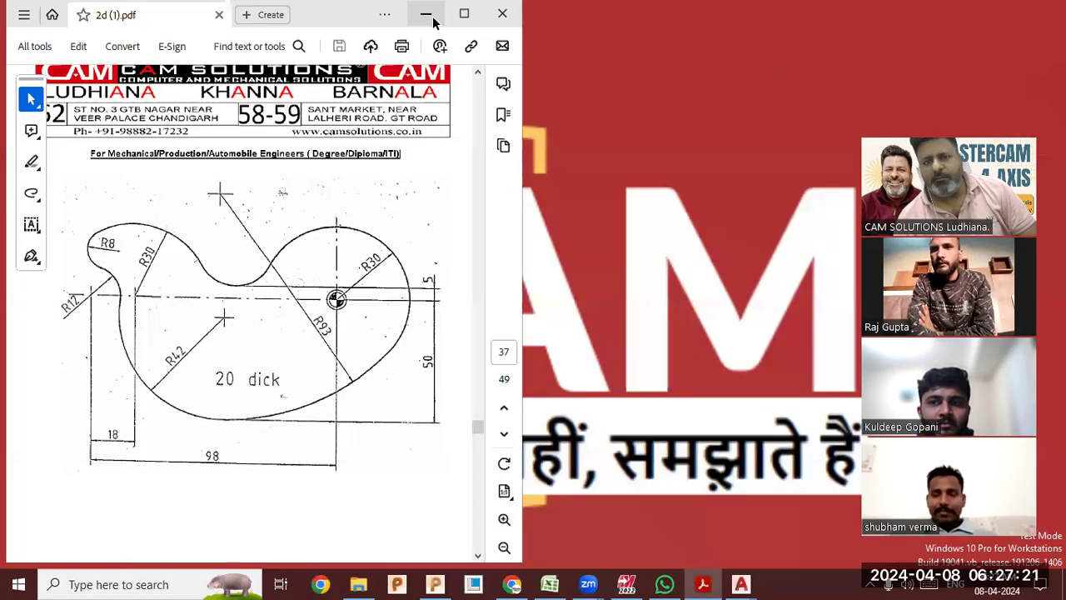
{"action": "left_click", "coordinate": [426, 15]}
{"action": "left_click", "coordinate": [627, 584]}
{"action": "left_click", "coordinate": [52, 12]}
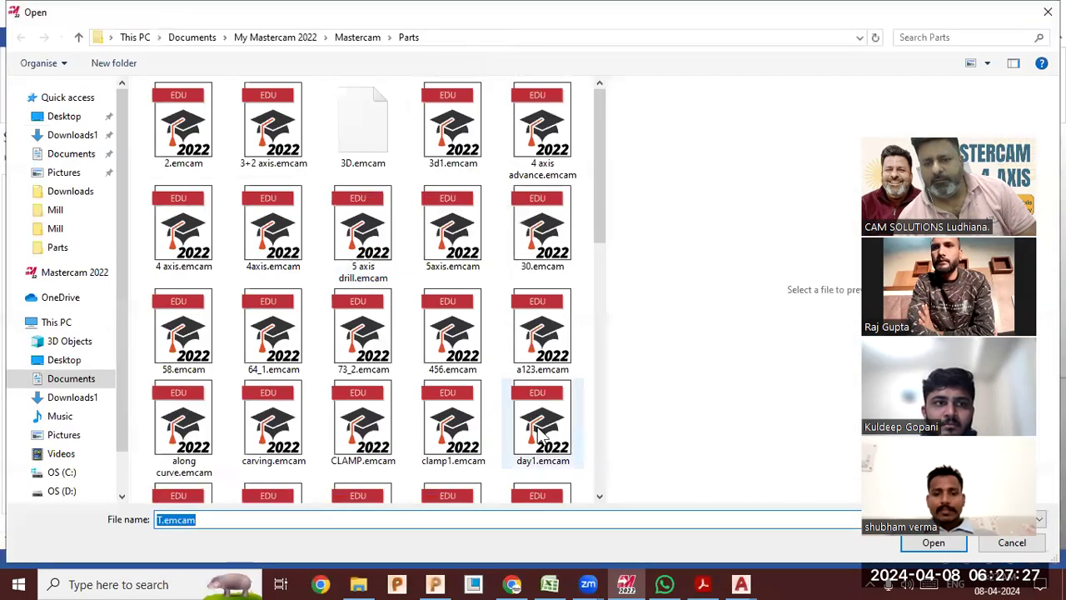
{"action": "left_click", "coordinate": [68, 123]}
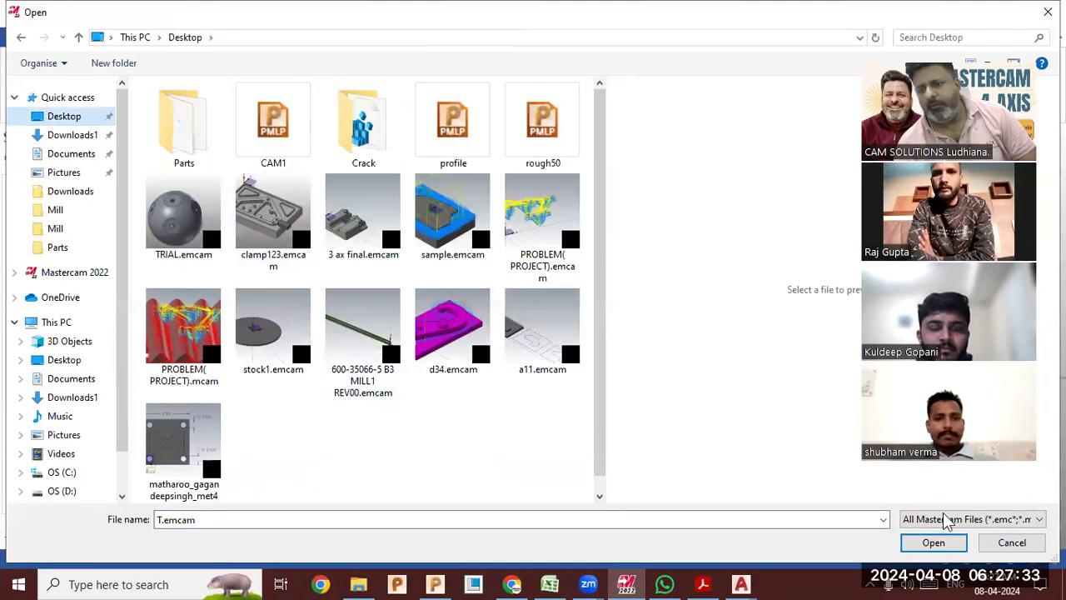
{"action": "left_click", "coordinate": [945, 518]}
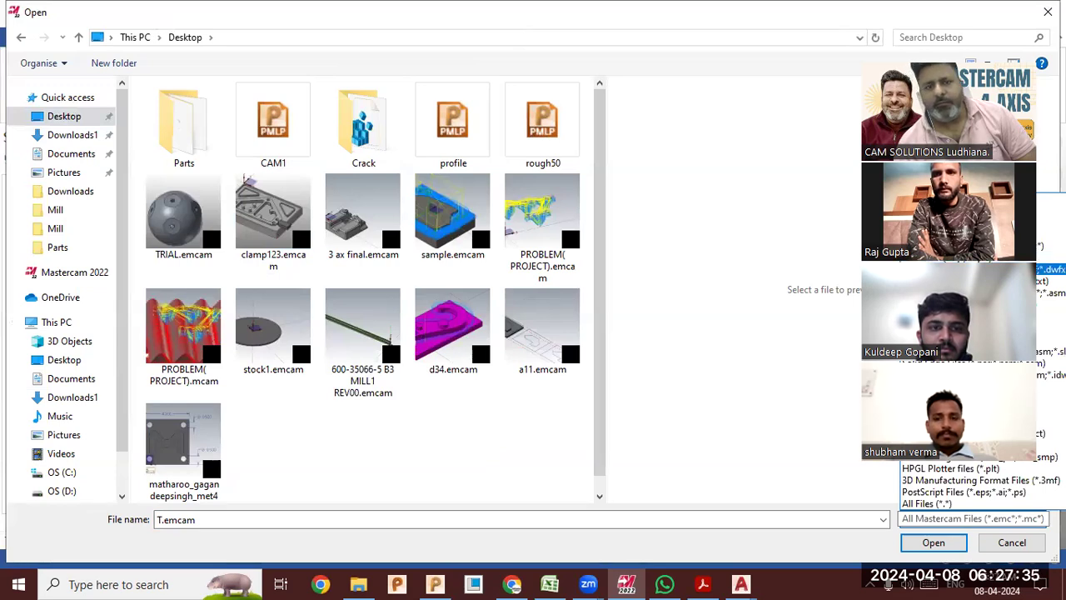
{"action": "key", "text": "Return"}
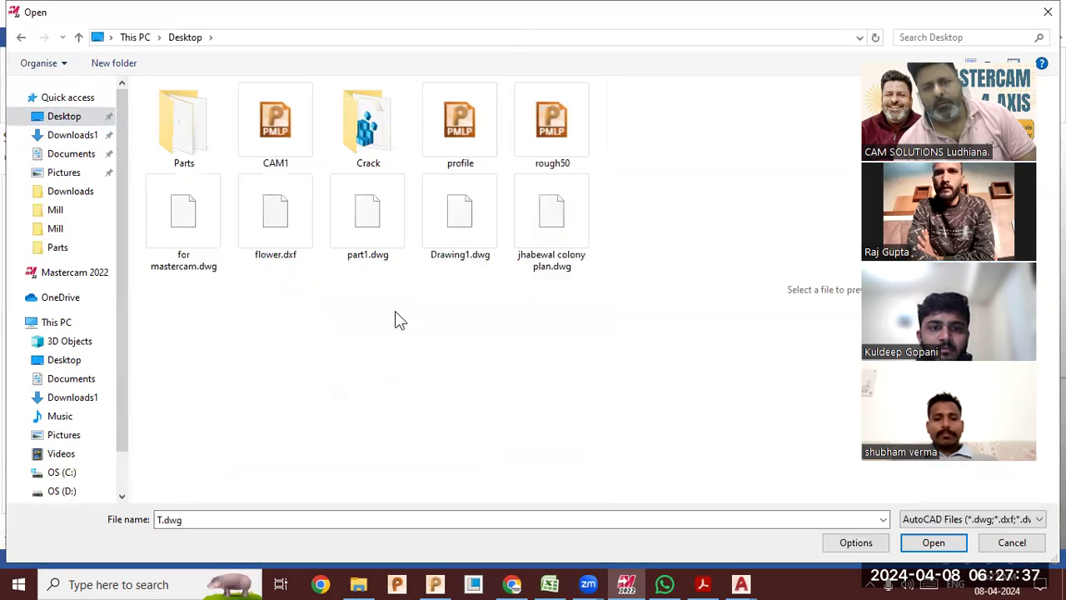
{"action": "left_click", "coordinate": [175, 259]}
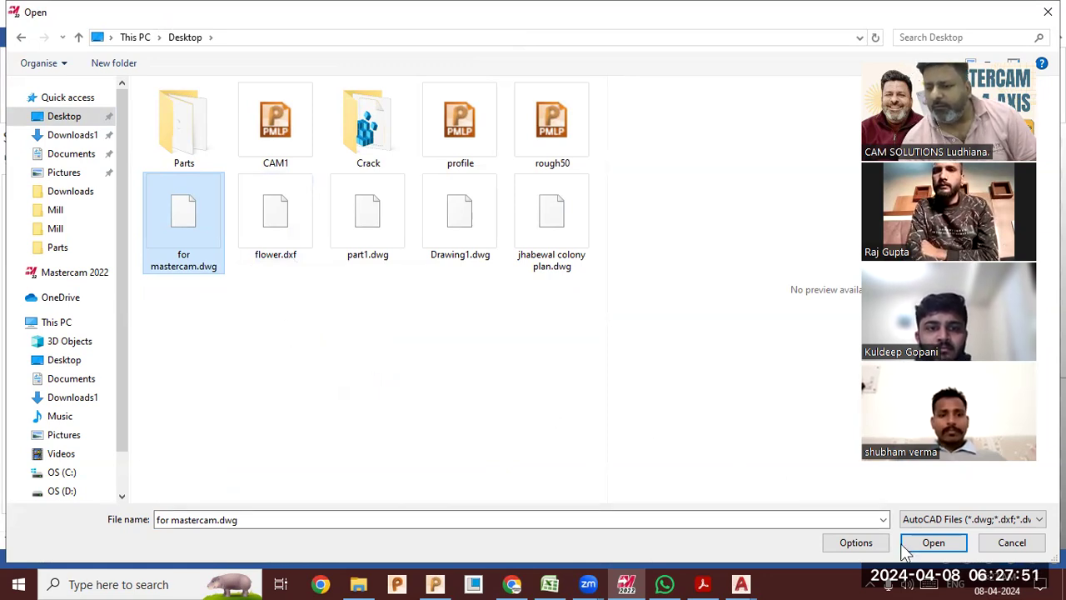
{"action": "left_click", "coordinate": [955, 552]}
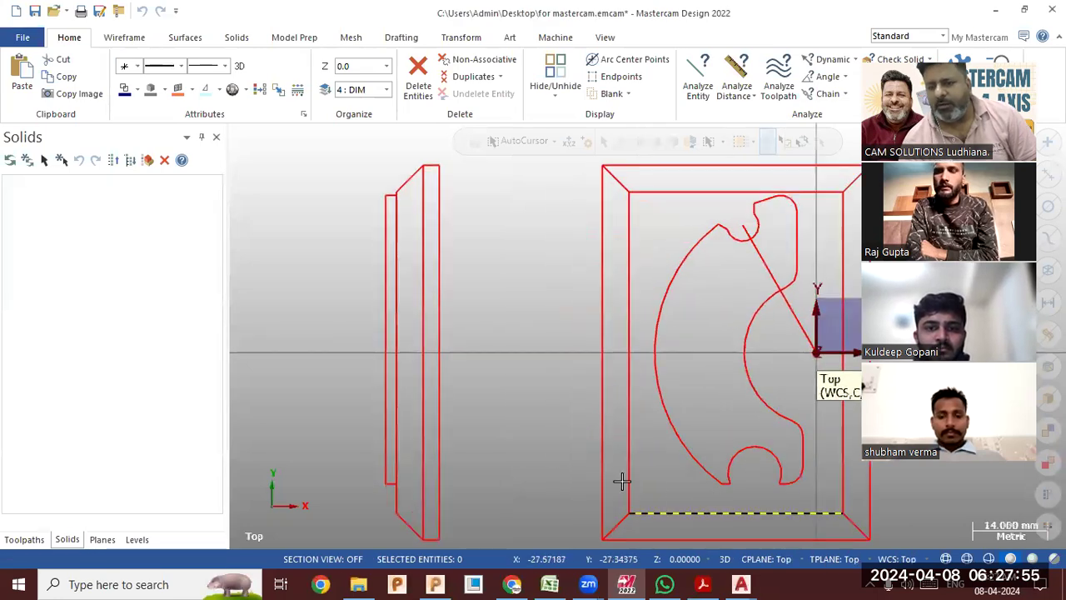
Examine the imported wireframe from a tilted angle and return to the Top (WCS) view.
{"action": "scroll", "coordinate": [502, 357], "scroll_direction": "down", "scroll_amount": 1}
{"action": "scroll", "coordinate": [577, 365], "scroll_direction": "down", "scroll_amount": 1}
{"action": "middle_click_drag", "start_coordinate": [531, 355], "coordinate": [529, 351]}
{"action": "scroll", "coordinate": [524, 361], "scroll_direction": "down", "scroll_amount": 1}
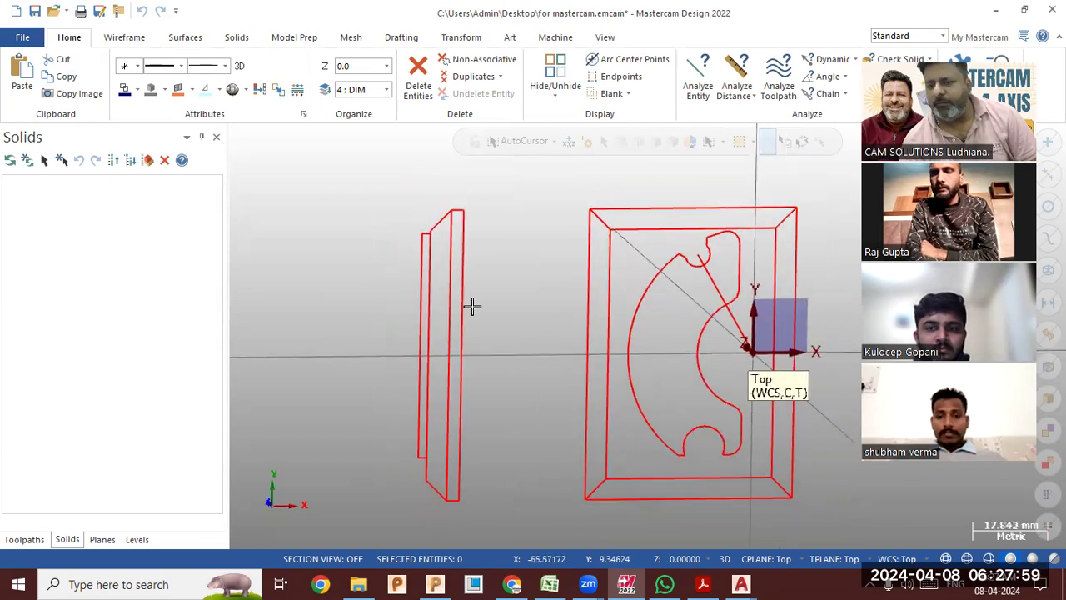
{"action": "scroll", "coordinate": [499, 268], "scroll_direction": "down", "scroll_amount": 1}
{"action": "right_click", "coordinate": [517, 265]}
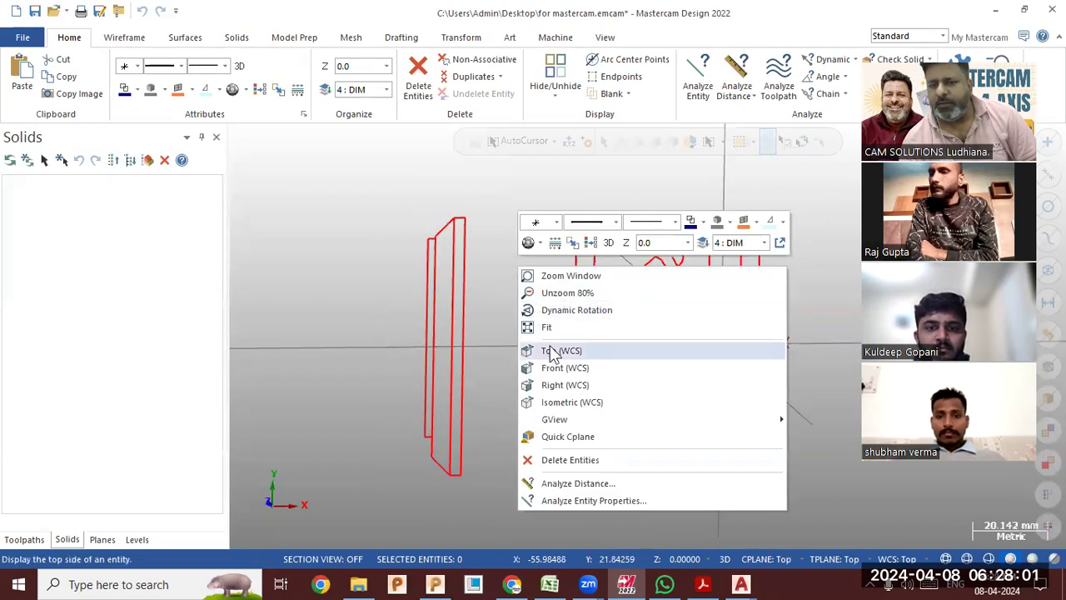
{"action": "left_click", "coordinate": [547, 348]}
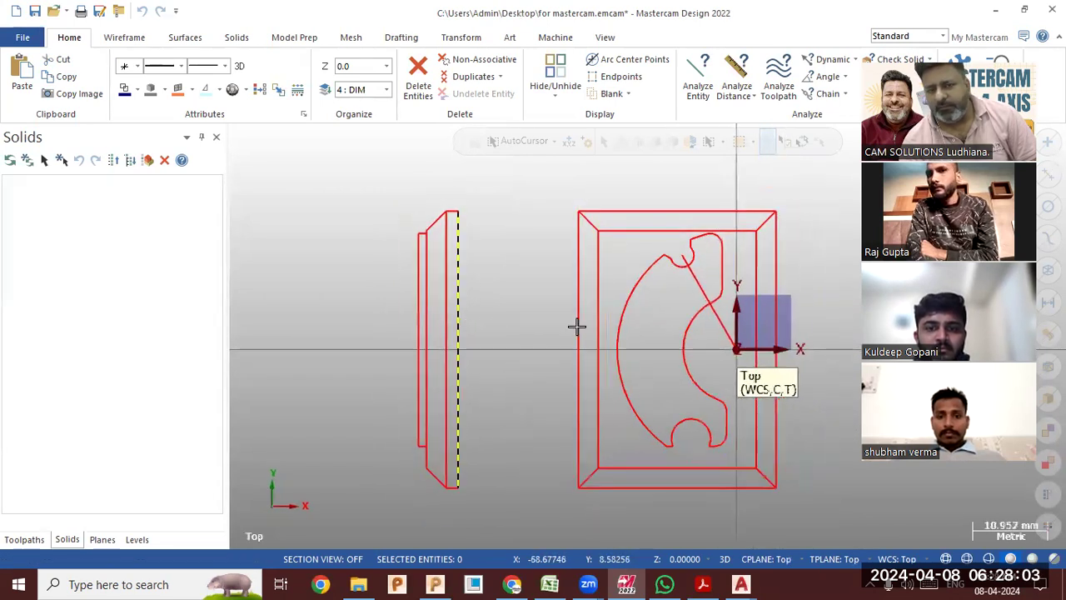
Delete the angled line running from the origin to the profile's upper notch.
{"action": "scroll", "coordinate": [724, 333], "scroll_direction": "up", "scroll_amount": 1}
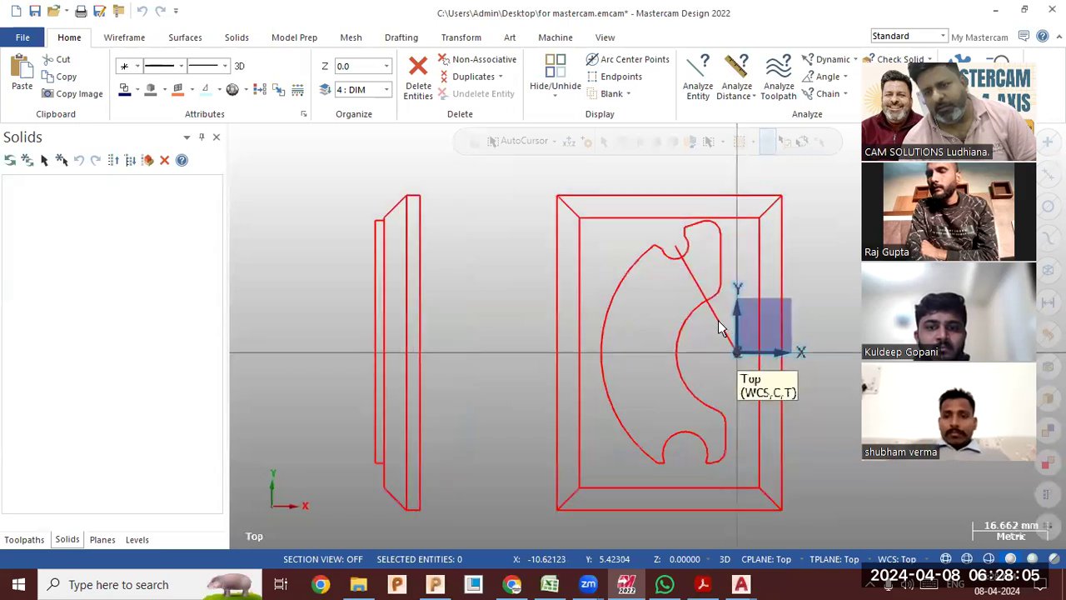
{"action": "scroll", "coordinate": [693, 278], "scroll_direction": "up", "scroll_amount": 1}
{"action": "left_click", "coordinate": [686, 277]}
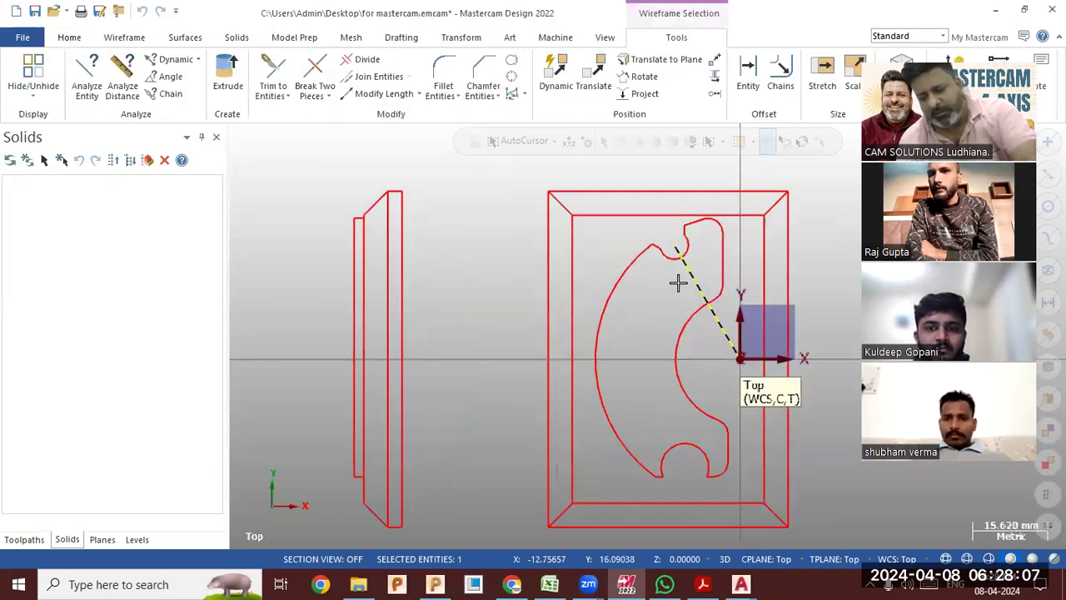
{"action": "key", "text": "Delete"}
Remove the short horizontal and vertical centre-mark lines at the origin.
{"action": "scroll", "coordinate": [725, 342], "scroll_direction": "up", "scroll_amount": 8}
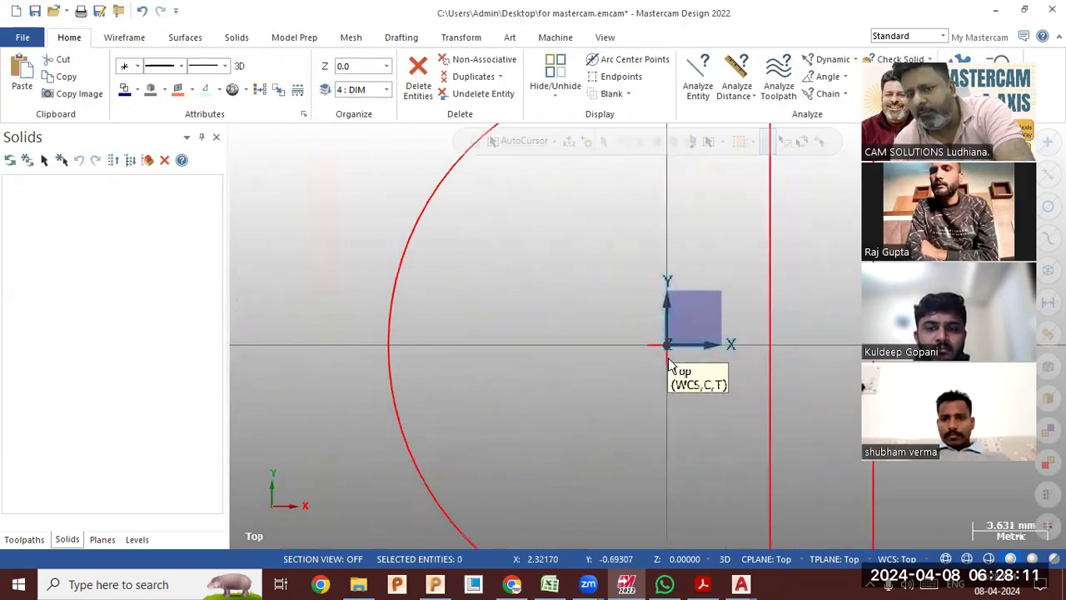
{"action": "scroll", "coordinate": [661, 367], "scroll_direction": "up", "scroll_amount": 2}
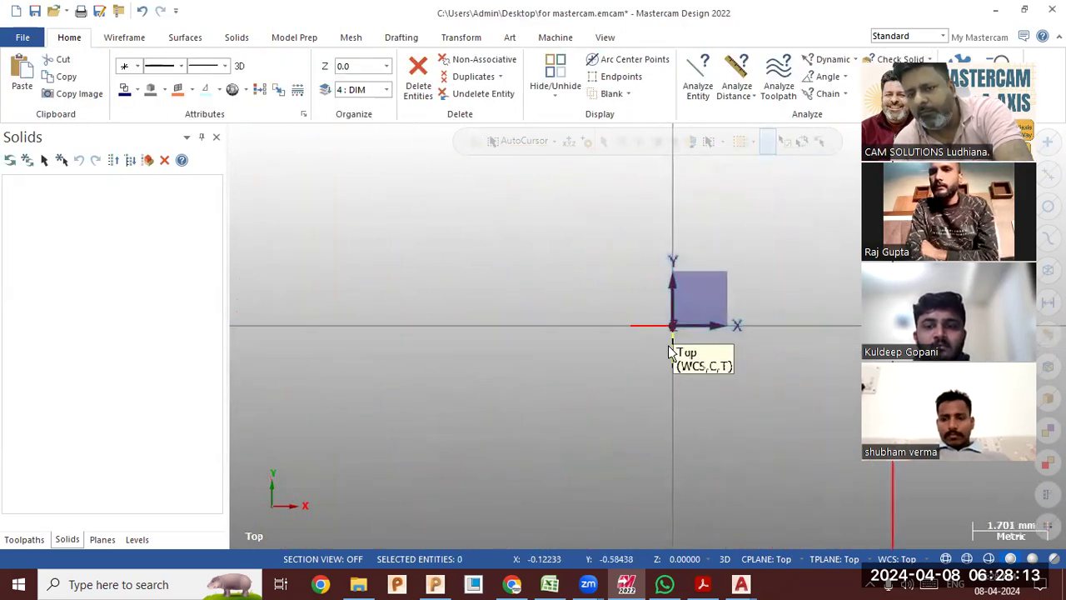
{"action": "left_click", "coordinate": [643, 334]}
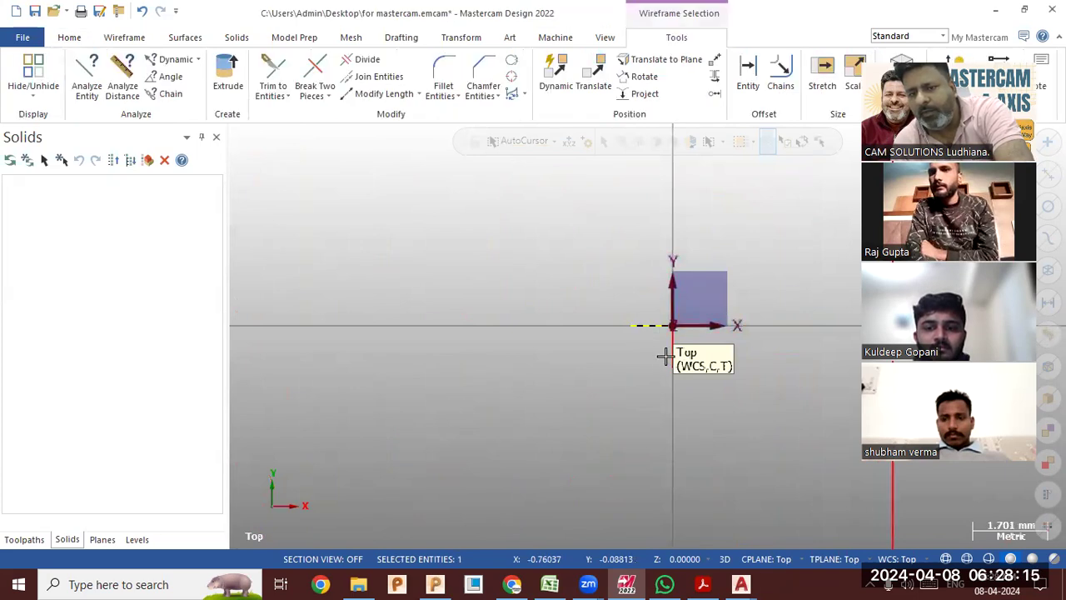
{"action": "scroll", "coordinate": [585, 382], "scroll_direction": "down", "scroll_amount": 10}
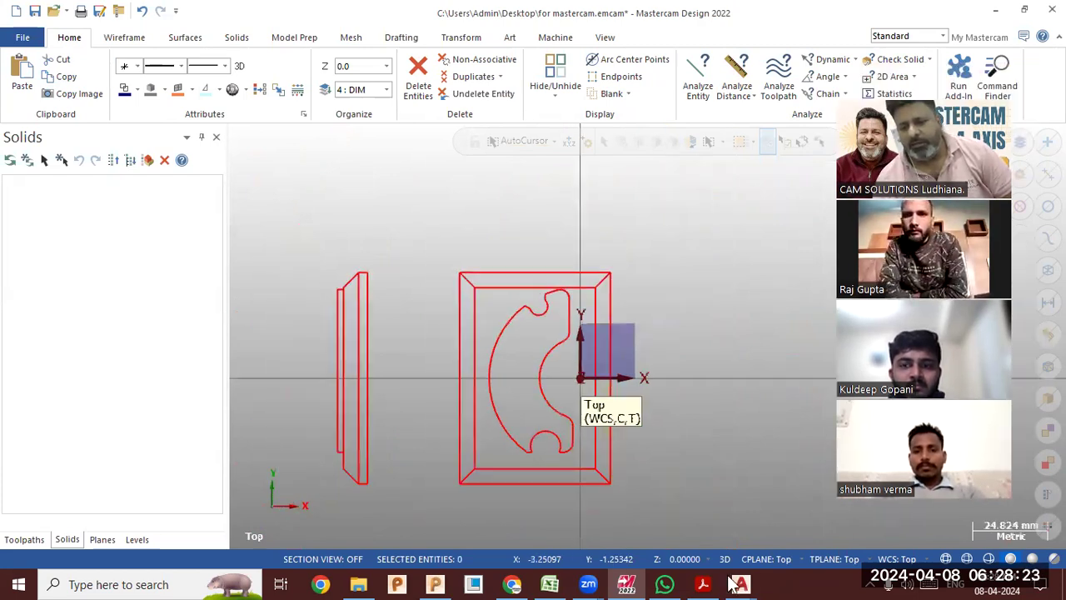
Return to the for mastercam drawing in AutoCAD and draw an overlapping line along roughly half of the inner frame's lower edge, from its left corner.
{"action": "mouse_move", "coordinate": [741, 584]}
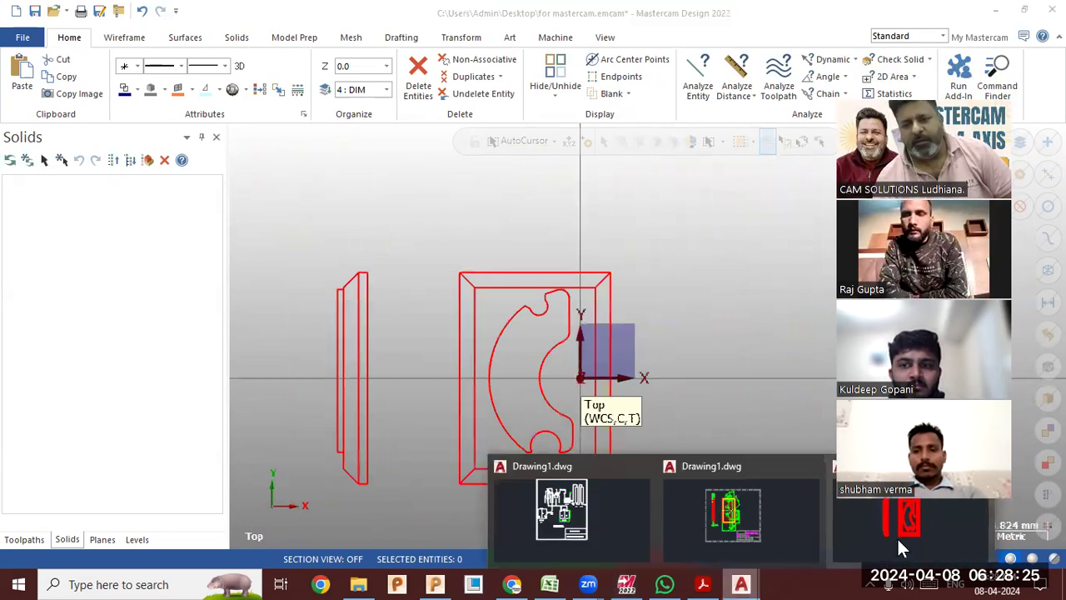
{"action": "left_click", "coordinate": [896, 536]}
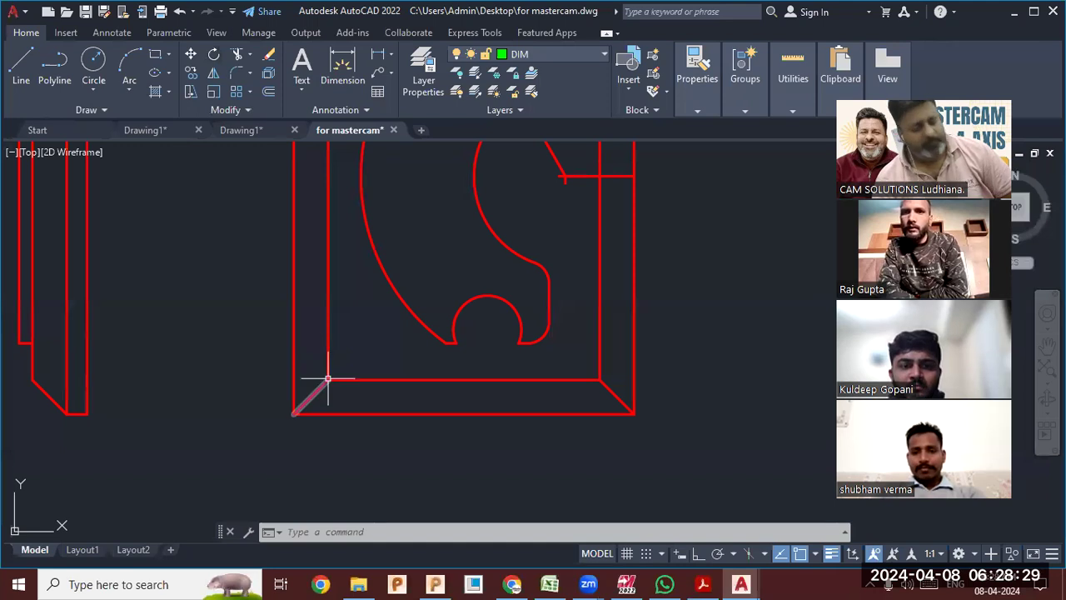
{"action": "key", "text": "ctrl+a"}
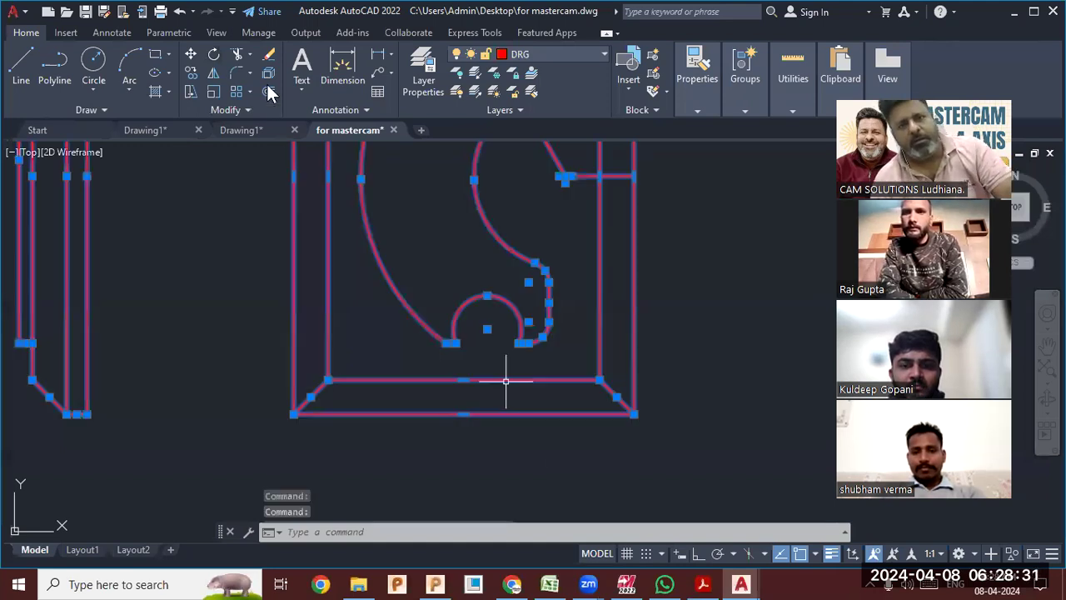
{"action": "left_click", "coordinate": [268, 72]}
{"action": "left_click", "coordinate": [21, 62]}
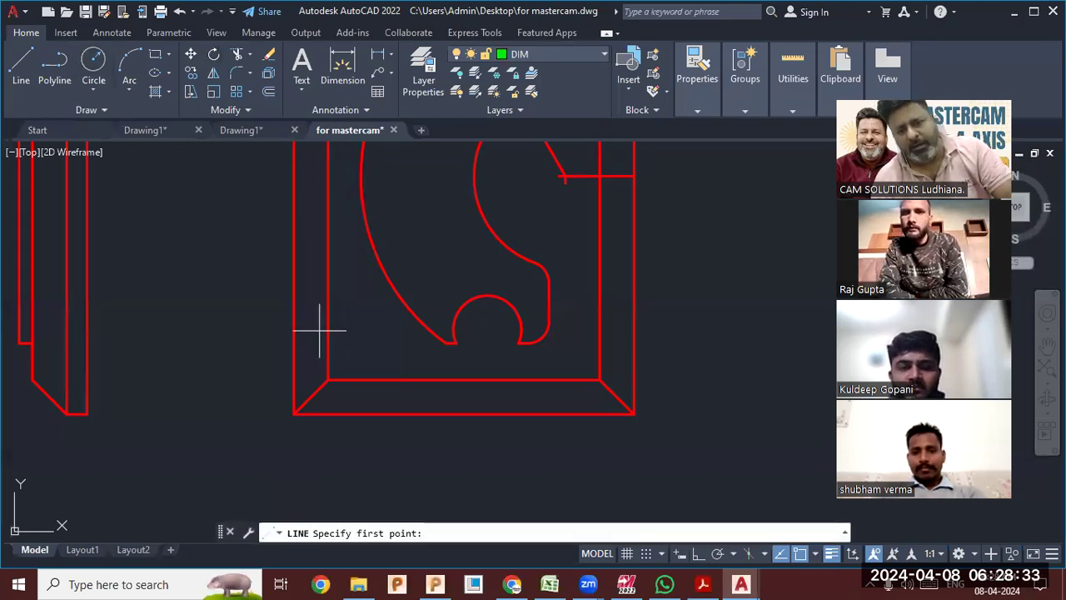
{"action": "left_click", "coordinate": [328, 380]}
{"action": "left_click", "coordinate": [480, 380]}
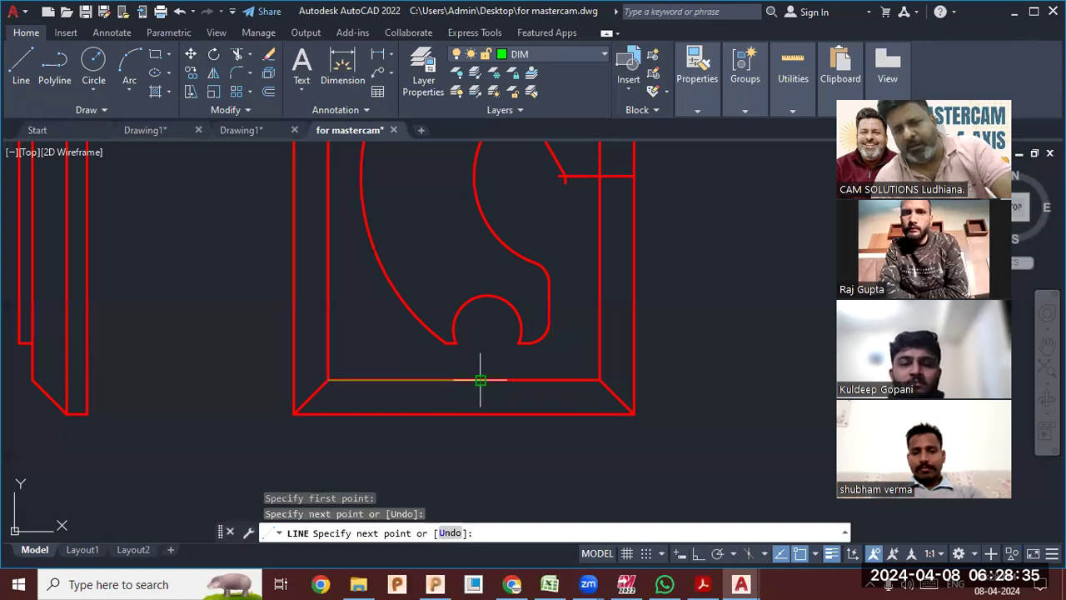
{"action": "key", "text": "Escape"}
{"action": "scroll", "coordinate": [414, 442], "scroll_direction": "down", "scroll_amount": 5}
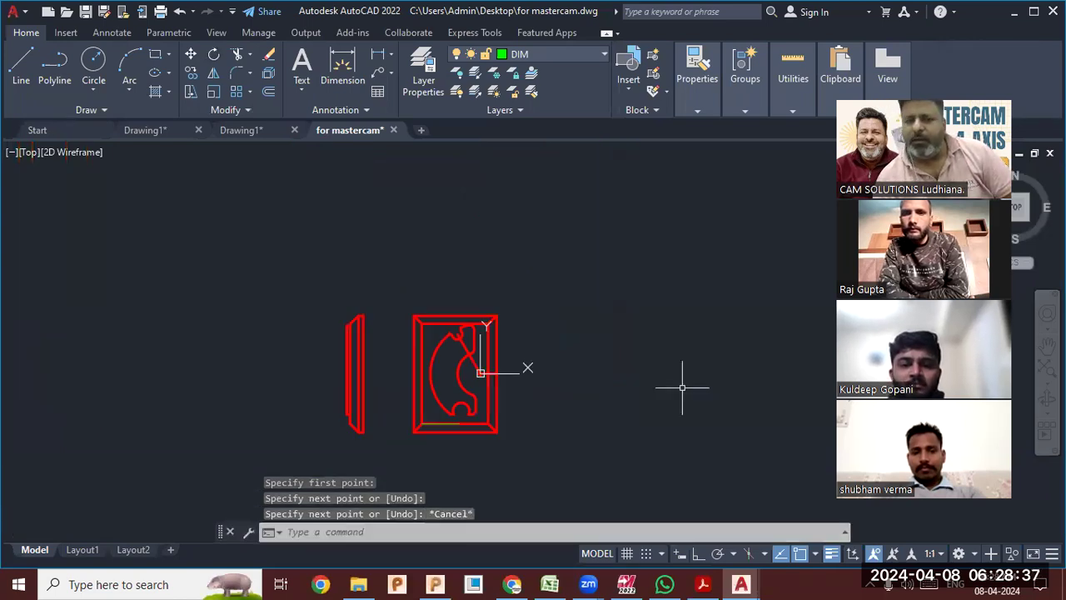
Draw a duplicate line over the outer frame's full right edge, from its upper corner to its lower corner.
{"action": "scroll", "coordinate": [683, 385], "scroll_direction": "up", "scroll_amount": 1}
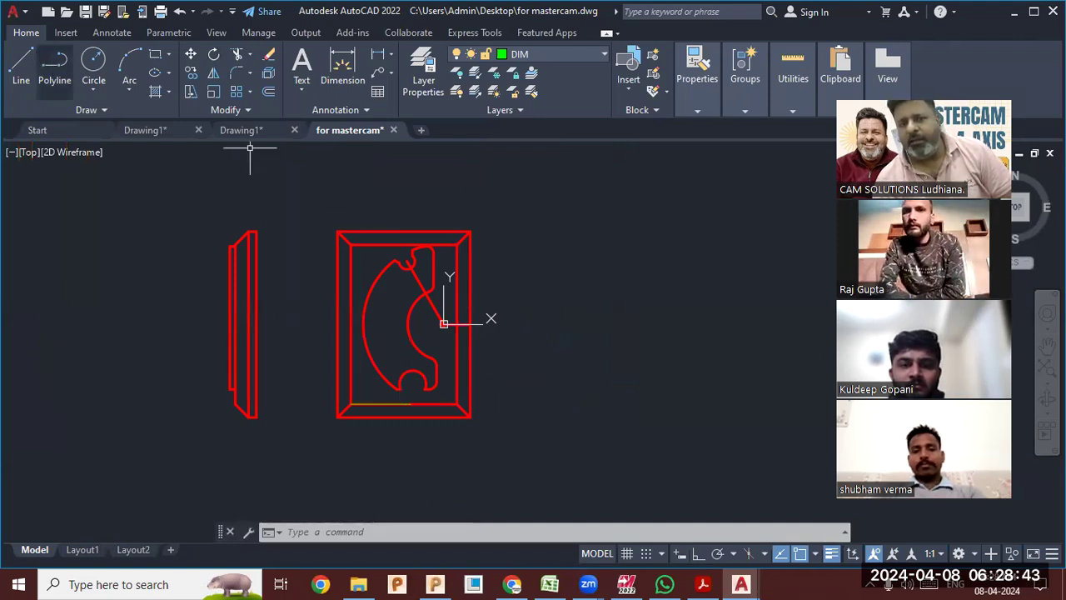
{"action": "type", "text": "l"}
{"action": "key", "text": "Return"}
{"action": "left_click", "coordinate": [470, 233]}
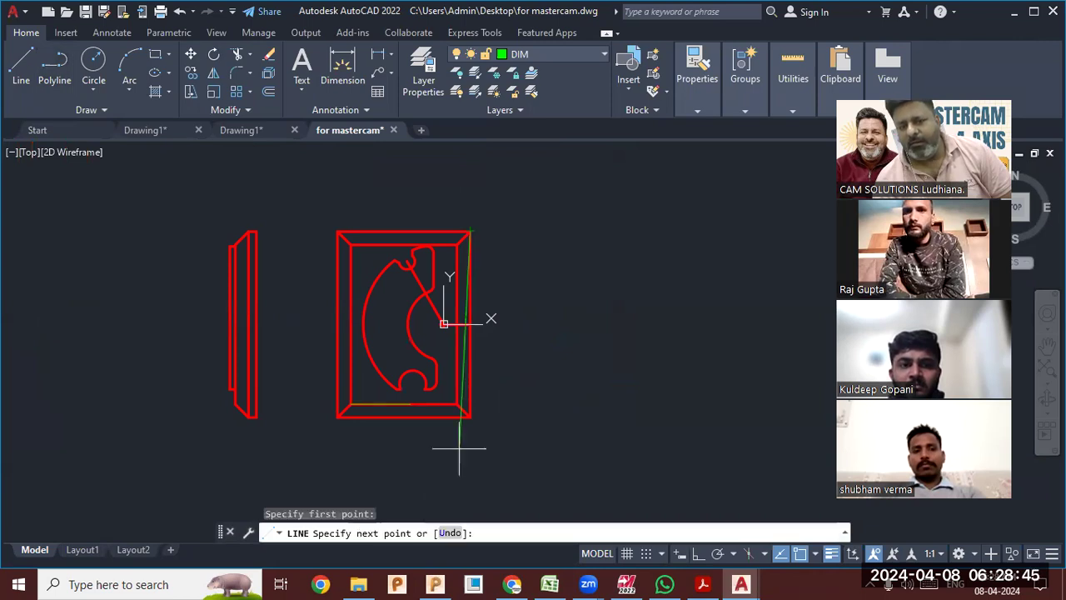
{"action": "left_click", "coordinate": [470, 416]}
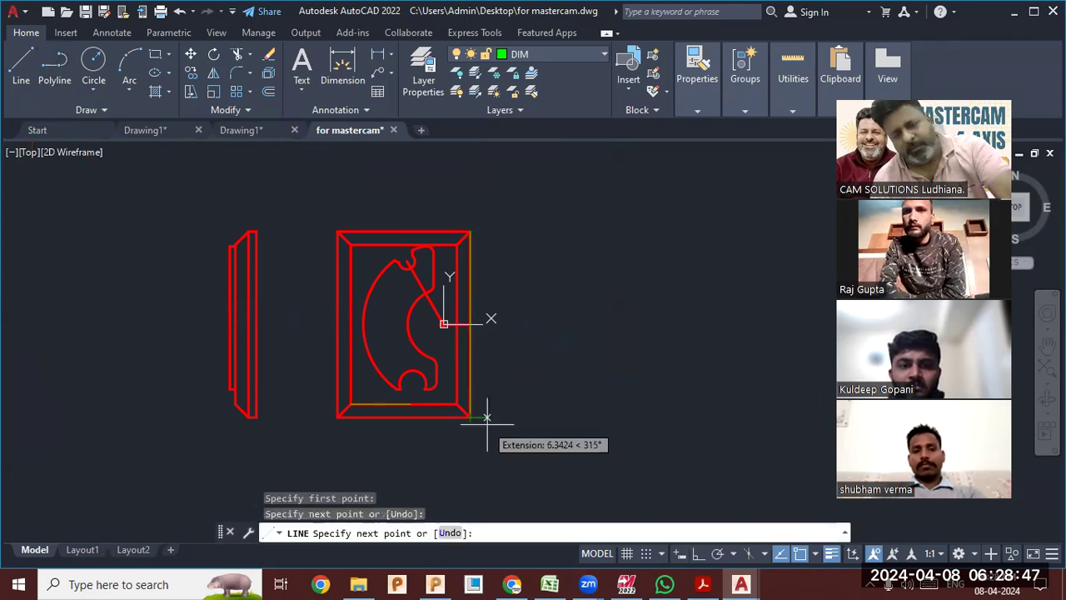
{"action": "key", "text": "Escape"}
End the line command and run OVERKILL on all geometry of both views with the default comparison settings.
{"action": "left_click", "coordinate": [464, 531]}
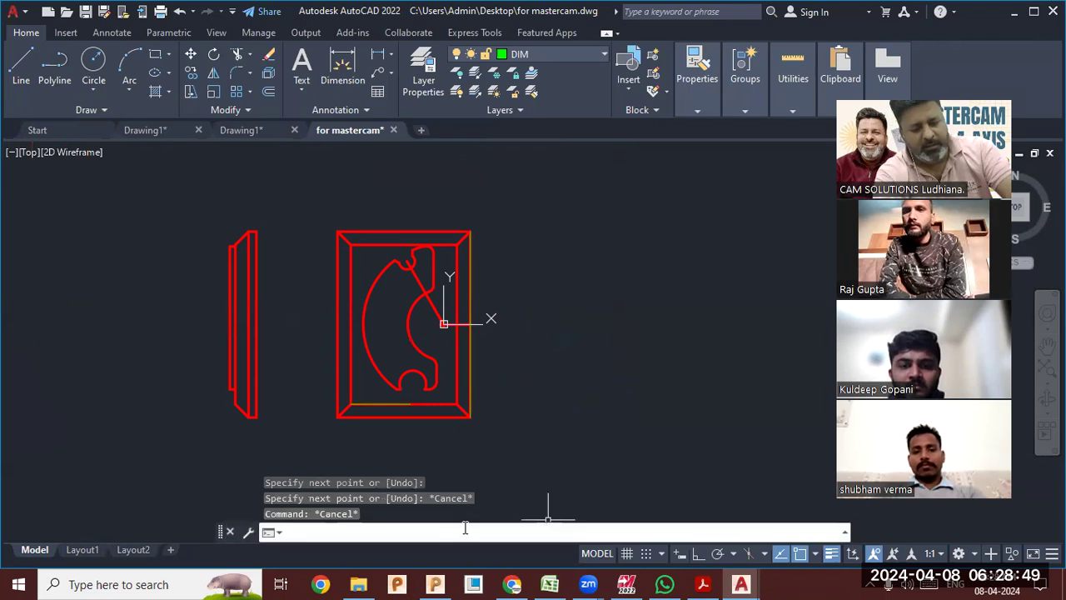
{"action": "type", "text": "overkill"}
{"action": "key", "text": "Return"}
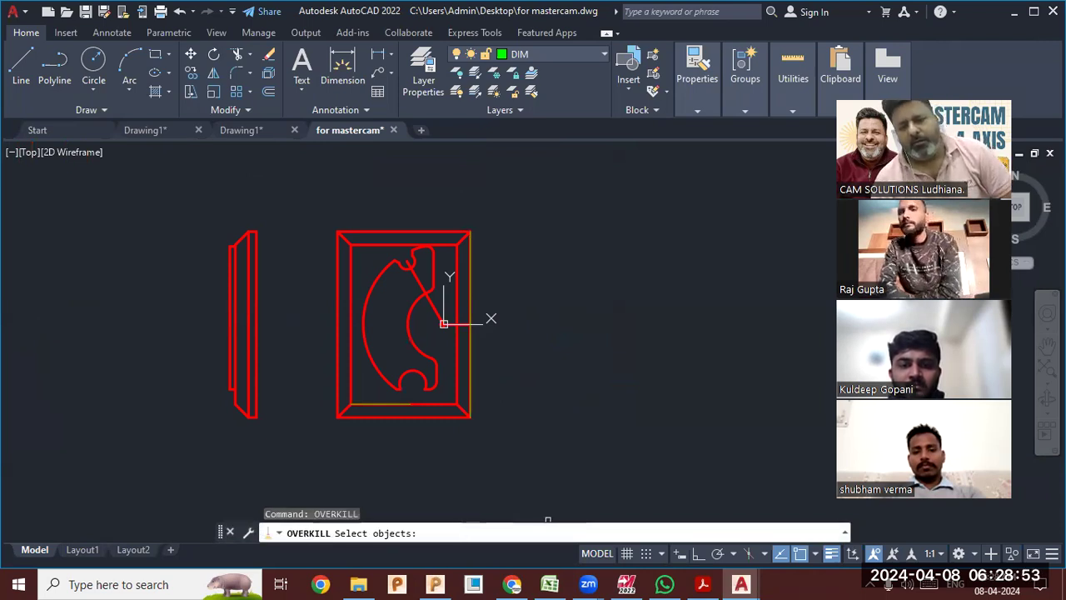
{"action": "left_click", "coordinate": [547, 448]}
{"action": "left_click", "coordinate": [179, 190]}
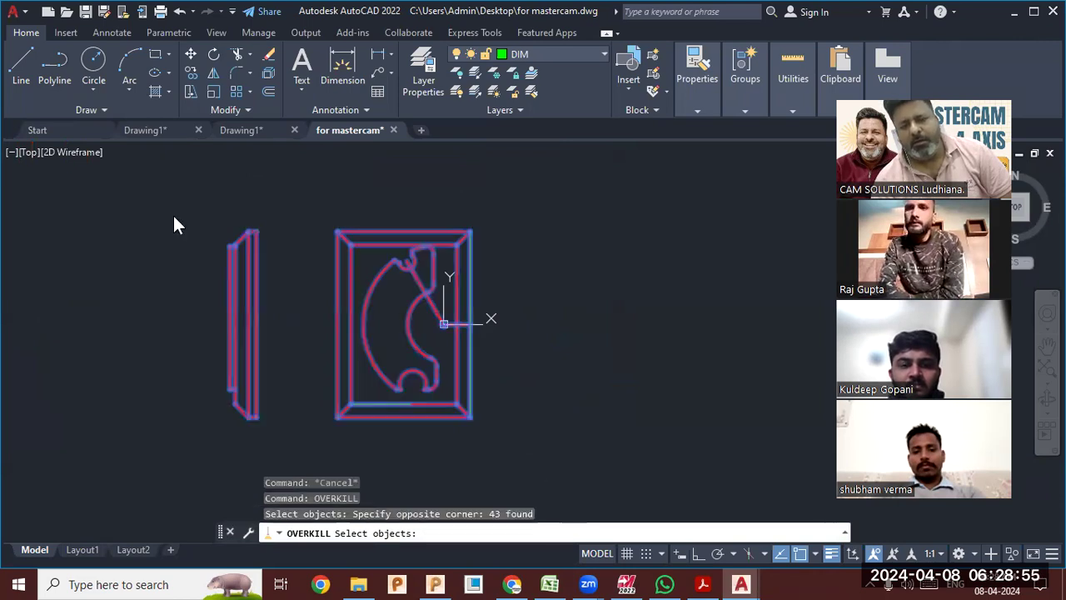
{"action": "key", "text": "Return"}
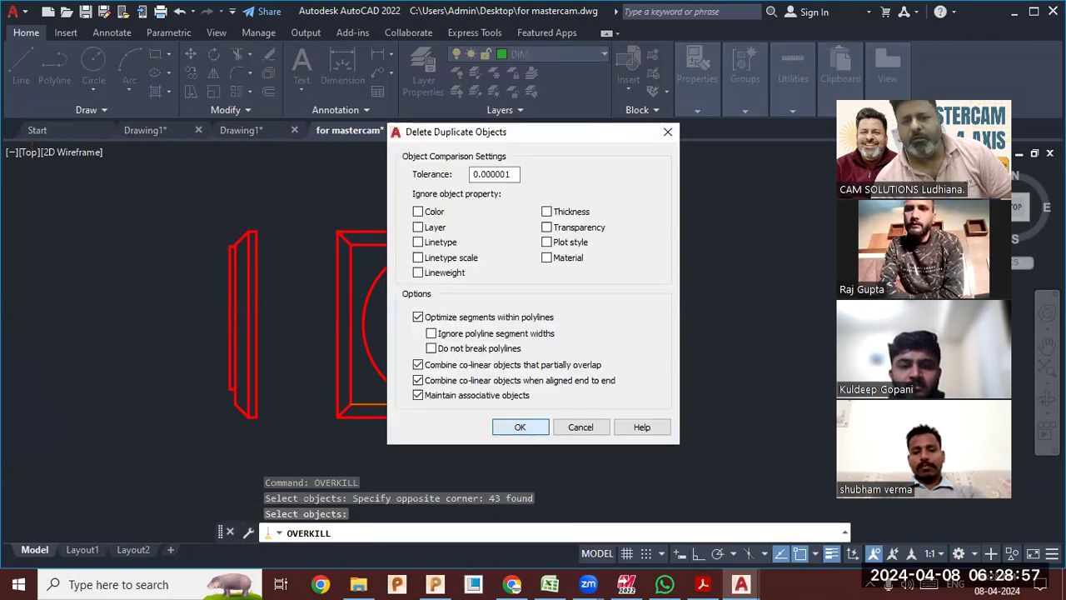
{"action": "left_click", "coordinate": [523, 422]}
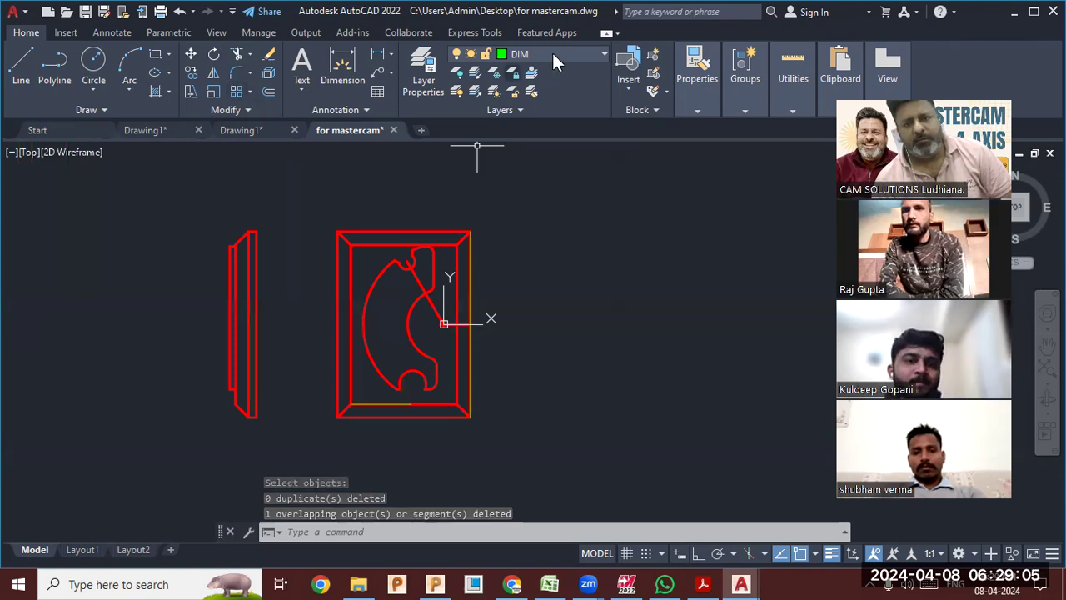
Move all geometry of both views to the DRG layer and clear the selection.
{"action": "left_click", "coordinate": [514, 457]}
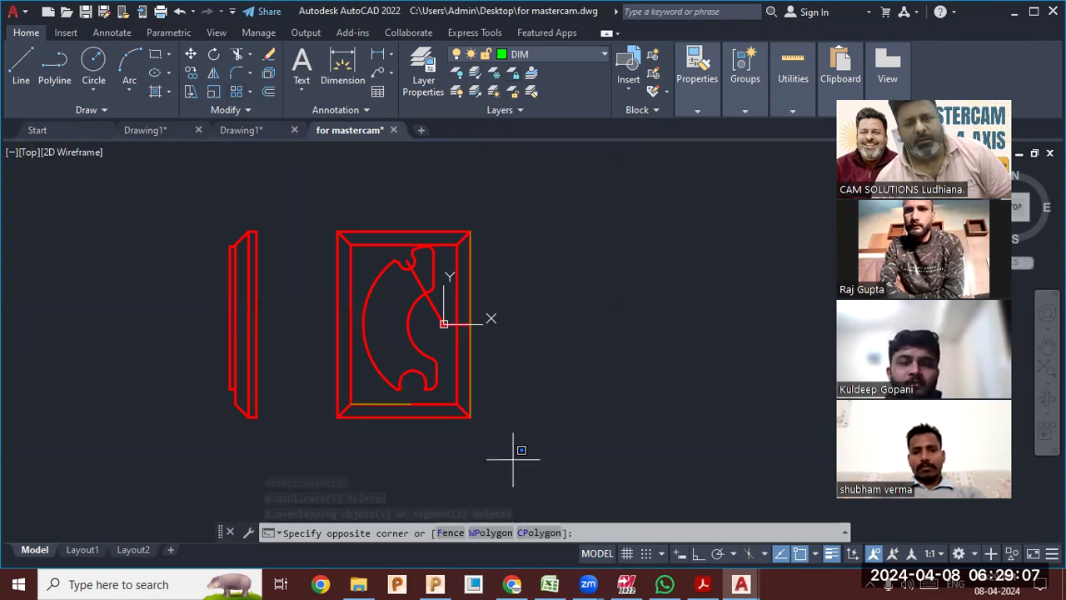
{"action": "left_click", "coordinate": [196, 198]}
{"action": "left_click", "coordinate": [531, 56]}
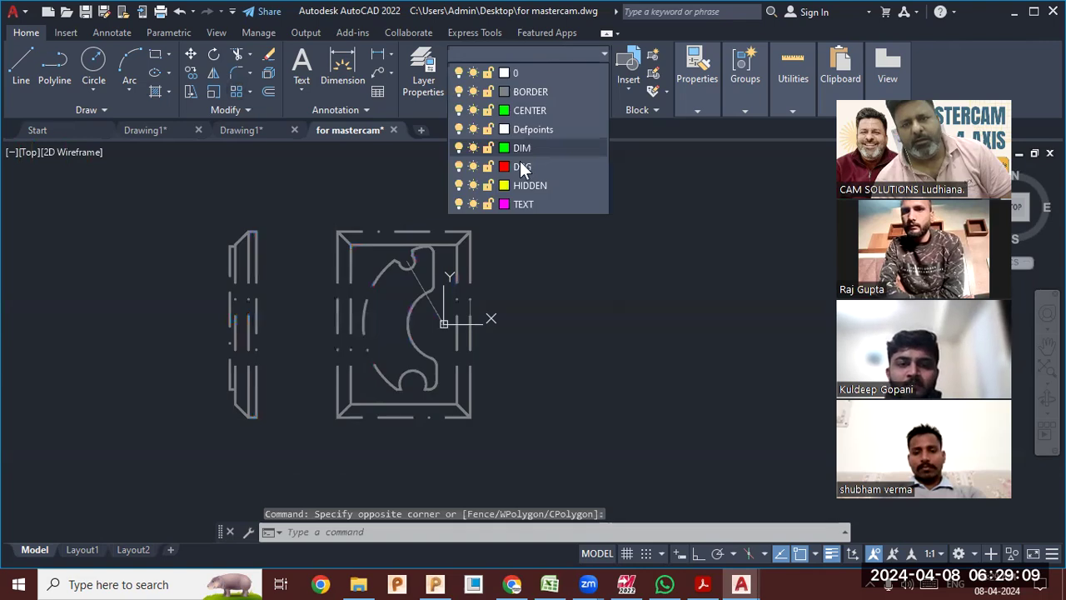
{"action": "left_click", "coordinate": [521, 166]}
{"action": "key", "text": "Escape"}
{"action": "key", "text": "Escape"}
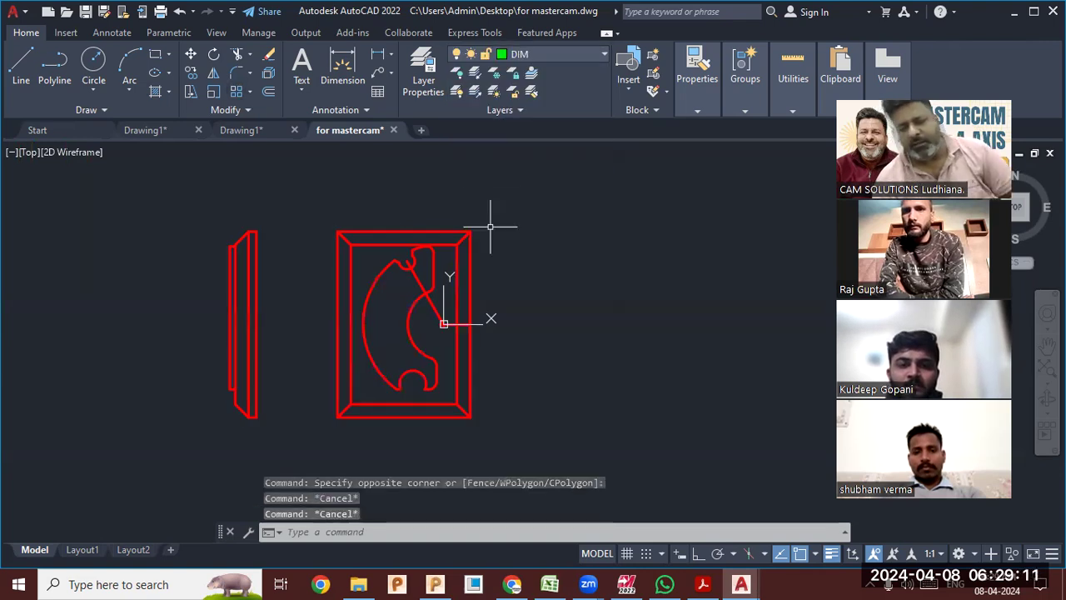
Run OVERKILL again on both views, now on one layer, keeping the default comparison settings.
{"action": "type", "text": "OVERKILL"}
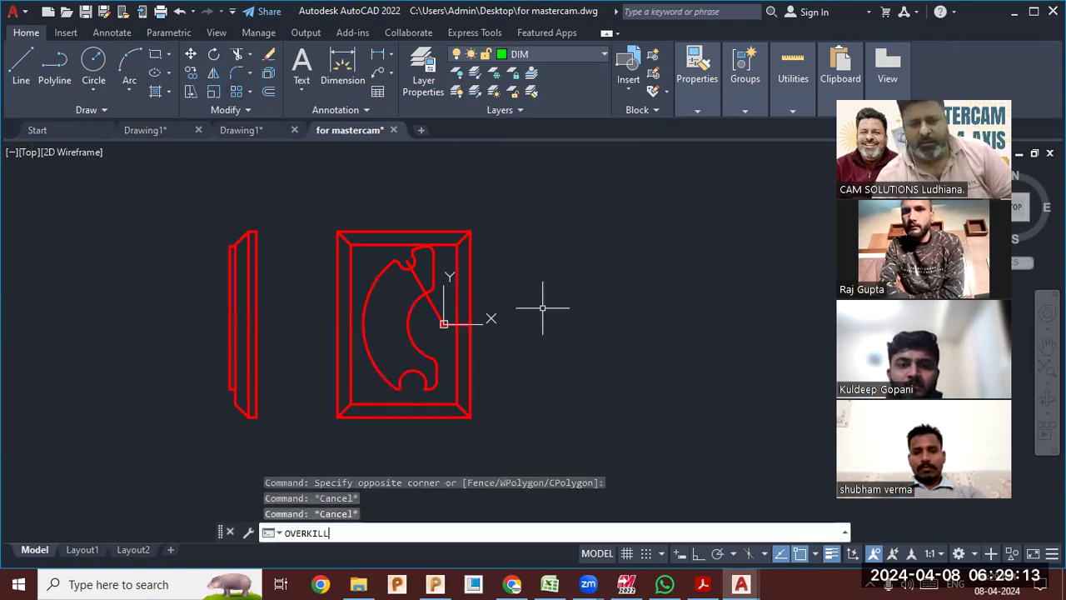
{"action": "key", "text": "Return"}
{"action": "left_click", "coordinate": [548, 452]}
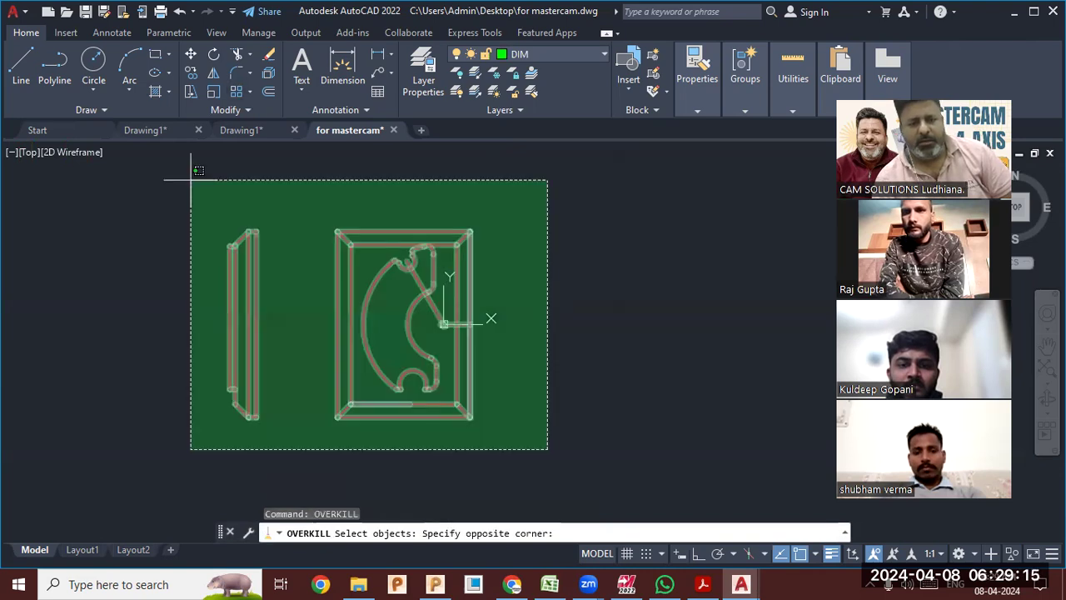
{"action": "left_click", "coordinate": [165, 153]}
{"action": "key", "text": "Return"}
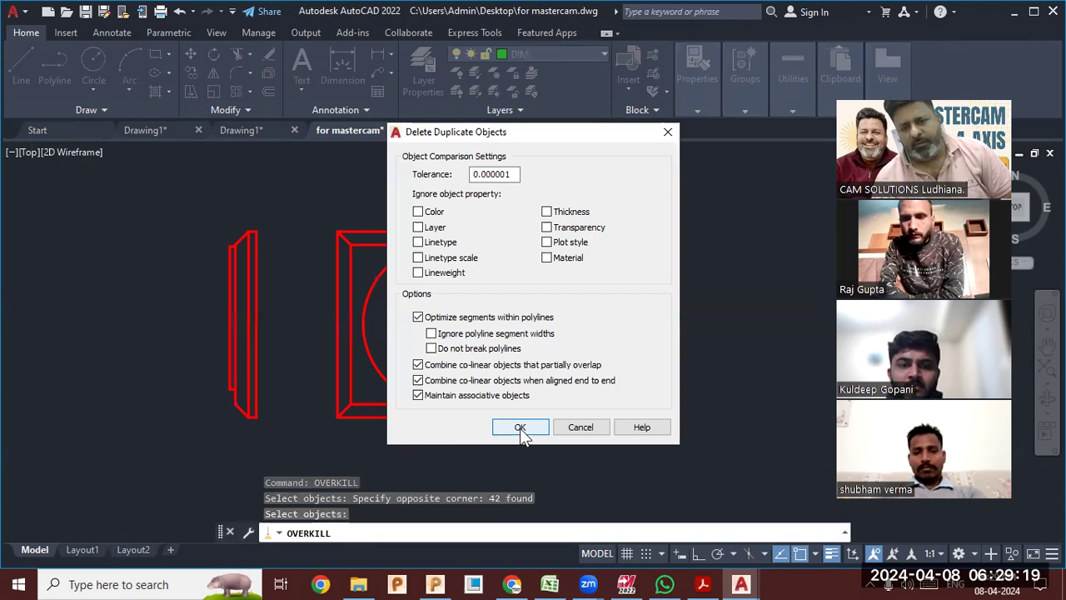
{"action": "key", "text": "Return"}
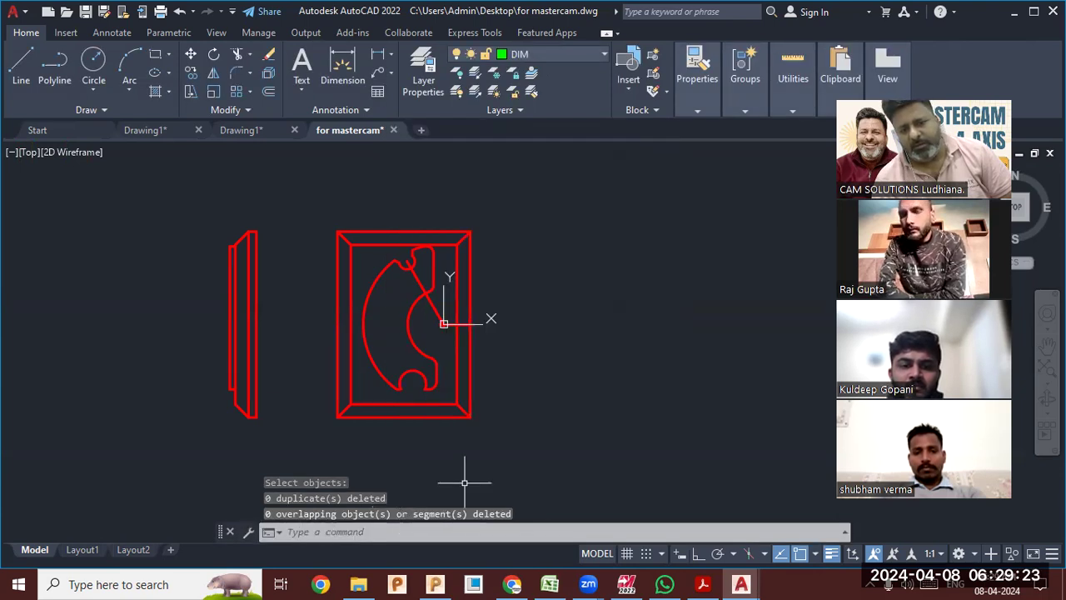
Delete a line on the outer frame's right edge to check for a duplicate beneath, and undo the deletion.
{"action": "left_click", "coordinate": [471, 379]}
{"action": "key", "text": "Delete"}
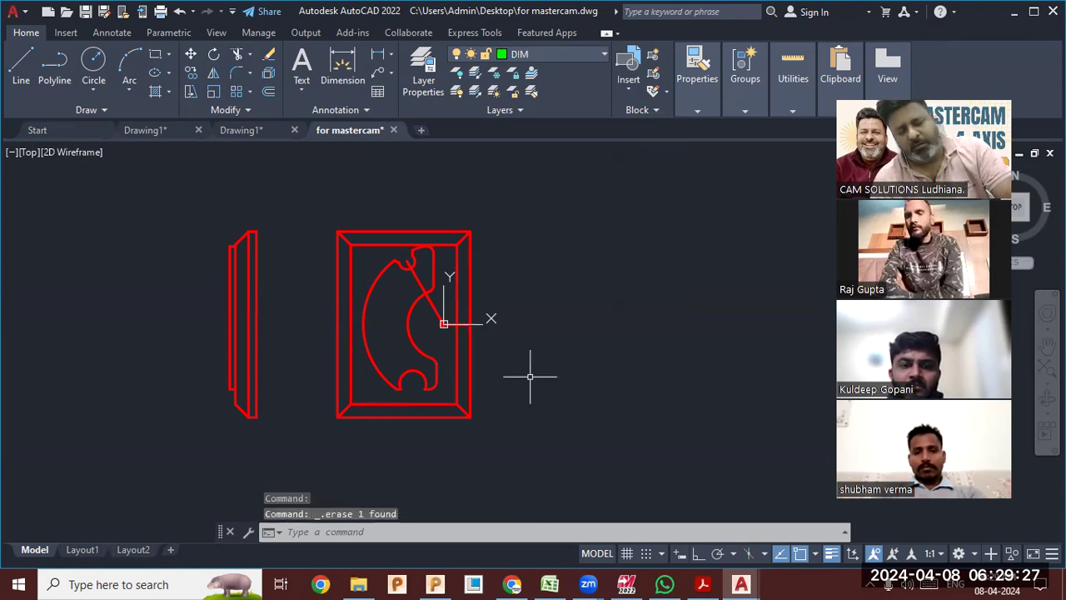
{"action": "key", "text": "ctrl+z"}
Try to explode all geometry of both views.
{"action": "left_click", "coordinate": [531, 453]}
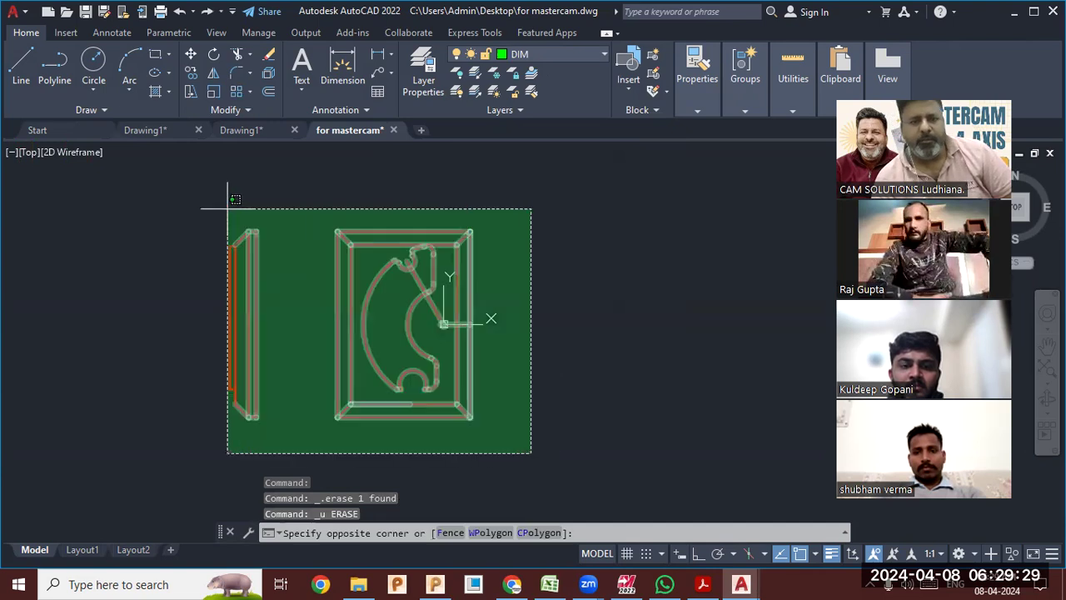
{"action": "left_click", "coordinate": [228, 208]}
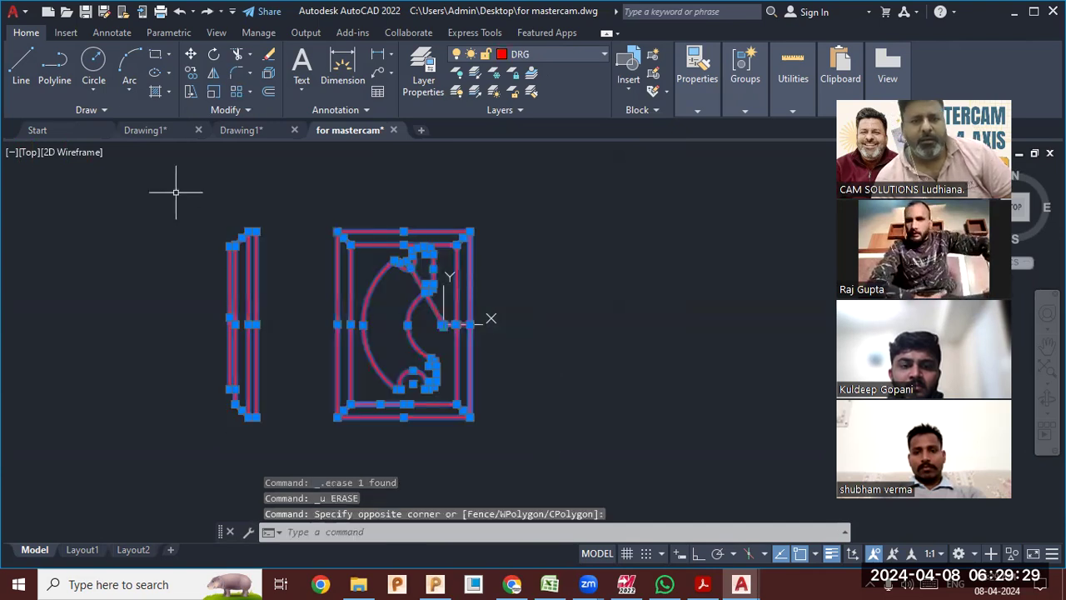
{"action": "left_click", "coordinate": [270, 73]}
Make DRG the current layer and draw a duplicate line over the frame's upper-left corner diagonal, from inner to outer corner.
{"action": "left_click", "coordinate": [544, 53]}
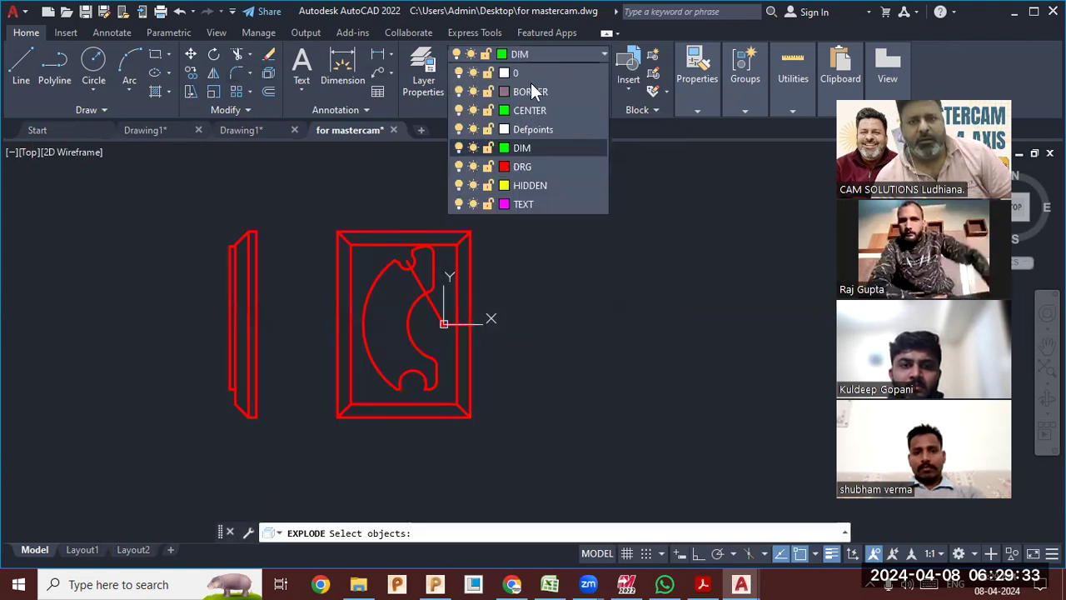
{"action": "left_click", "coordinate": [525, 165]}
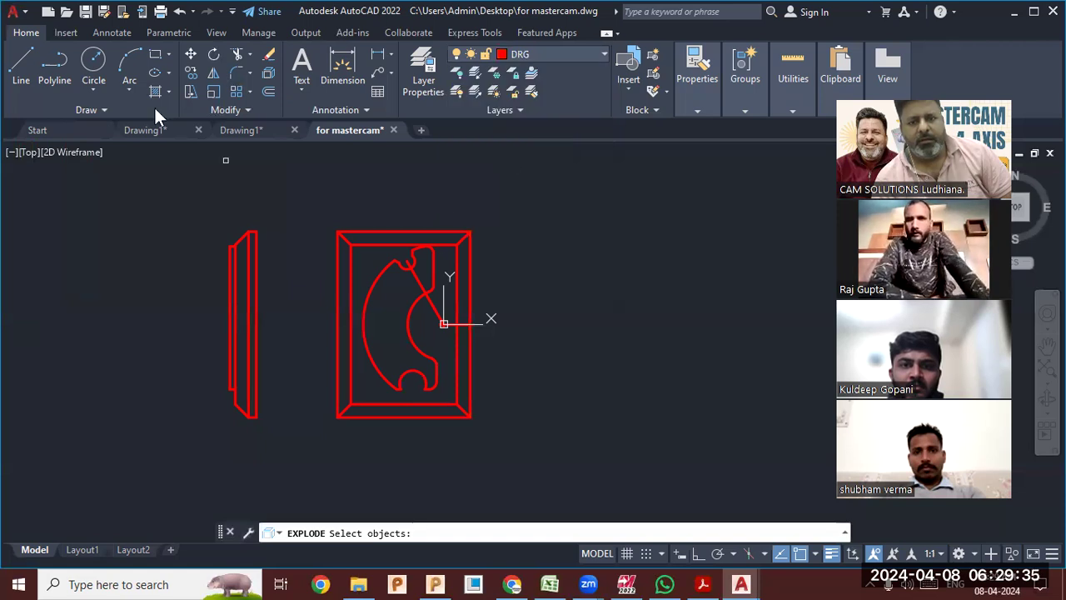
{"action": "left_click", "coordinate": [21, 67]}
{"action": "scroll", "coordinate": [358, 231], "scroll_direction": "up", "scroll_amount": 2}
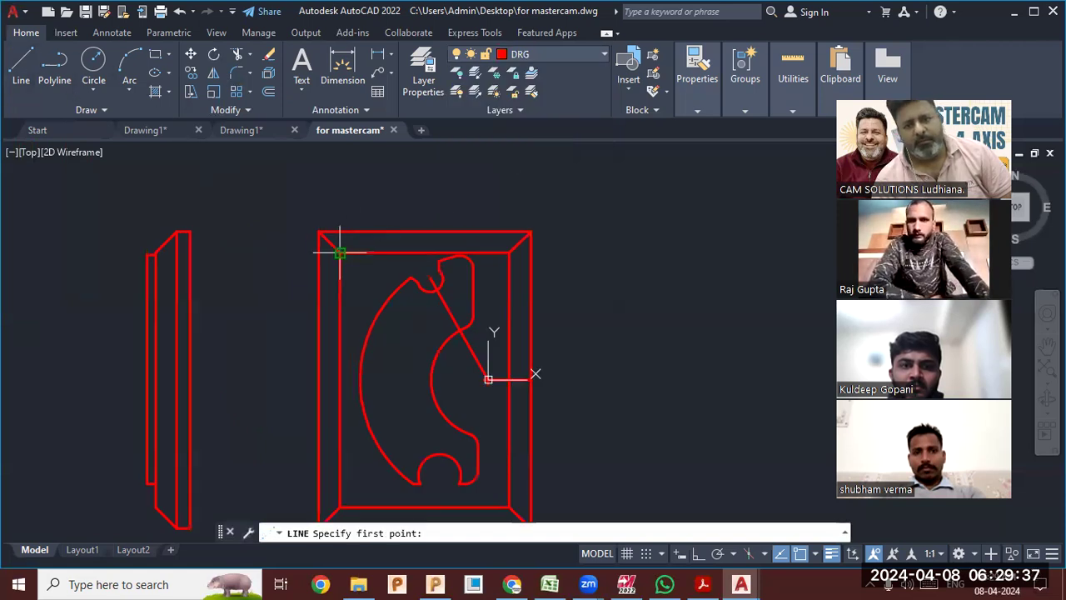
{"action": "left_click", "coordinate": [339, 251]}
{"action": "left_click", "coordinate": [319, 232]}
{"action": "right_click", "coordinate": [319, 232]}
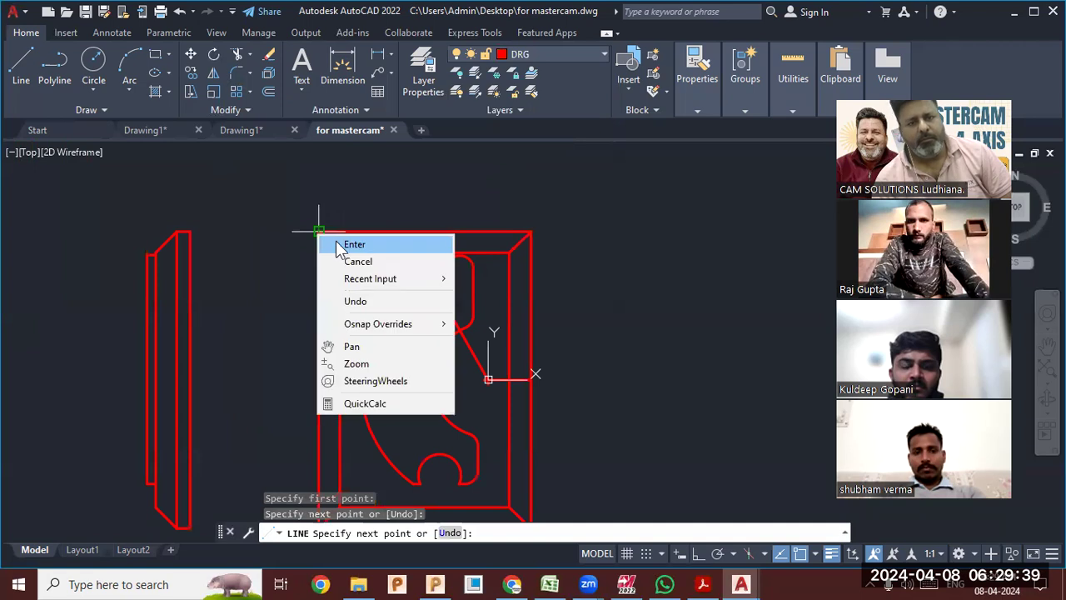
{"action": "left_click", "coordinate": [339, 245]}
{"action": "scroll", "coordinate": [544, 239], "scroll_direction": "down", "scroll_amount": 2}
{"action": "scroll", "coordinate": [544, 238], "scroll_direction": "up", "scroll_amount": 2}
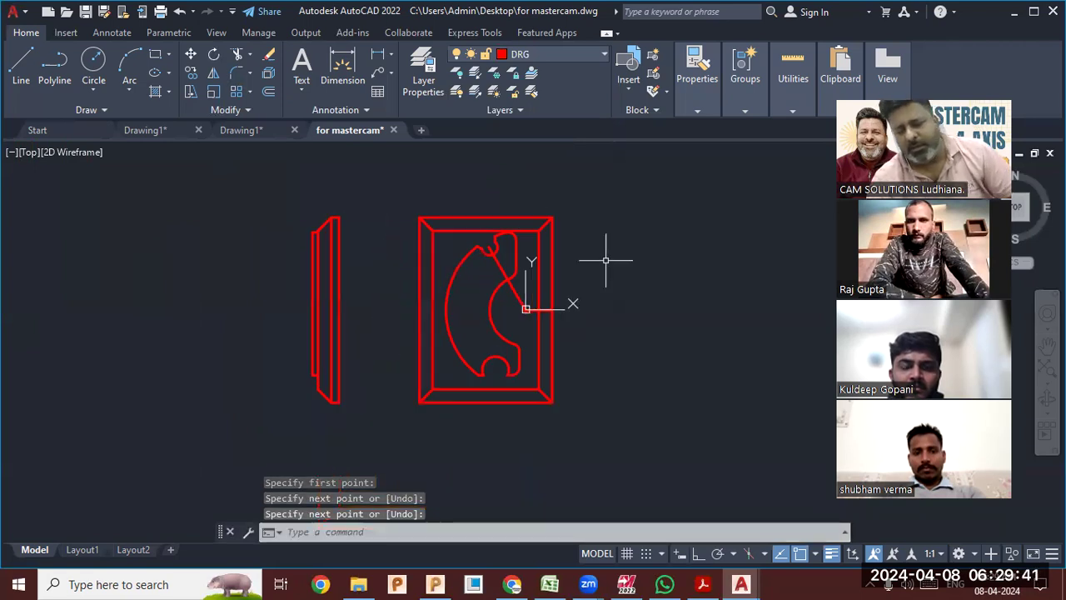
Start OVERKILL on all geometry of both views and enable Ignore polyline segment widths and Do not break polylines.
{"action": "key", "text": "space"}
{"action": "type", "text": "EXPLODE"}
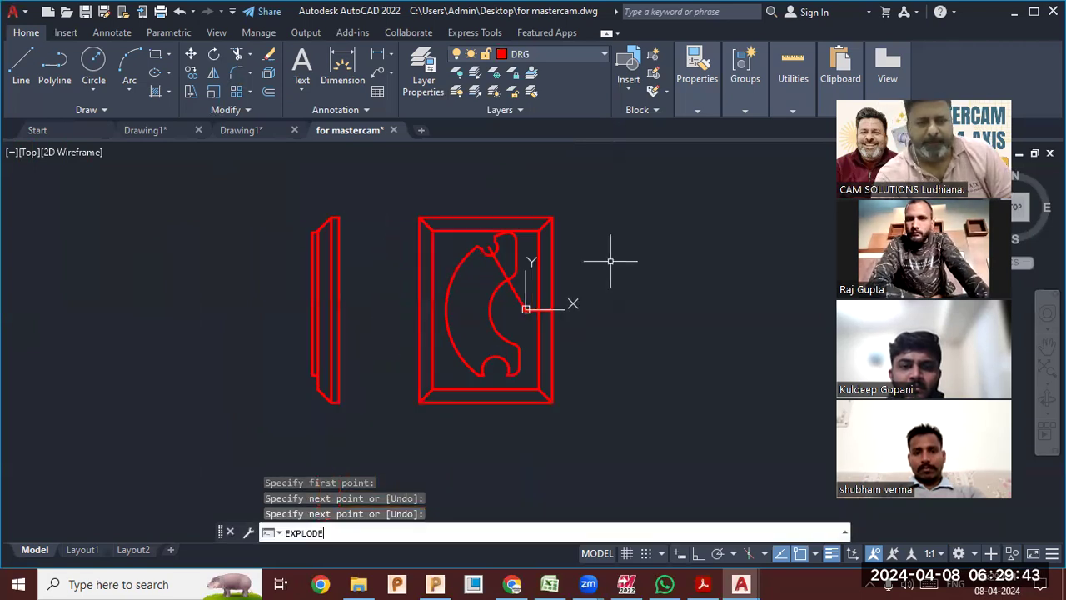
{"action": "key", "text": "Up"}
{"action": "key", "text": "Up"}
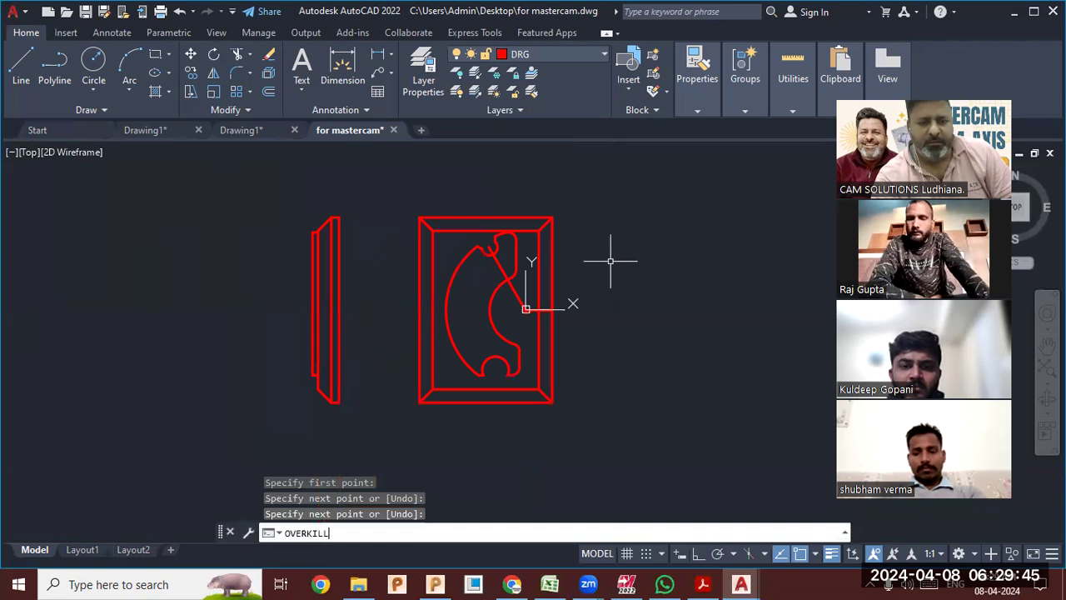
{"action": "key", "text": "Return"}
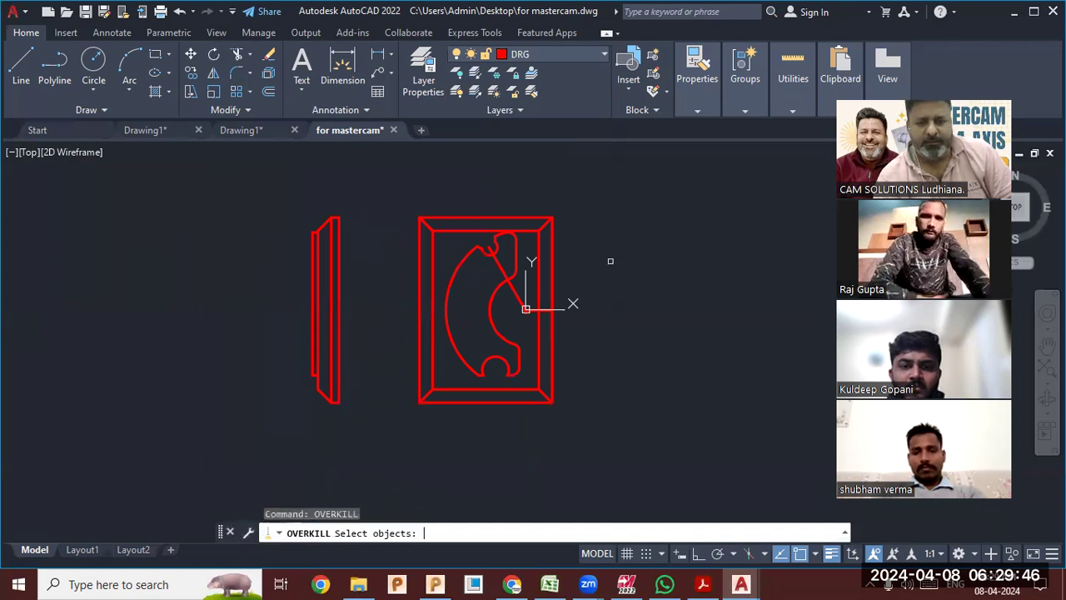
{"action": "left_click", "coordinate": [596, 320]}
{"action": "left_click", "coordinate": [254, 185]}
{"action": "key", "text": "Return"}
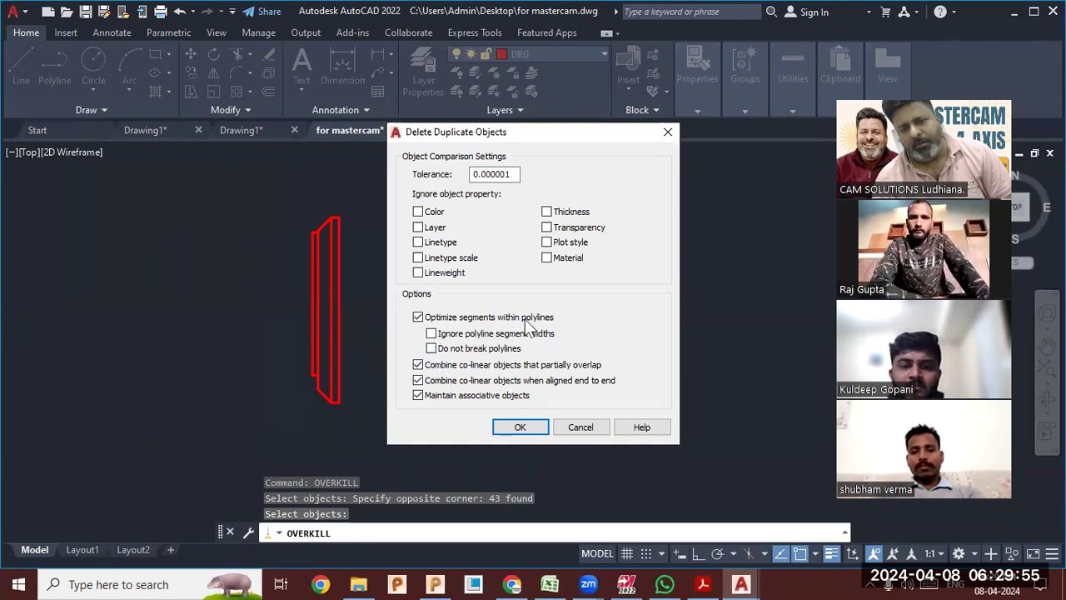
{"action": "left_click", "coordinate": [479, 335]}
{"action": "left_click", "coordinate": [471, 349]}
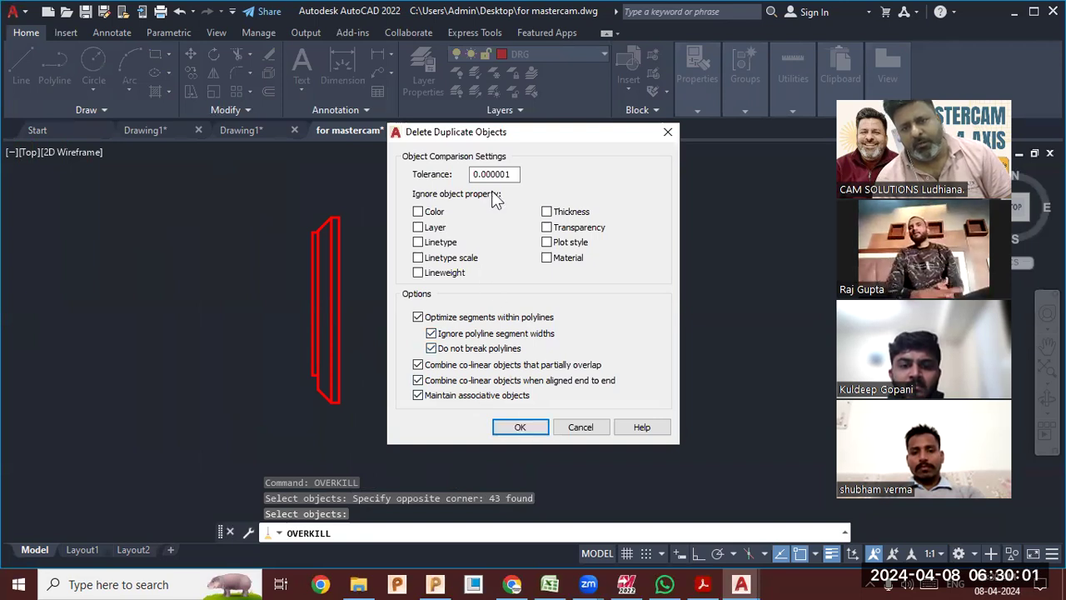
Ignore color, layer, linetype, linetype scale, lineweight, thickness, transparency and plot style in the comparison, and delete the duplicates.
{"action": "left_click", "coordinate": [433, 226]}
{"action": "left_click", "coordinate": [434, 212]}
{"action": "left_click", "coordinate": [443, 242]}
{"action": "left_click", "coordinate": [447, 258]}
{"action": "left_click", "coordinate": [448, 273]}
{"action": "left_click", "coordinate": [547, 212]}
{"action": "left_click", "coordinate": [547, 228]}
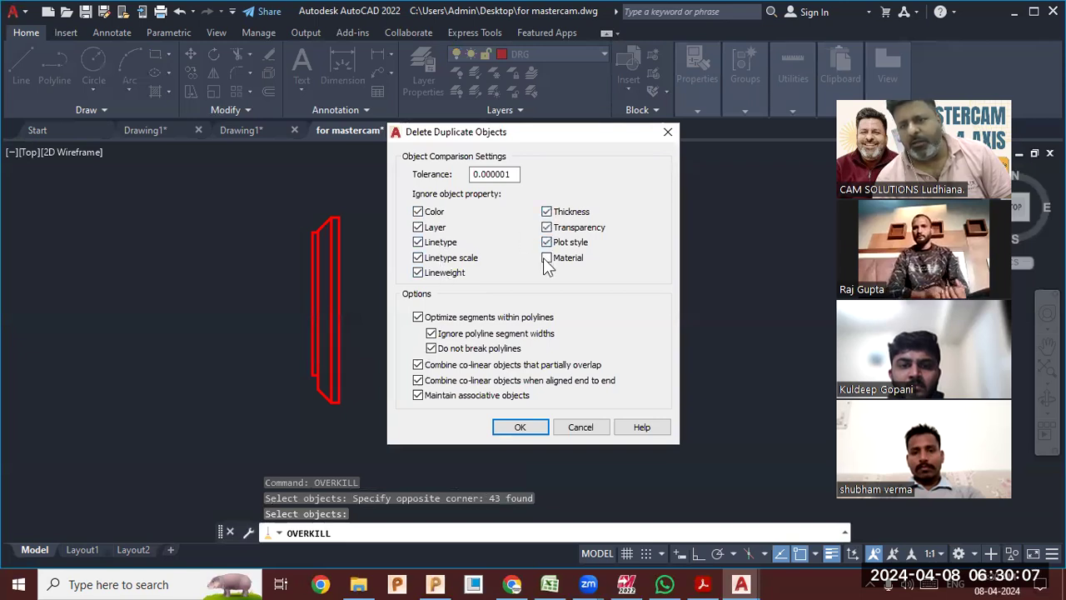
{"action": "left_click", "coordinate": [520, 427]}
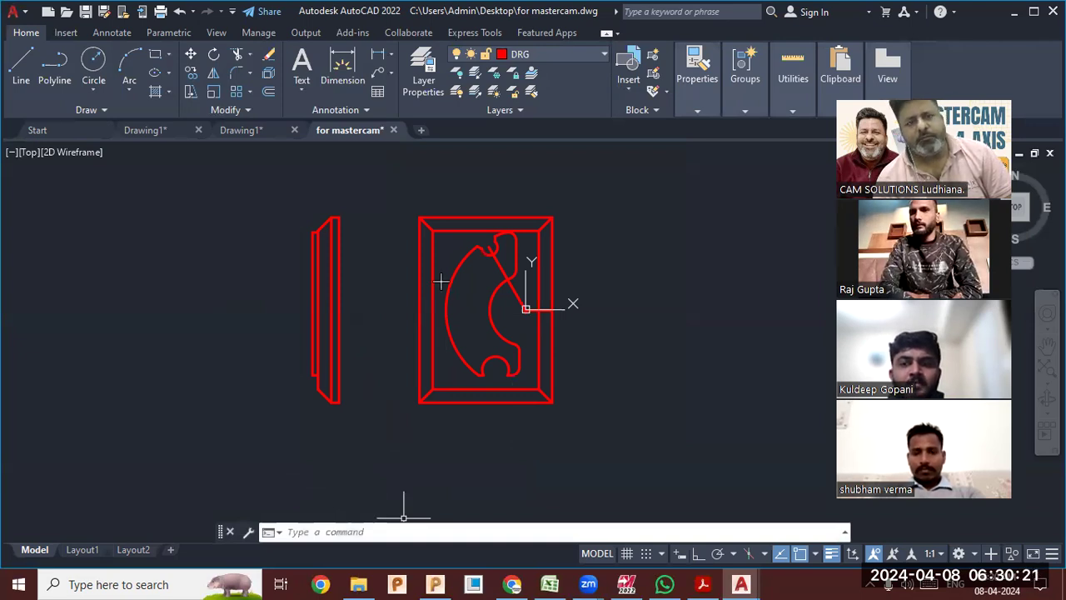
Switch to Mastercam and draw an overlapping 25 mm line along the outer frame's upper edge, starting at its left corner.
{"action": "left_click", "coordinate": [115, 70]}
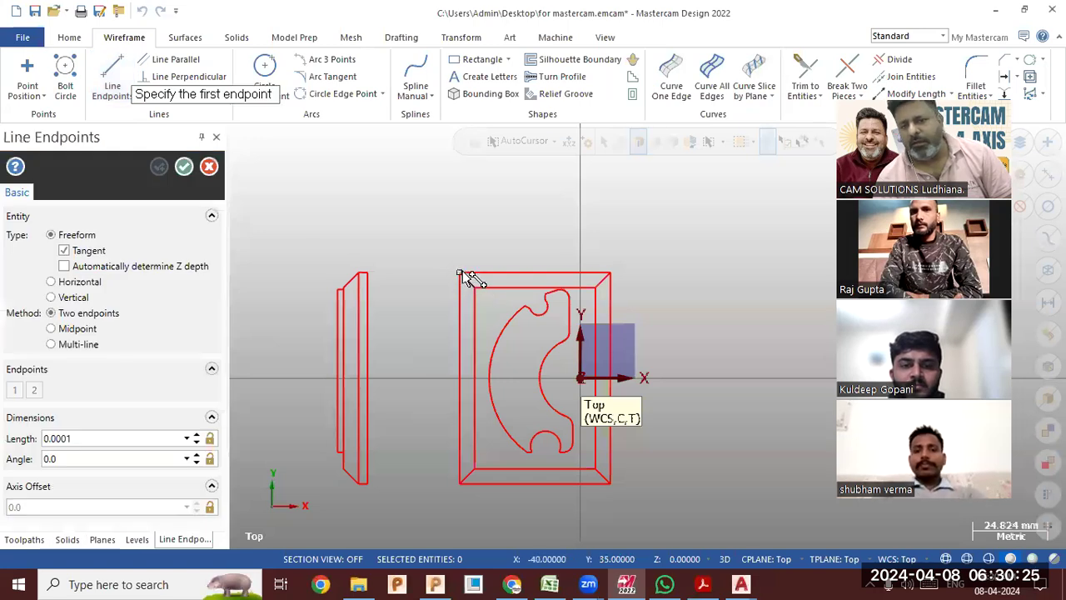
{"action": "left_click", "coordinate": [460, 273]}
{"action": "left_click", "coordinate": [549, 276]}
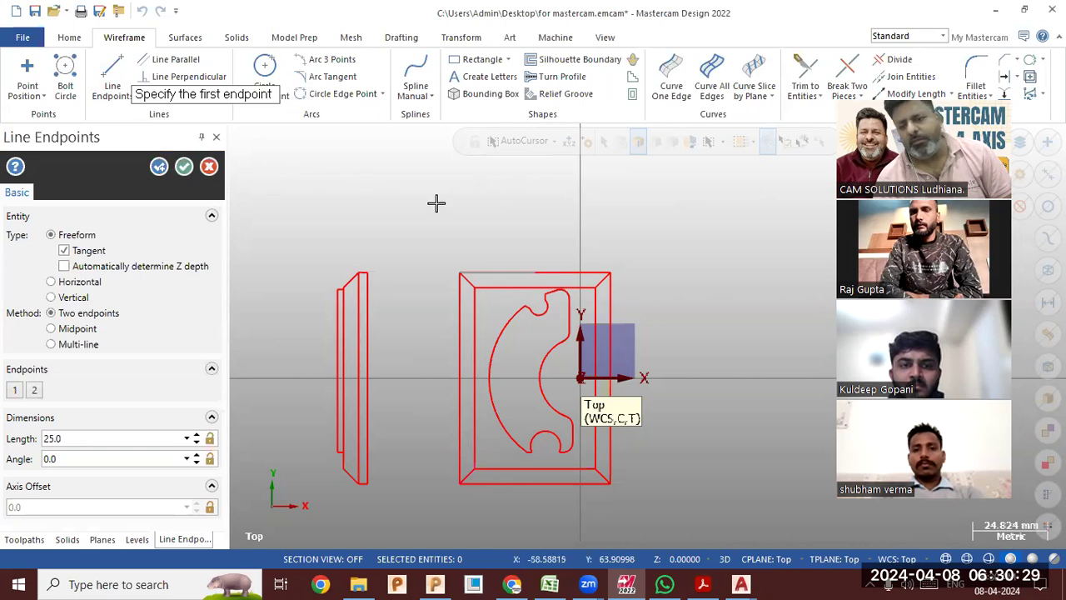
{"action": "left_click", "coordinate": [184, 167]}
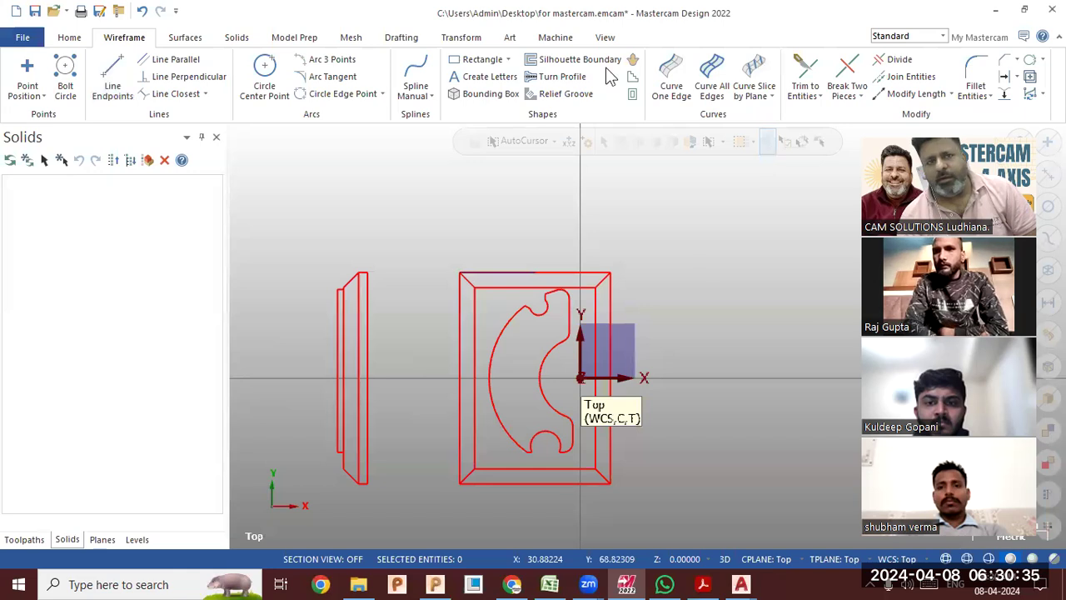
Run the FindOverlap.dll add-in from the chooks folder.
{"action": "left_click", "coordinate": [73, 41]}
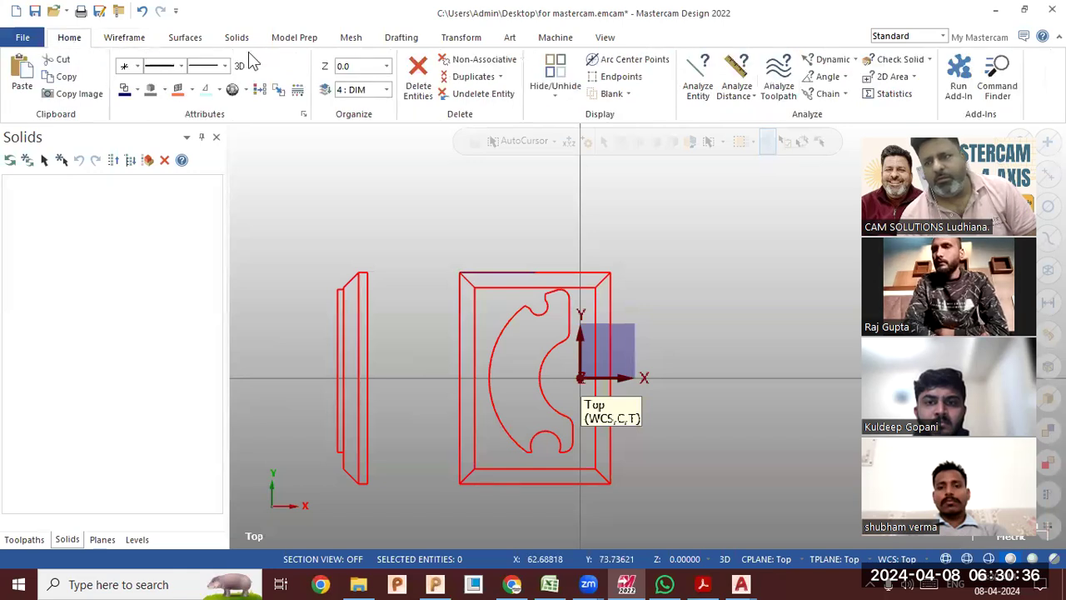
{"action": "left_click", "coordinate": [954, 88]}
{"action": "left_click", "coordinate": [191, 470]}
{"action": "left_click", "coordinate": [194, 487]}
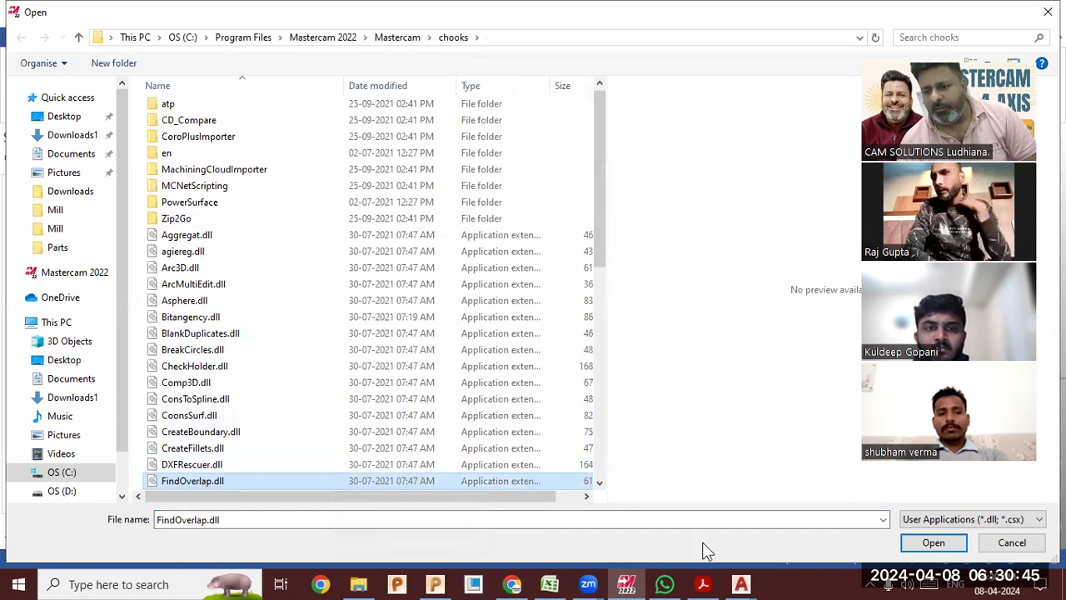
{"action": "left_click", "coordinate": [931, 542]}
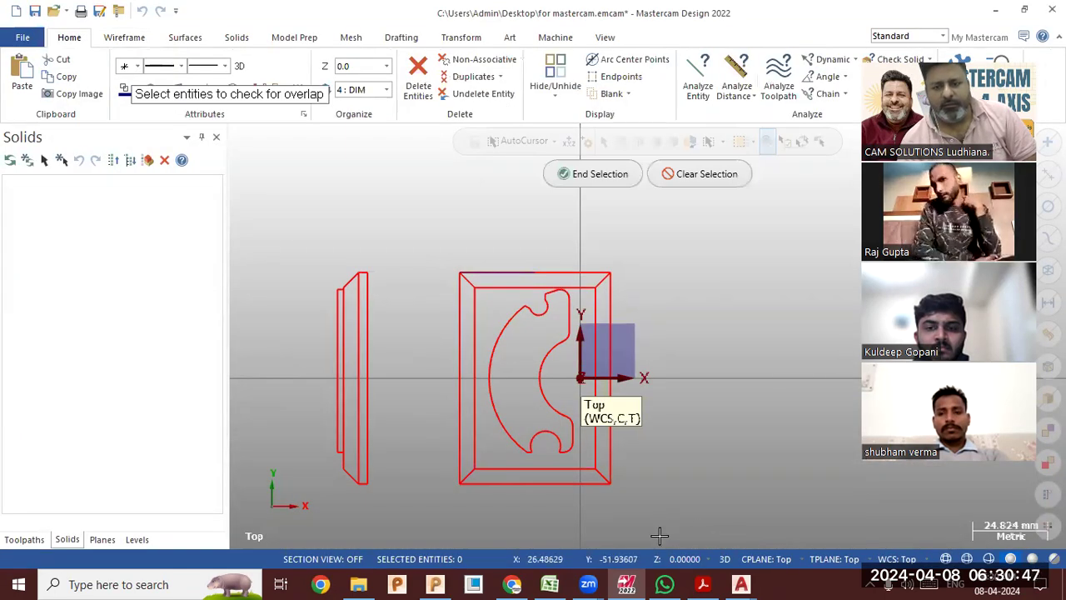
Check all geometry of both views for overlaps and clean up the overlapping entities.
{"action": "left_click_drag", "start_coordinate": [652, 535], "coordinate": [297, 245]}
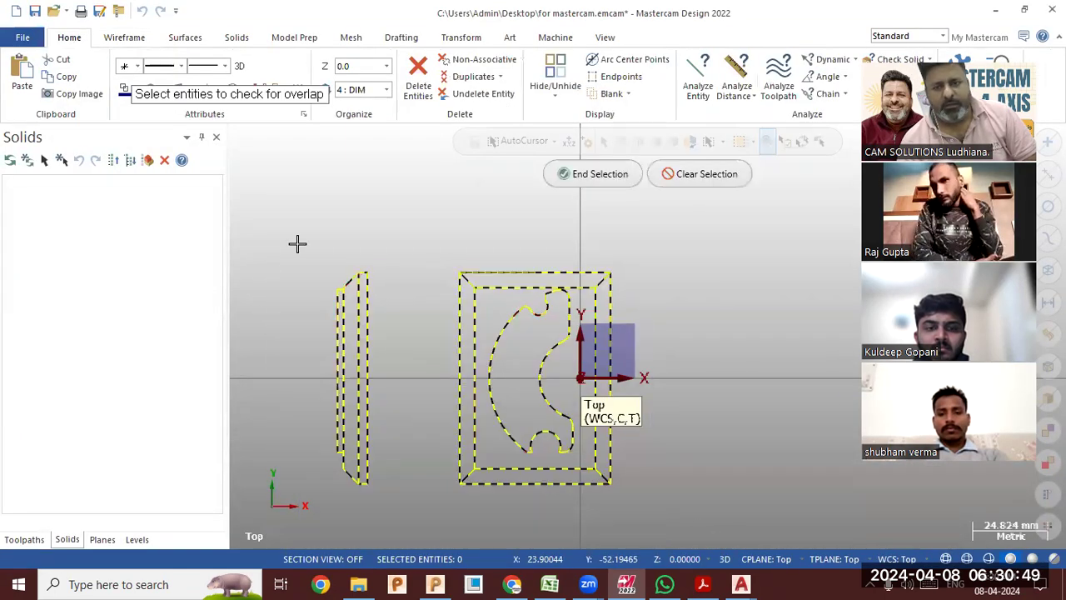
{"action": "left_click", "coordinate": [585, 177]}
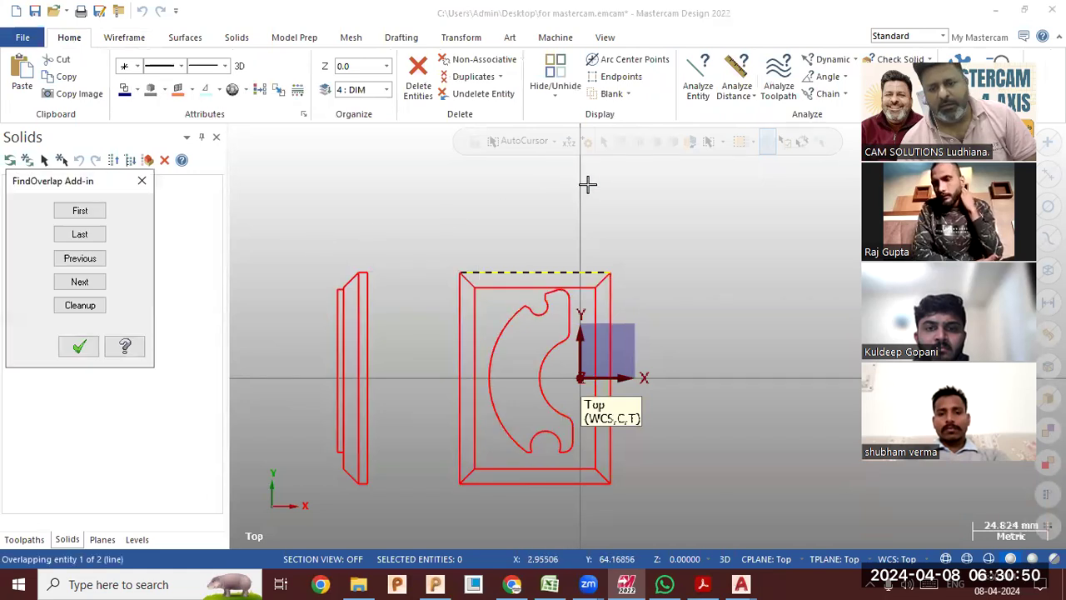
{"action": "left_click", "coordinate": [80, 308]}
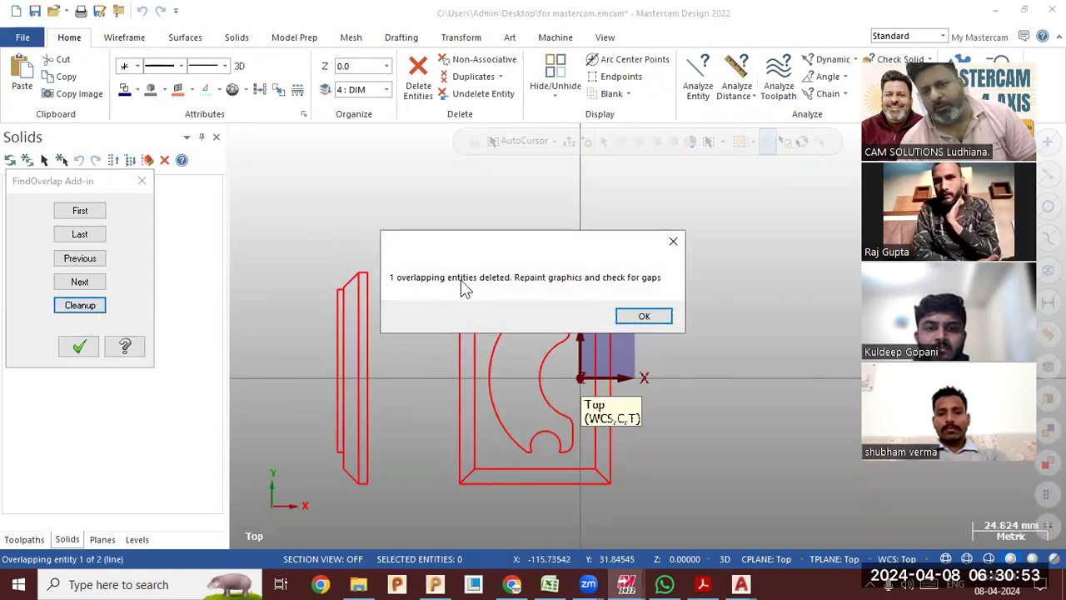
{"action": "left_click", "coordinate": [644, 317]}
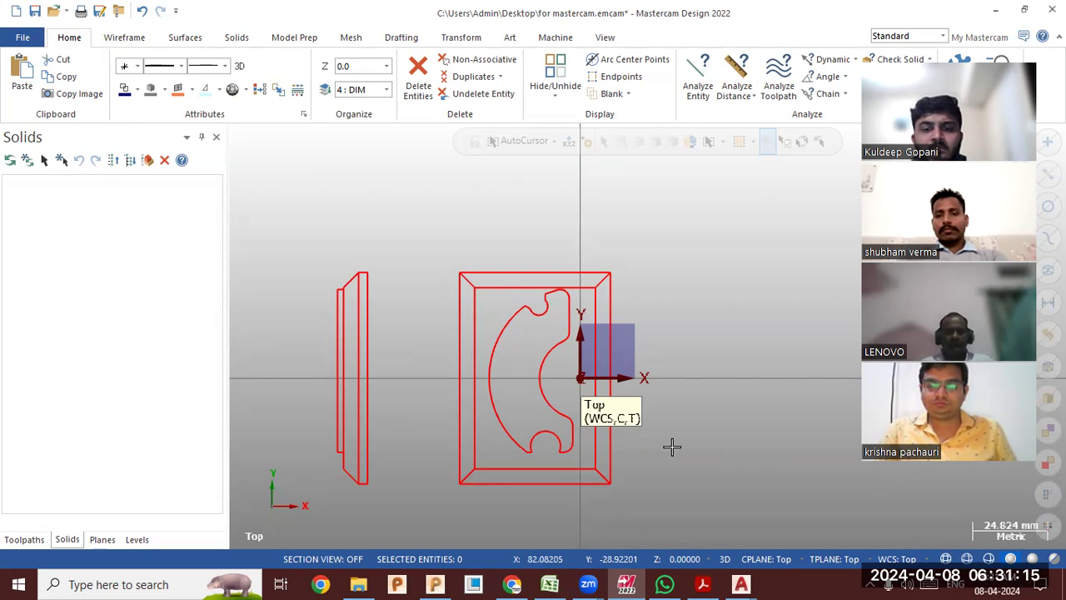
{"action": "scroll", "coordinate": [439, 376], "scroll_direction": "up", "scroll_amount": 2}
{"action": "scroll", "coordinate": [439, 376], "scroll_direction": "up", "scroll_amount": 1}
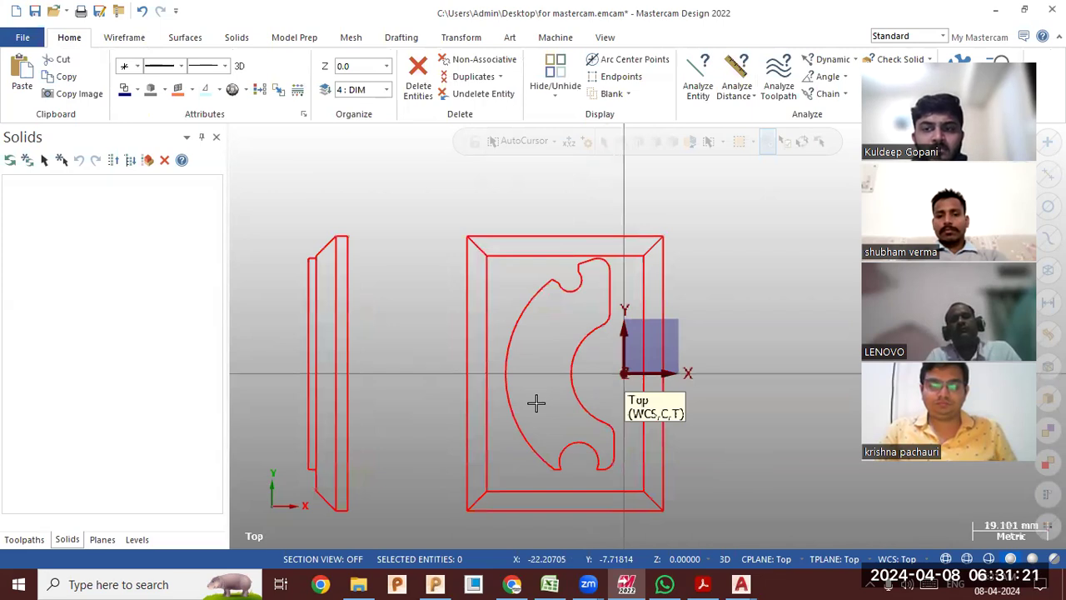
Start a solid extrude and chain the four edges of the plate's outer rectangle as its profile.
{"action": "scroll", "coordinate": [409, 495], "scroll_direction": "down", "scroll_amount": 1}
{"action": "left_click_drag", "start_coordinate": [370, 527], "coordinate": [291, 251]}
{"action": "middle_click_drag", "start_coordinate": [514, 388], "coordinate": [680, 184]}
{"action": "scroll", "coordinate": [679, 184], "scroll_direction": "down", "scroll_amount": 1}
{"action": "scroll", "coordinate": [647, 264], "scroll_direction": "up", "scroll_amount": 1}
{"action": "mouse_move", "coordinate": [663, 339]}
{"action": "middle_mouse_down"}
{"action": "mouse_move", "coordinate": [675, 308]}
{"action": "mouse_move", "coordinate": [692, 321]}
{"action": "mouse_move", "coordinate": [678, 340]}
{"action": "middle_mouse_up"}
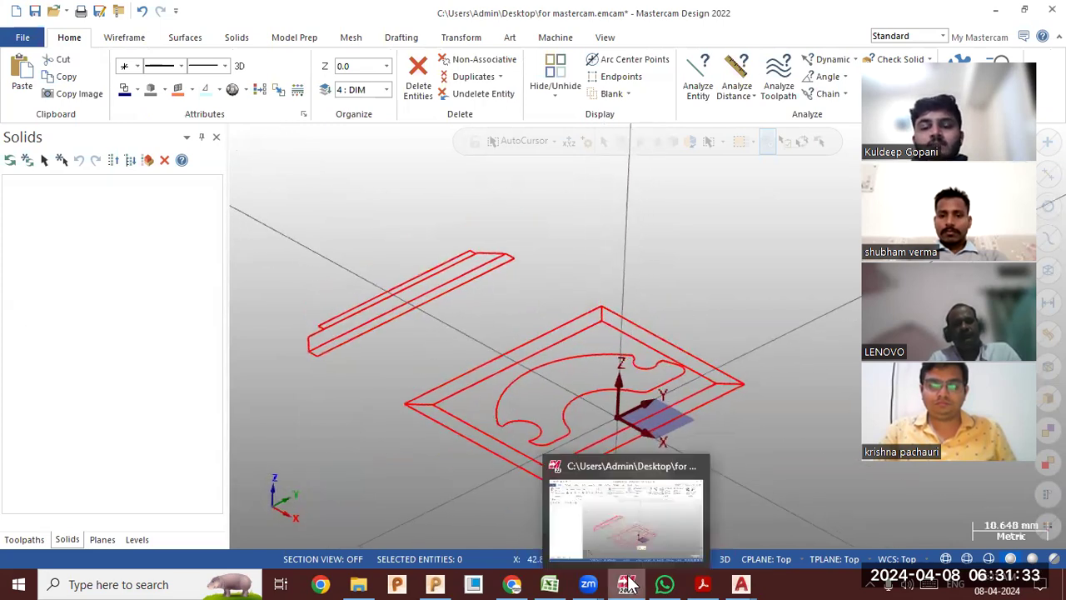
{"action": "left_click", "coordinate": [236, 39]}
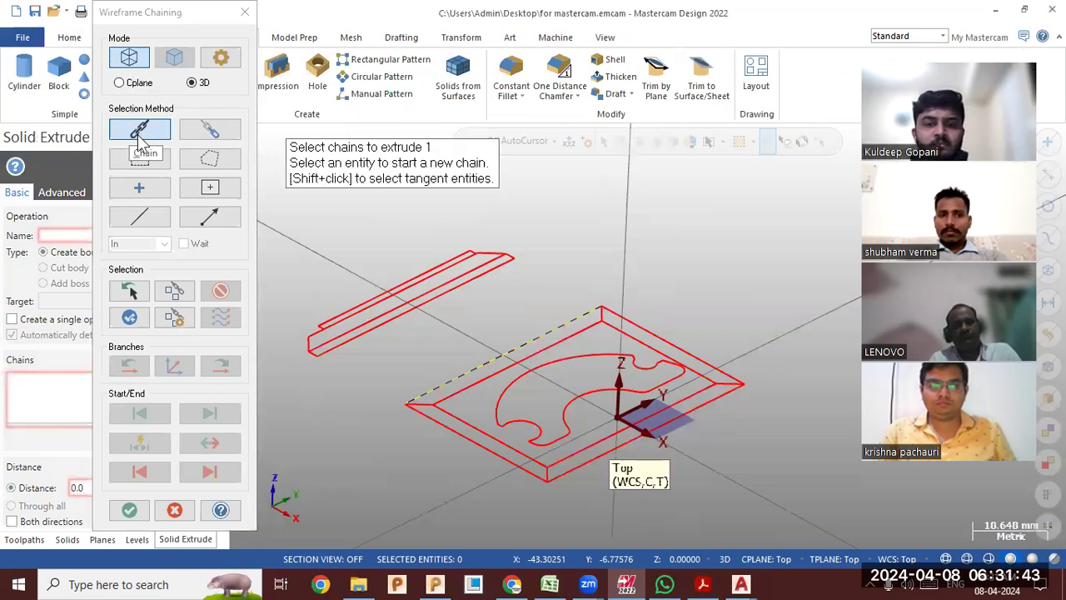
{"action": "left_click", "coordinate": [440, 379]}
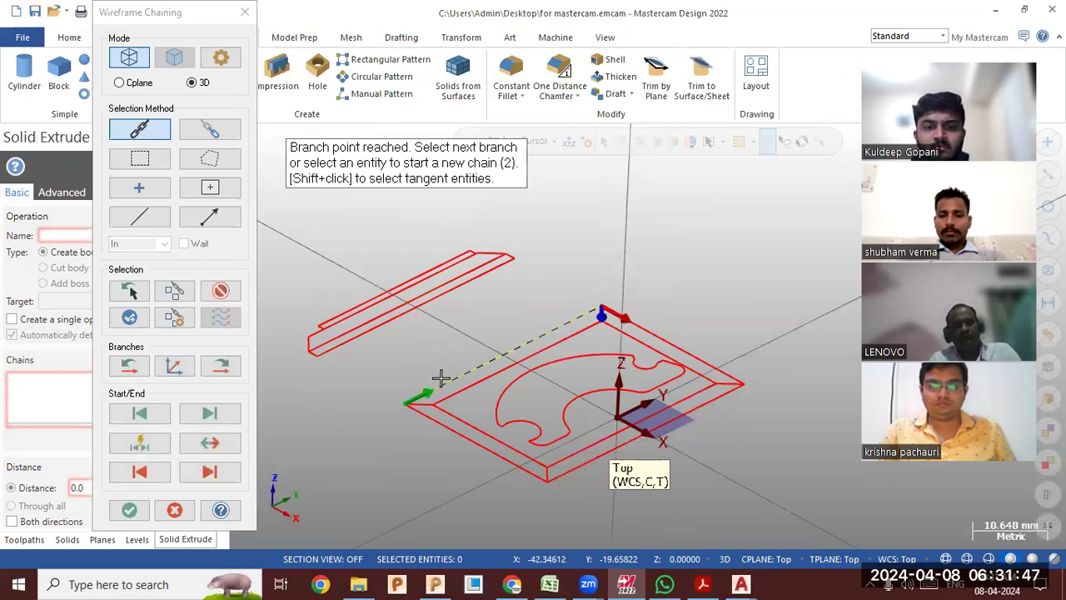
{"action": "scroll", "coordinate": [571, 274], "scroll_direction": "up", "scroll_amount": 3}
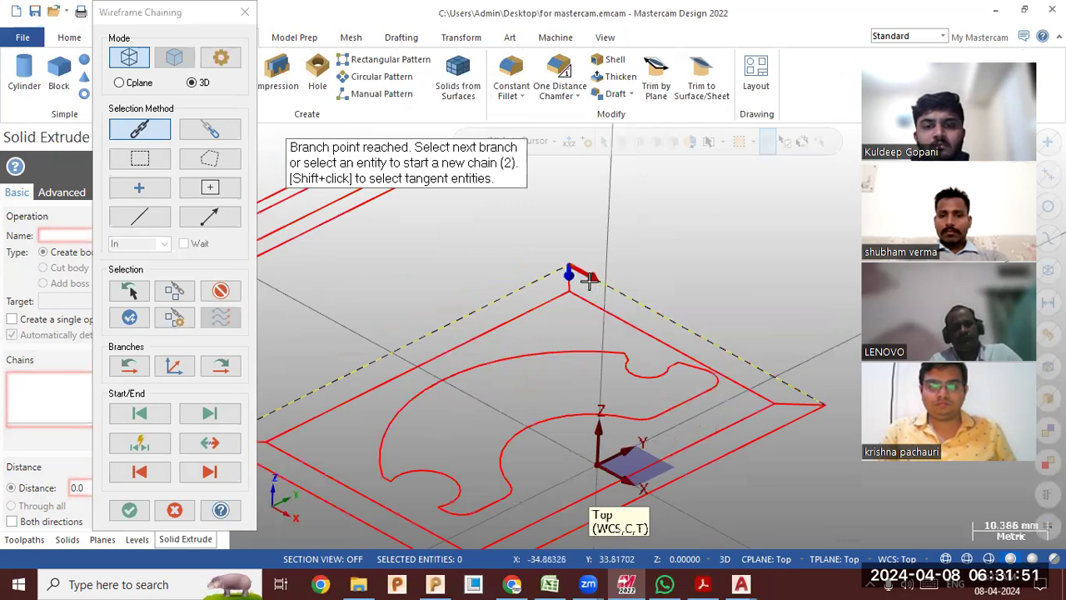
{"action": "left_click", "coordinate": [573, 271]}
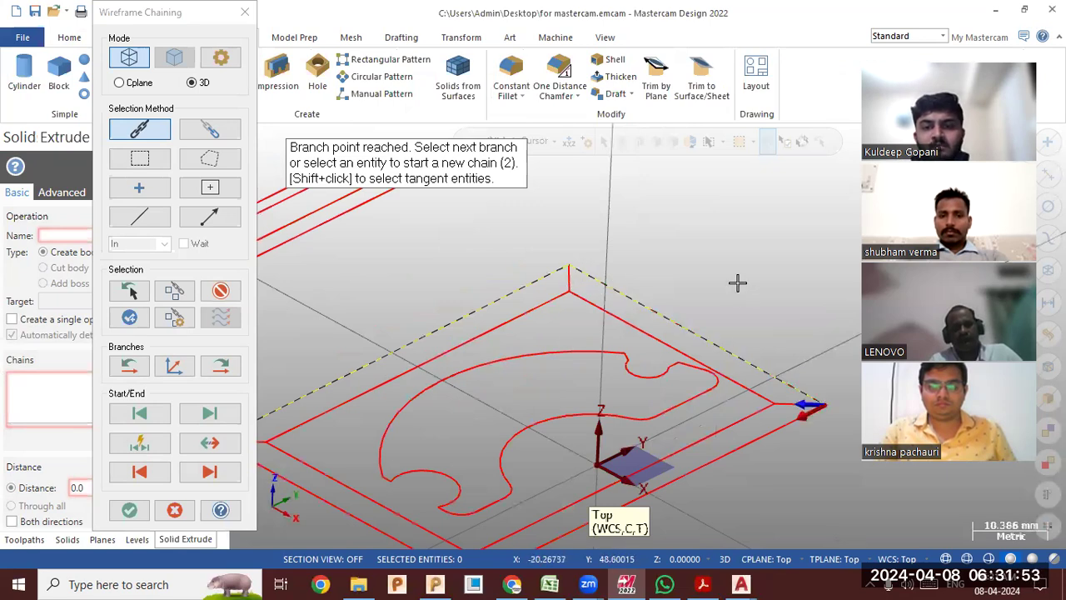
{"action": "scroll", "coordinate": [787, 401], "scroll_direction": "down", "scroll_amount": 1}
{"action": "left_click", "coordinate": [686, 432]}
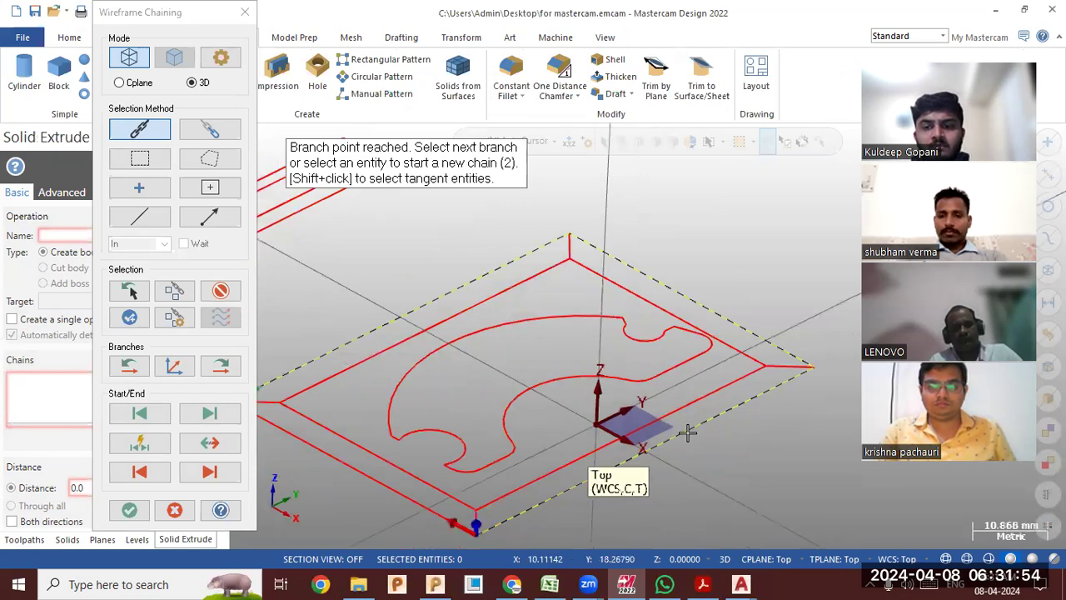
{"action": "left_click", "coordinate": [459, 526]}
{"action": "scroll", "coordinate": [707, 303], "scroll_direction": "down", "scroll_amount": 1}
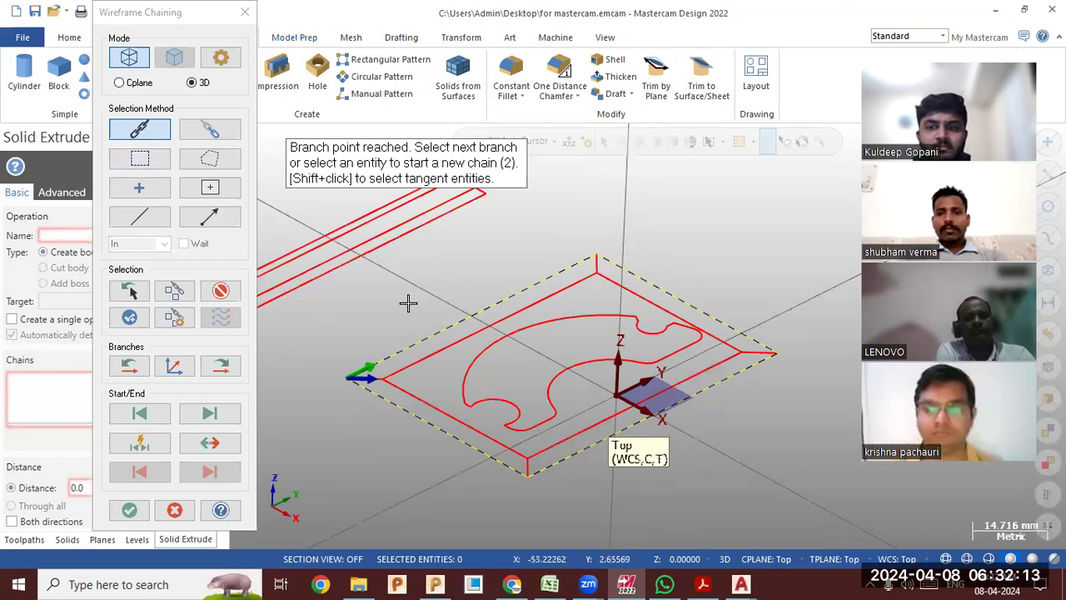
{"action": "left_click", "coordinate": [129, 510]}
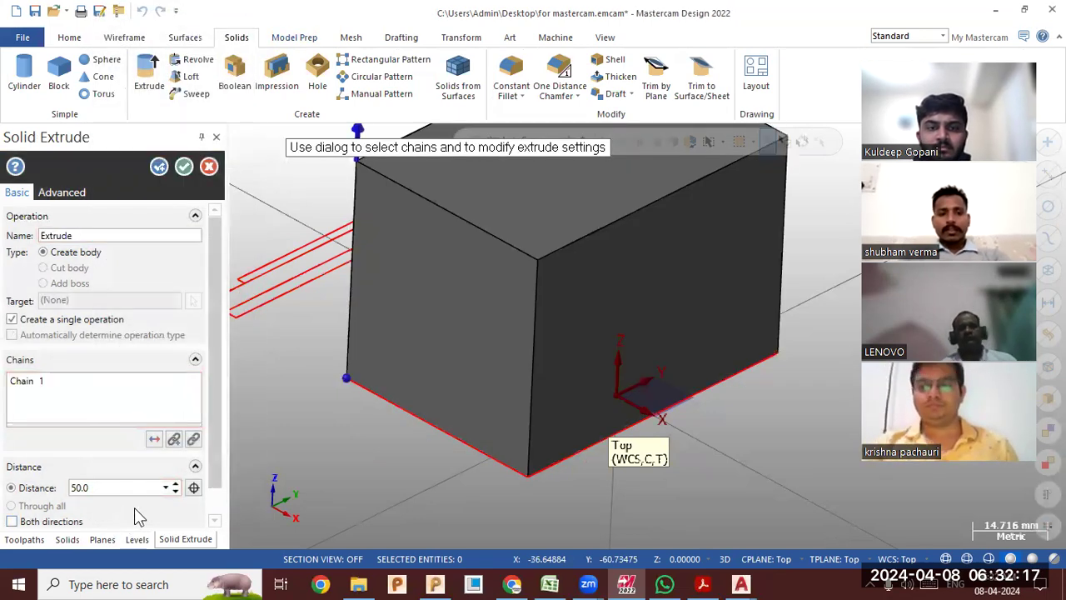
Reverse the extrusion downward, take its 3 mm distance from the length of a short side-view edge, and create the base body.
{"action": "left_click", "coordinate": [154, 439]}
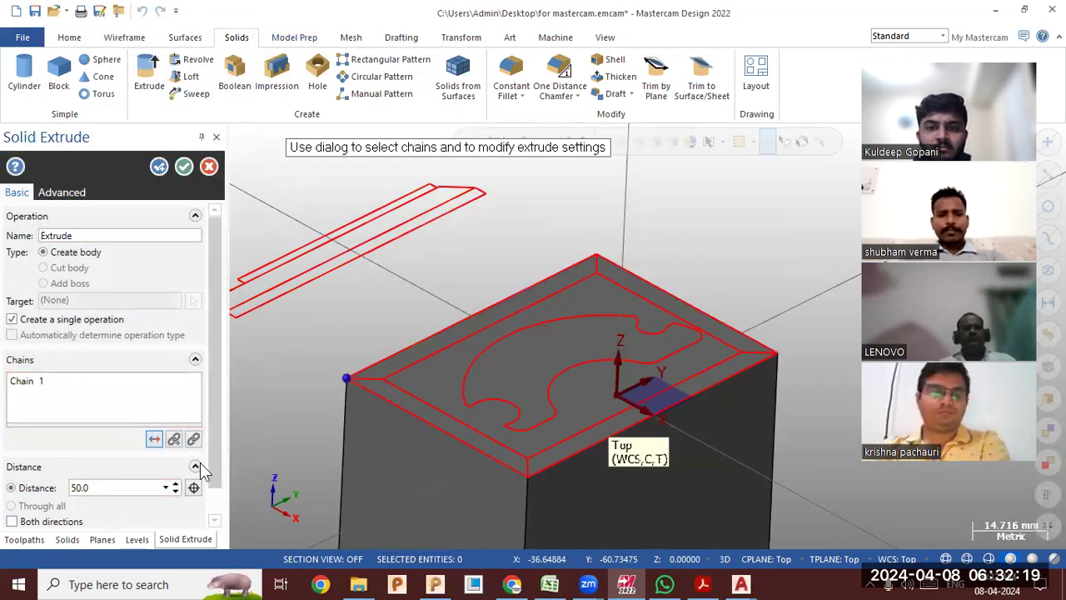
{"action": "scroll", "coordinate": [680, 214], "scroll_direction": "down", "scroll_amount": 1}
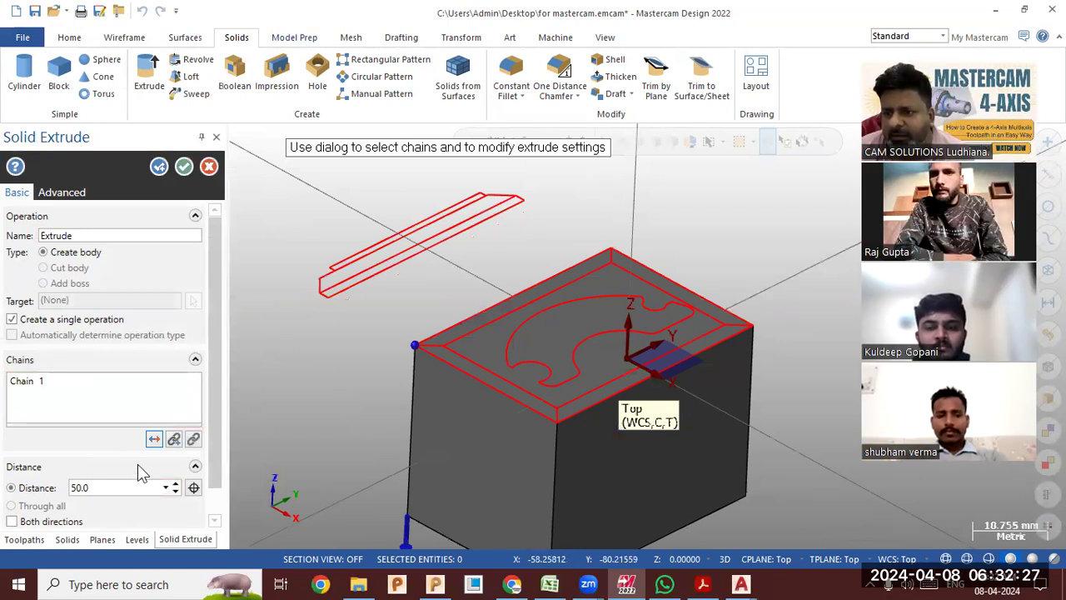
{"action": "double_click", "coordinate": [97, 491]}
{"action": "right_click", "coordinate": [97, 493]}
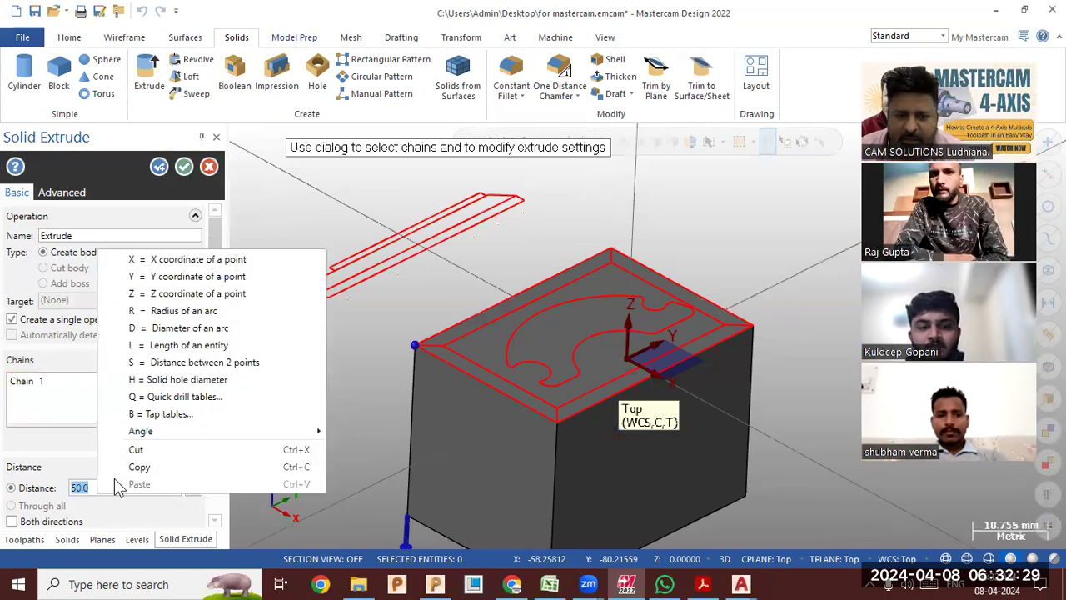
{"action": "left_click", "coordinate": [198, 355]}
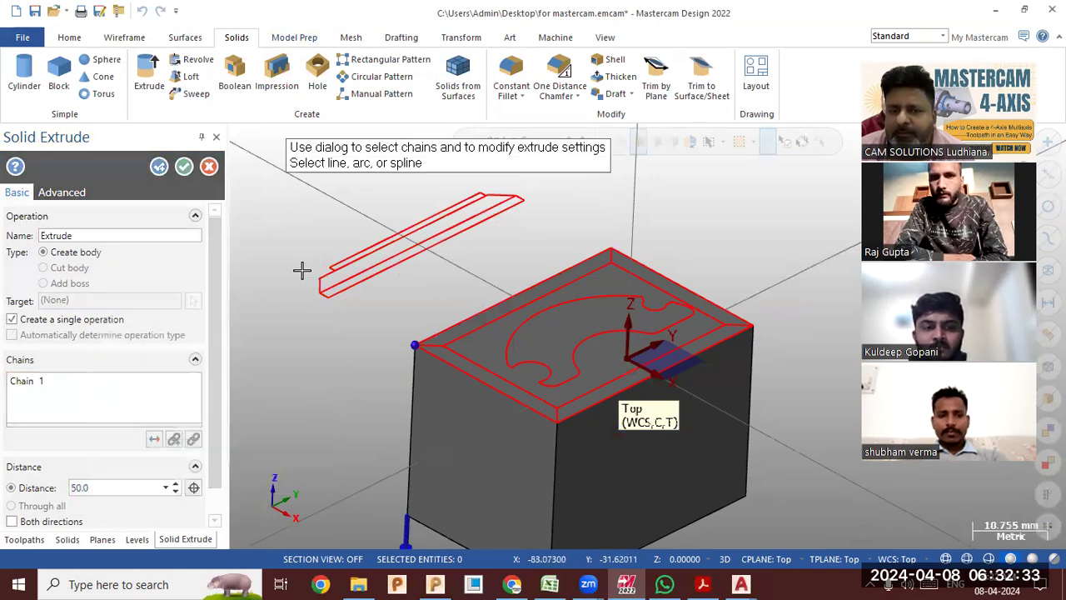
{"action": "scroll", "coordinate": [302, 314], "scroll_direction": "up", "scroll_amount": 3}
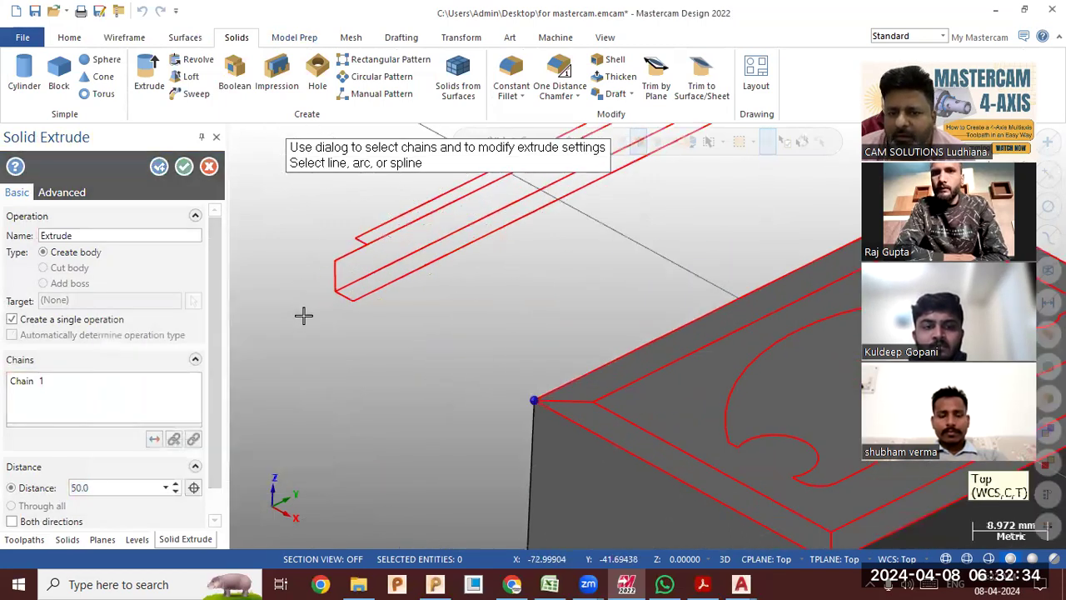
{"action": "left_click", "coordinate": [353, 289]}
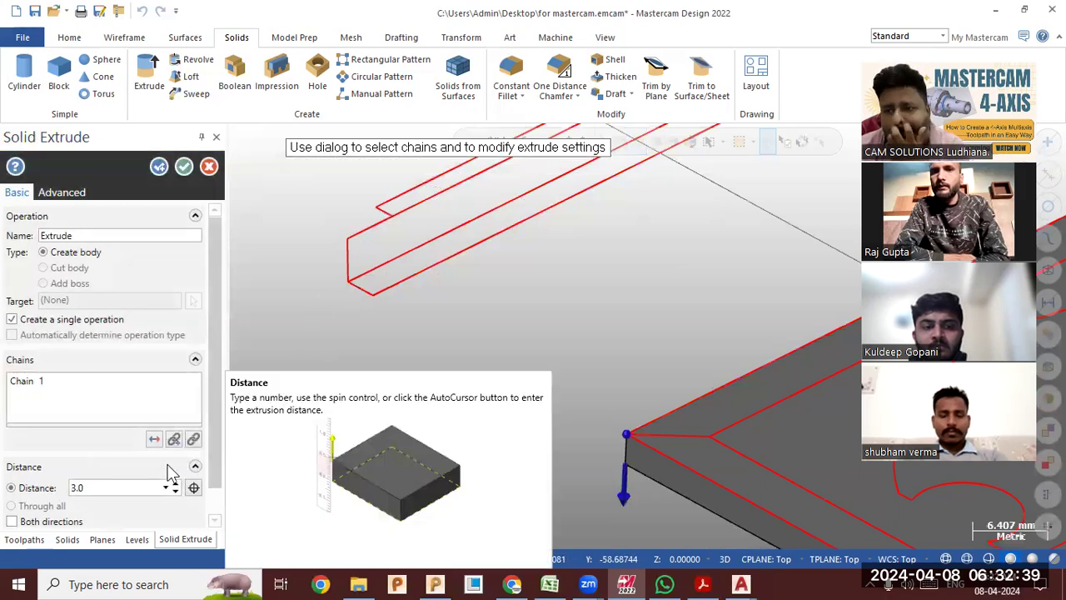
{"action": "scroll", "coordinate": [177, 468], "scroll_direction": "down", "scroll_amount": 1}
{"action": "scroll", "coordinate": [476, 286], "scroll_direction": "down", "scroll_amount": 4}
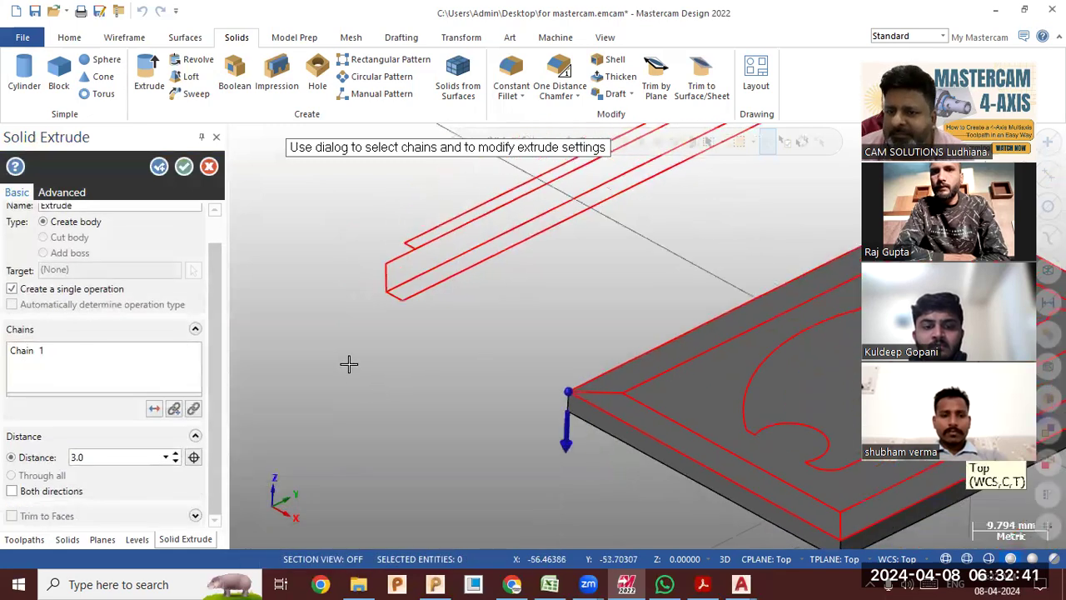
{"action": "scroll", "coordinate": [395, 378], "scroll_direction": "down", "scroll_amount": 2}
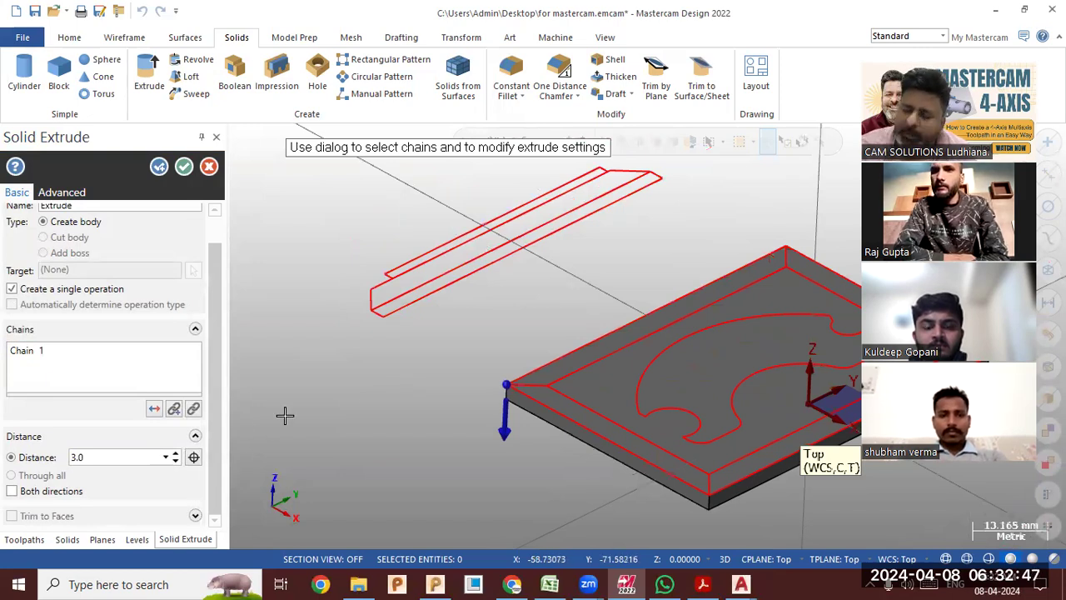
{"action": "scroll", "coordinate": [409, 364], "scroll_direction": "down", "scroll_amount": 1}
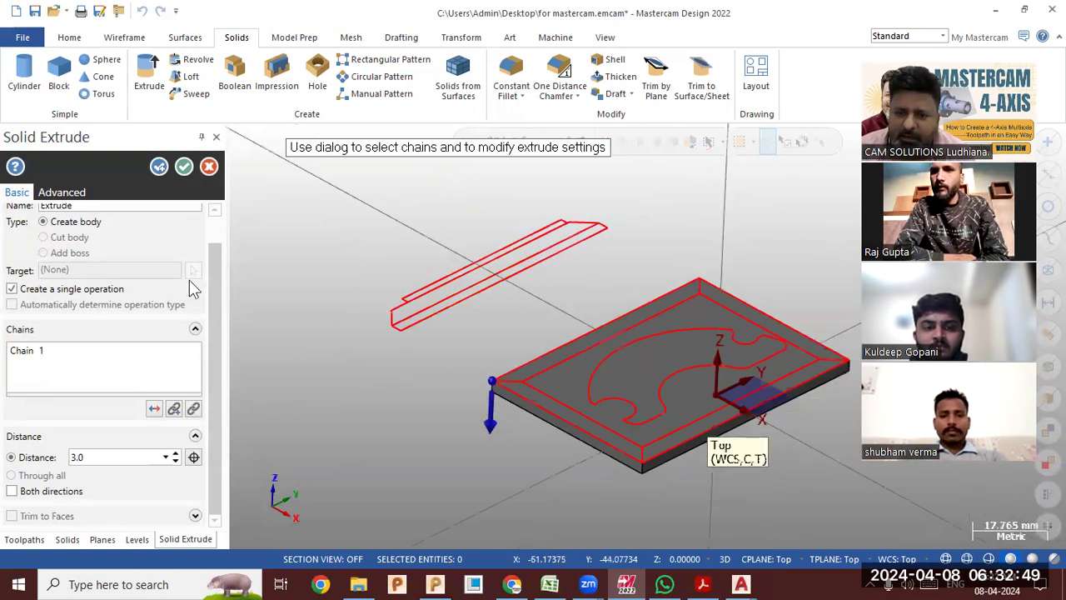
{"action": "left_click", "coordinate": [159, 167]}
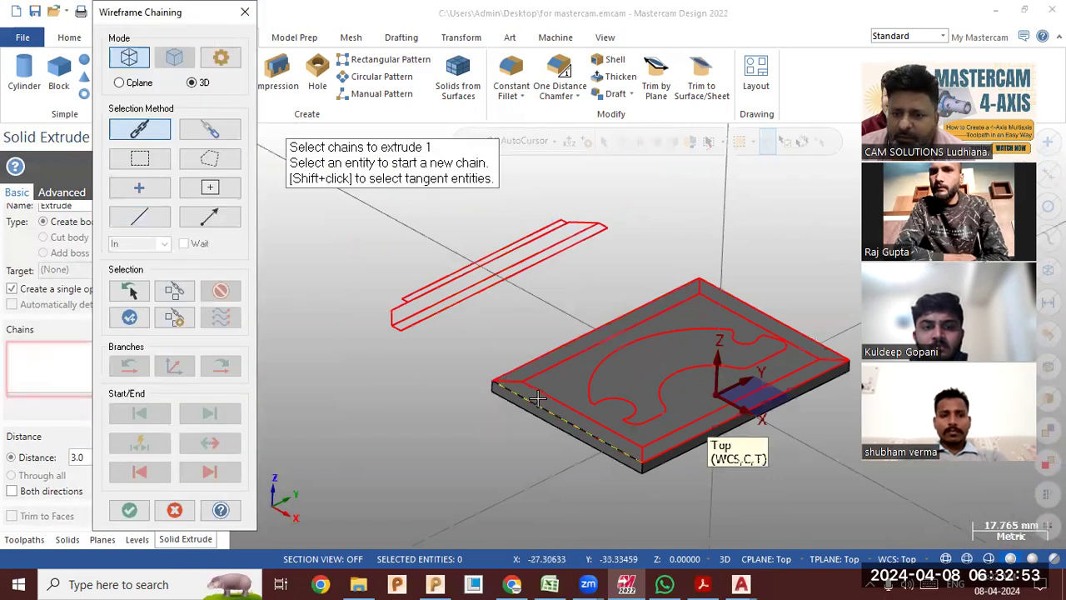
Chain the plate's outer rectangle again for a second extrusion and reverse its direction so it goes upward.
{"action": "left_click", "coordinate": [518, 397]}
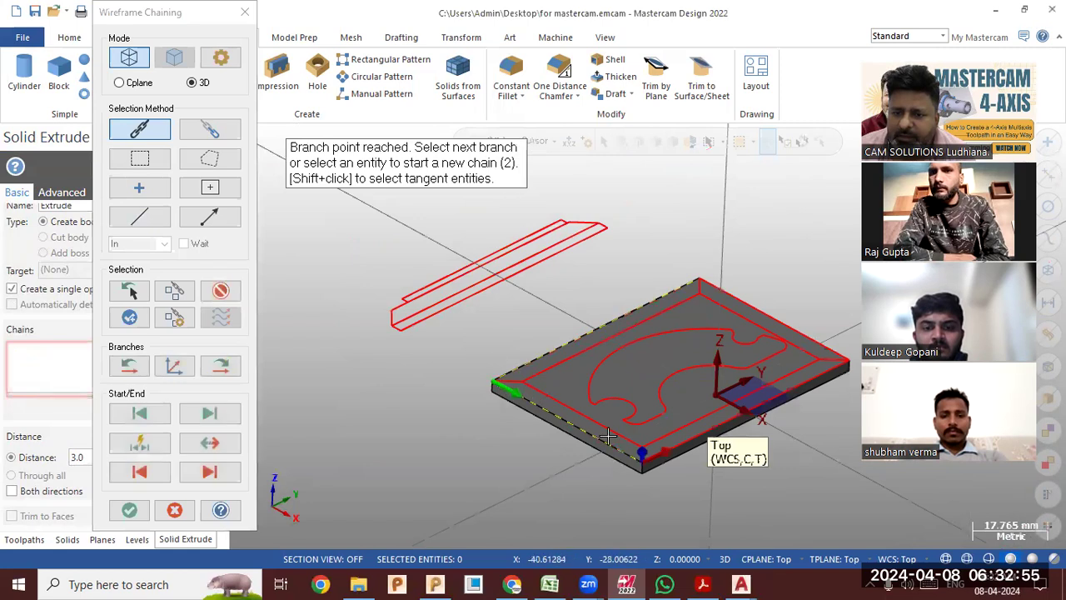
{"action": "left_click", "coordinate": [663, 451]}
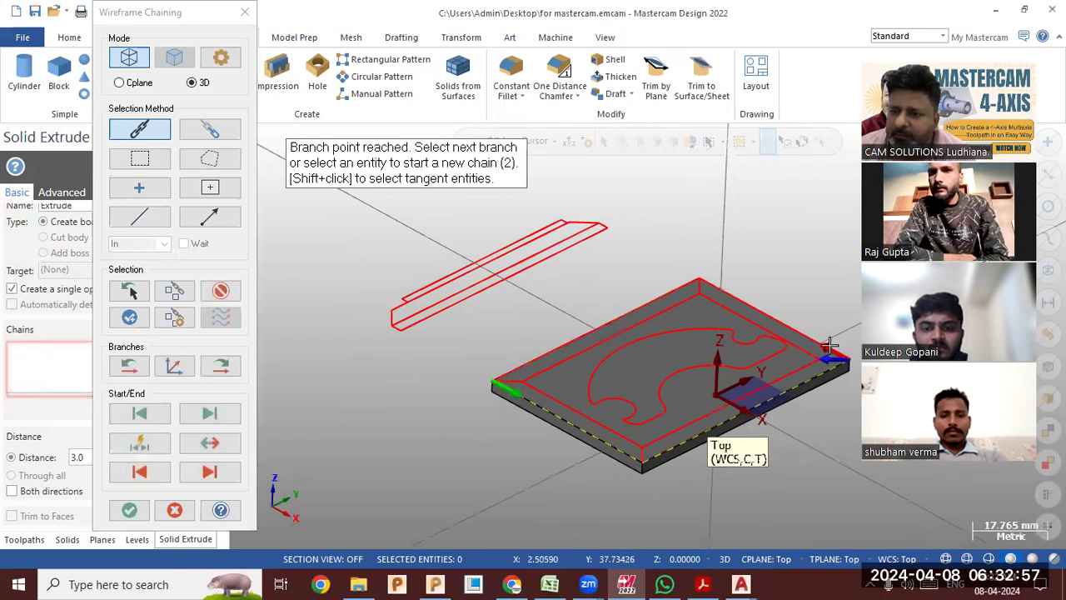
{"action": "left_click", "coordinate": [799, 328]}
{"action": "left_click", "coordinate": [681, 288]}
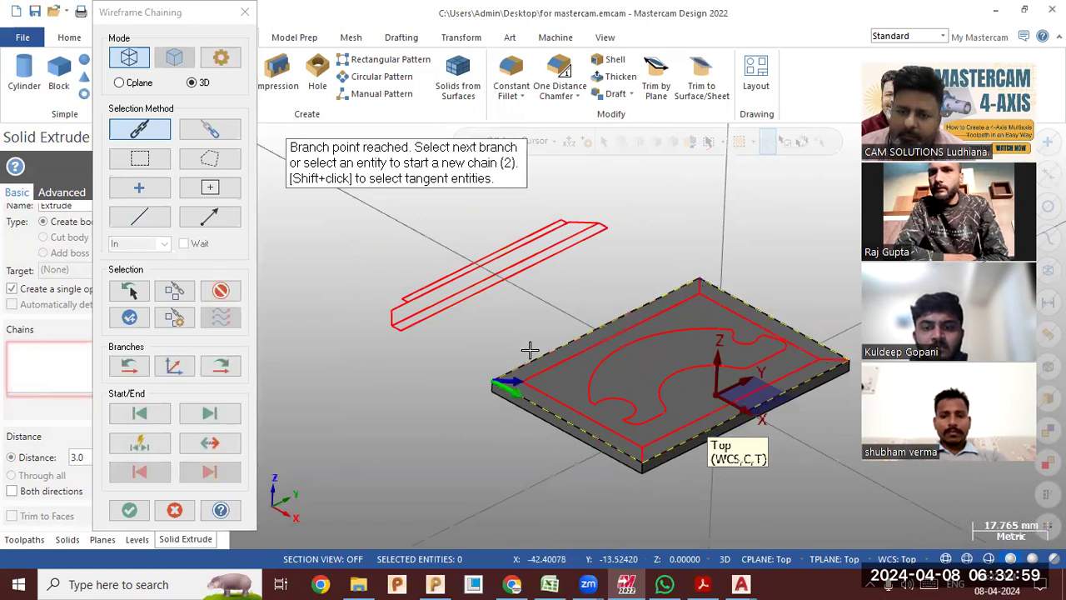
{"action": "left_click", "coordinate": [131, 509]}
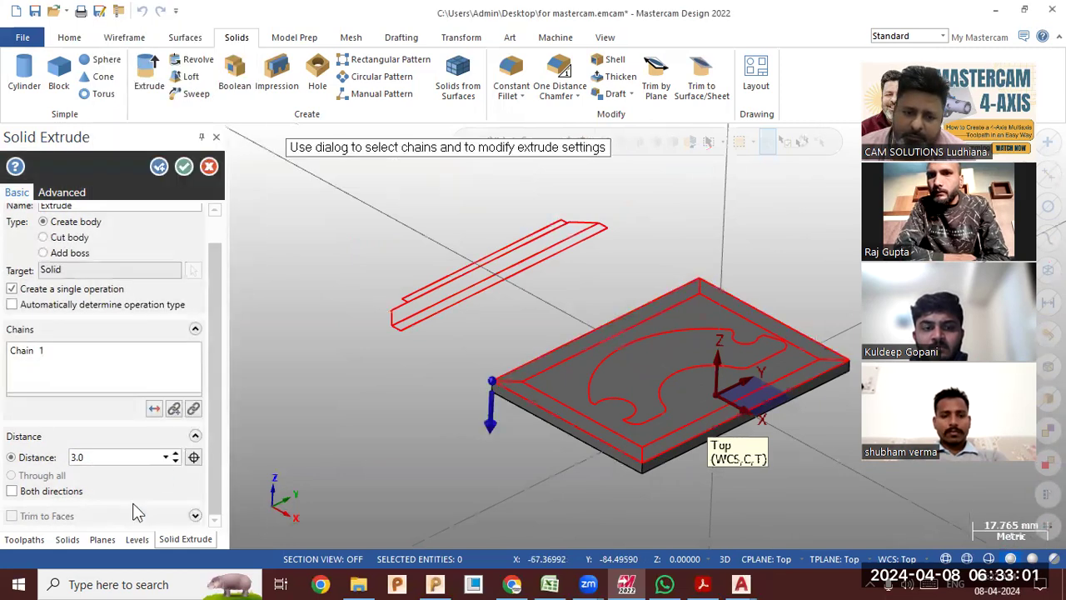
{"action": "left_click", "coordinate": [153, 408]}
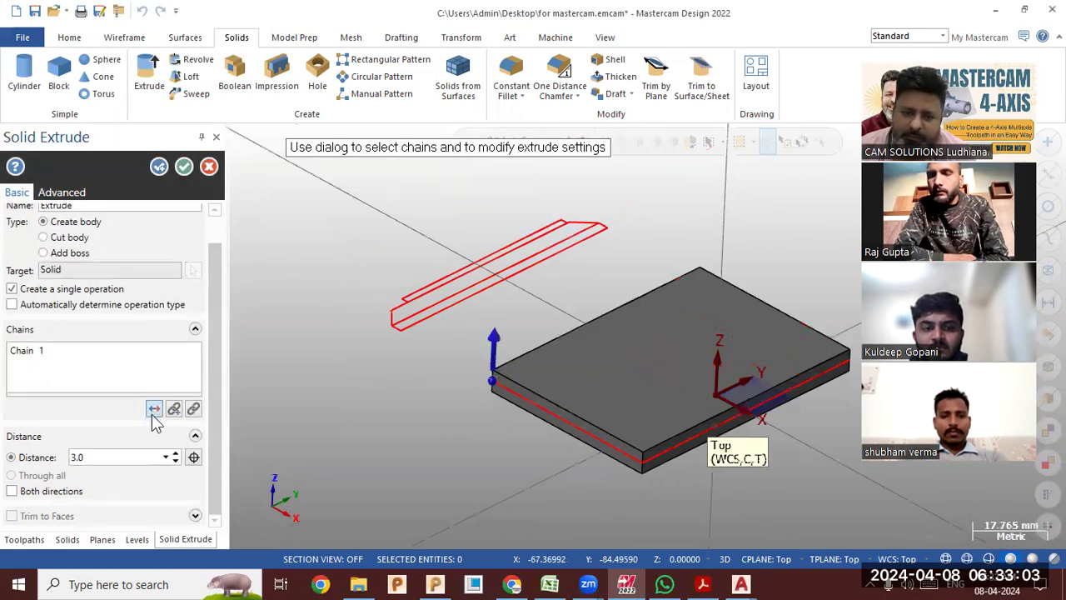
Try to take the extrusion distance from the two endpoints of the slanted edge in the side view.
{"action": "right_click", "coordinate": [133, 453]}
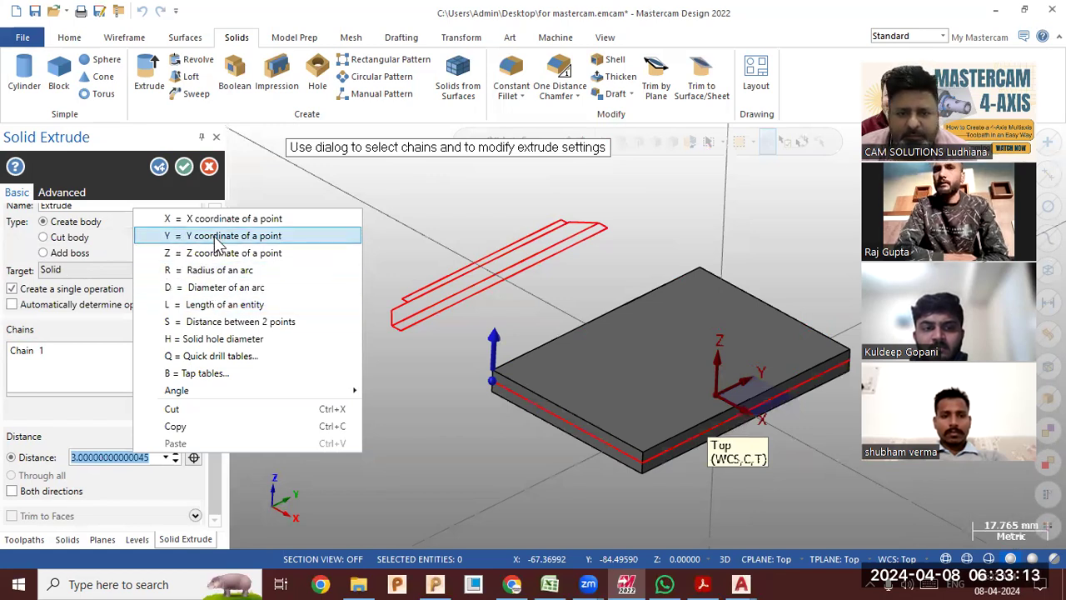
{"action": "left_click", "coordinate": [221, 323]}
{"action": "scroll", "coordinate": [388, 317], "scroll_direction": "up", "scroll_amount": 5}
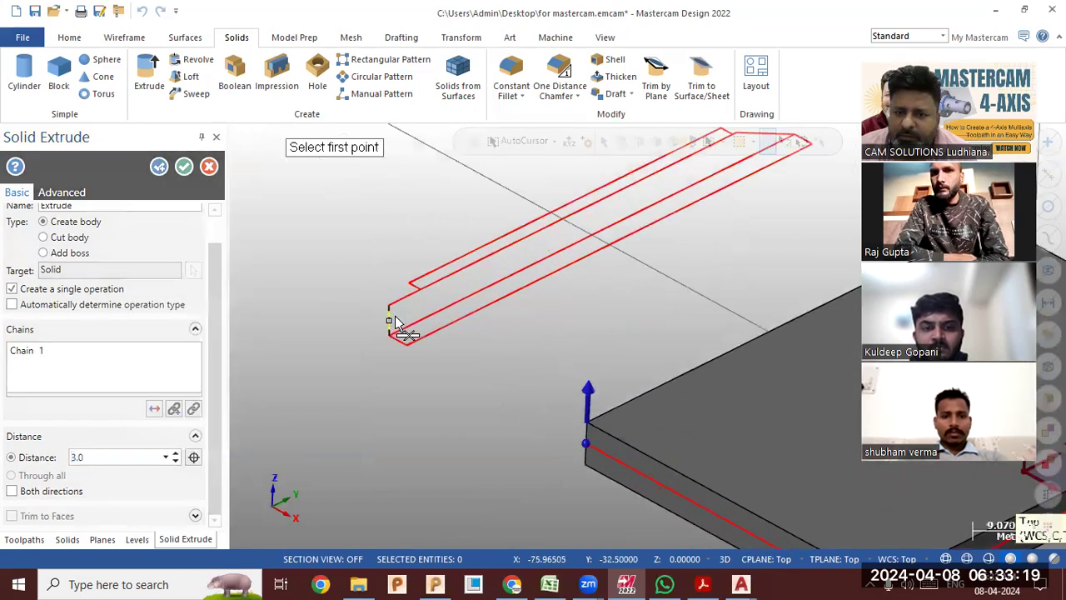
{"action": "scroll", "coordinate": [397, 323], "scroll_direction": "up", "scroll_amount": 1}
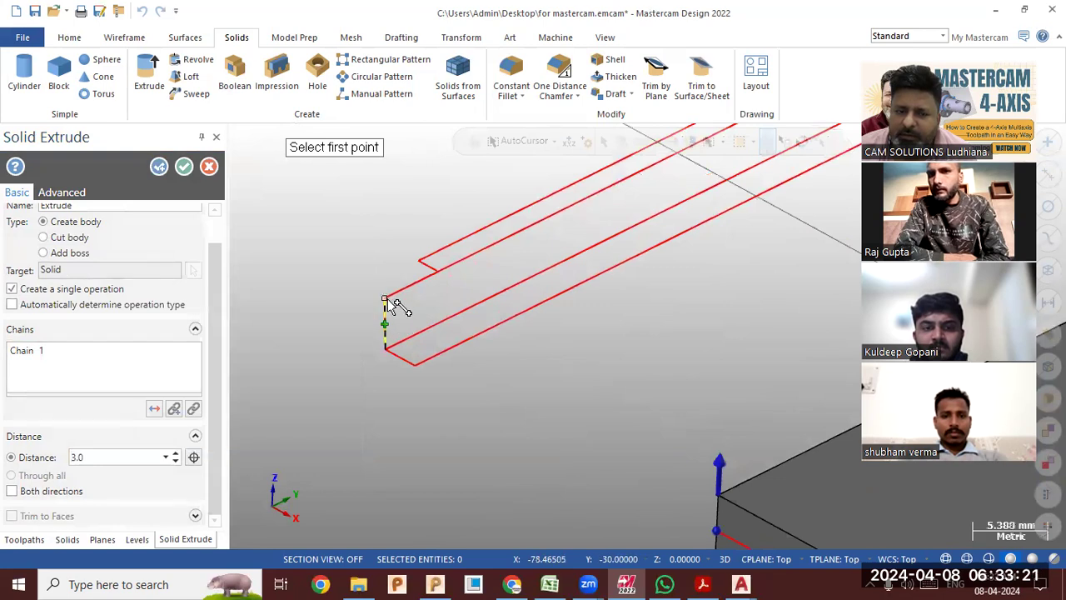
{"action": "left_click", "coordinate": [385, 298]}
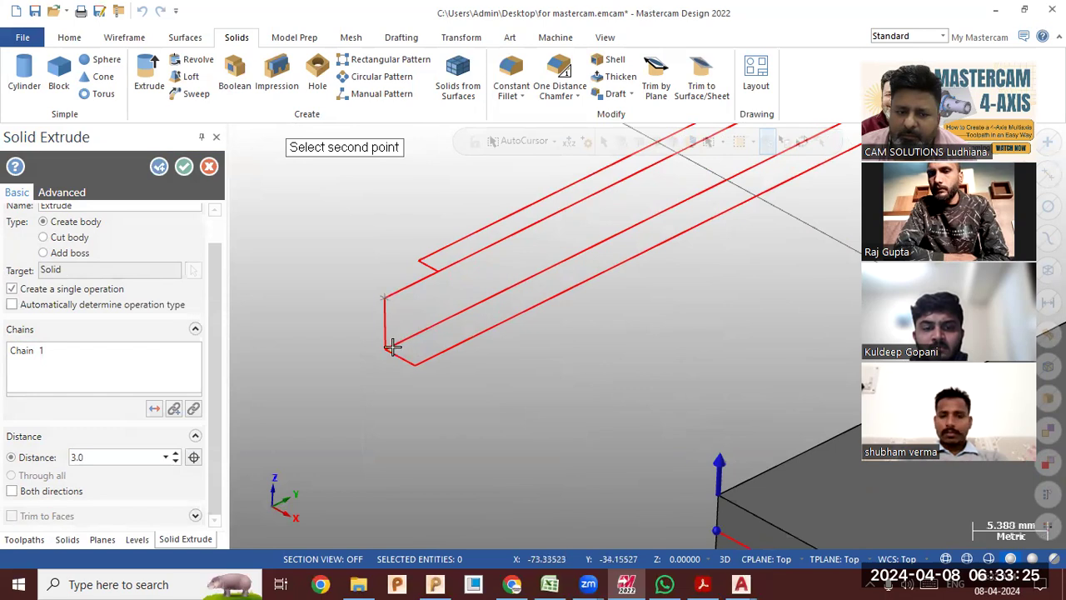
{"action": "left_click", "coordinate": [384, 348]}
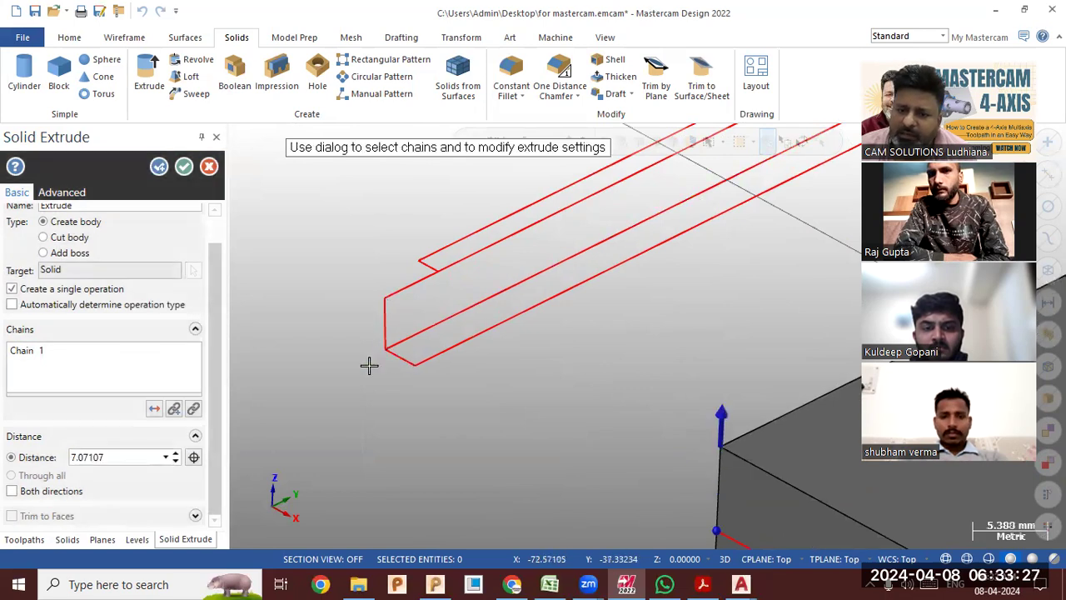
Set the upward extrusion's distance to 5 mm and enable a draft with an angle of 45 degrees.
{"action": "left_click", "coordinate": [124, 458]}
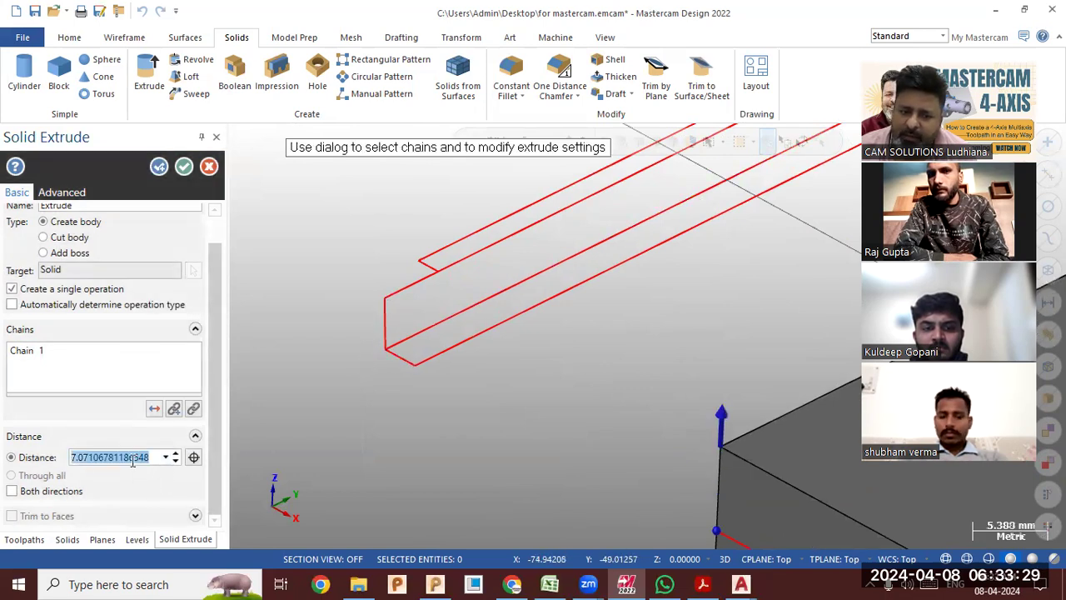
{"action": "type", "text": "50"}
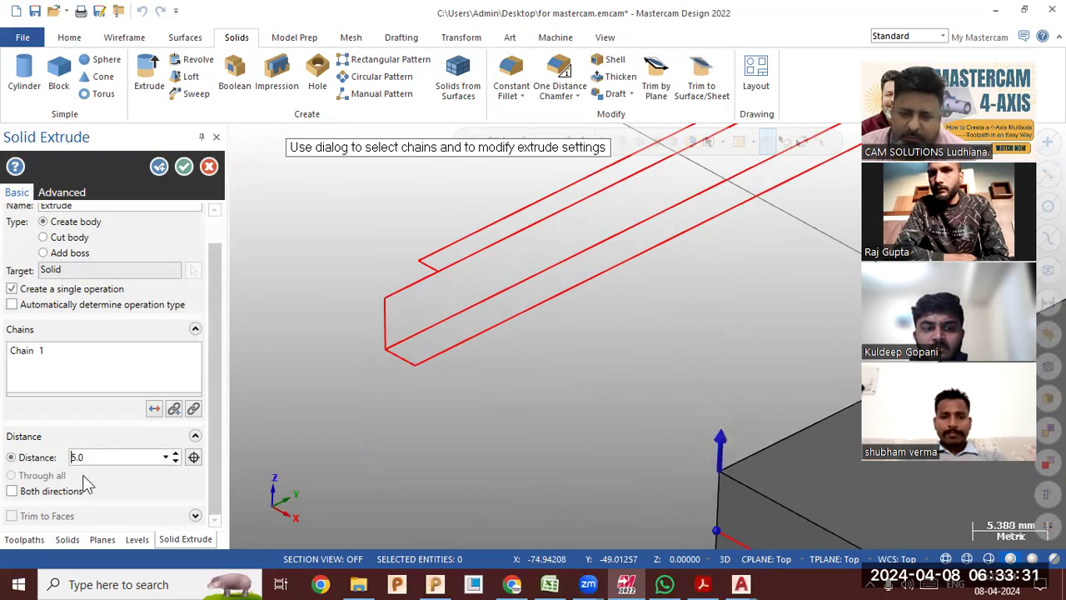
{"action": "scroll", "coordinate": [380, 326], "scroll_direction": "down", "scroll_amount": 2}
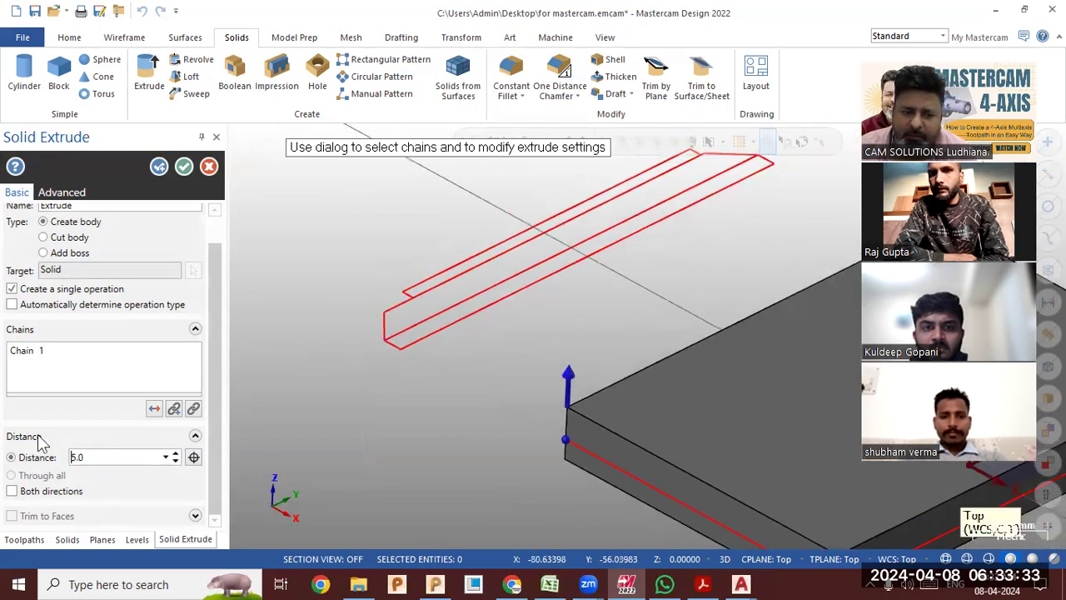
{"action": "scroll", "coordinate": [288, 352], "scroll_direction": "down", "scroll_amount": 2}
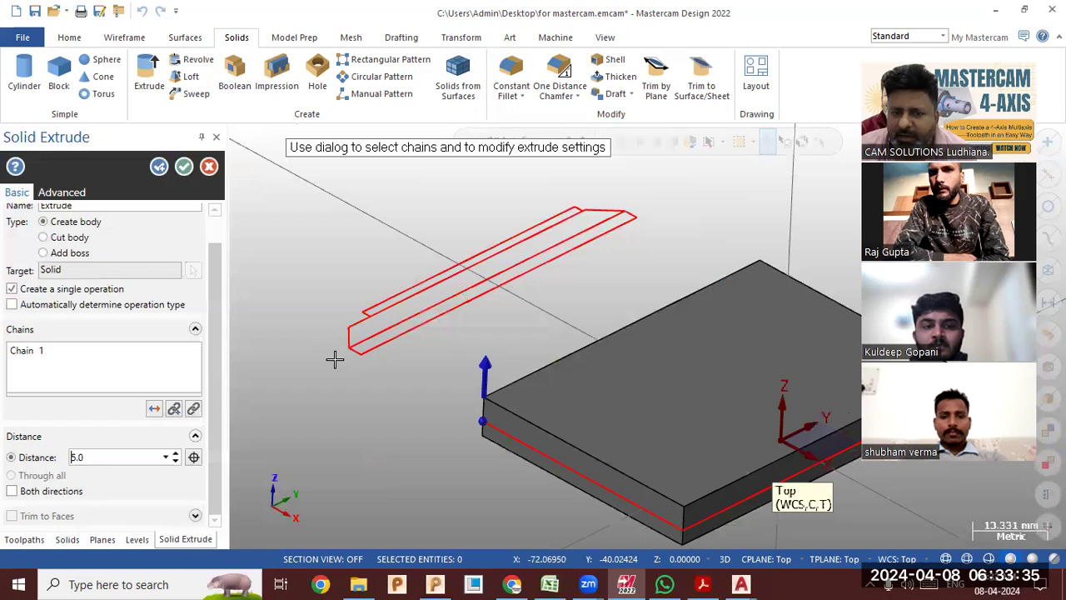
{"action": "left_click", "coordinate": [61, 193]}
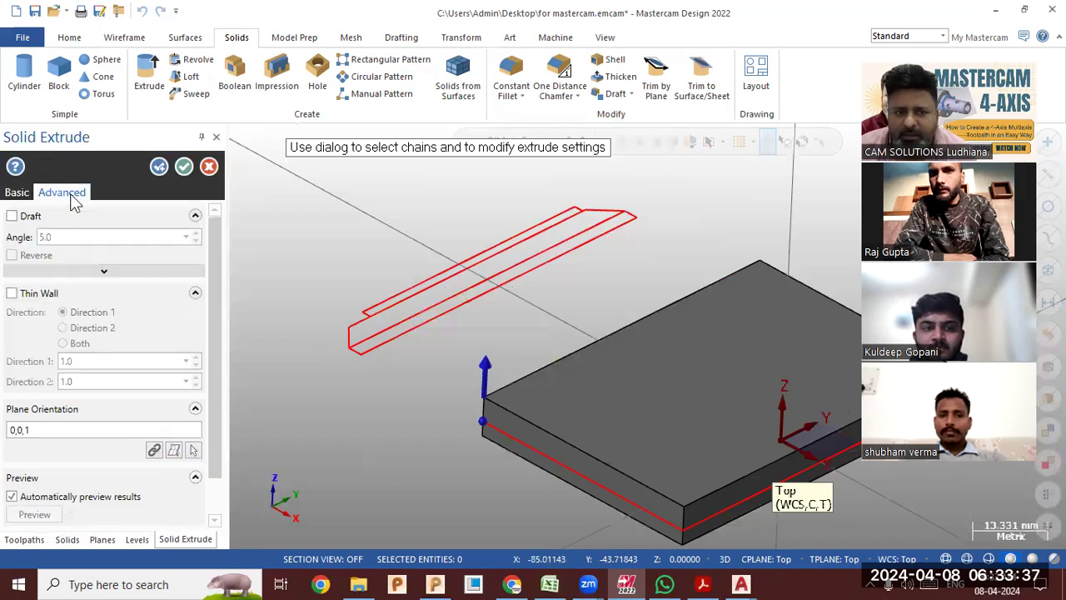
{"action": "left_click", "coordinate": [21, 218]}
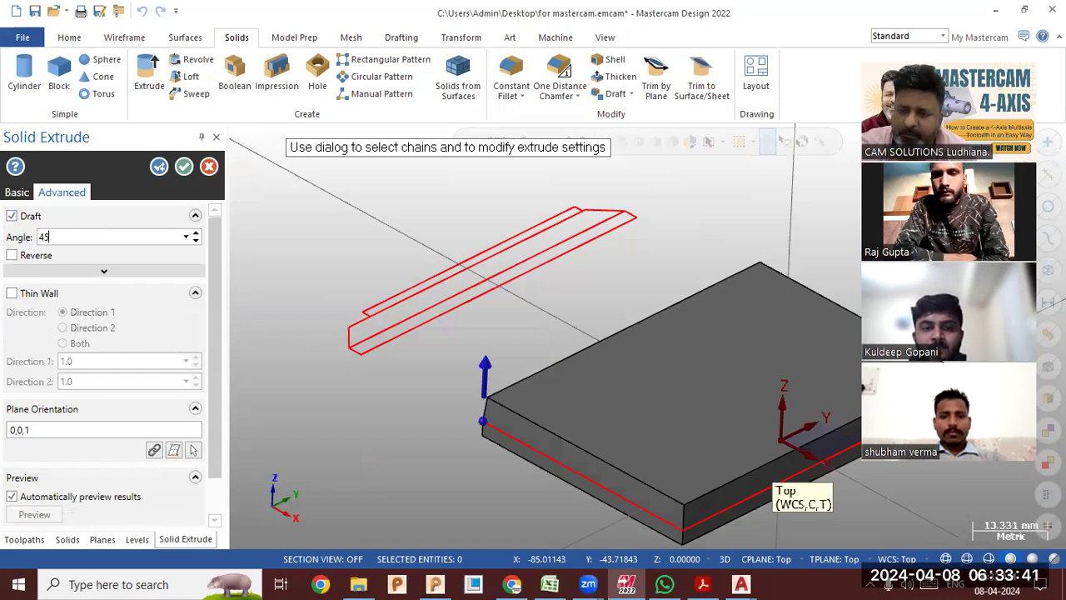
{"action": "type", "text": "45"}
{"action": "key", "text": "Return"}
{"action": "scroll", "coordinate": [329, 213], "scroll_direction": "down", "scroll_amount": 2}
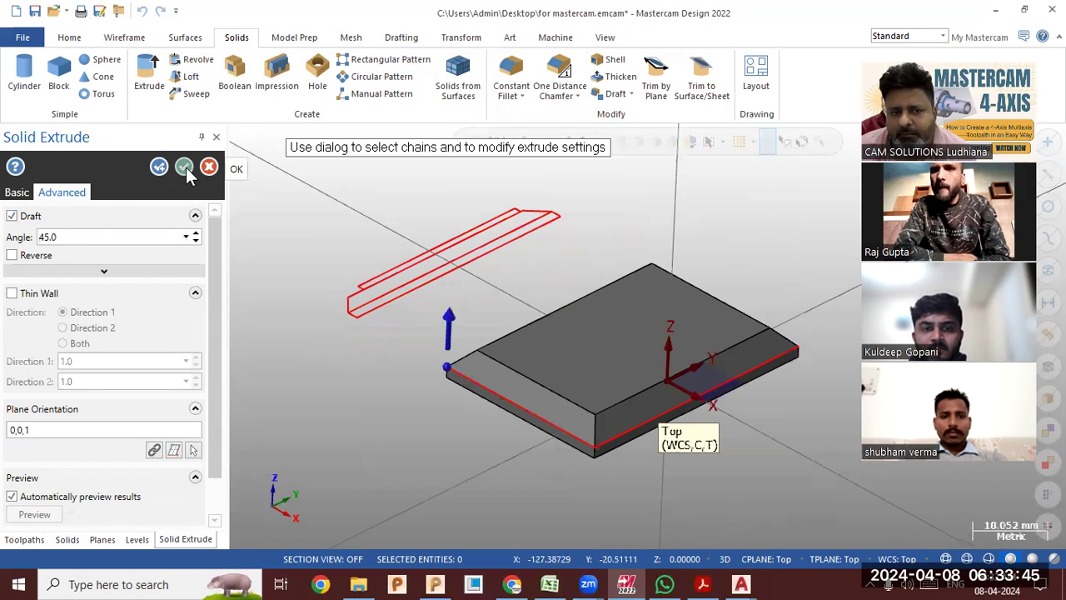
Add the drafted upward extrusion to the existing solid as a boss.
{"action": "left_click", "coordinate": [15, 192]}
{"action": "left_click", "coordinate": [49, 280]}
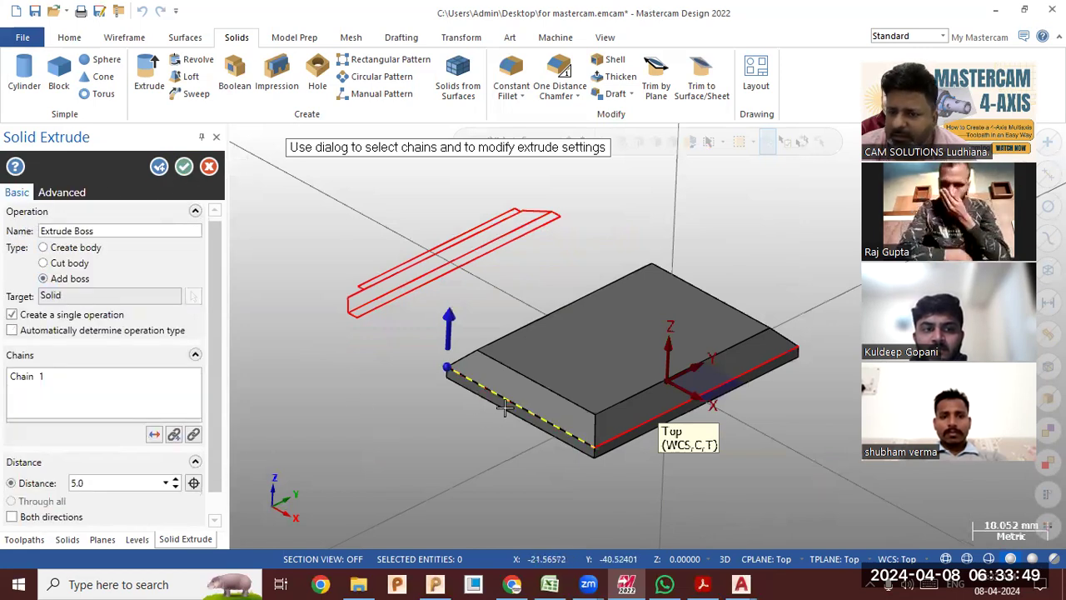
{"action": "left_click", "coordinate": [184, 167]}
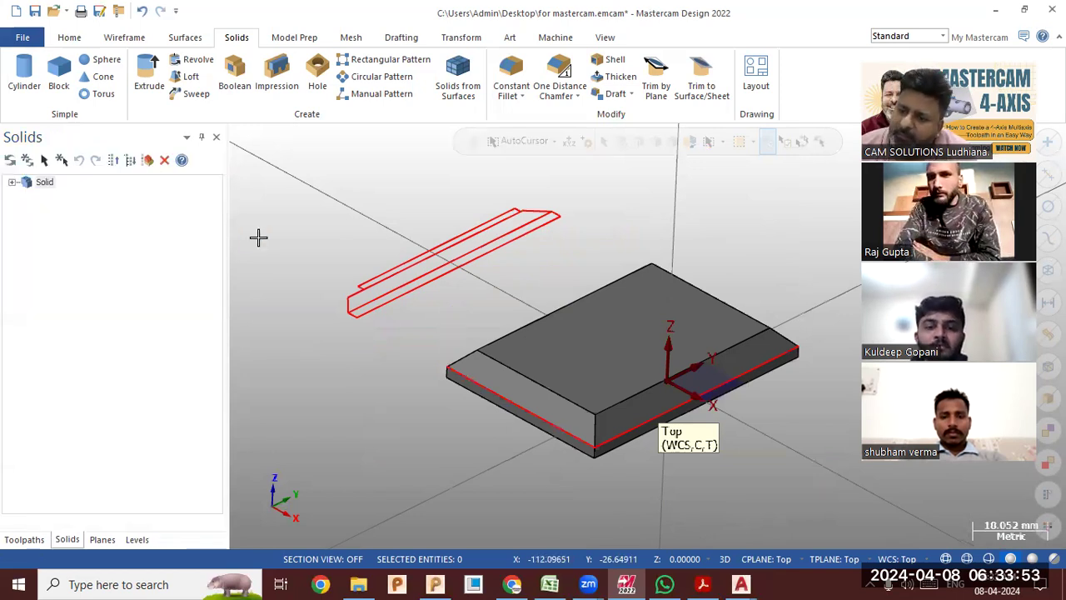
Switch the solid to wireframe display and chain the closed curved profile inside the plate for a new extrusion.
{"action": "key", "text": "alt+s"}
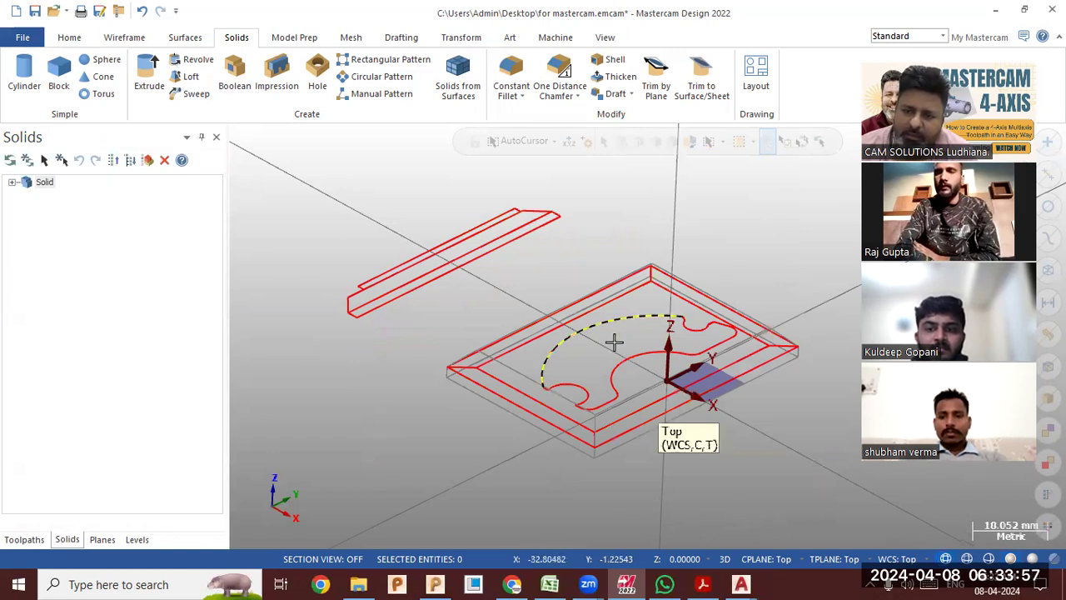
{"action": "left_click", "coordinate": [143, 76]}
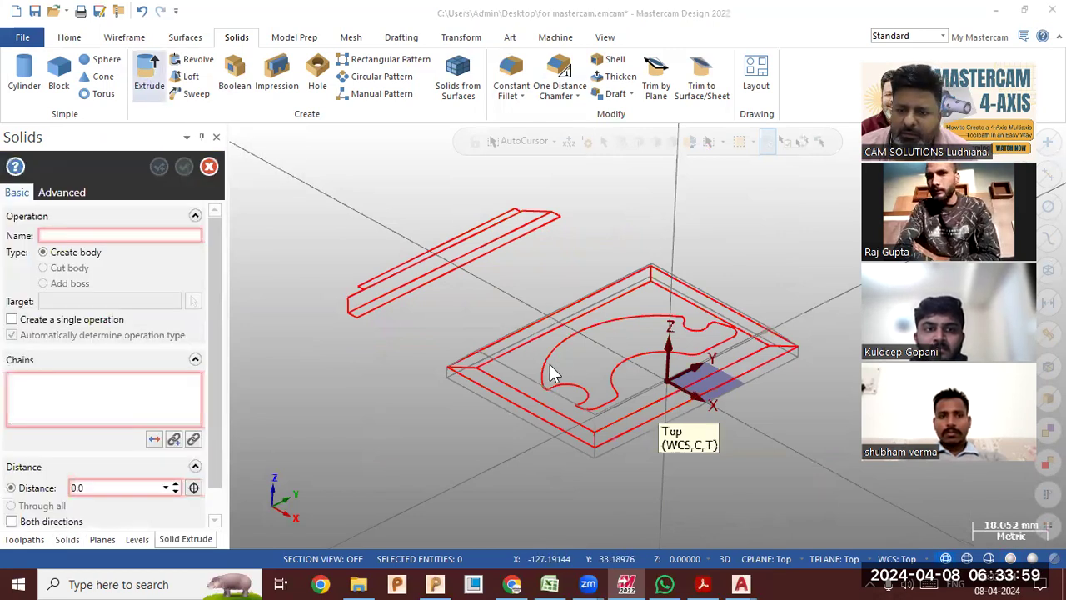
{"action": "left_click", "coordinate": [541, 366]}
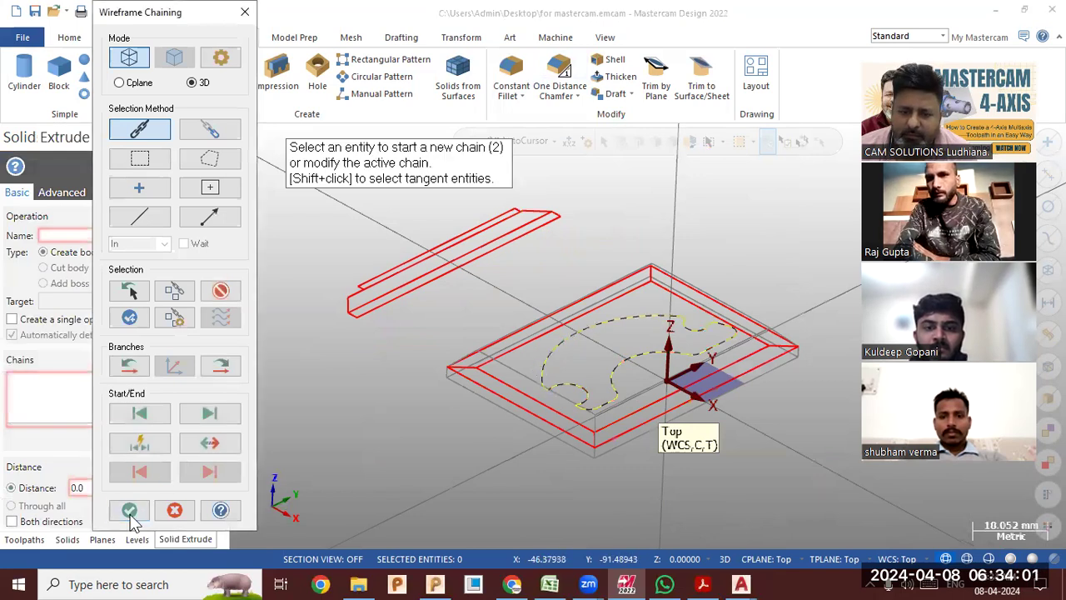
{"action": "left_click", "coordinate": [129, 509]}
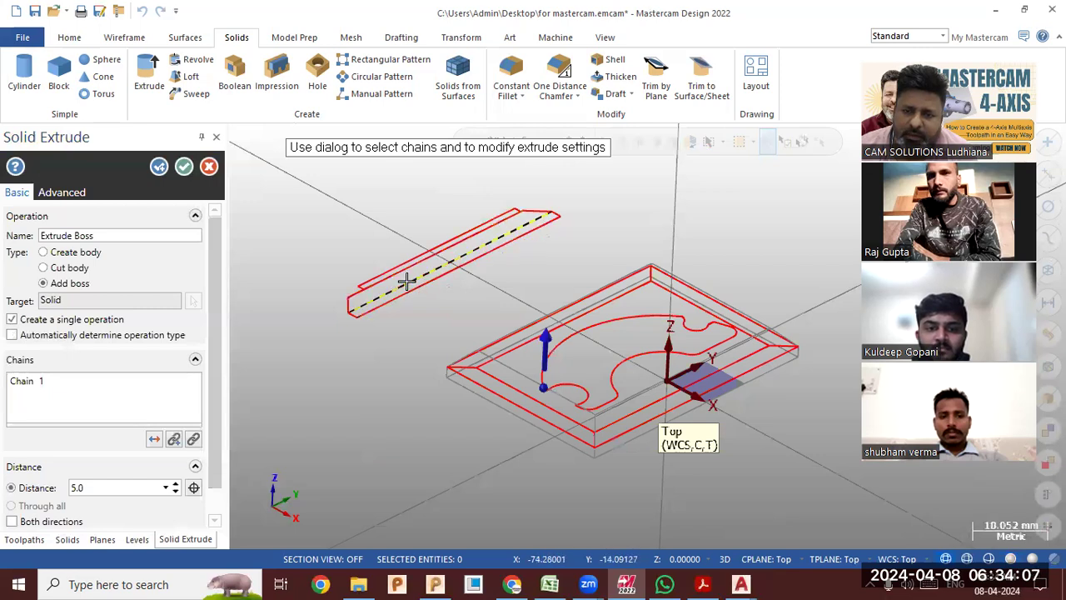
Take the boss extrusion distance from the length of a line on the small raised step in the side view.
{"action": "left_click", "coordinate": [95, 490]}
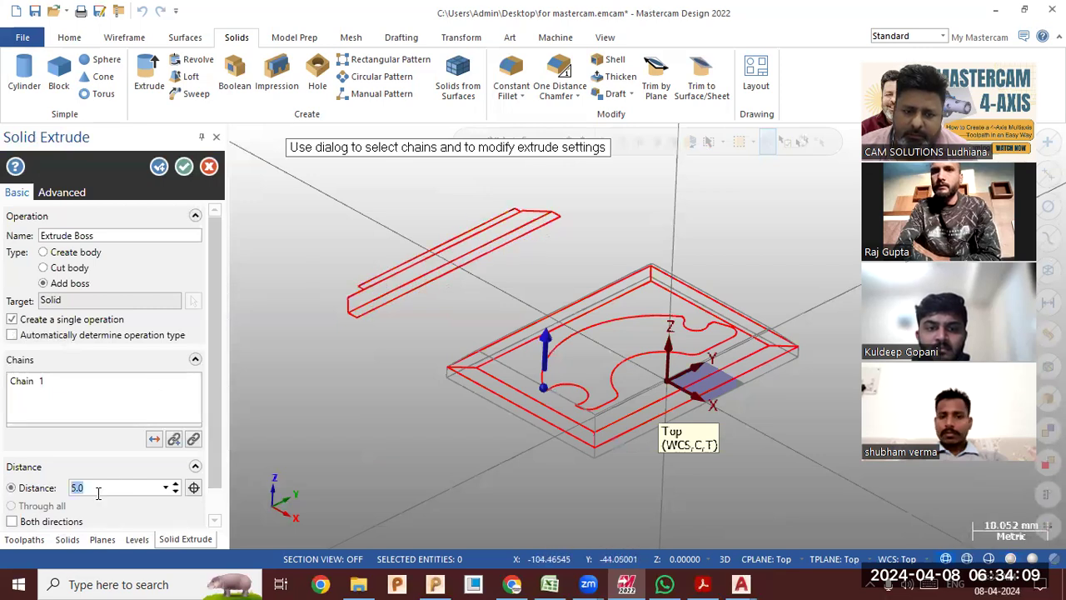
{"action": "right_click", "coordinate": [96, 493]}
{"action": "left_click", "coordinate": [90, 487]}
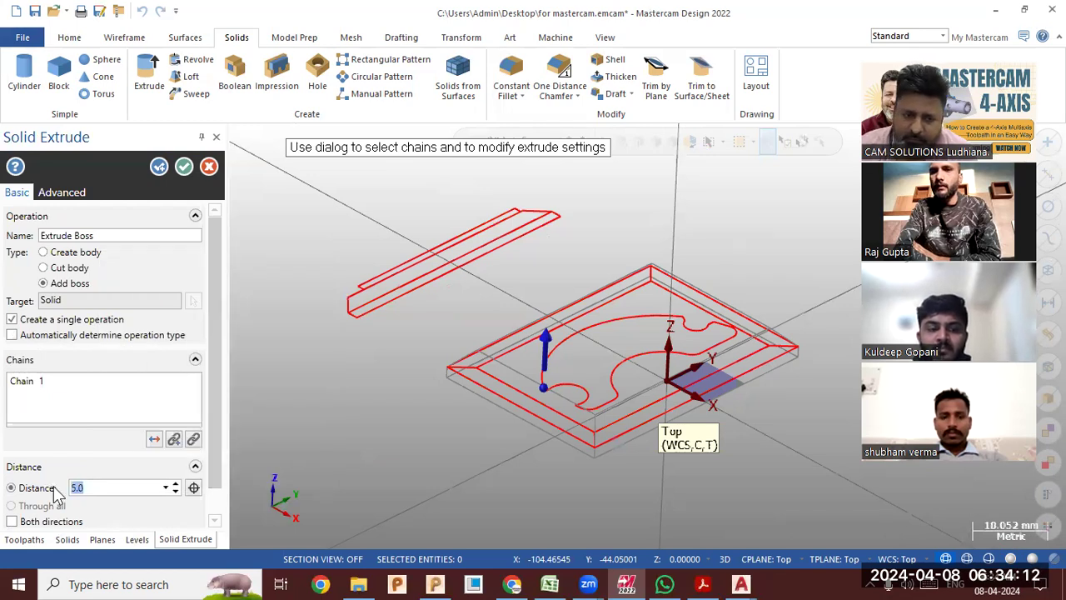
{"action": "right_click", "coordinate": [107, 491]}
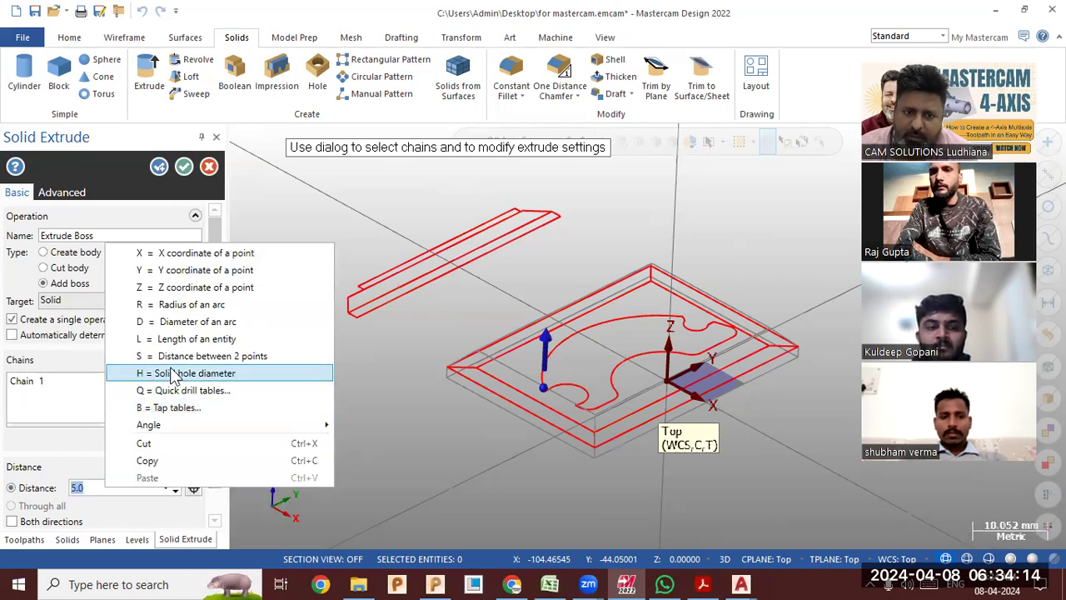
{"action": "left_click", "coordinate": [214, 339]}
{"action": "scroll", "coordinate": [358, 298], "scroll_direction": "up", "scroll_amount": 2}
{"action": "scroll", "coordinate": [335, 291], "scroll_direction": "up", "scroll_amount": 2}
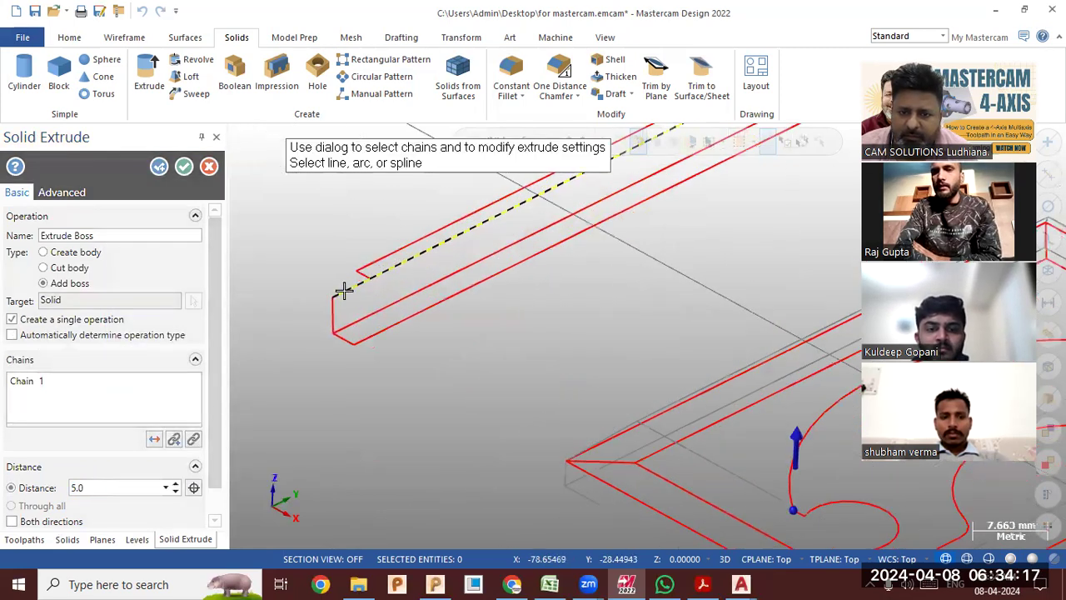
{"action": "left_click", "coordinate": [337, 290]}
Set the boss extrusion distance to 2+5+3 mm.
{"action": "left_click", "coordinate": [129, 489]}
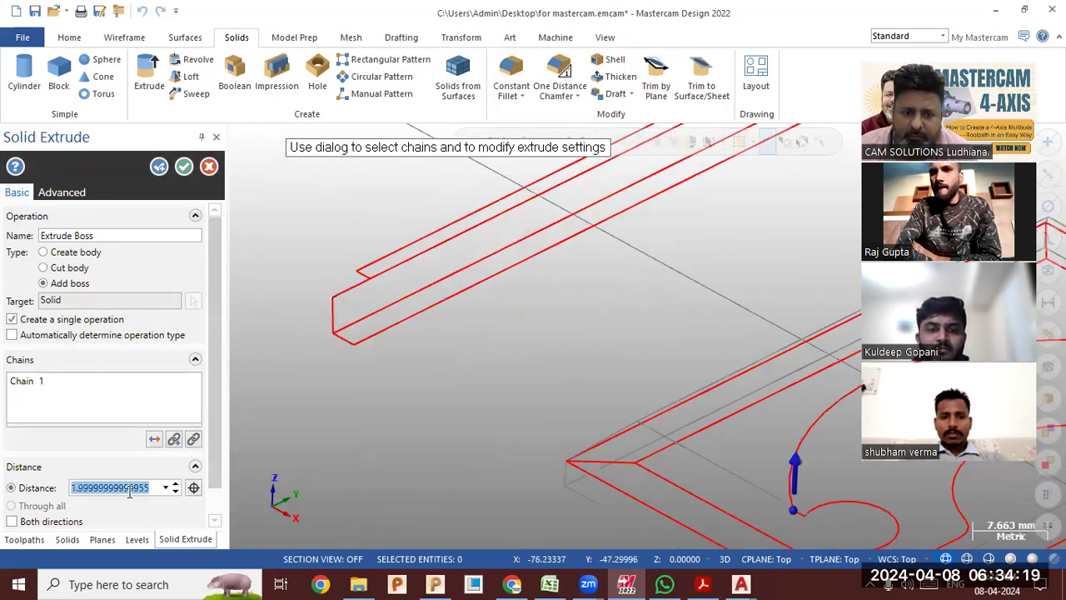
{"action": "type", "text": "2"}
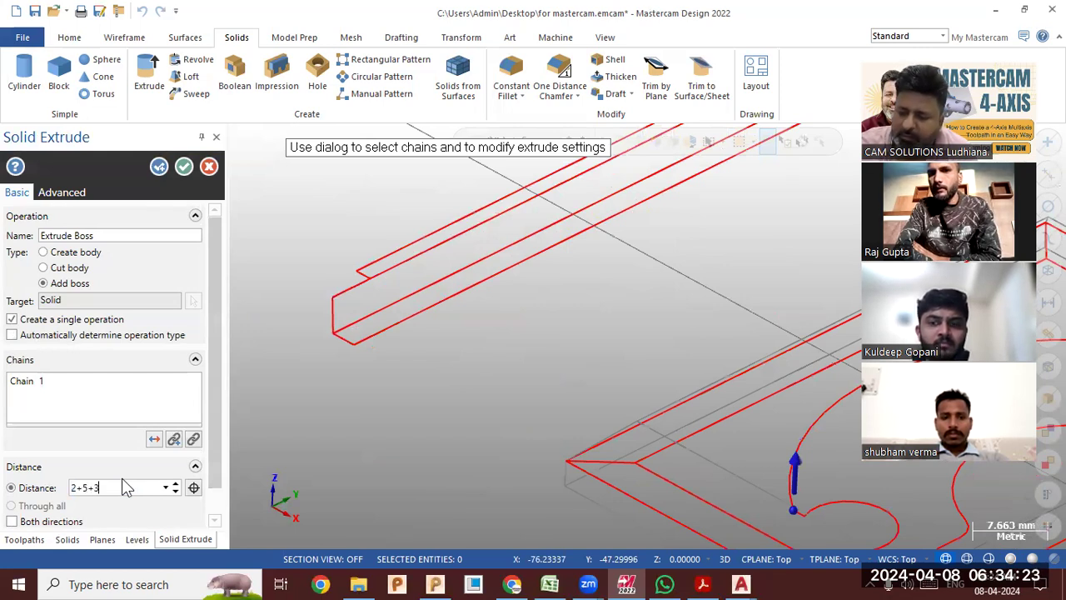
{"action": "type", "text": "+5+3"}
{"action": "key", "text": "Return"}
{"action": "scroll", "coordinate": [376, 358], "scroll_direction": "down", "scroll_amount": 2}
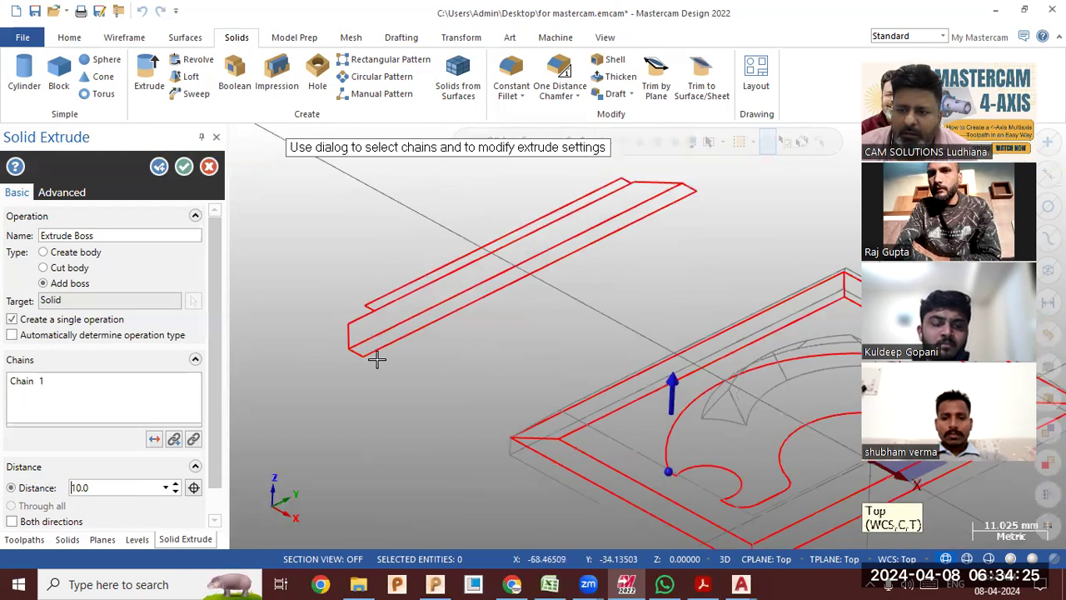
Turn off the draft for the curved profile's extrusion and check the preview from the side.
{"action": "left_click", "coordinate": [60, 194]}
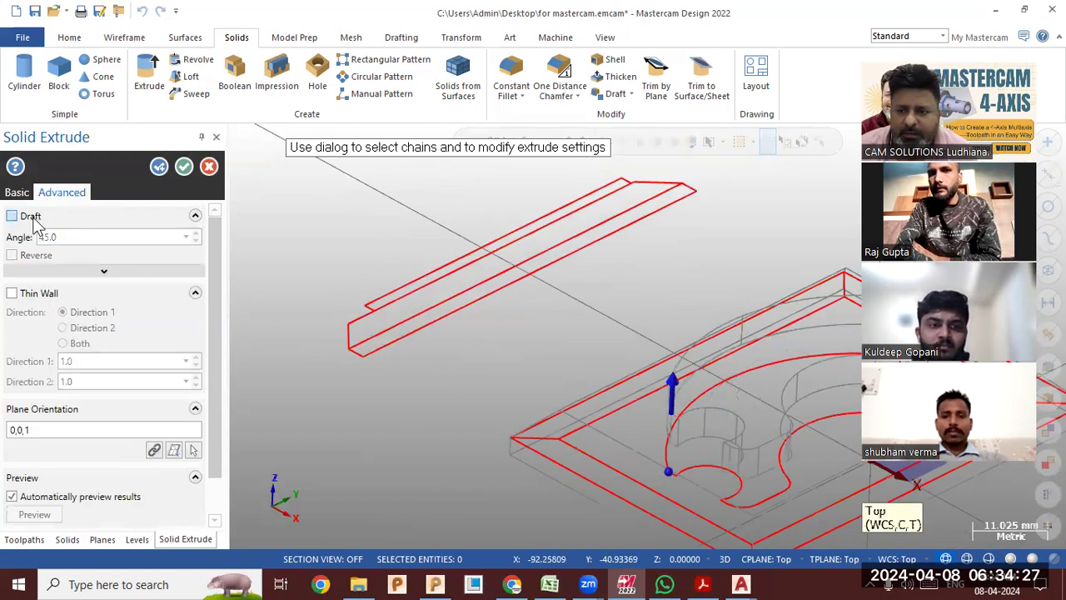
{"action": "scroll", "coordinate": [308, 291], "scroll_direction": "down", "scroll_amount": 2}
{"action": "middle_click_drag", "start_coordinate": [492, 366], "coordinate": [468, 339]}
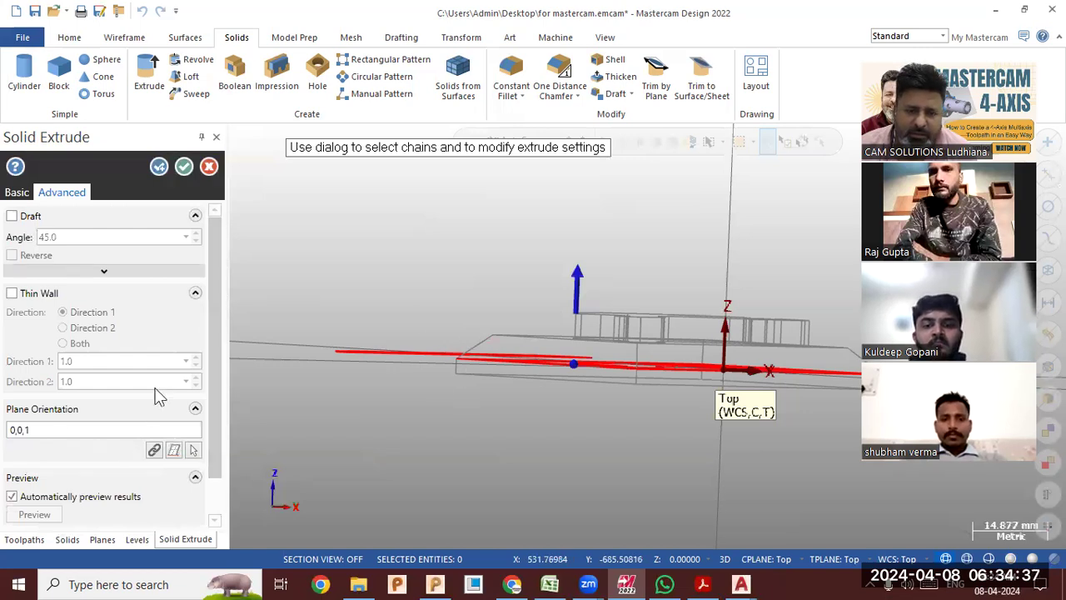
Try an extrusion distance of -3 mm for the curved profile.
{"action": "left_click", "coordinate": [17, 192]}
{"action": "double_click", "coordinate": [104, 488]}
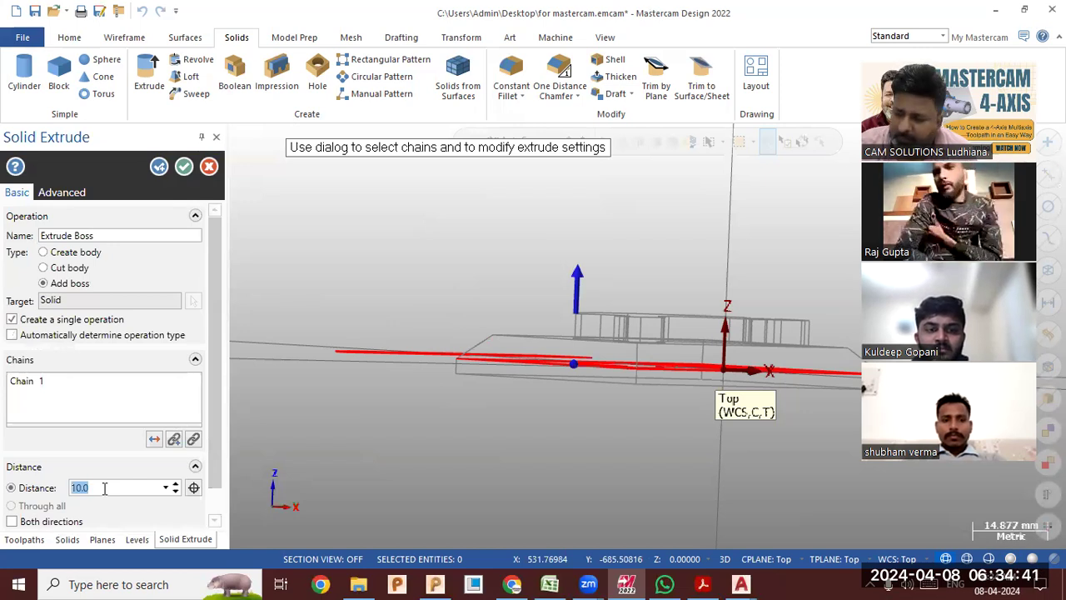
{"action": "type", "text": "-3"}
{"action": "key", "text": "Return"}
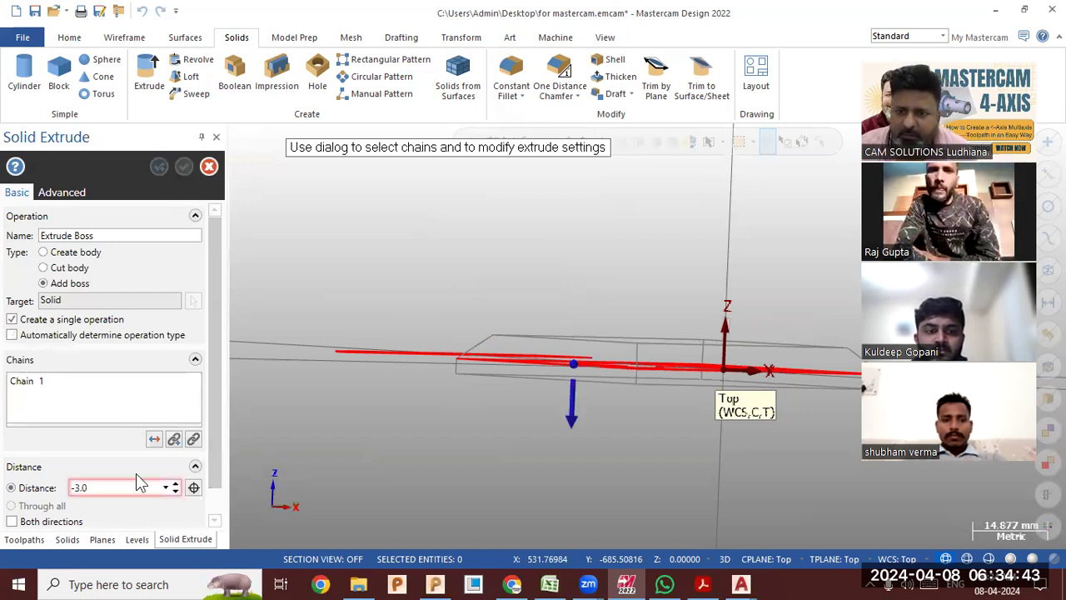
Set the curved profile's extrusion distance to 5+2 mm, point it upward and create the boss.
{"action": "left_click", "coordinate": [154, 439]}
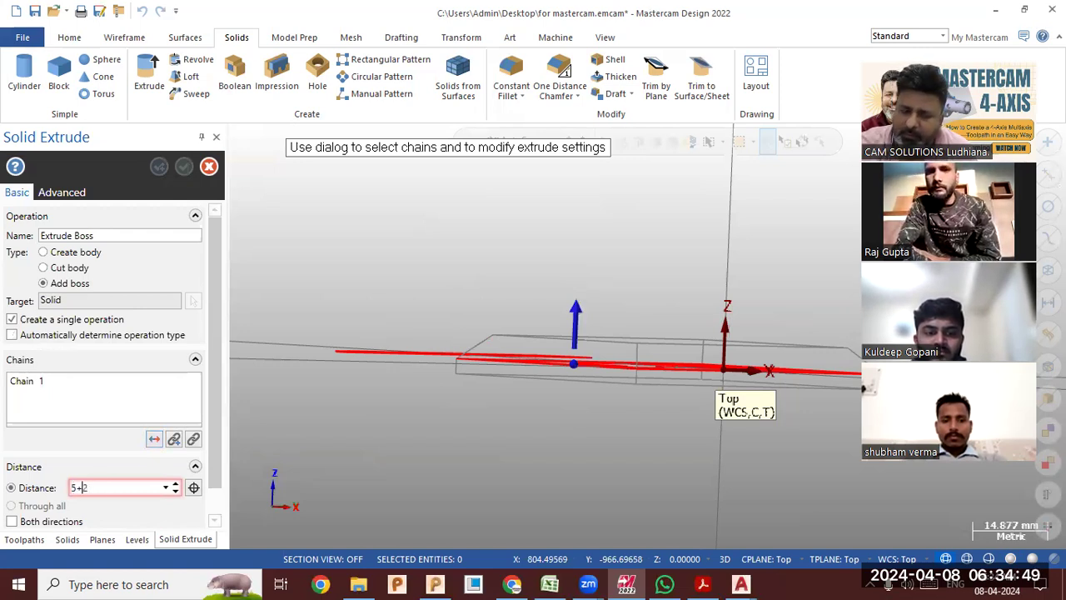
{"action": "key", "text": "Return"}
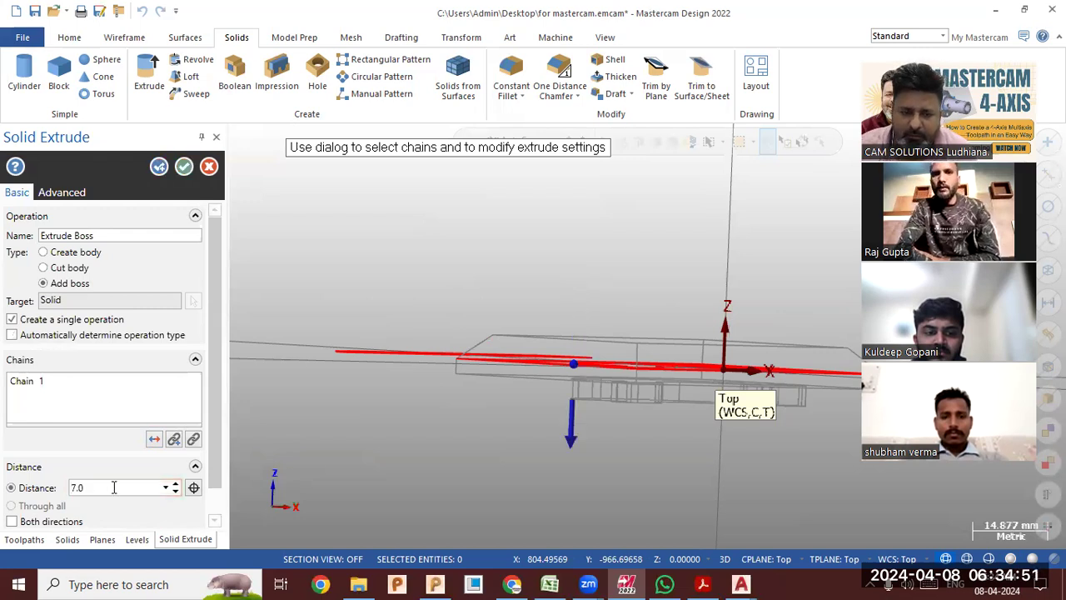
{"action": "left_click", "coordinate": [153, 439]}
{"action": "middle_click_drag", "start_coordinate": [291, 390], "coordinate": [200, 182]}
{"action": "left_click", "coordinate": [185, 167]}
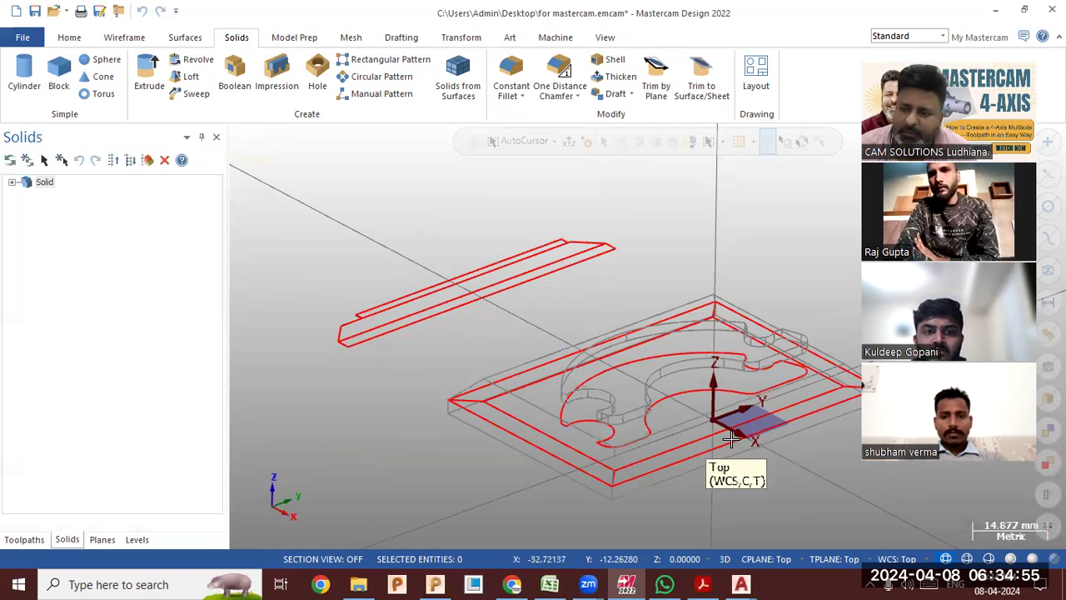
Select all wireframe entities and blank them, leaving only the shaded solid displayed.
{"action": "scroll", "coordinate": [388, 310], "scroll_direction": "down", "scroll_amount": 3}
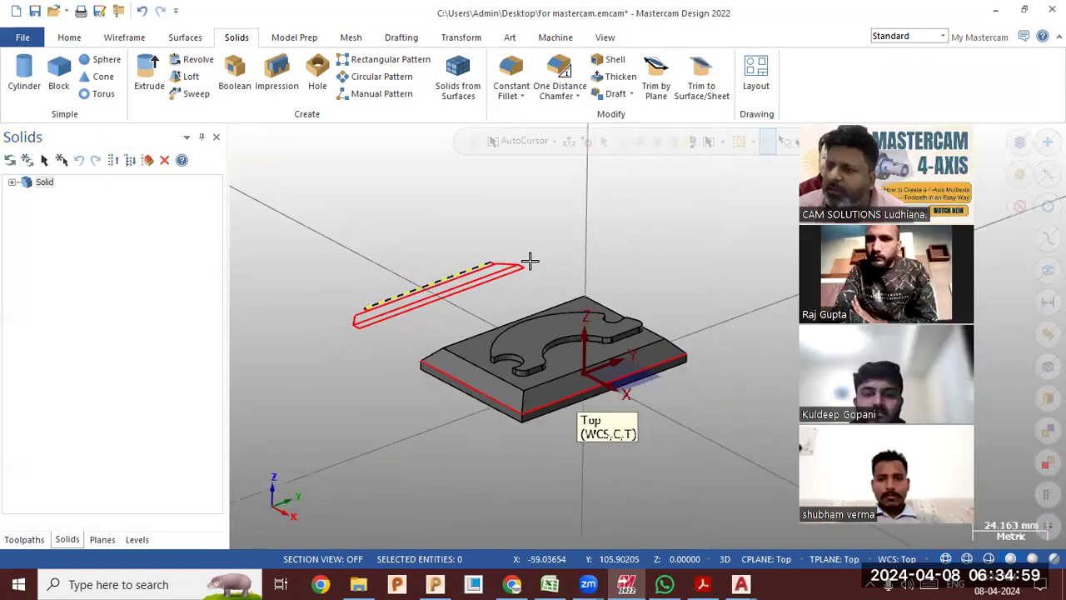
{"action": "left_click", "coordinate": [1046, 267]}
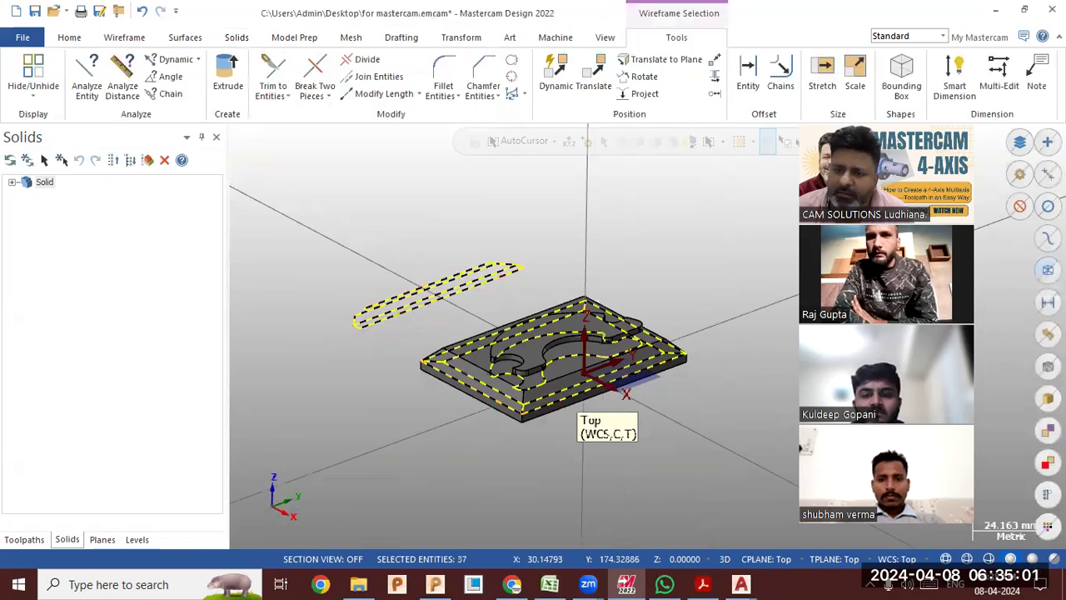
{"action": "left_click", "coordinate": [80, 39]}
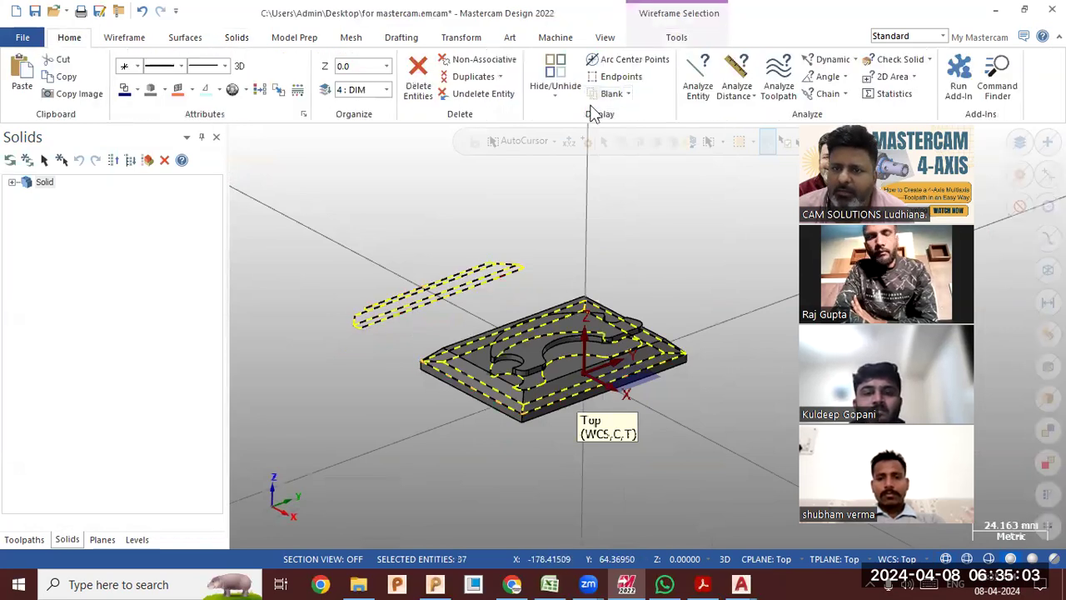
{"action": "left_click", "coordinate": [597, 97]}
Move the solid to the origin, using its bottom corner on the negative X and negative Y side as the reference point.
{"action": "middle_click_drag", "start_coordinate": [579, 256], "coordinate": [681, 371]}
{"action": "scroll", "coordinate": [680, 371], "scroll_direction": "up", "scroll_amount": 2}
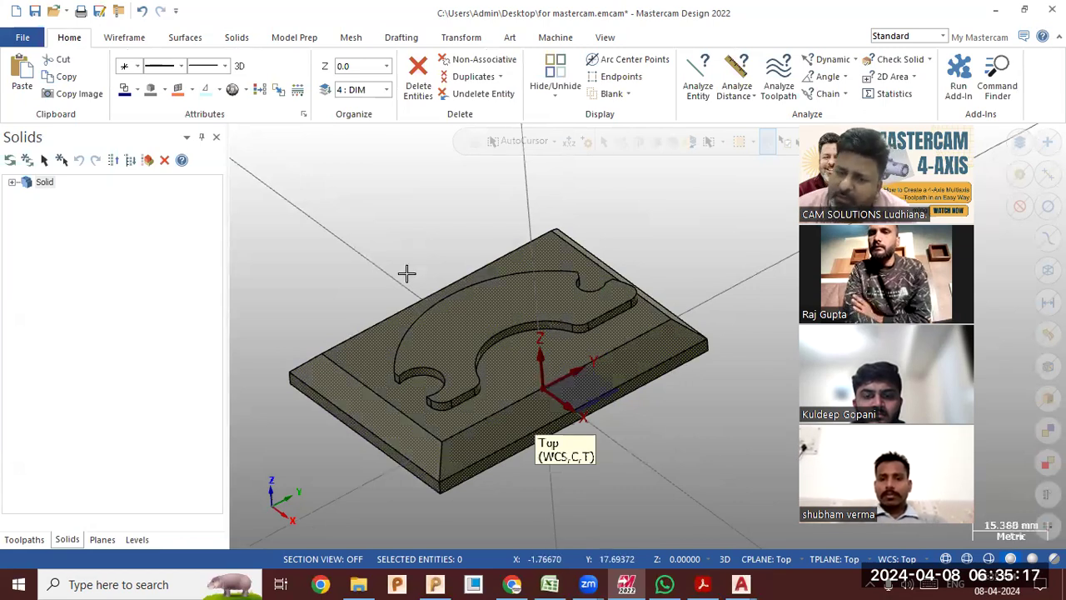
{"action": "scroll", "coordinate": [558, 358], "scroll_direction": "down", "scroll_amount": 2}
{"action": "middle_click_drag", "start_coordinate": [534, 391], "coordinate": [507, 366]}
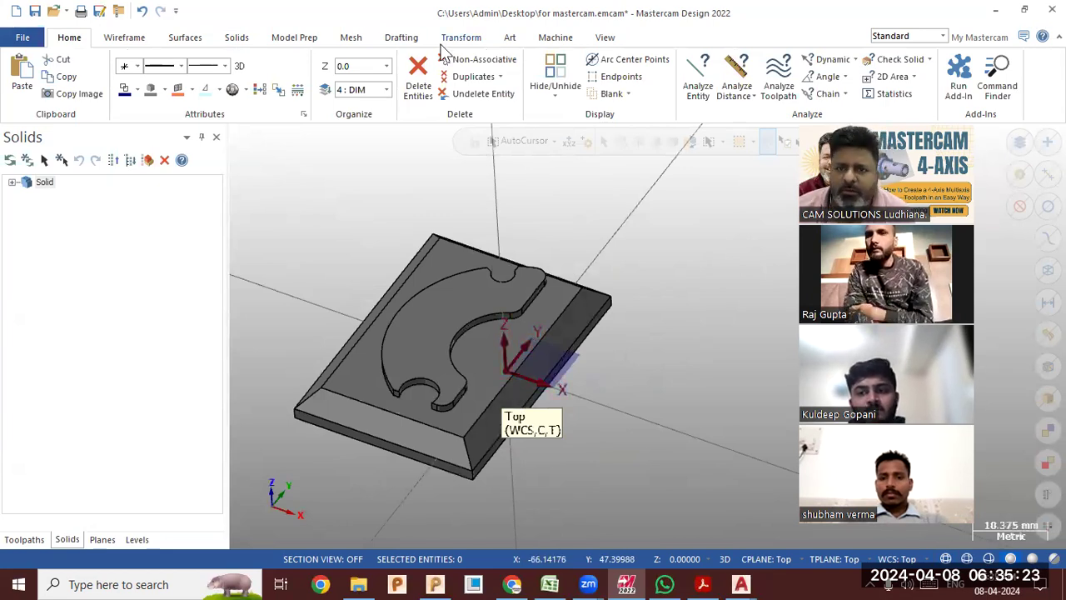
{"action": "left_click", "coordinate": [460, 37]}
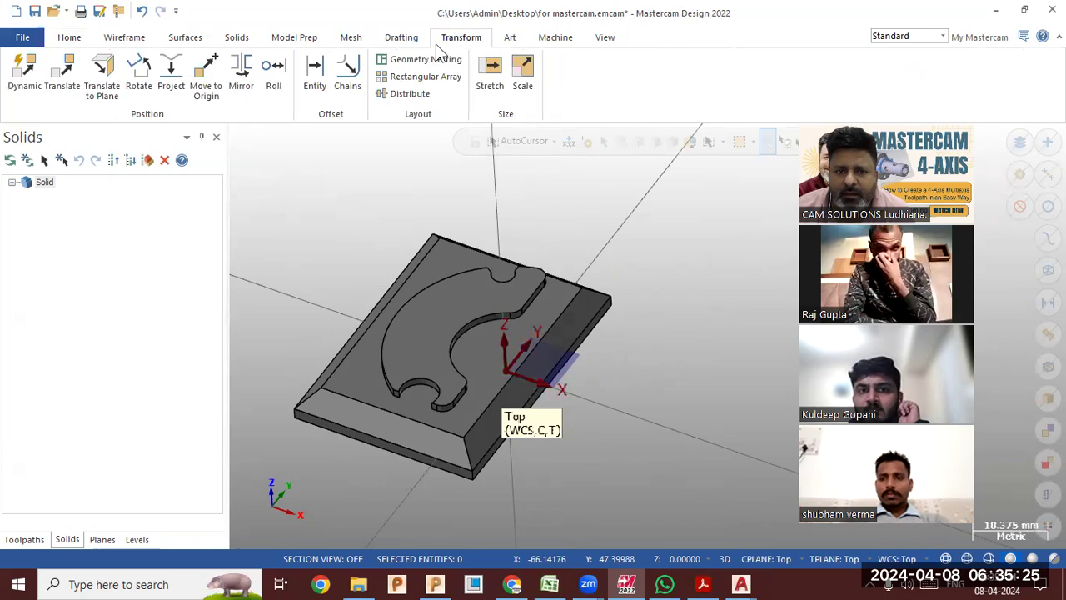
{"action": "left_click", "coordinate": [206, 90]}
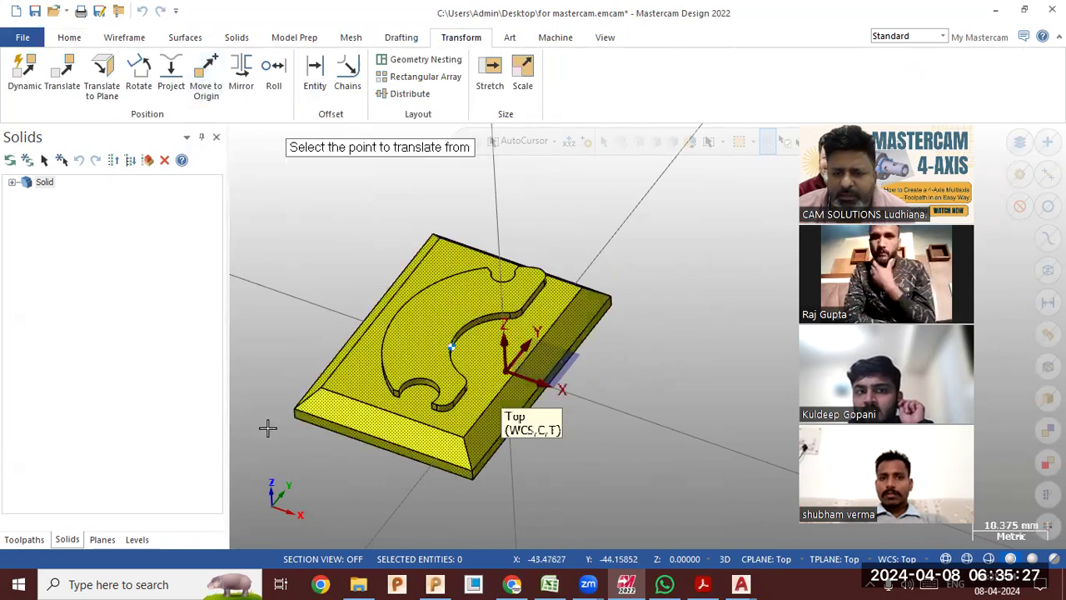
{"action": "left_click", "coordinate": [296, 420]}
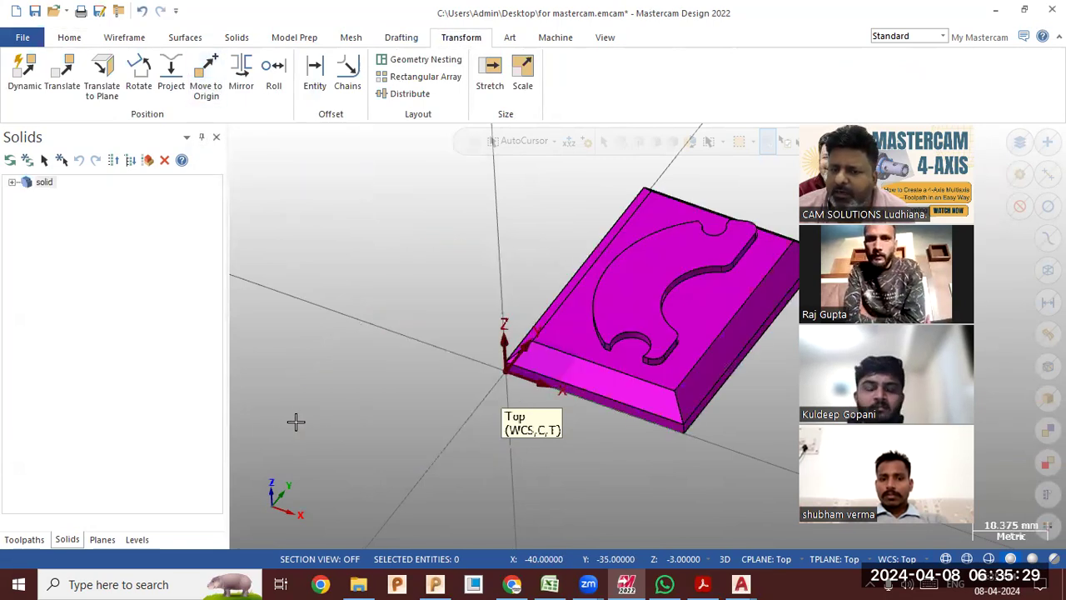
{"action": "scroll", "coordinate": [283, 423], "scroll_direction": "down", "scroll_amount": 1}
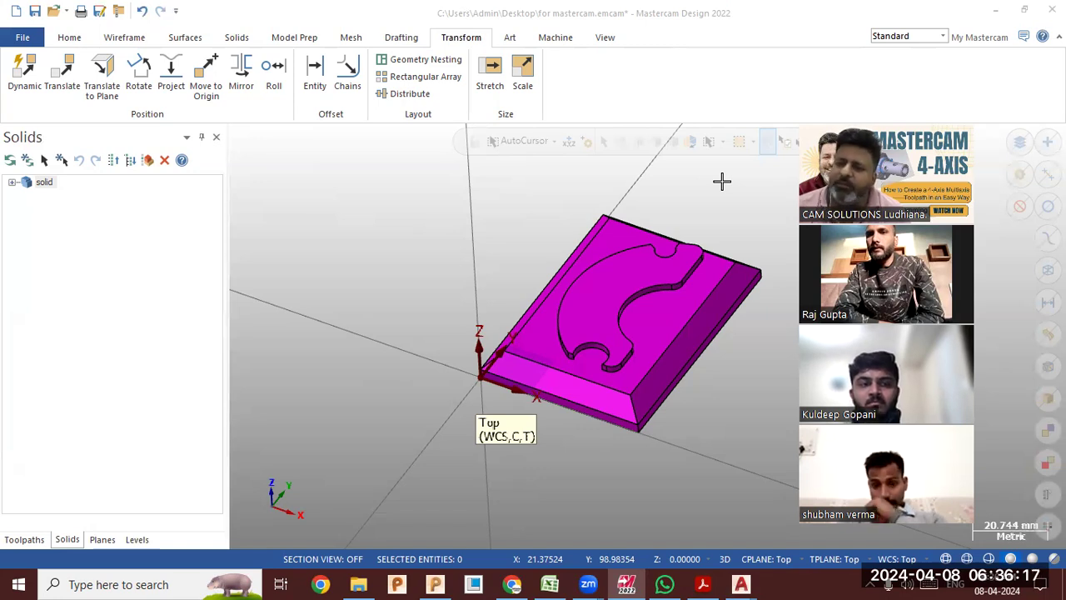
{"action": "scroll", "coordinate": [624, 375], "scroll_direction": "up", "scroll_amount": 6}
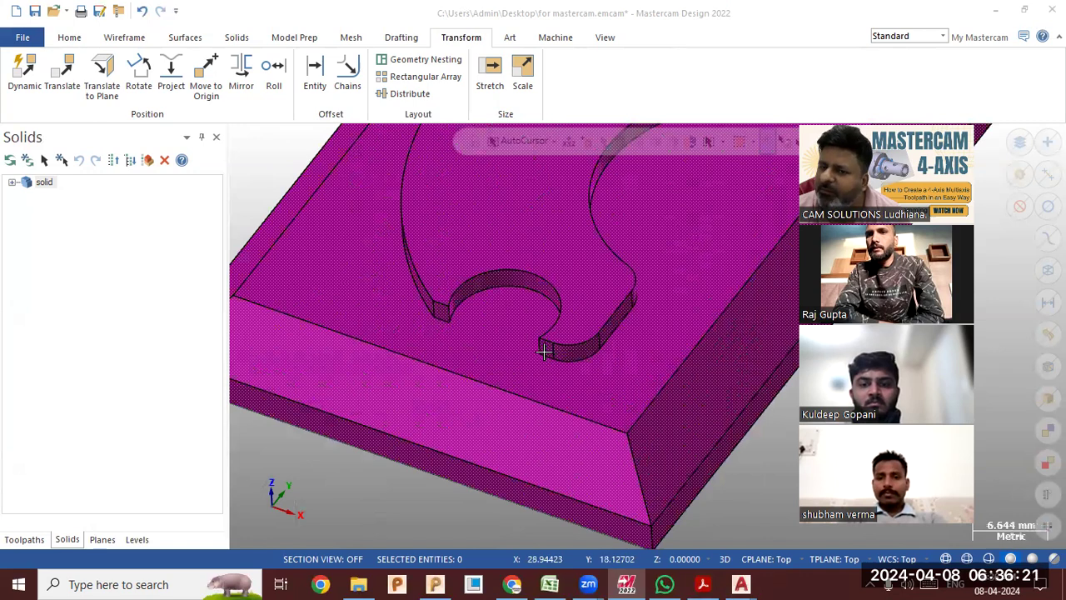
{"action": "scroll", "coordinate": [543, 353], "scroll_direction": "down", "scroll_amount": 4}
{"action": "scroll", "coordinate": [490, 431], "scroll_direction": "down", "scroll_amount": 2}
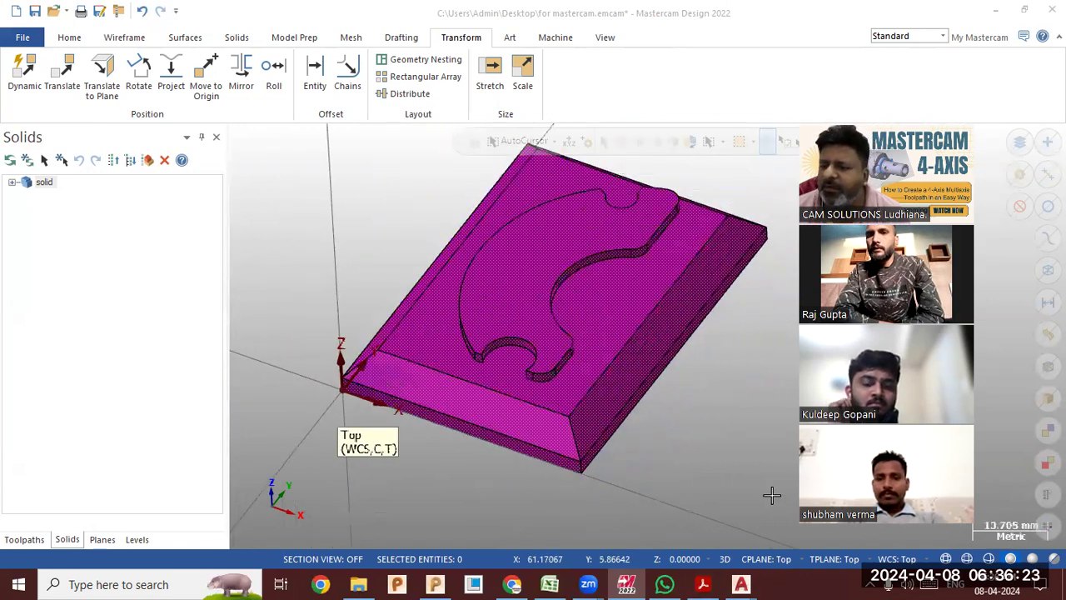
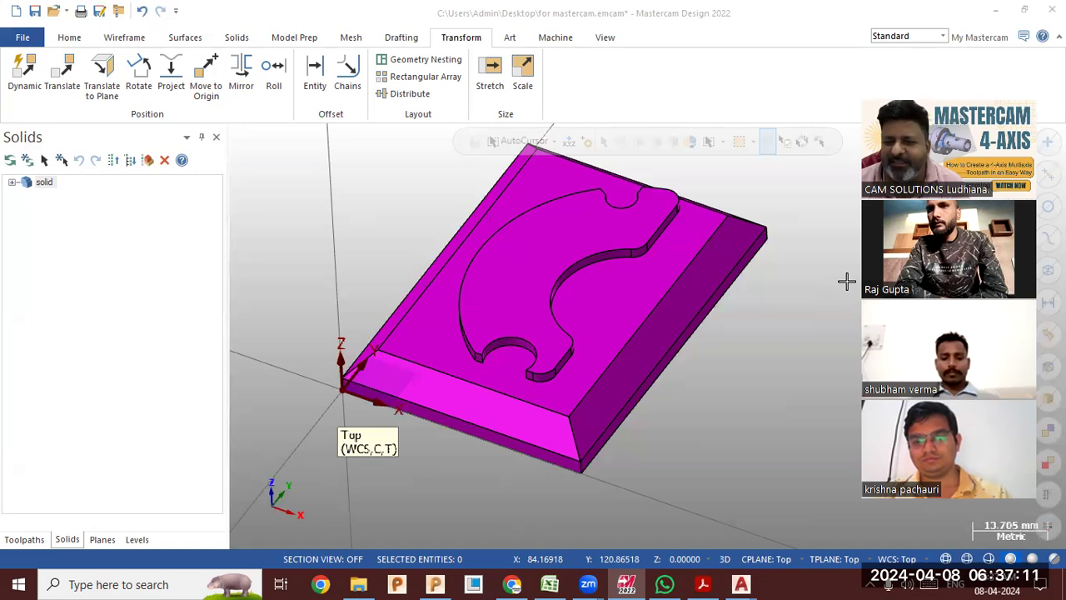
{"action": "middle_click_drag", "start_coordinate": [562, 341], "coordinate": [547, 308]}
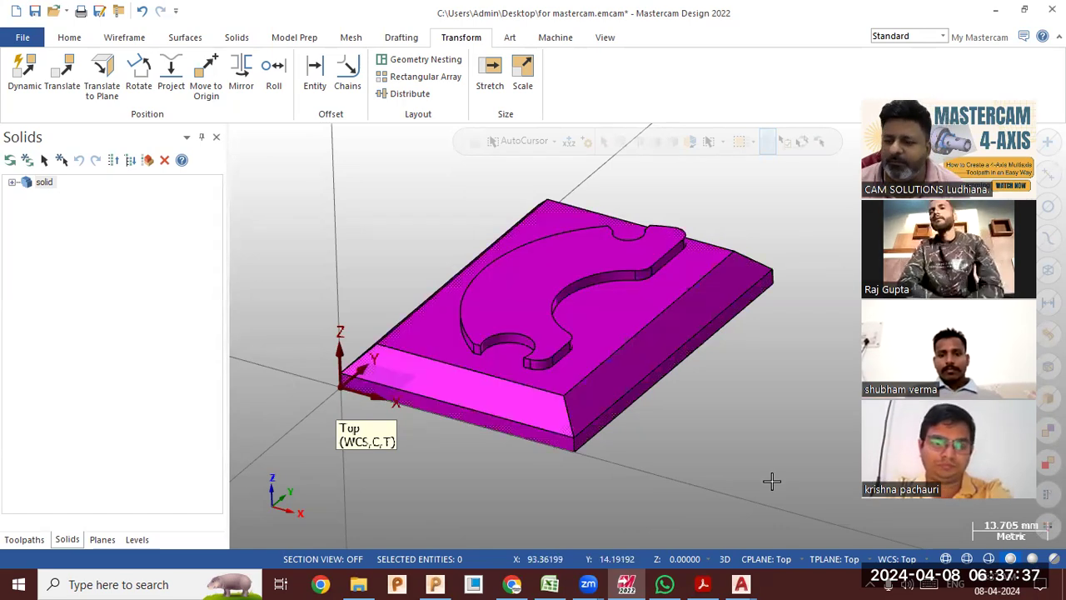
{"action": "mouse_move", "coordinate": [648, 336]}
{"action": "middle_mouse_down"}
{"action": "mouse_move", "coordinate": [730, 312]}
{"action": "mouse_move", "coordinate": [677, 336]}
{"action": "mouse_move", "coordinate": [700, 334]}
{"action": "middle_mouse_up"}
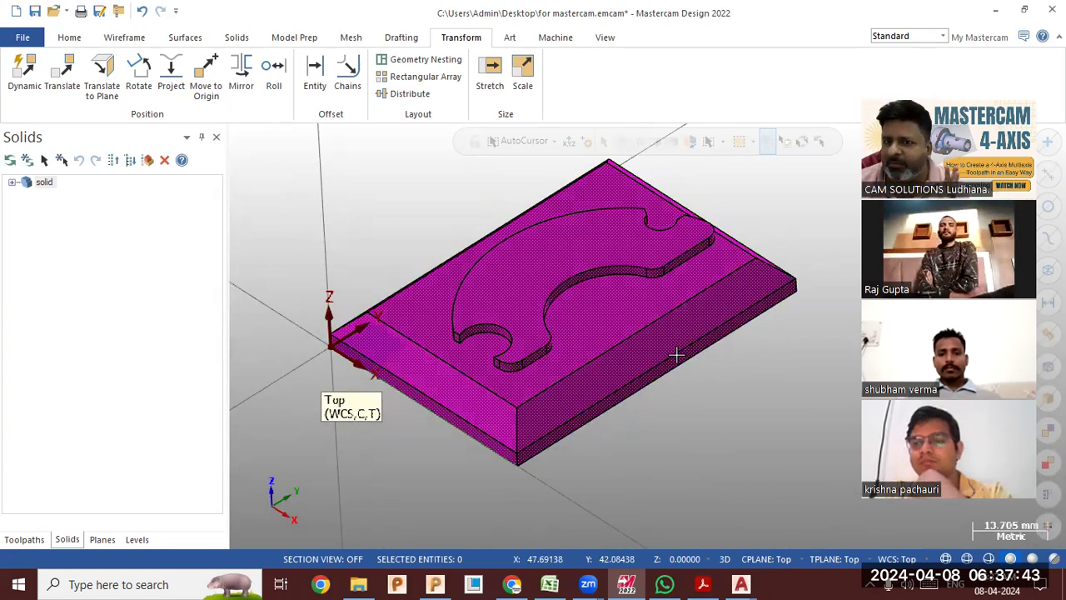
{"action": "mouse_move", "coordinate": [673, 361]}
{"action": "middle_mouse_down"}
{"action": "mouse_move", "coordinate": [674, 376]}
{"action": "mouse_move", "coordinate": [673, 353]}
{"action": "middle_mouse_up"}
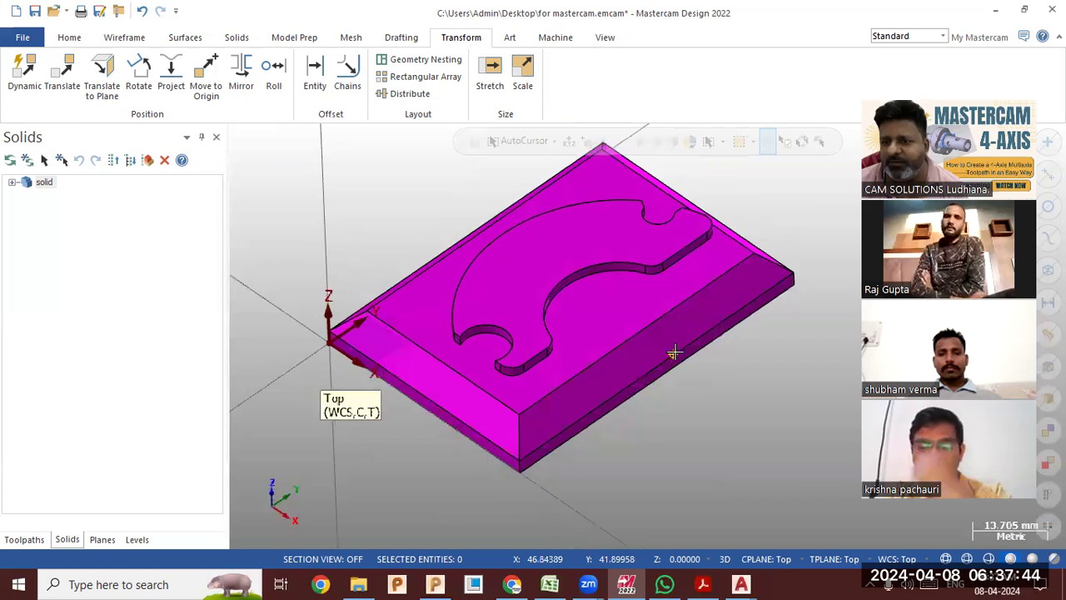
Clear the transform result colours from the moved solid.
{"action": "right_click", "coordinate": [398, 208]}
{"action": "key", "text": "Escape"}
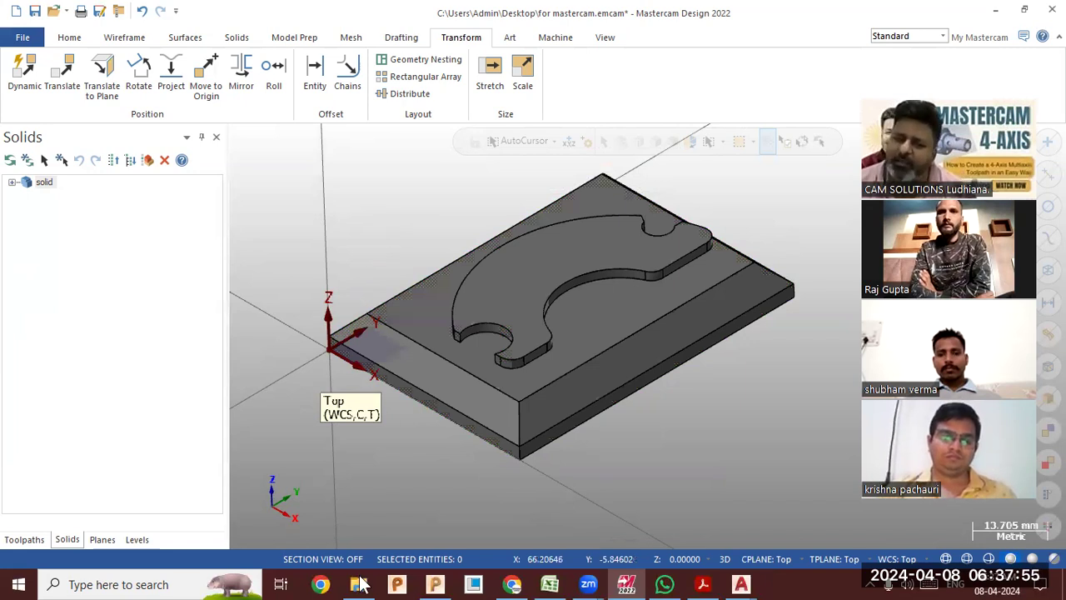
Switch to AutoCAD and open lower.dwg from the Documents folder.
{"action": "left_click", "coordinate": [359, 584]}
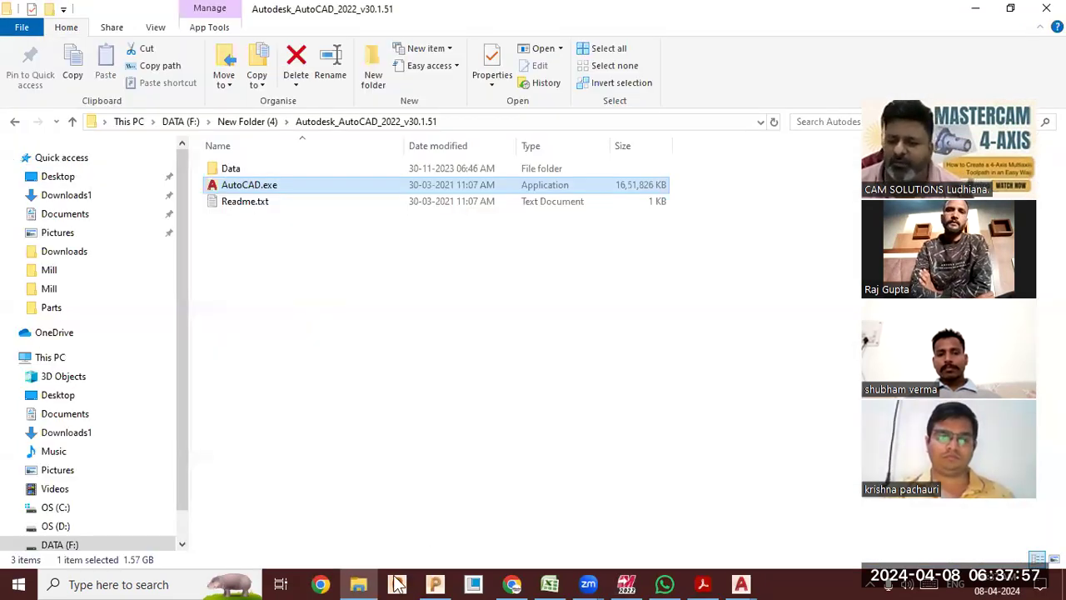
{"action": "left_click", "coordinate": [755, 584]}
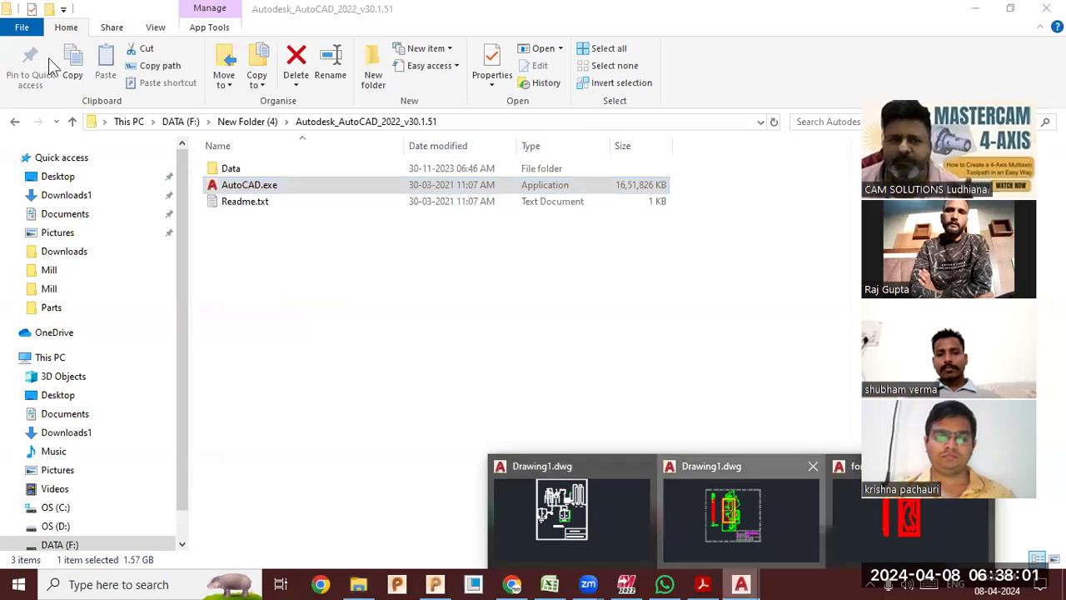
{"action": "left_click", "coordinate": [675, 525]}
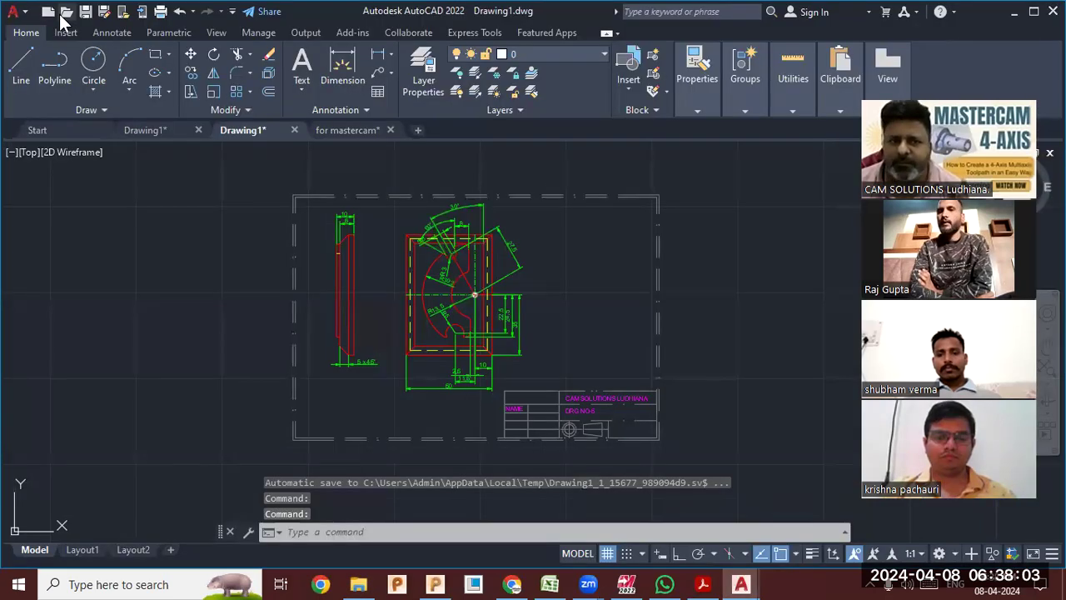
{"action": "left_click", "coordinate": [66, 11]}
{"action": "scroll", "coordinate": [470, 309], "scroll_direction": "down", "scroll_amount": 10}
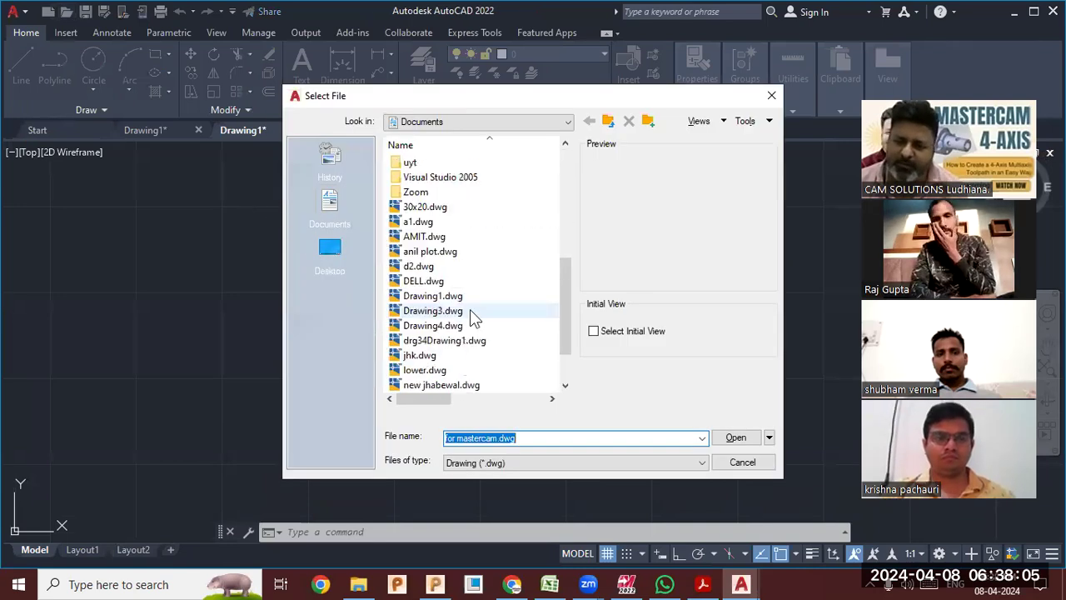
{"action": "left_click", "coordinate": [462, 326]}
{"action": "left_click", "coordinate": [439, 354]}
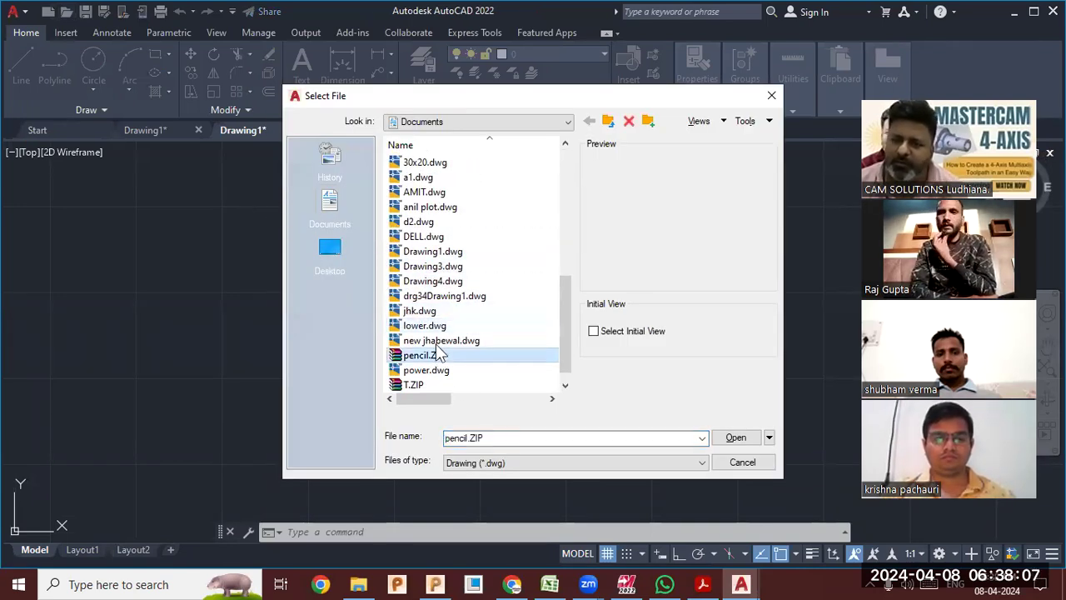
{"action": "left_click", "coordinate": [437, 327]}
{"action": "left_click", "coordinate": [738, 438]}
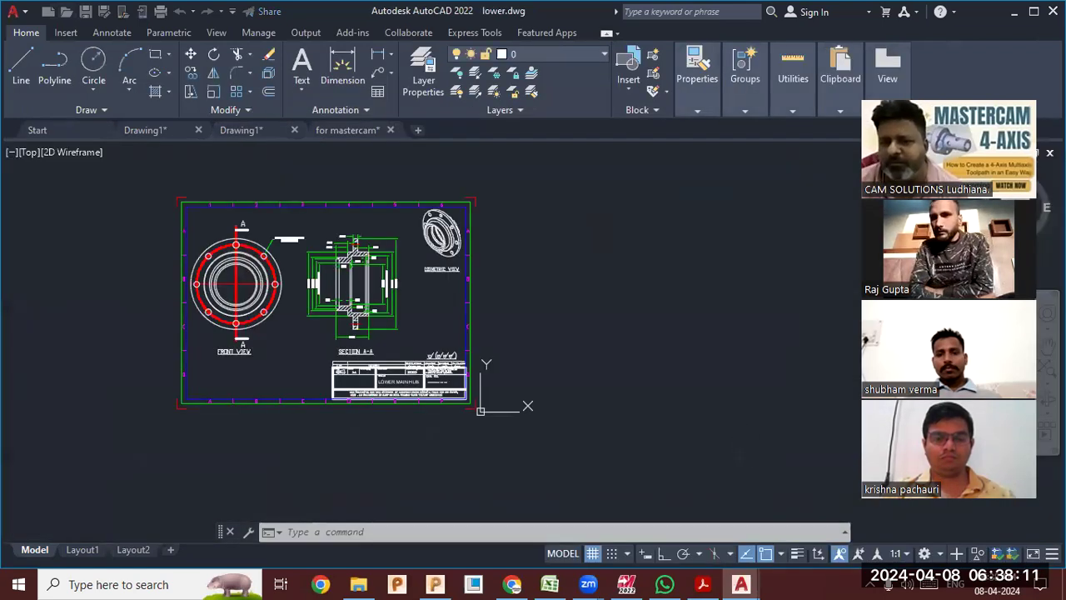
Move the entire drawing to 0,0, using the midpoint of the section view's right-hand face line as the base point.
{"action": "scroll", "coordinate": [318, 264], "scroll_direction": "up", "scroll_amount": 3}
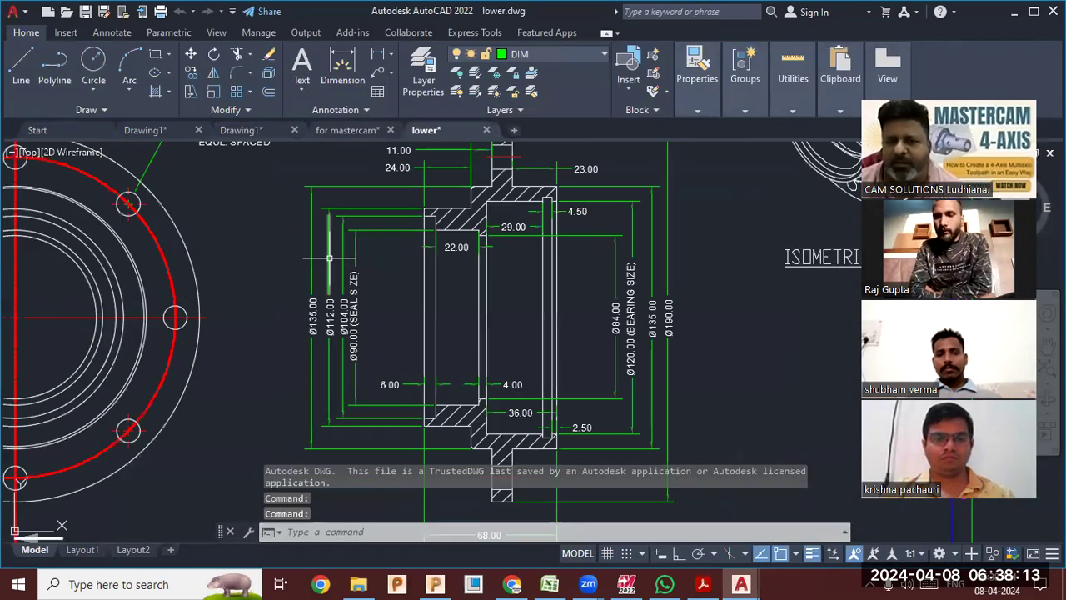
{"action": "scroll", "coordinate": [355, 262], "scroll_direction": "down", "scroll_amount": 3}
{"action": "middle_click_drag", "start_coordinate": [426, 274], "coordinate": [501, 267]}
{"action": "scroll", "coordinate": [578, 244], "scroll_direction": "down", "scroll_amount": 2}
{"action": "mouse_move", "coordinate": [519, 301]}
{"action": "middle_mouse_down"}
{"action": "mouse_move", "coordinate": [593, 313]}
{"action": "mouse_move", "coordinate": [560, 289]}
{"action": "middle_mouse_up"}
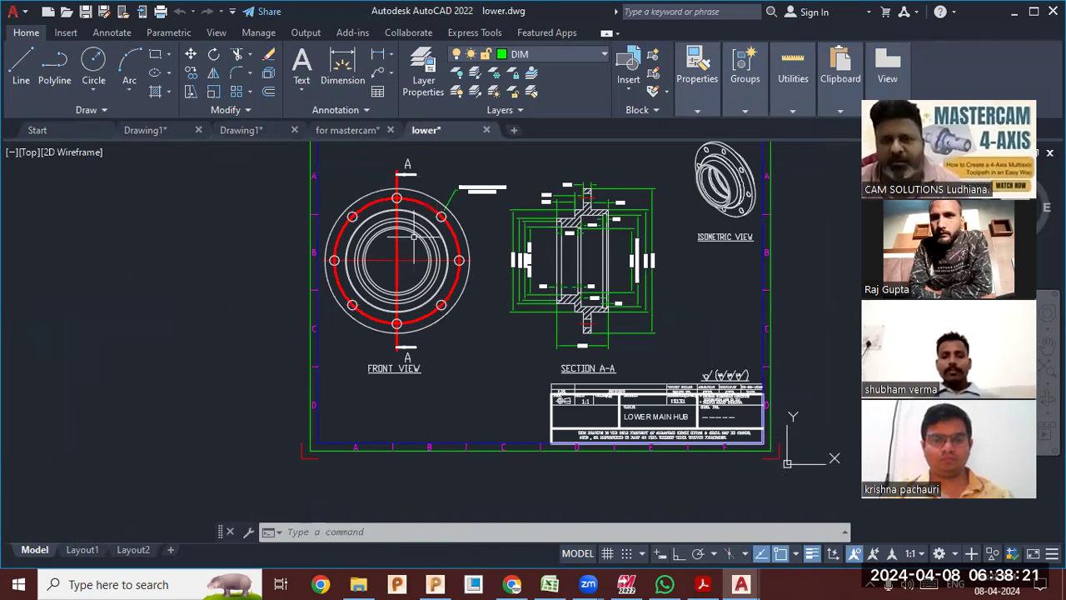
{"action": "key", "text": "ctrl+a"}
{"action": "left_click", "coordinate": [190, 56]}
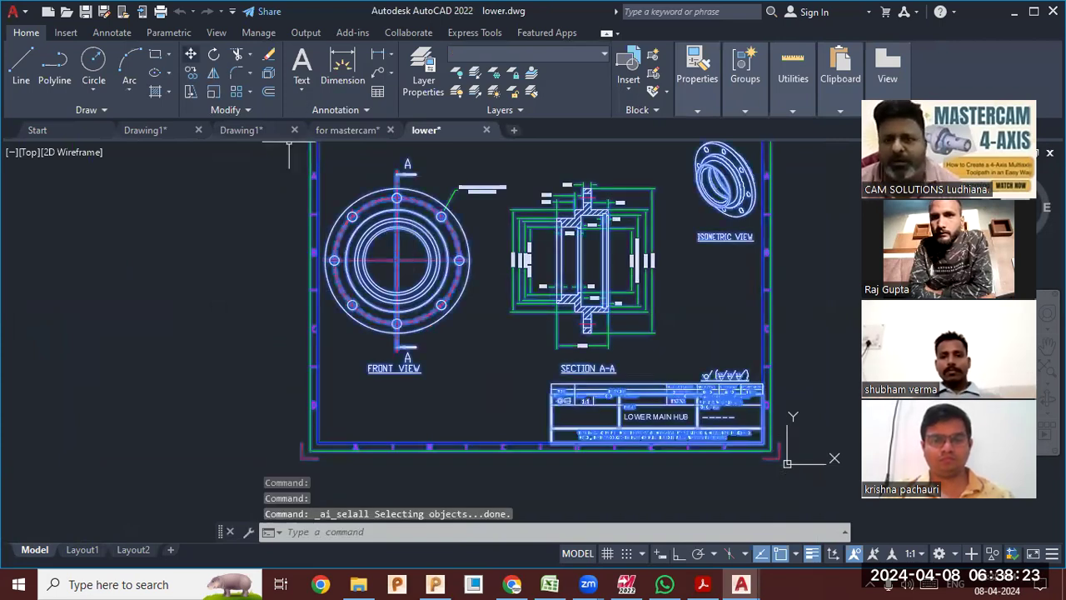
{"action": "scroll", "coordinate": [501, 254], "scroll_direction": "up", "scroll_amount": 4}
{"action": "mouse_move", "coordinate": [369, 309]}
{"action": "middle_mouse_down"}
{"action": "mouse_move", "coordinate": [336, 320]}
{"action": "mouse_move", "coordinate": [218, 314]}
{"action": "middle_mouse_up"}
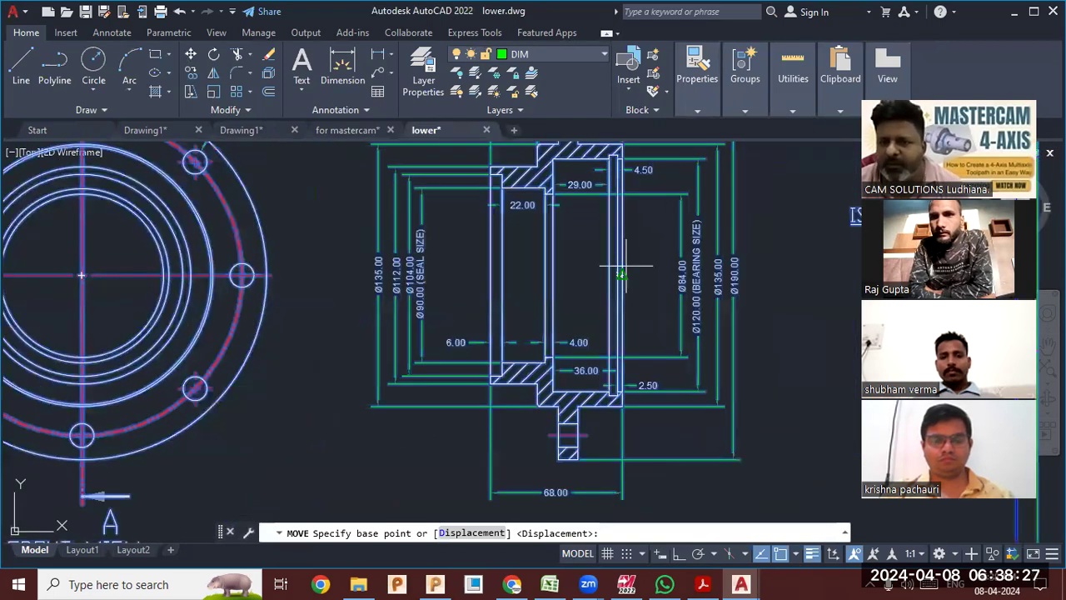
{"action": "left_click", "coordinate": [621, 274]}
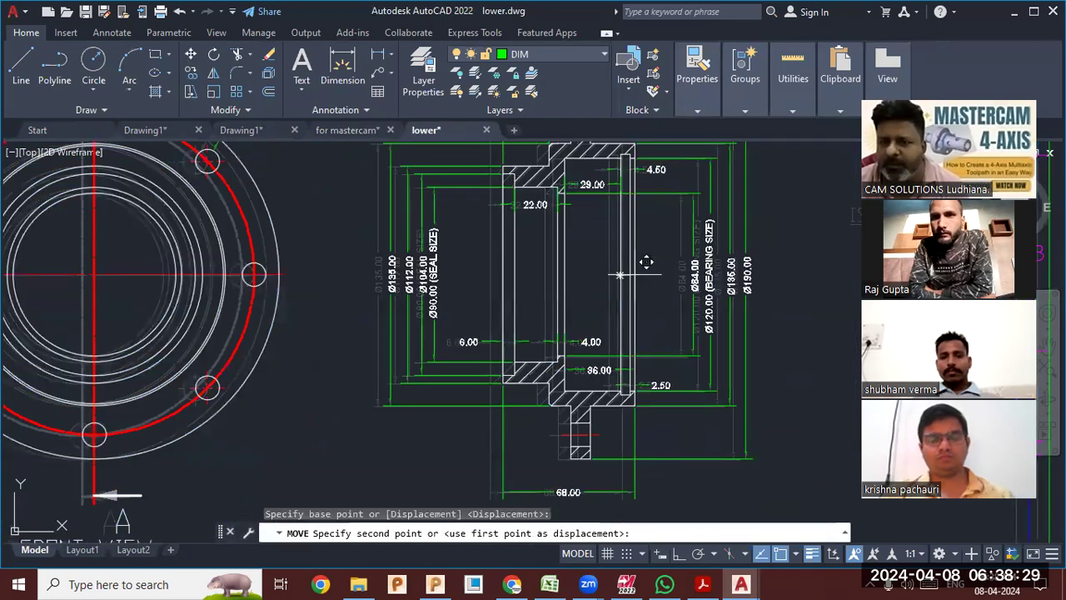
{"action": "type", "text": "0,0"}
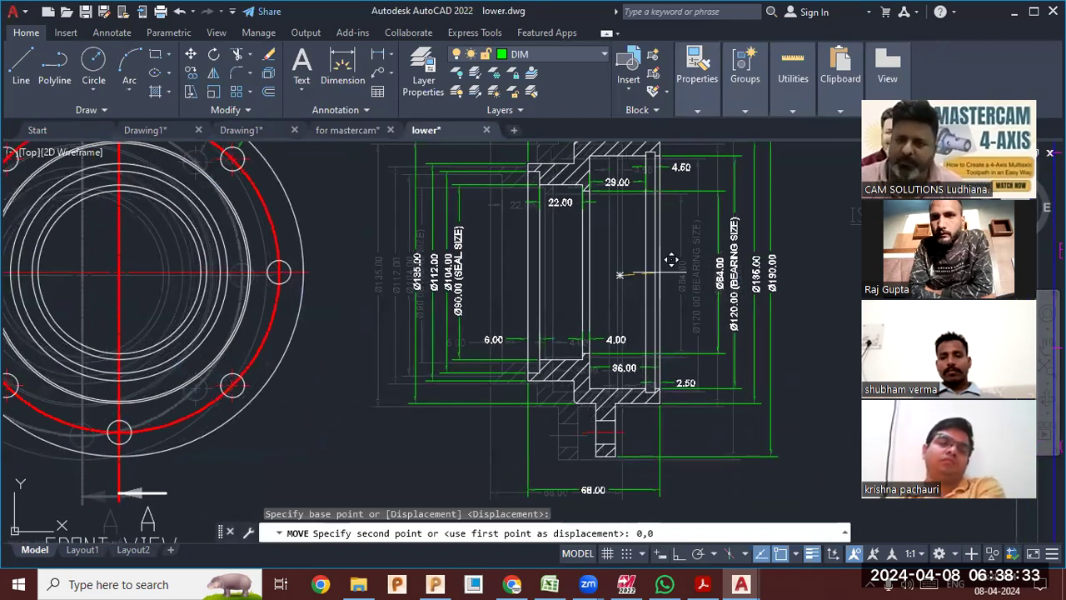
{"action": "key", "text": "Return"}
Check the section view's placement at the origin and save a copy of the drawing to the Desktop as lower.dwg.
{"action": "scroll", "coordinate": [660, 271], "scroll_direction": "down", "scroll_amount": 10}
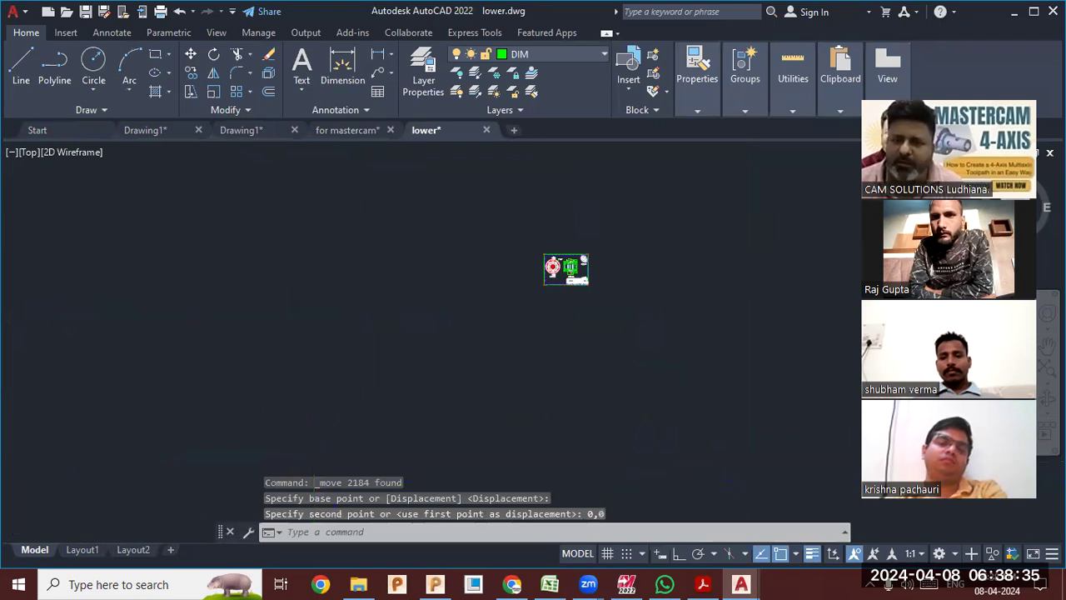
{"action": "scroll", "coordinate": [566, 268], "scroll_direction": "up", "scroll_amount": 10}
{"action": "scroll", "coordinate": [464, 301], "scroll_direction": "down", "scroll_amount": 4}
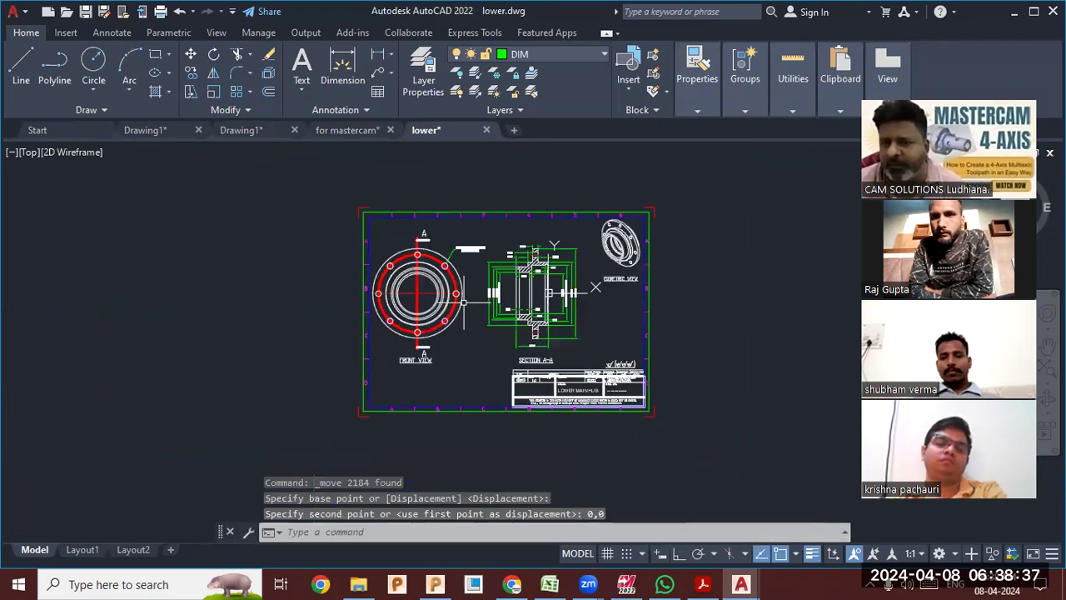
{"action": "scroll", "coordinate": [463, 302], "scroll_direction": "up", "scroll_amount": 6}
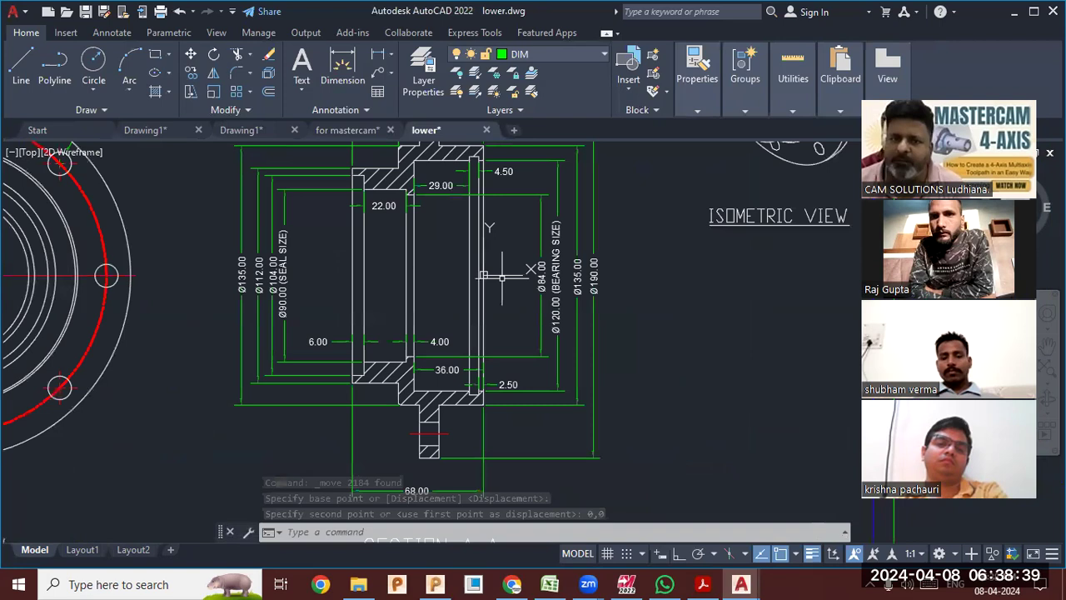
{"action": "scroll", "coordinate": [501, 276], "scroll_direction": "down", "scroll_amount": 6}
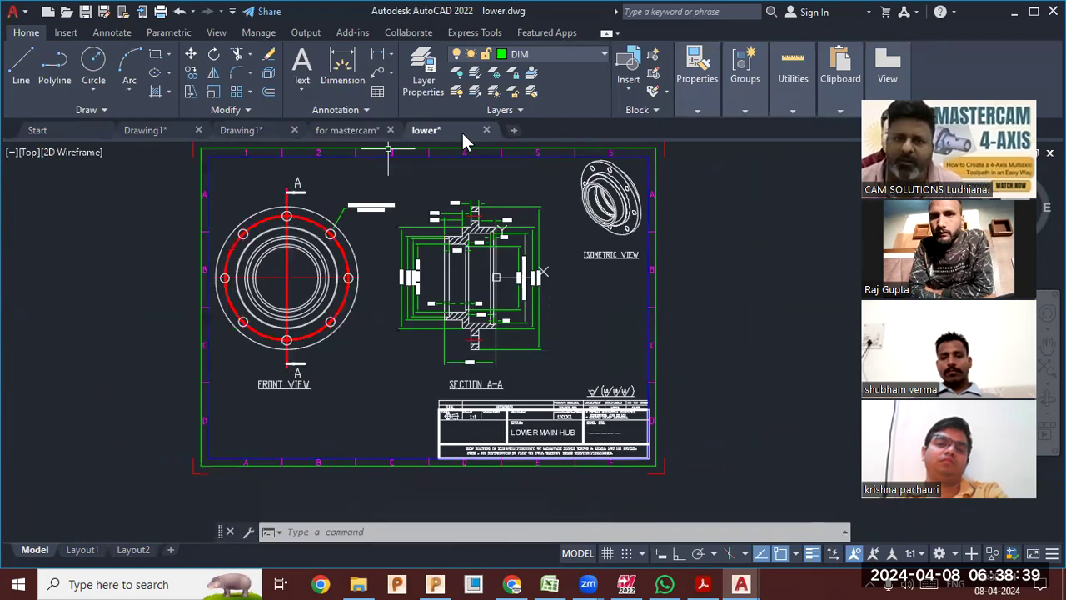
{"action": "left_click", "coordinate": [23, 15]}
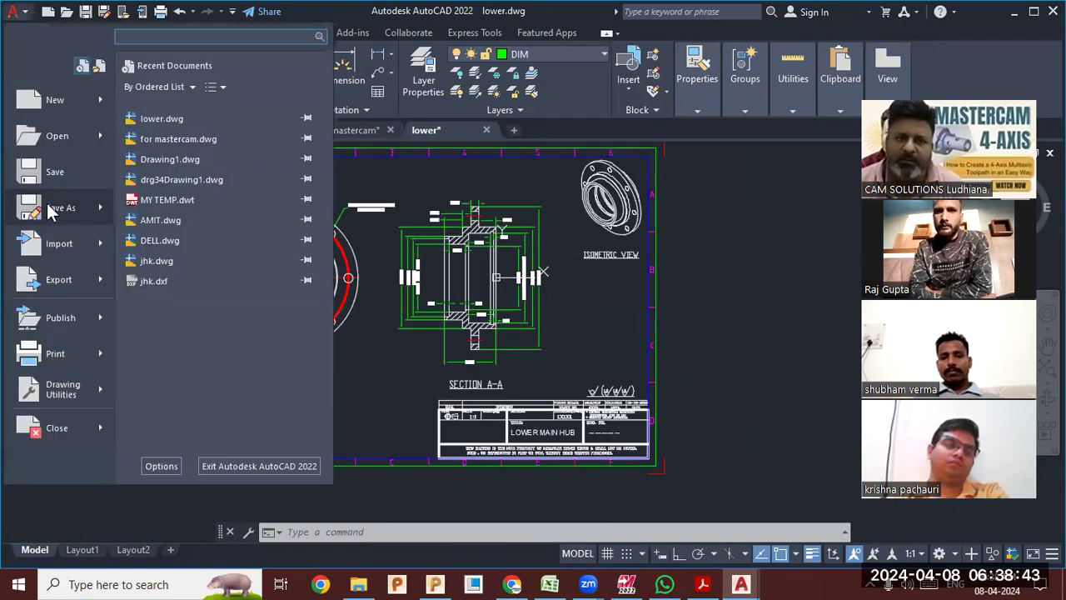
{"action": "left_click", "coordinate": [47, 208]}
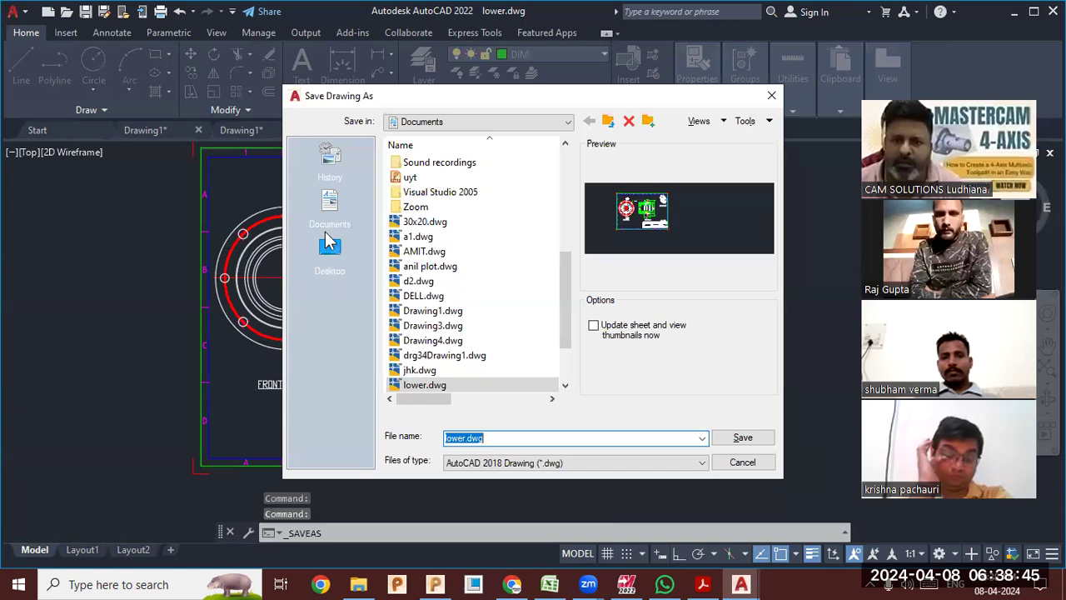
{"action": "left_click", "coordinate": [330, 248]}
{"action": "left_click", "coordinate": [541, 436]}
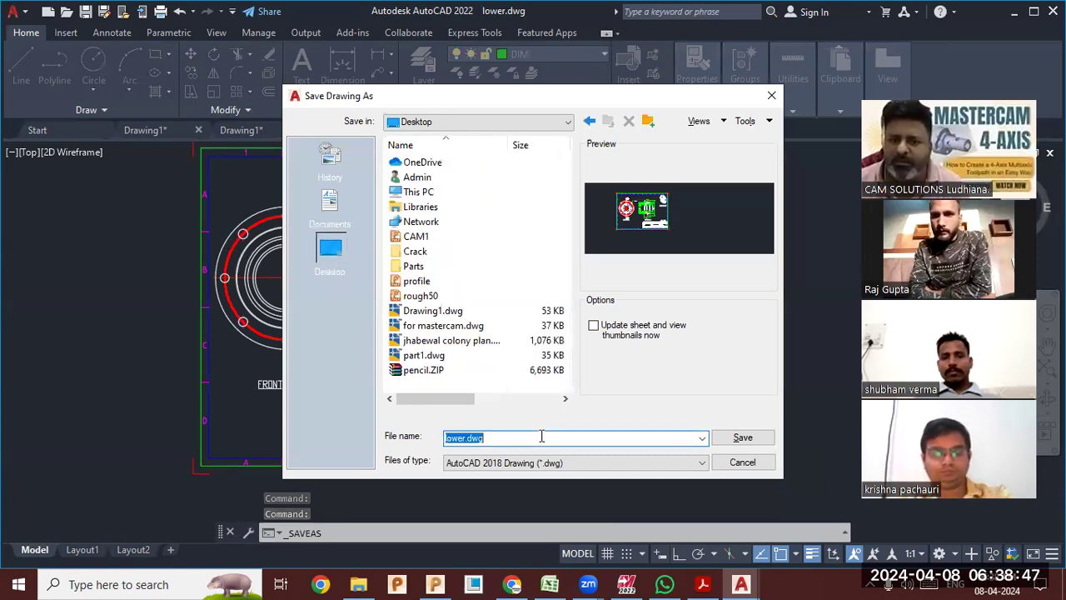
{"action": "left_click", "coordinate": [758, 442]}
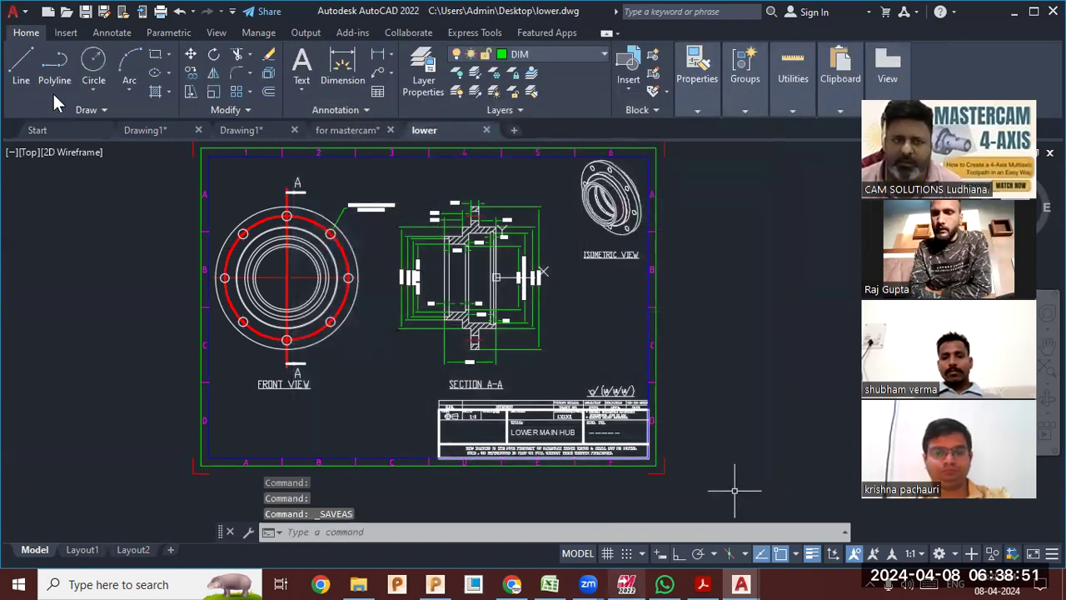
Switch to Mastercam and open lower.dwg from the Desktop, checking where the imported geometry lies relative to the origin.
{"action": "key", "text": "alt+Tab"}
{"action": "left_click", "coordinate": [53, 11]}
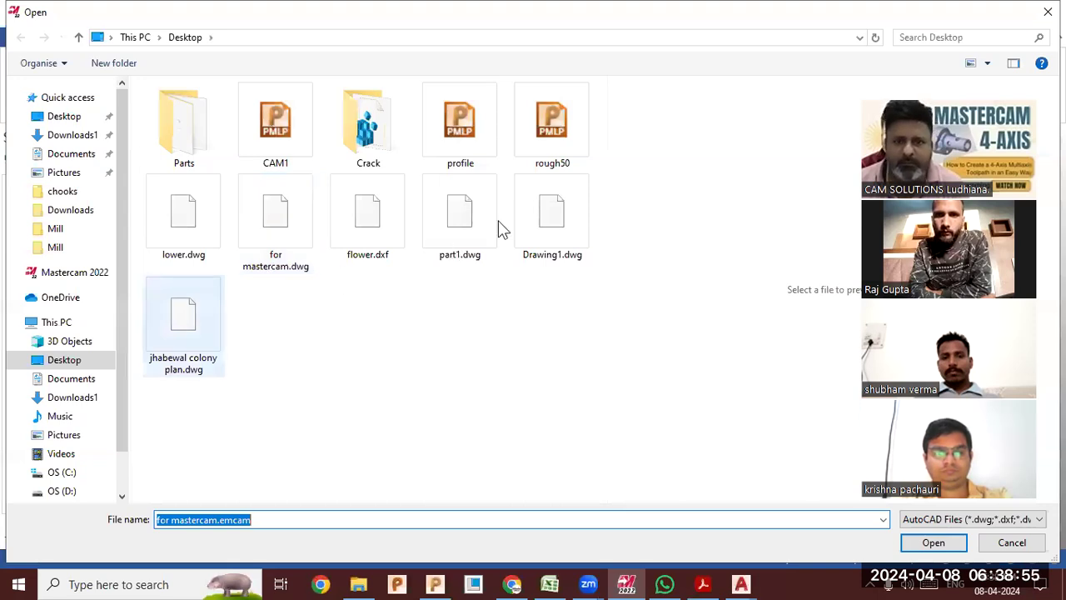
{"action": "left_click", "coordinate": [195, 225]}
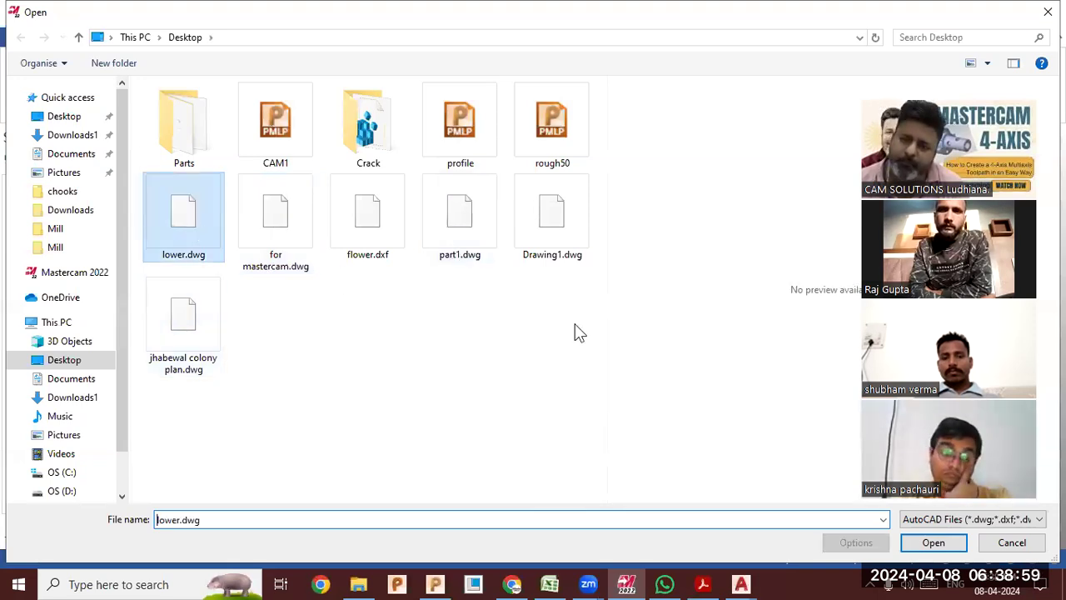
{"action": "key", "text": "Return"}
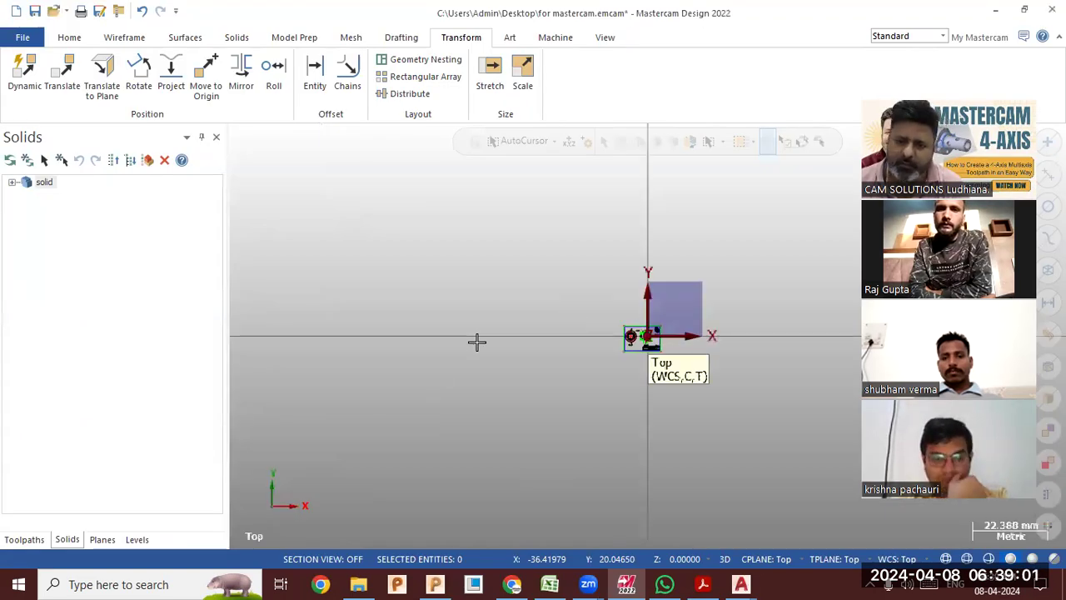
{"action": "scroll", "coordinate": [570, 317], "scroll_direction": "down", "scroll_amount": 2}
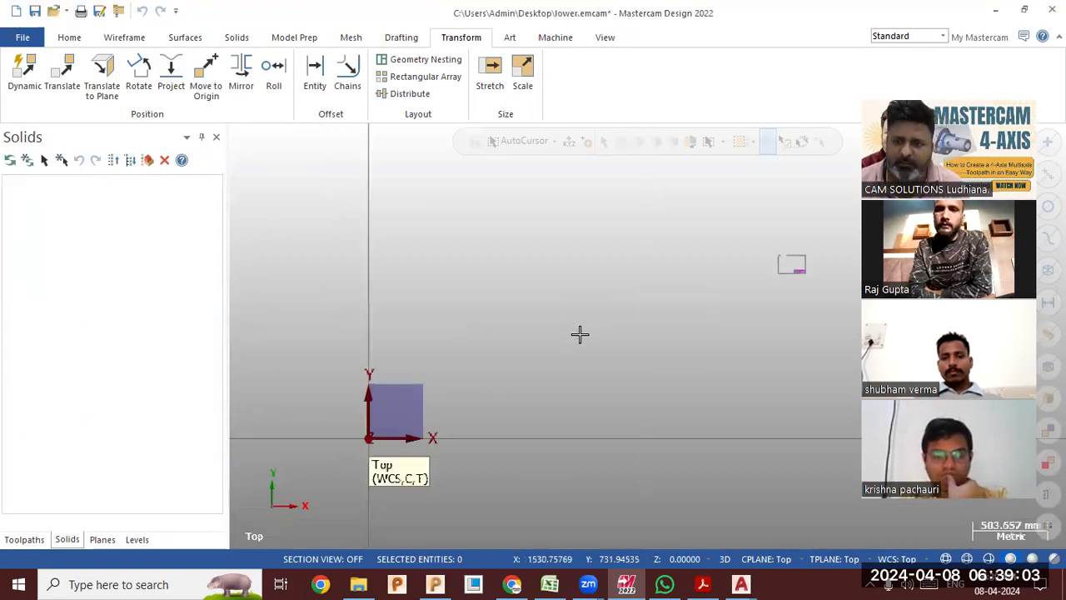
{"action": "scroll", "coordinate": [579, 334], "scroll_direction": "down", "scroll_amount": 1}
{"action": "scroll", "coordinate": [493, 376], "scroll_direction": "down", "scroll_amount": 1}
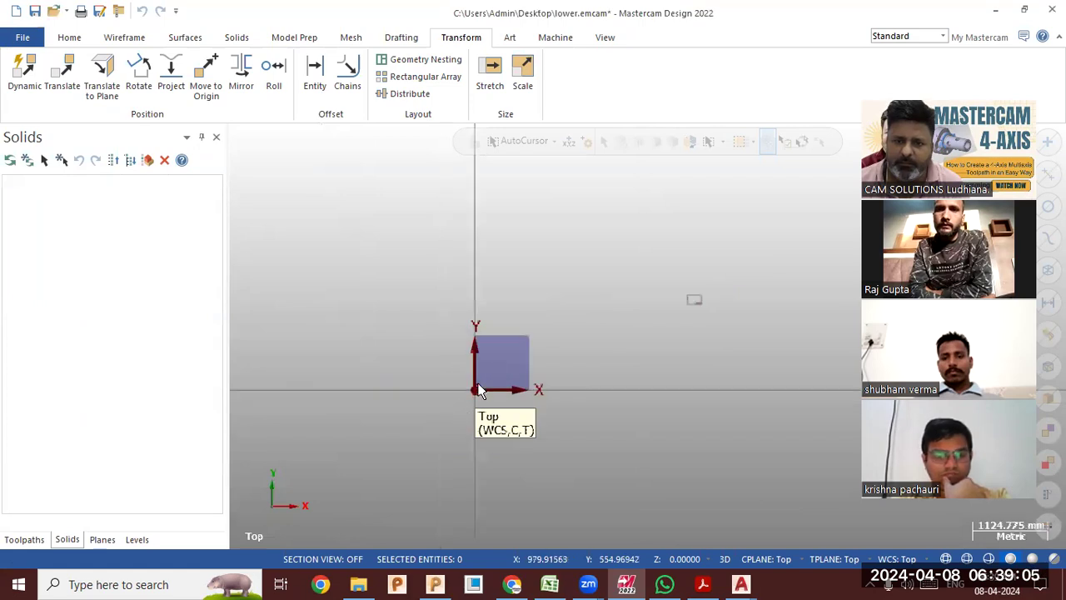
{"action": "scroll", "coordinate": [447, 364], "scroll_direction": "up", "scroll_amount": 4}
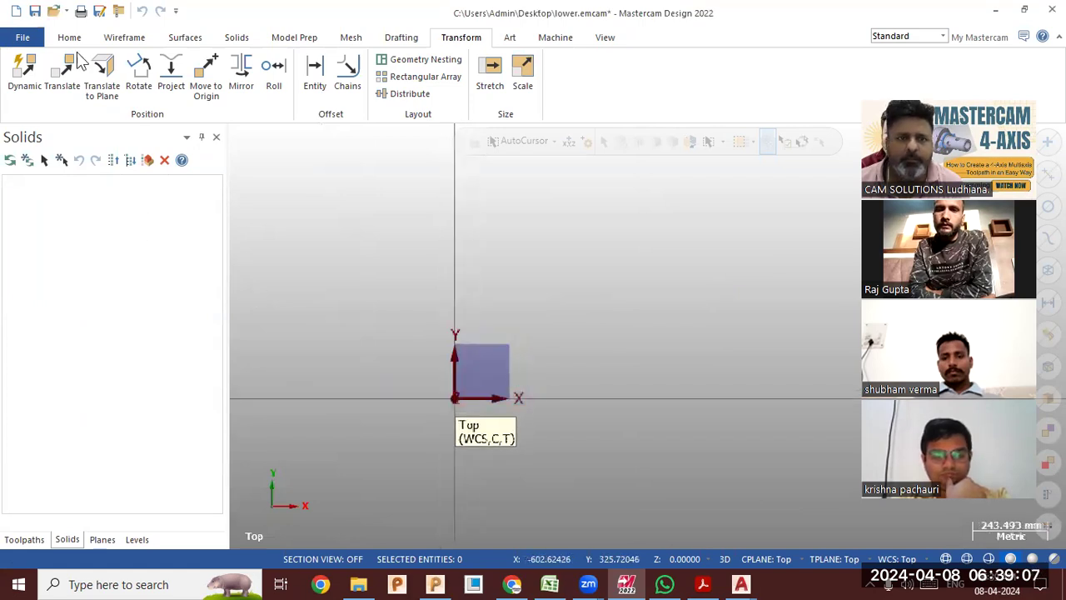
Open lower.dwg from the Desktop again, discarding the changes to the current part file.
{"action": "left_click", "coordinate": [53, 11]}
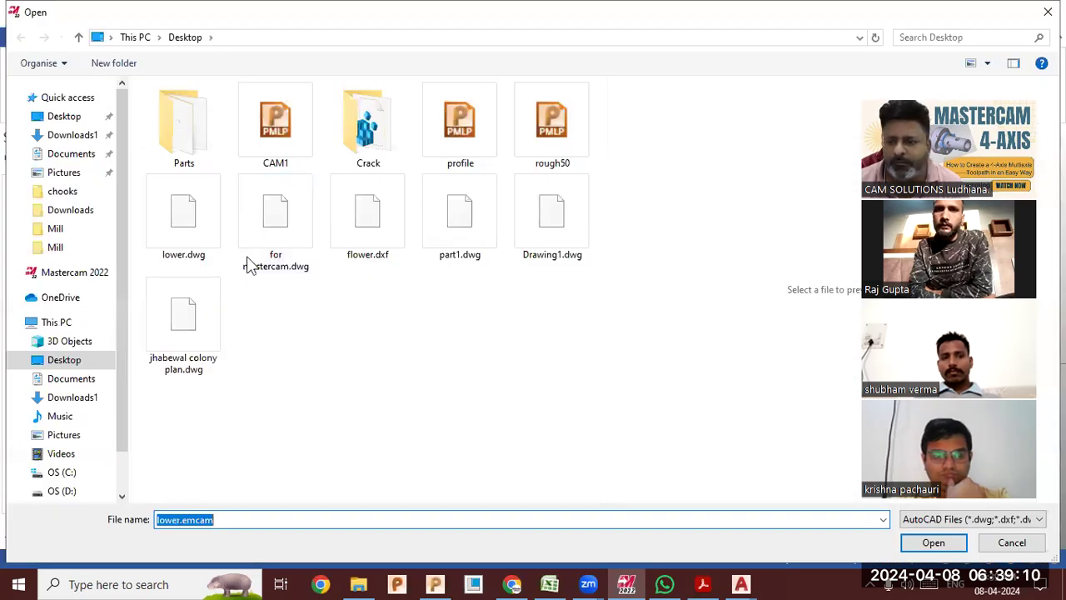
{"action": "left_click", "coordinate": [190, 223]}
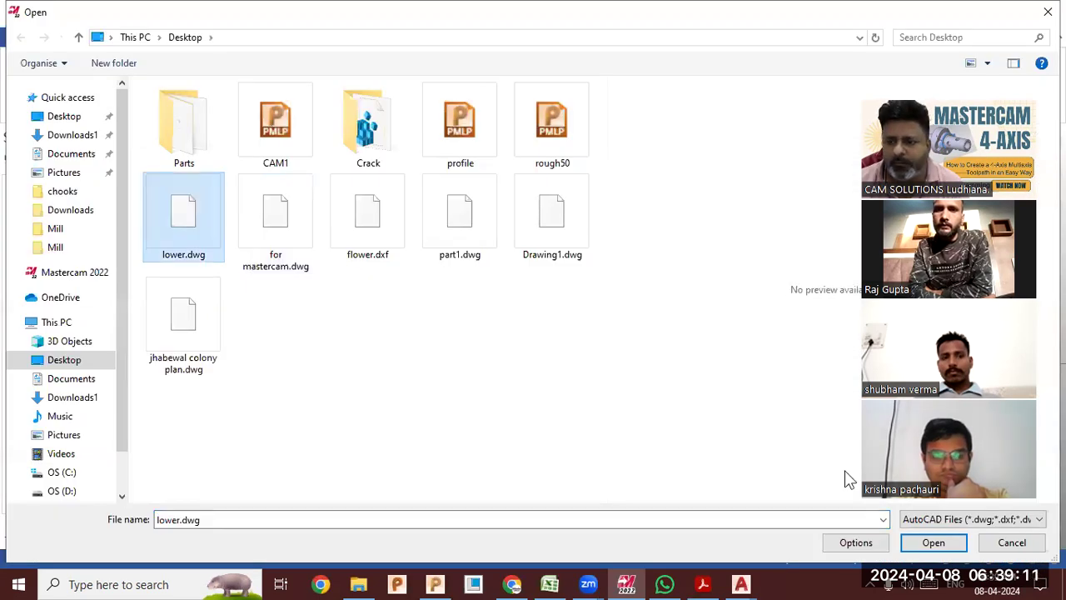
{"action": "left_click", "coordinate": [919, 542]}
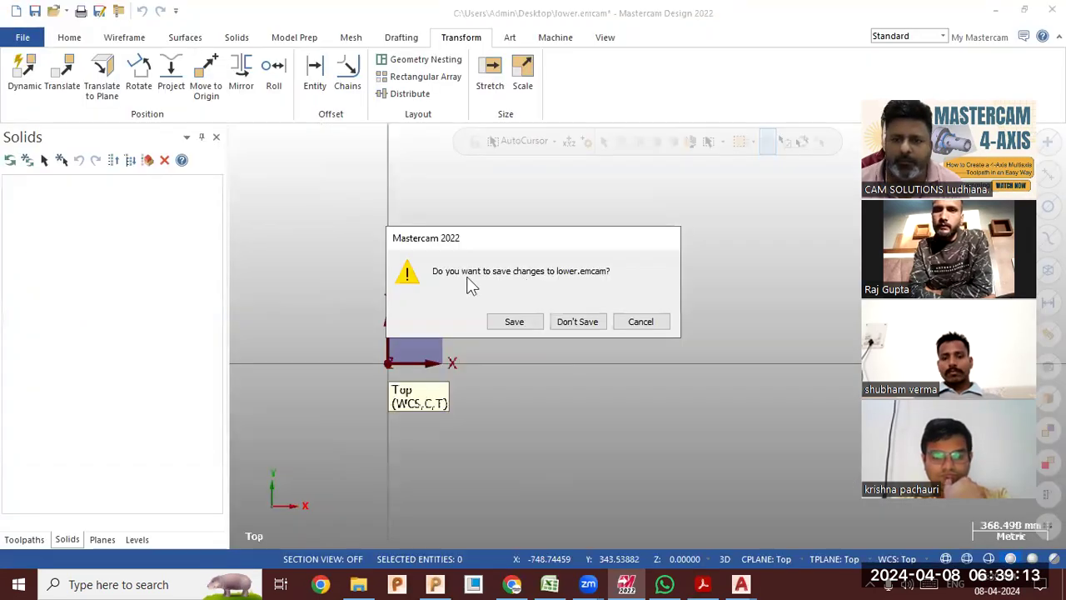
{"action": "left_click", "coordinate": [576, 321]}
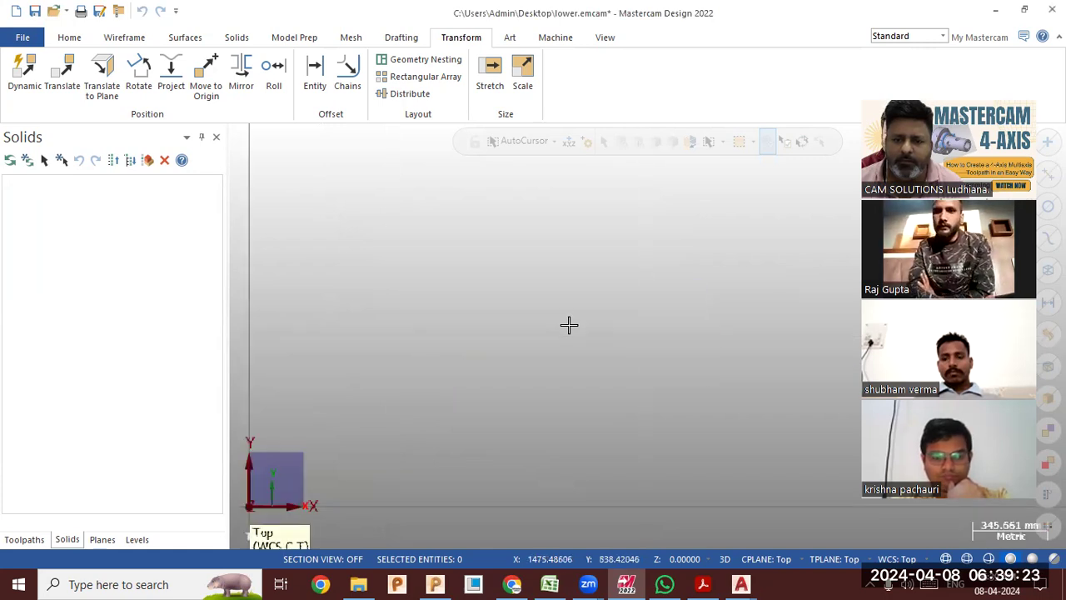
{"action": "scroll", "coordinate": [569, 325], "scroll_direction": "down", "scroll_amount": 2}
{"action": "right_click", "coordinate": [573, 332]}
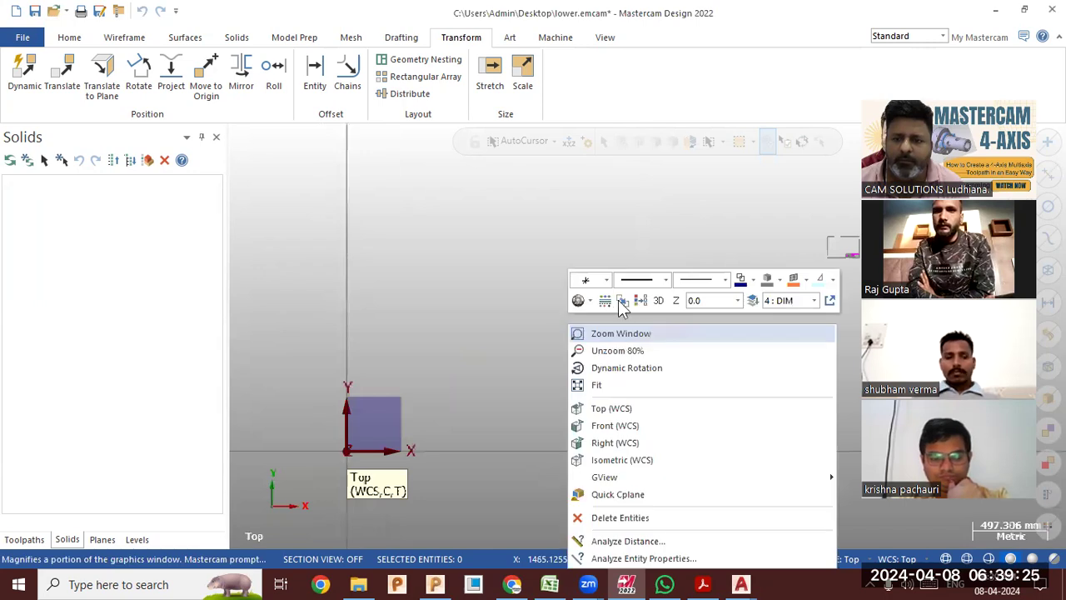
{"action": "left_click", "coordinate": [621, 302]}
{"action": "left_click", "coordinate": [604, 304]}
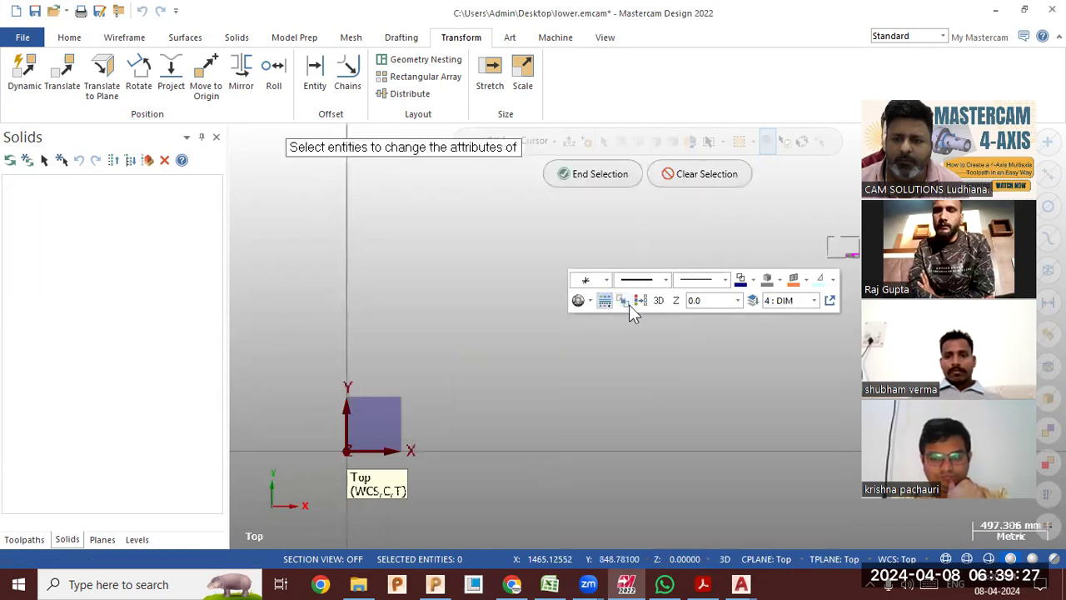
{"action": "left_click", "coordinate": [639, 304]}
{"action": "left_click", "coordinate": [602, 303]}
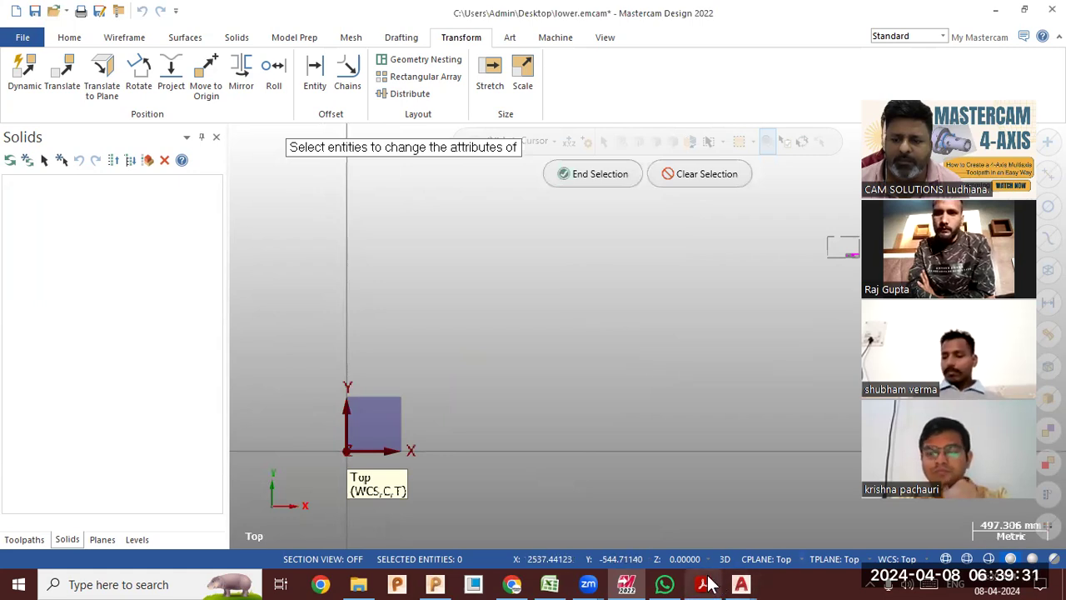
Switch to the lower drawing in AutoCAD and explode all of its geometry.
{"action": "left_click", "coordinate": [741, 584]}
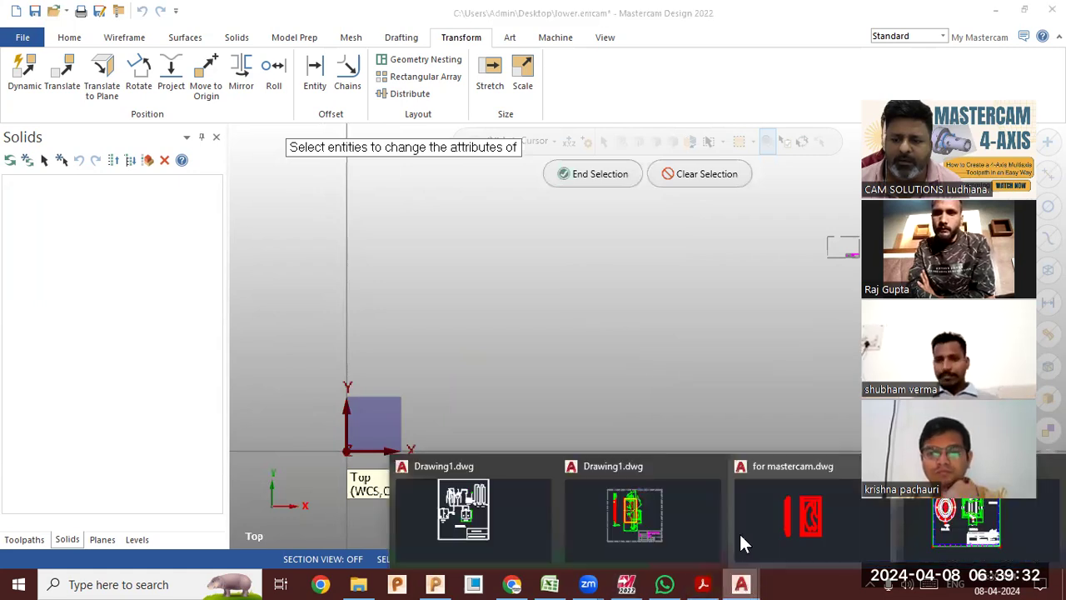
{"action": "left_click", "coordinate": [966, 516]}
{"action": "left_click", "coordinate": [671, 492]}
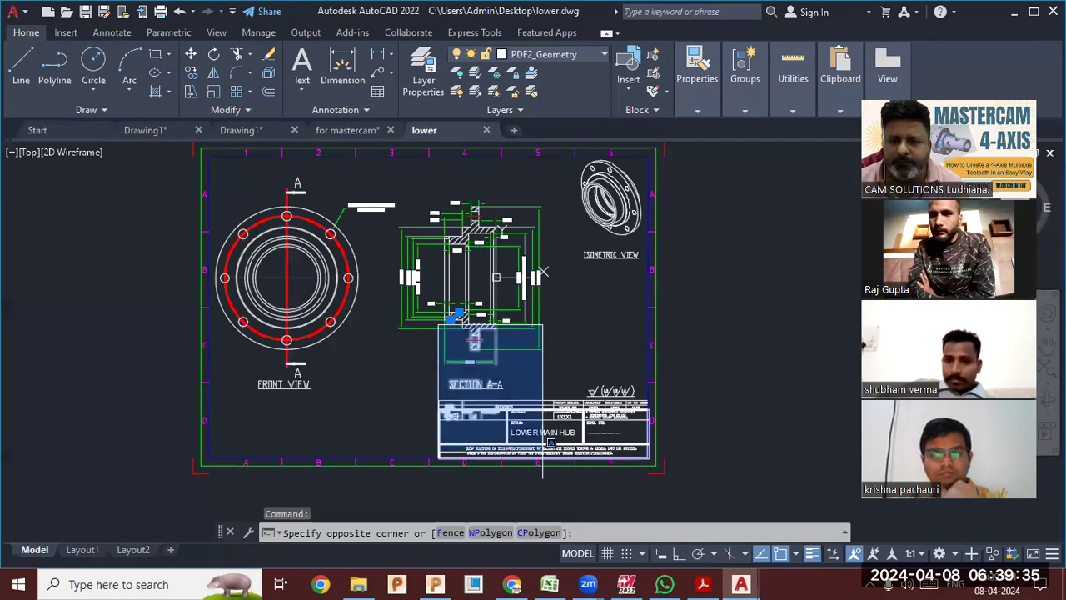
{"action": "left_click", "coordinate": [148, 157]}
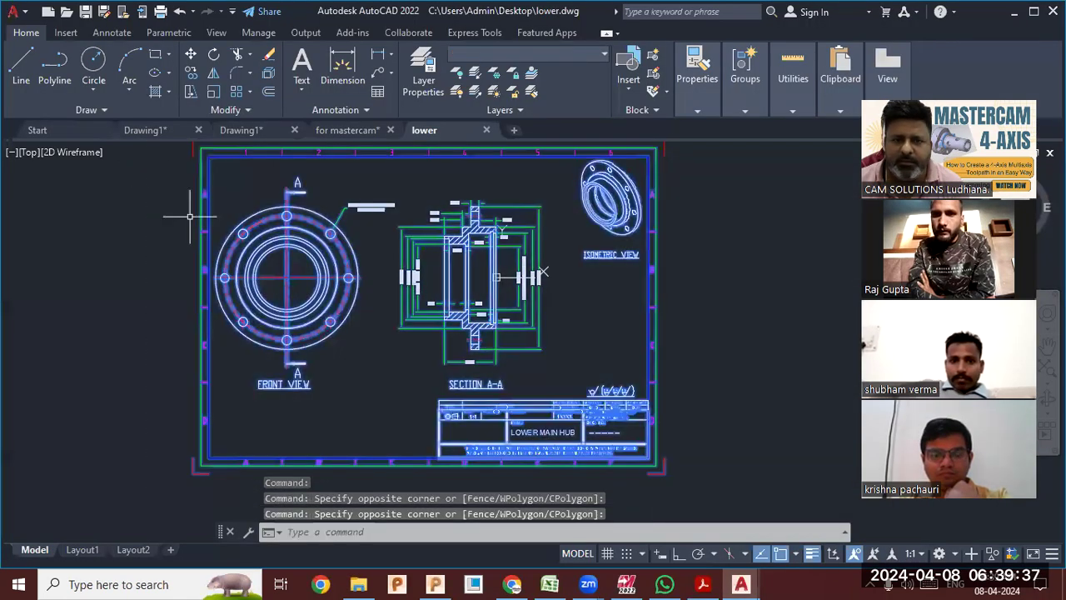
{"action": "scroll", "coordinate": [218, 249], "scroll_direction": "down", "scroll_amount": 5}
{"action": "middle_click_drag", "start_coordinate": [276, 291], "coordinate": [447, 331]}
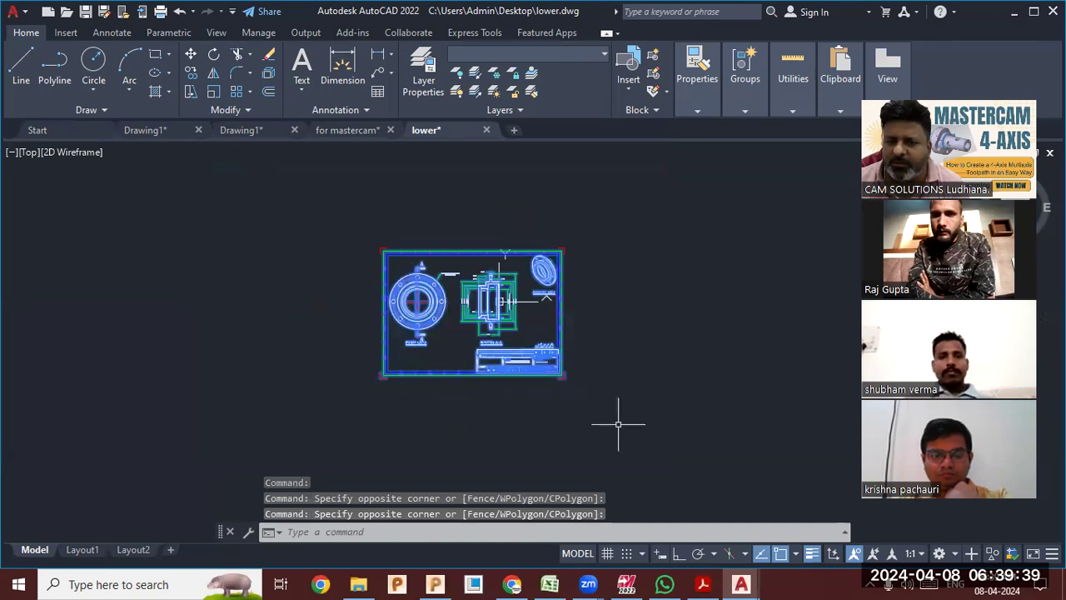
{"action": "left_click", "coordinate": [272, 205]}
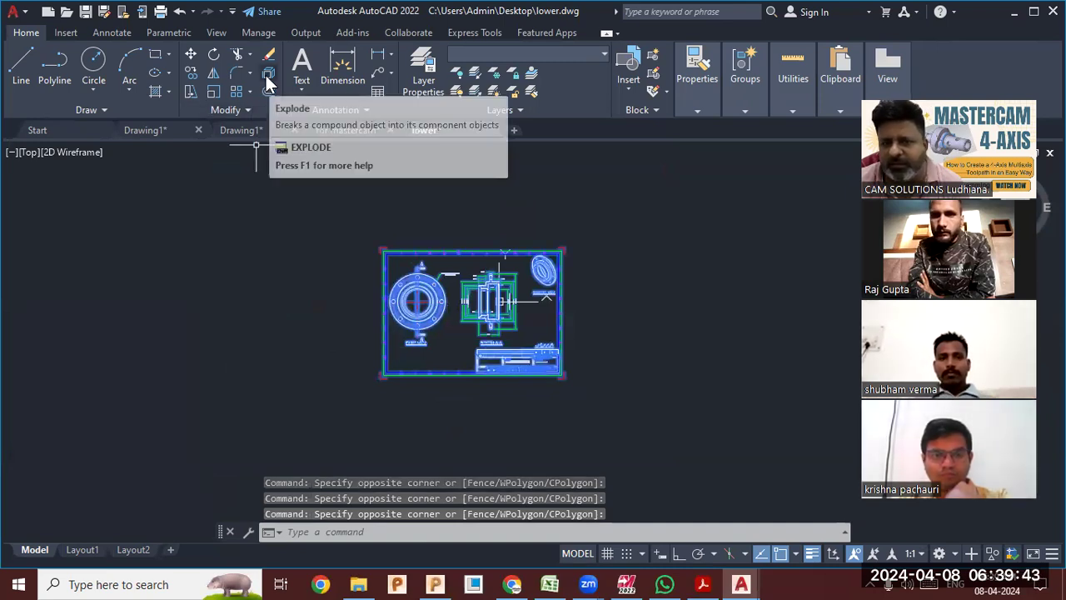
{"action": "left_click", "coordinate": [267, 75]}
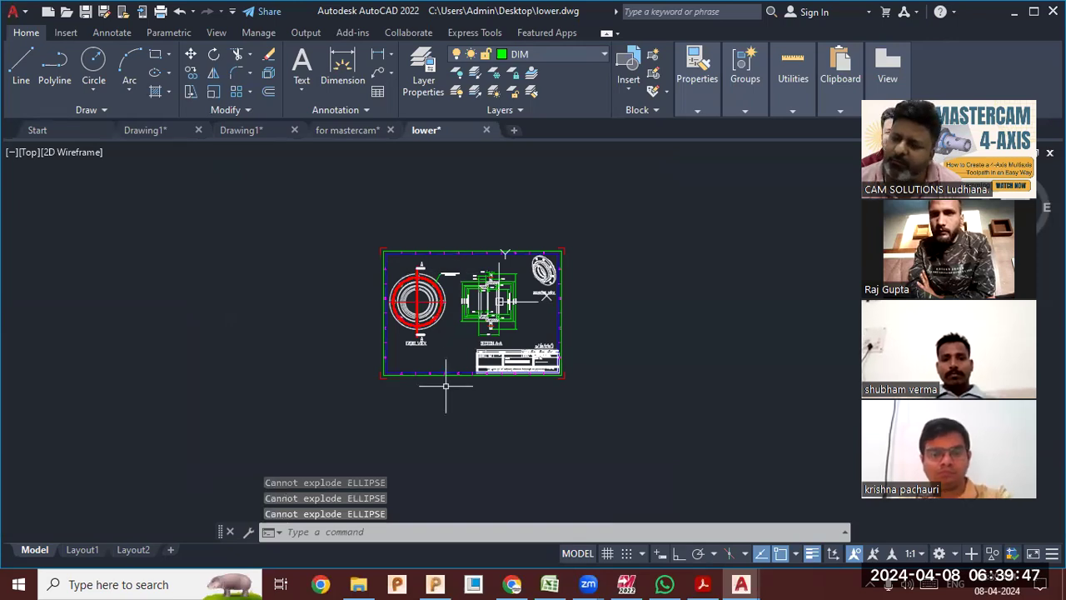
Examine the exploded section view's dimensions by selecting an outer-diameter dimension's arrowhead and lines, leaving nothing selected.
{"action": "scroll", "coordinate": [468, 340], "scroll_direction": "up", "scroll_amount": 2}
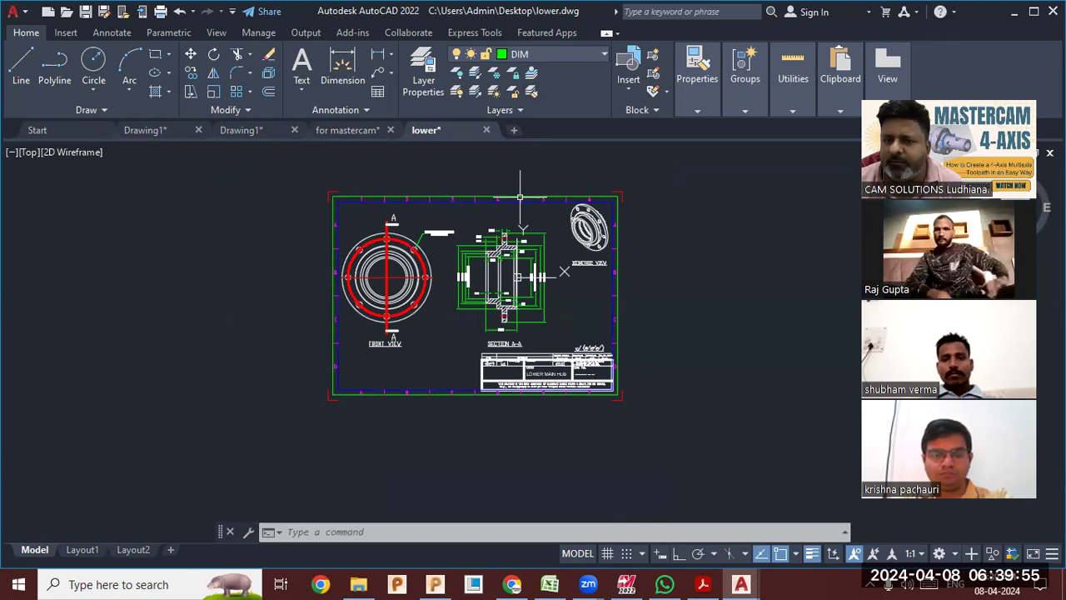
{"action": "scroll", "coordinate": [520, 197], "scroll_direction": "up", "scroll_amount": 5}
{"action": "middle_click_drag", "start_coordinate": [579, 273], "coordinate": [645, 313]}
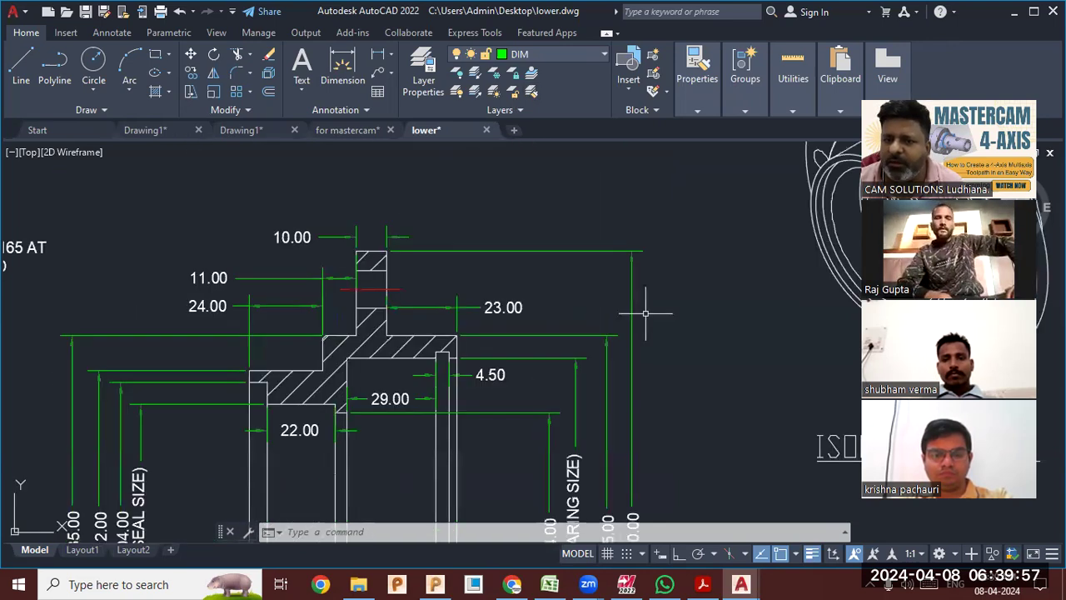
{"action": "scroll", "coordinate": [644, 314], "scroll_direction": "up", "scroll_amount": 5}
{"action": "left_click", "coordinate": [583, 326]}
{"action": "left_click", "coordinate": [609, 358]}
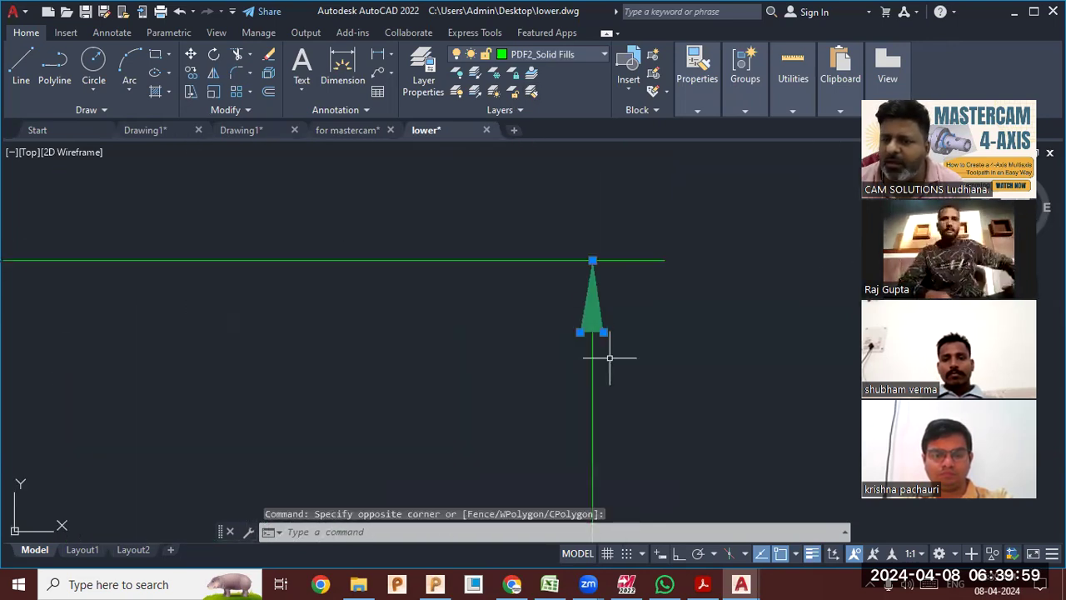
{"action": "left_click", "coordinate": [610, 358]}
{"action": "left_click", "coordinate": [582, 375]}
{"action": "left_click", "coordinate": [627, 261]}
{"action": "left_click_drag", "start_coordinate": [607, 306], "coordinate": [592, 309]}
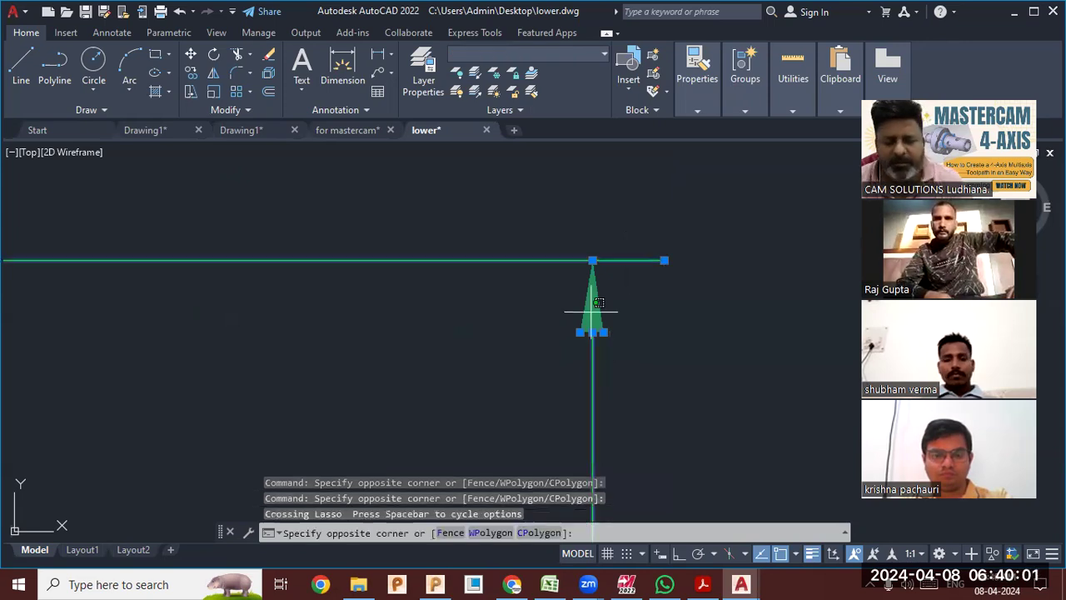
{"action": "key", "text": "Escape"}
{"action": "key", "text": "Escape"}
{"action": "key", "text": "Escape"}
{"action": "scroll", "coordinate": [614, 226], "scroll_direction": "down", "scroll_amount": 5}
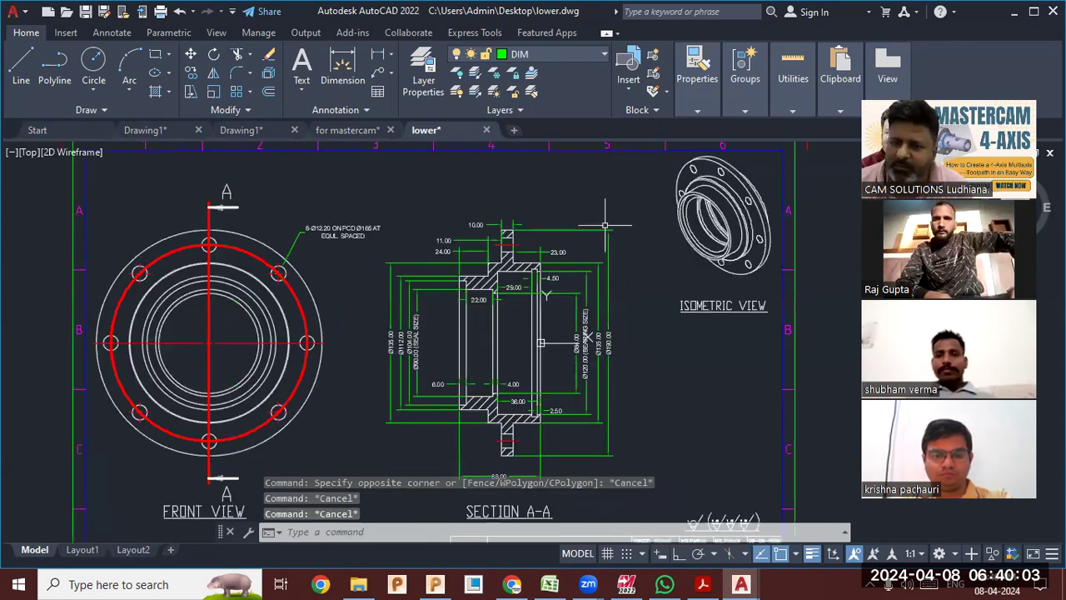
Create a new drawing alongside the lower main hub drawing and return to the lower drawing.
{"action": "scroll", "coordinate": [589, 229], "scroll_direction": "down", "scroll_amount": 2}
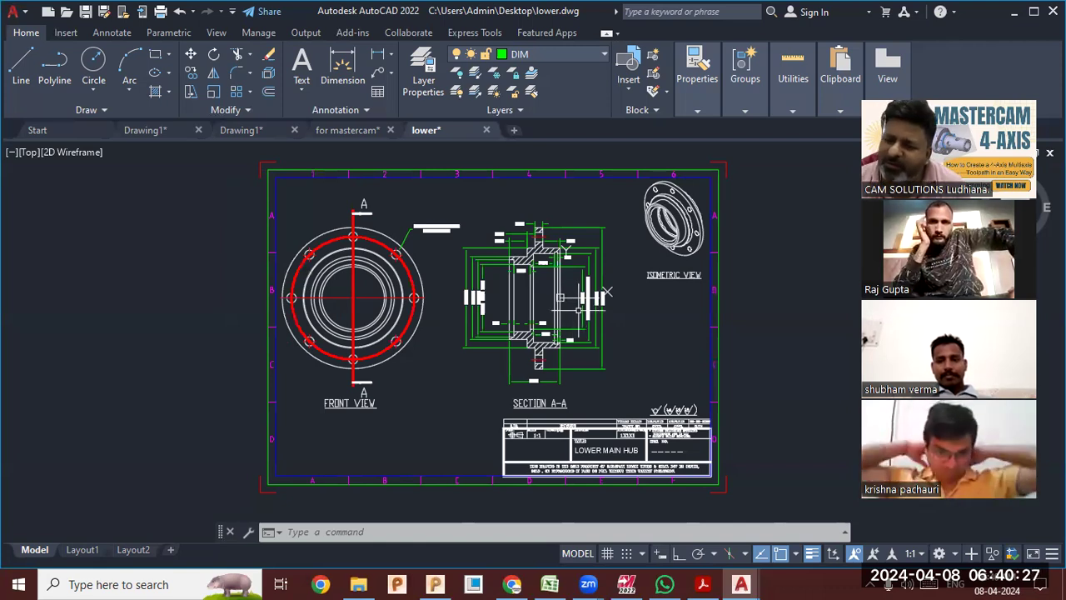
{"action": "scroll", "coordinate": [463, 306], "scroll_direction": "down", "scroll_amount": 2}
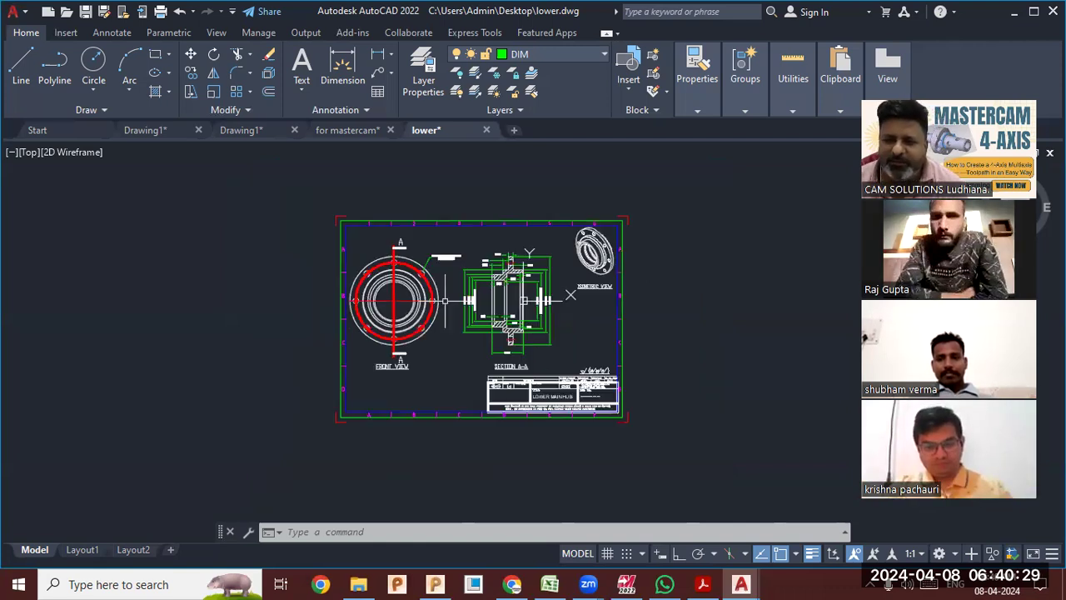
{"action": "left_click", "coordinate": [700, 456]}
{"action": "left_click", "coordinate": [312, 189]}
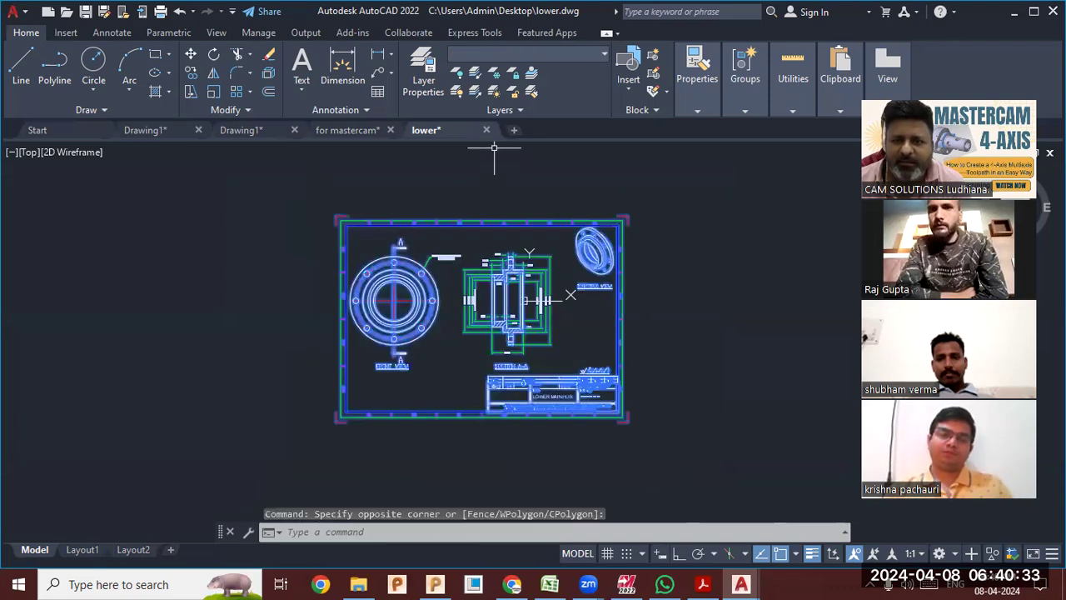
{"action": "left_click", "coordinate": [513, 130]}
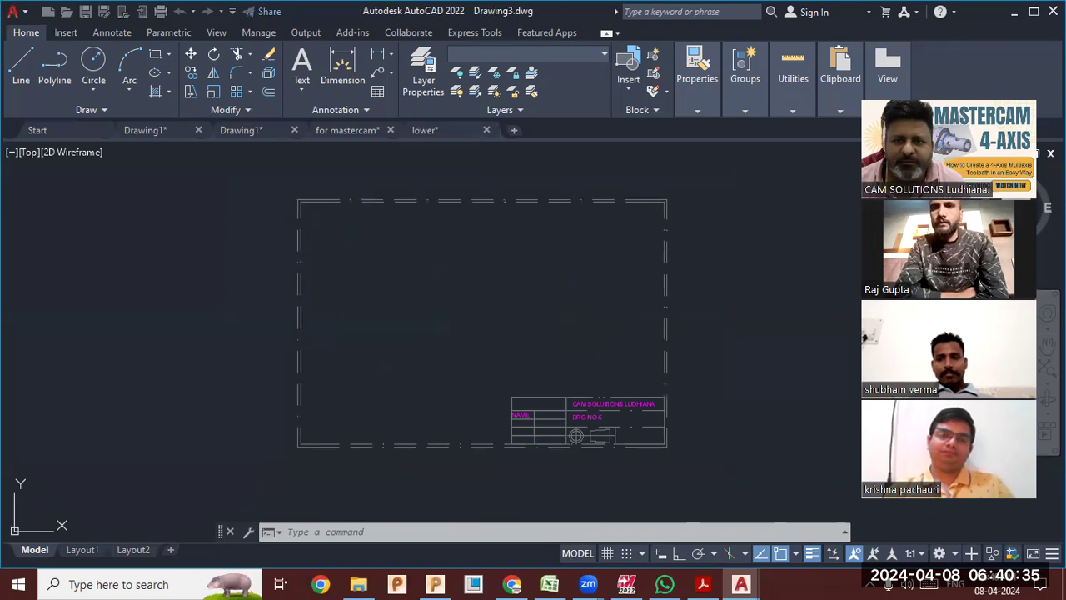
{"action": "left_click", "coordinate": [488, 126]}
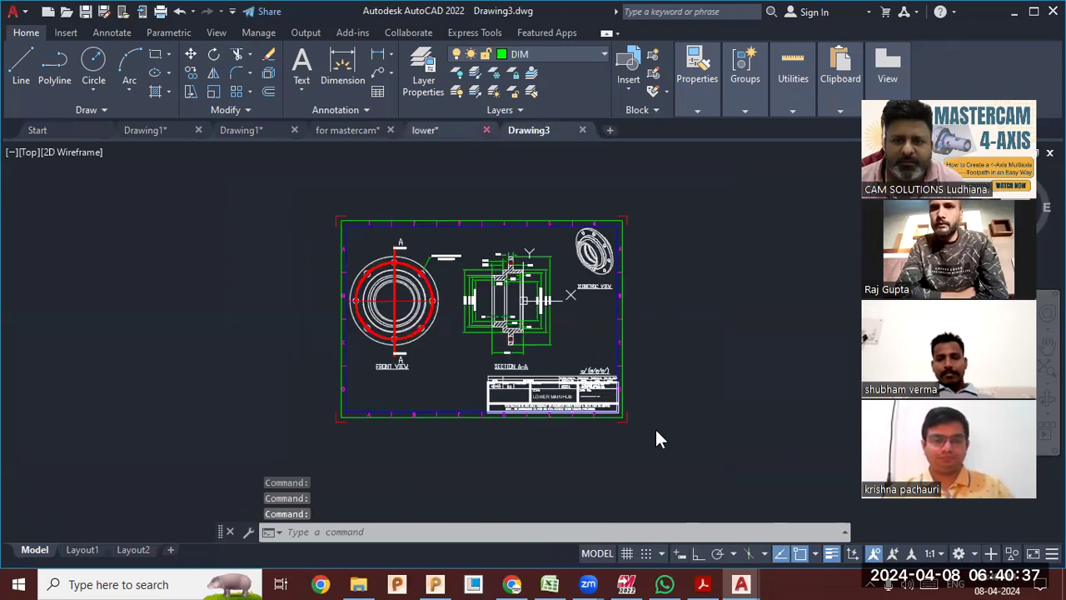
{"action": "left_click", "coordinate": [647, 330]}
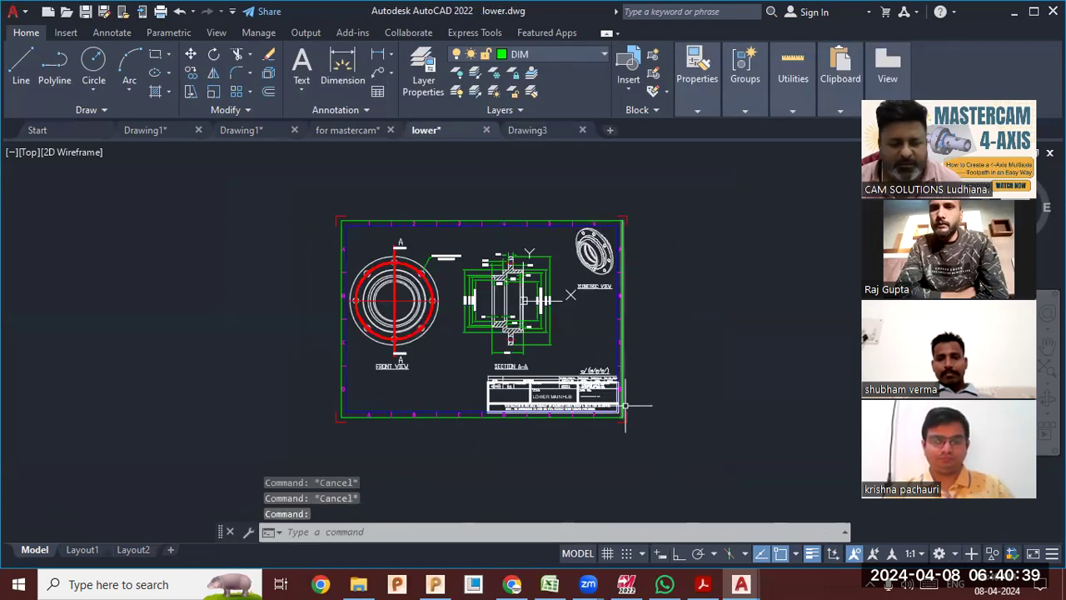
Copy everything in the lower drawing and paste it into the new drawing with the insertion point 0,0.
{"action": "key", "text": "ctrl+a"}
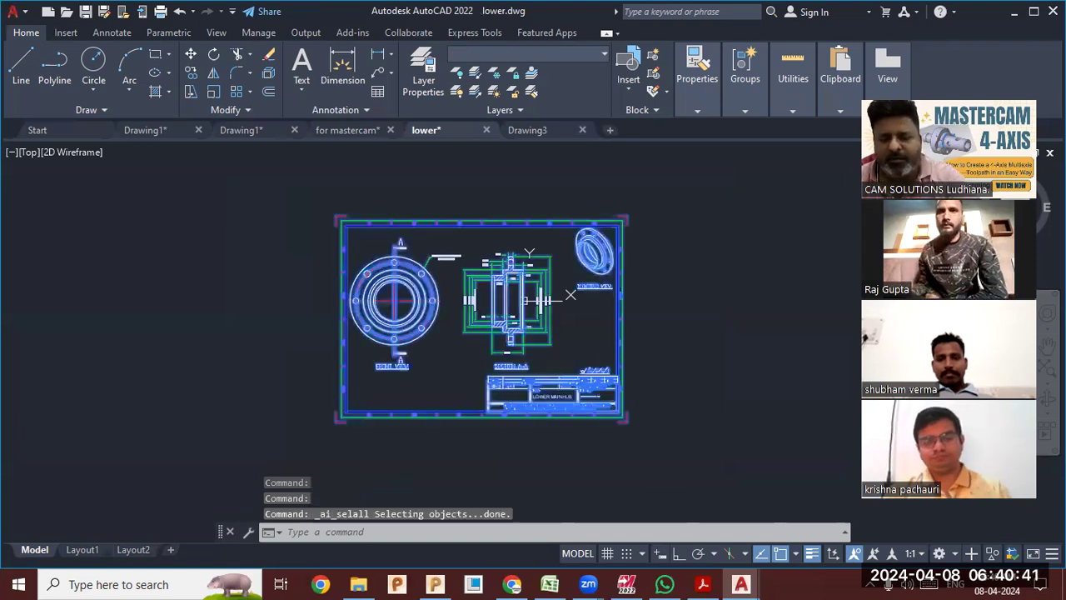
{"action": "key", "text": "ctrl+c"}
{"action": "left_click", "coordinate": [533, 130]}
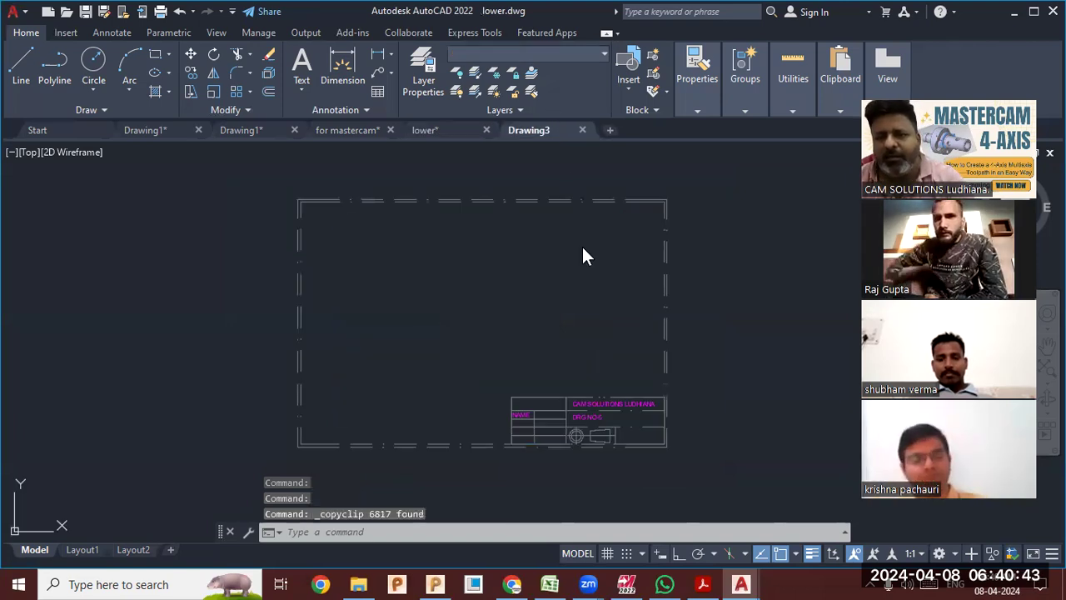
{"action": "key", "text": "ctrl+v"}
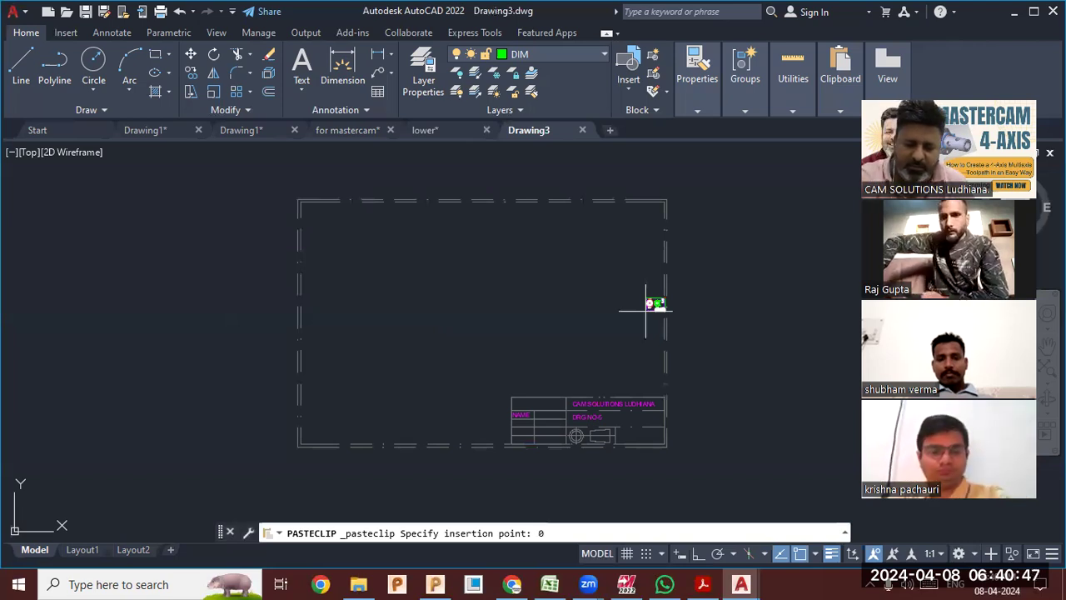
{"action": "key", "text": "Return"}
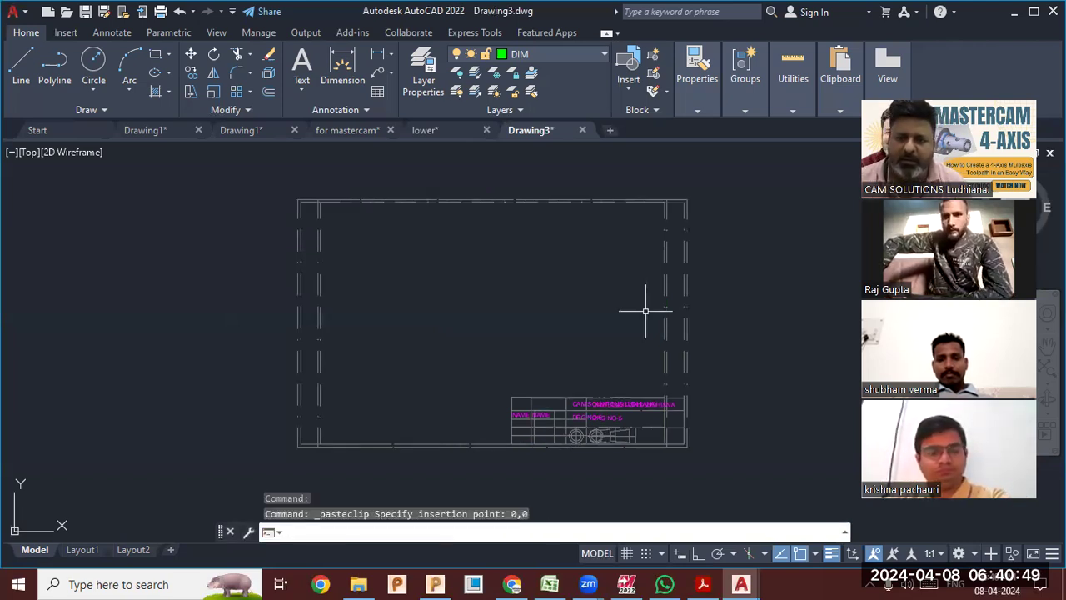
Erase the two overlapping title-block frames from the new drawing.
{"action": "scroll", "coordinate": [591, 312], "scroll_direction": "down", "scroll_amount": 5}
{"action": "scroll", "coordinate": [558, 316], "scroll_direction": "up", "scroll_amount": 6}
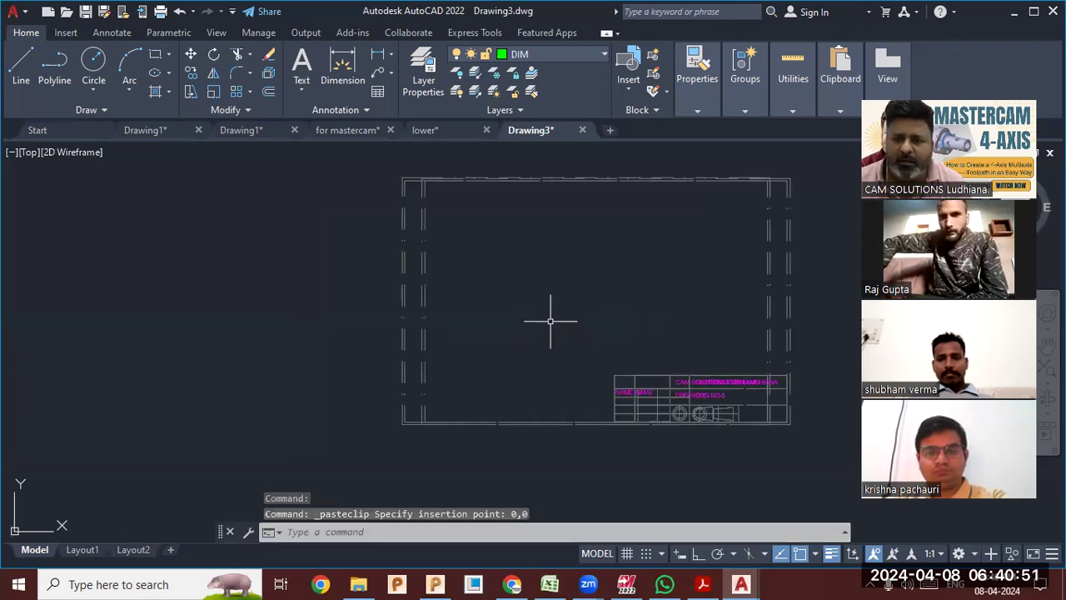
{"action": "scroll", "coordinate": [550, 320], "scroll_direction": "down", "scroll_amount": 2}
{"action": "middle_click_drag", "start_coordinate": [638, 414], "coordinate": [635, 379]}
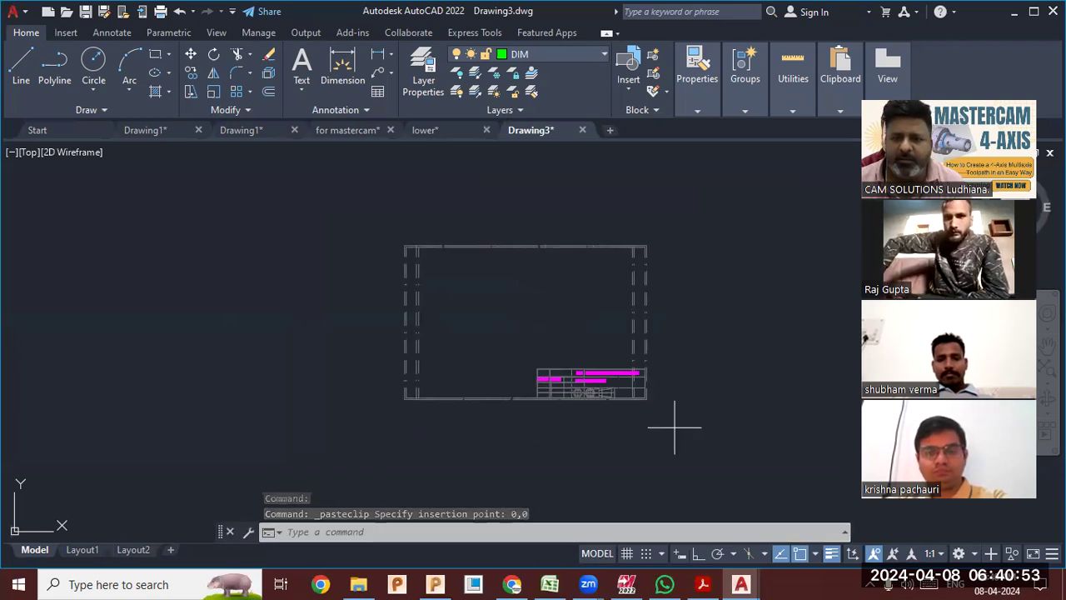
{"action": "left_click", "coordinate": [674, 427]}
{"action": "left_click", "coordinate": [410, 241]}
{"action": "key", "text": "Delete"}
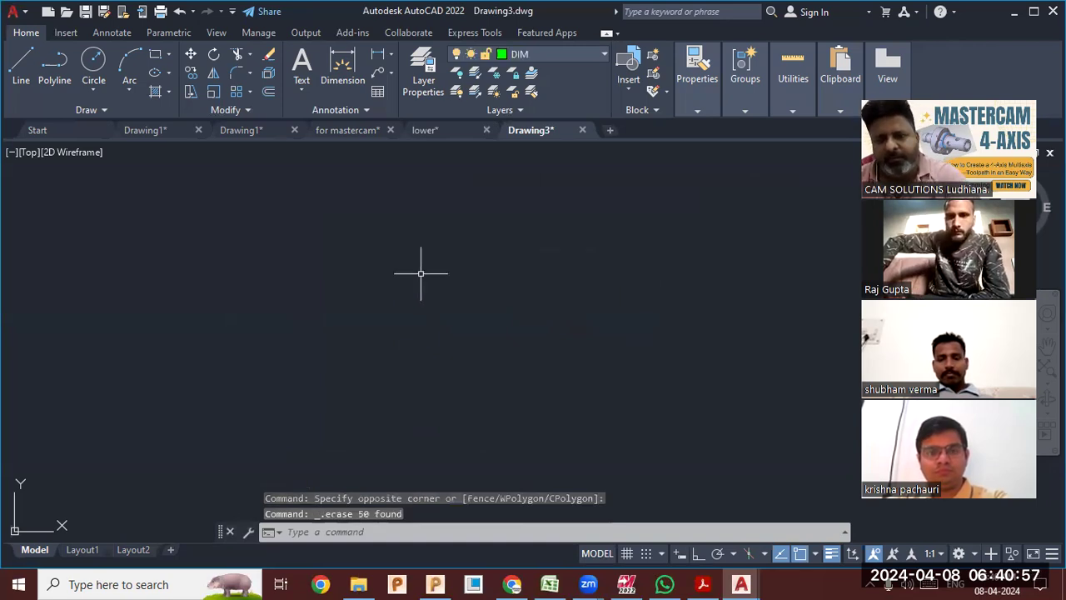
Paste the copied geometry into the new drawing again at insertion point 0,0.
{"action": "key", "text": "ctrl+v"}
{"action": "type", "text": "0,0"}
{"action": "key", "text": "Return"}
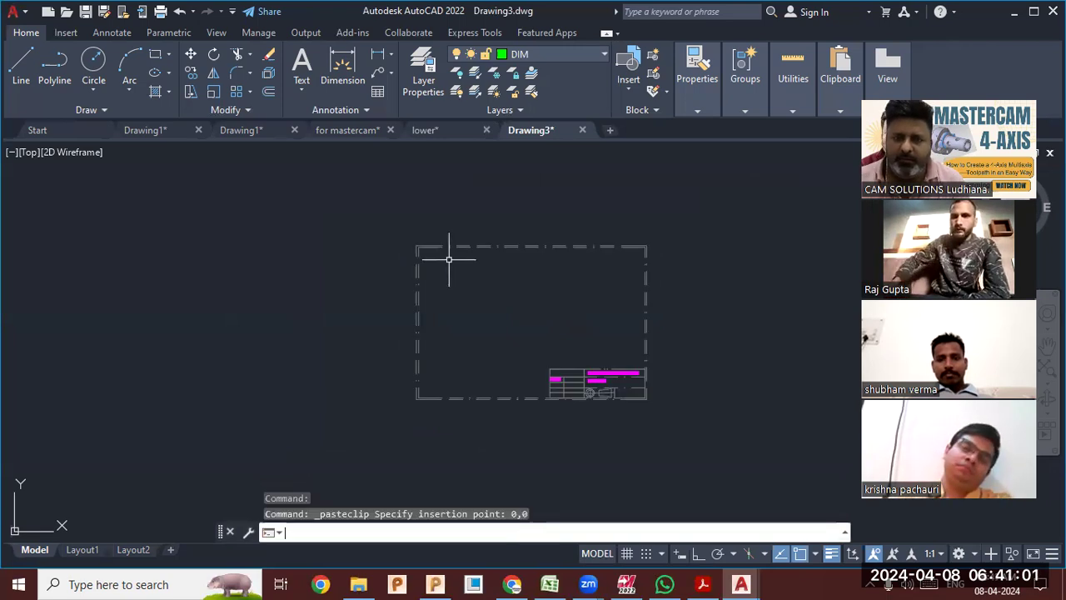
Fit the new drawing's full extents in view and check where the pasted hub sheet and separate frame lie relative to the origin.
{"action": "middle_click", "coordinate": [449, 259]}
{"action": "middle_click", "coordinate": [449, 259]}
{"action": "middle_click", "coordinate": [481, 263]}
{"action": "middle_click", "coordinate": [480, 262]}
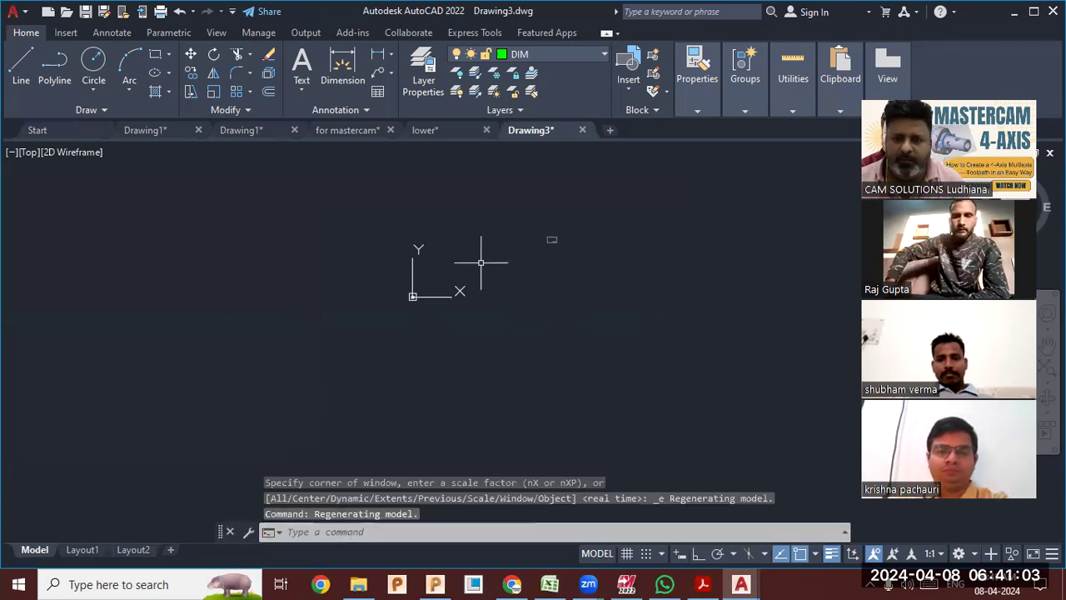
{"action": "scroll", "coordinate": [400, 300], "scroll_direction": "up", "scroll_amount": 5}
{"action": "scroll", "coordinate": [460, 244], "scroll_direction": "up", "scroll_amount": 3}
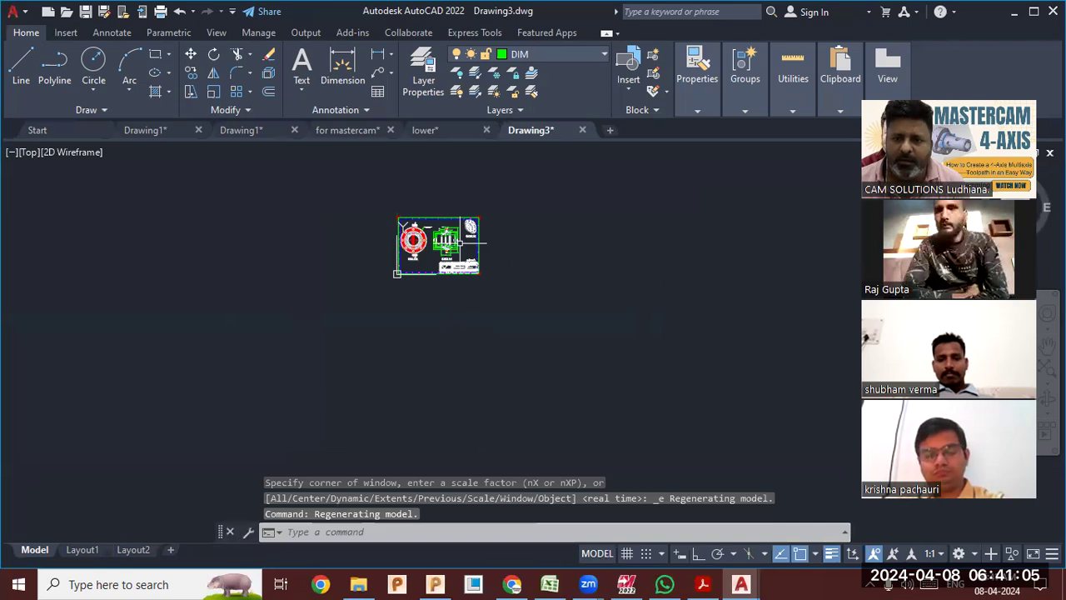
{"action": "scroll", "coordinate": [364, 301], "scroll_direction": "down", "scroll_amount": 4}
{"action": "scroll", "coordinate": [365, 301], "scroll_direction": "down", "scroll_amount": 3}
{"action": "middle_click_drag", "start_coordinate": [418, 276], "coordinate": [332, 342]}
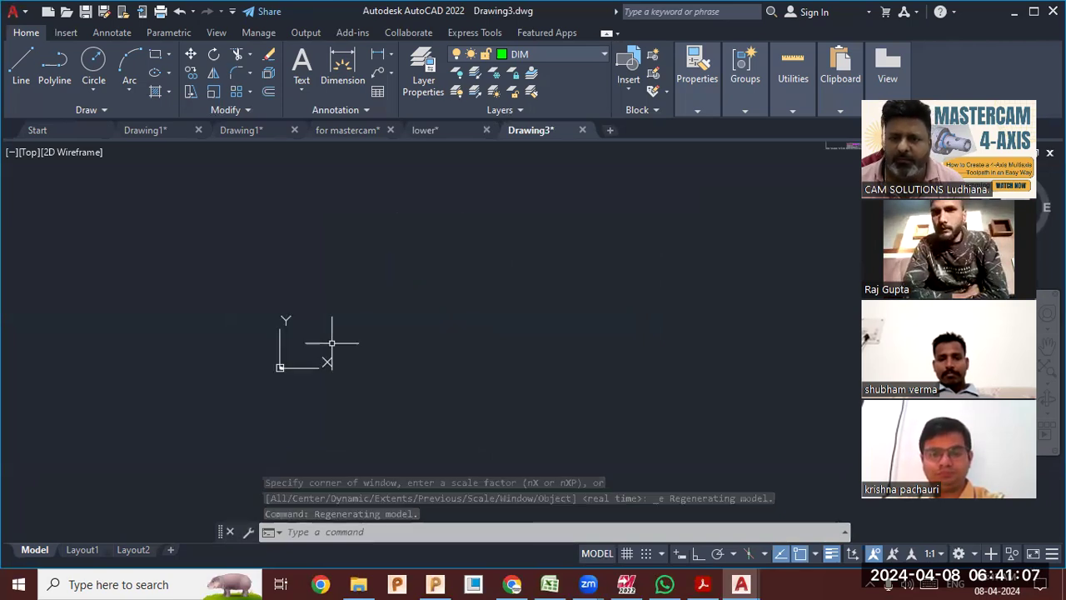
{"action": "scroll", "coordinate": [333, 333], "scroll_direction": "down", "scroll_amount": 3}
Try erasing the title-block frame that lies away from the origin, and undo the erasure.
{"action": "left_click", "coordinate": [590, 303]}
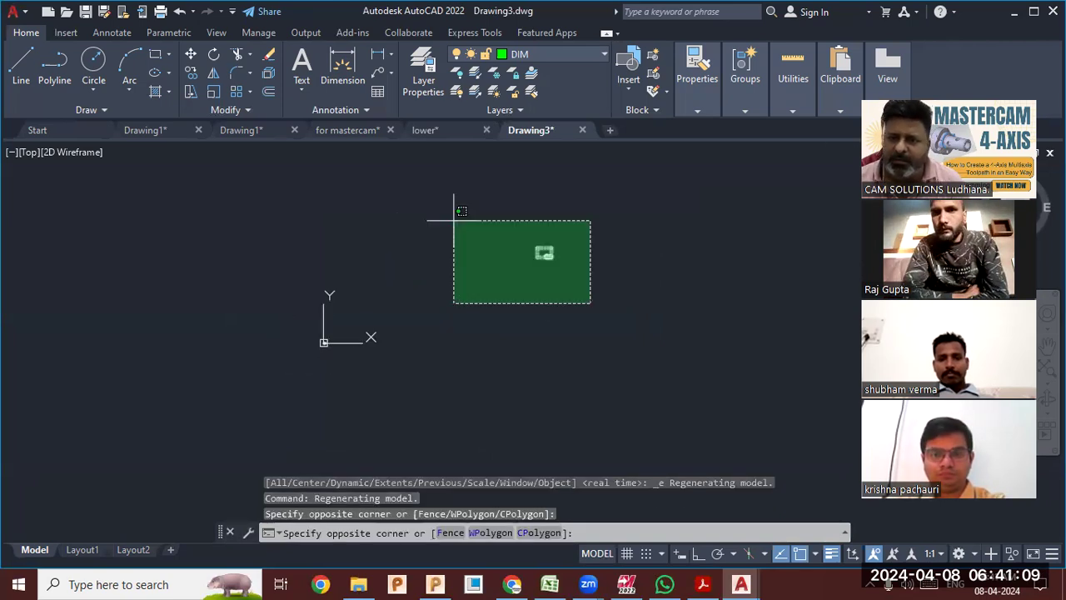
{"action": "left_click", "coordinate": [454, 221]}
{"action": "key", "text": "Delete"}
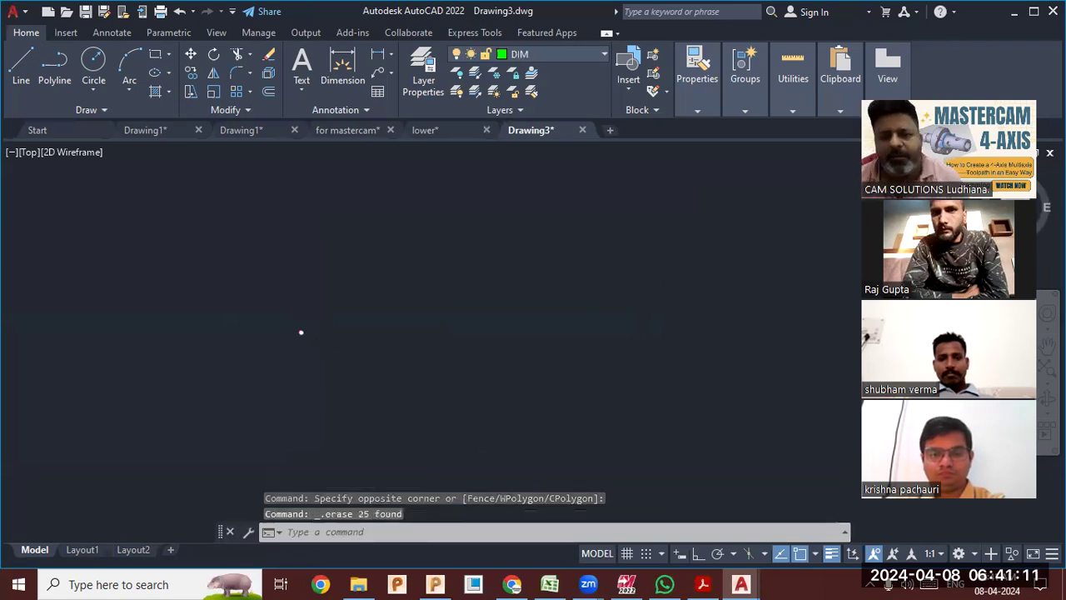
{"action": "key", "text": "ctrl+z"}
Switch to Mastercam and examine the imported lower main hub's section view around the origin.
{"action": "scroll", "coordinate": [363, 299], "scroll_direction": "up", "scroll_amount": 4}
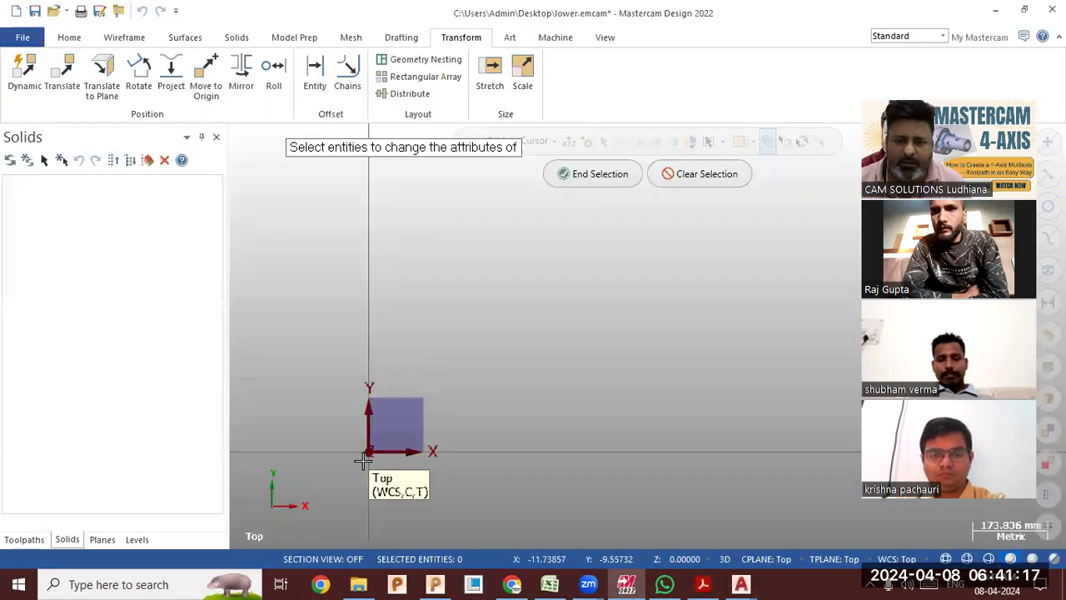
{"action": "scroll", "coordinate": [363, 459], "scroll_direction": "up", "scroll_amount": 5}
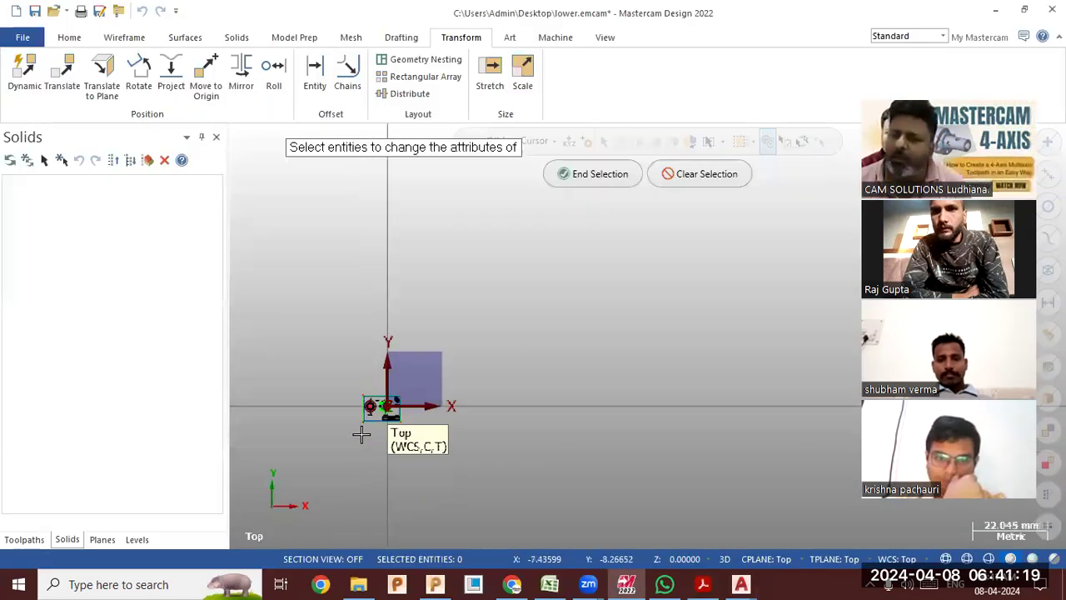
{"action": "scroll", "coordinate": [360, 435], "scroll_direction": "up", "scroll_amount": 2}
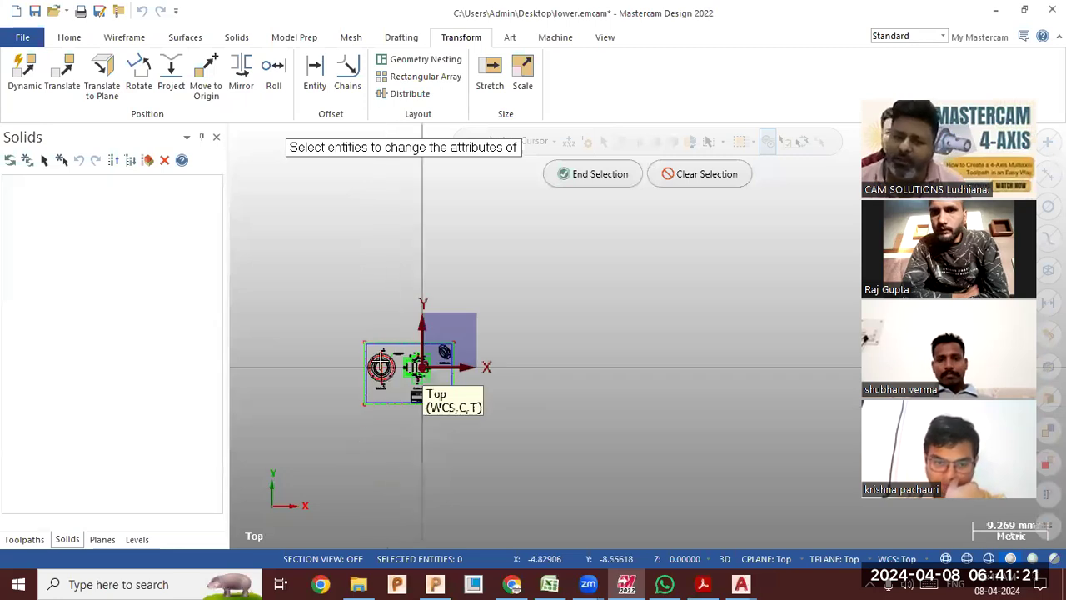
{"action": "scroll", "coordinate": [482, 285], "scroll_direction": "up", "scroll_amount": 3}
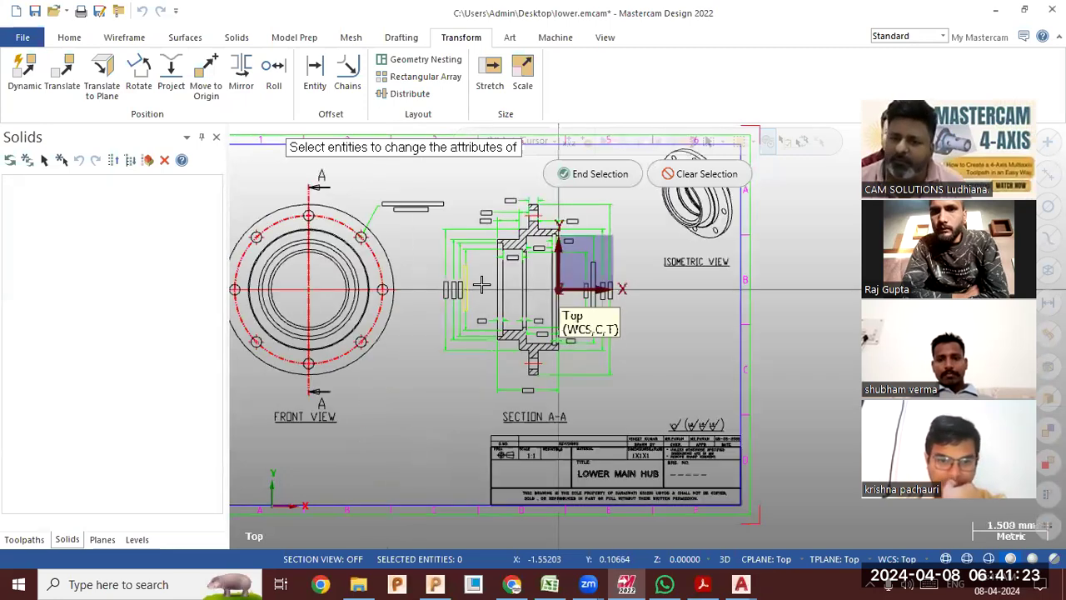
{"action": "scroll", "coordinate": [413, 256], "scroll_direction": "up", "scroll_amount": 2}
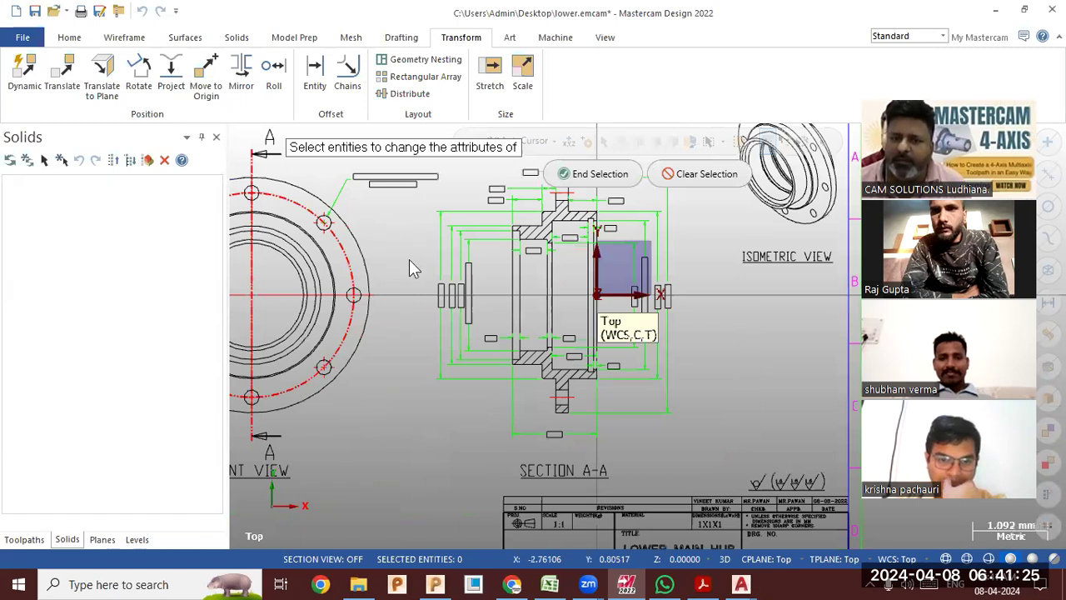
Leave the attribute-change selection and fit the whole lower main hub sheet in view.
{"action": "right_click", "coordinate": [449, 303]}
{"action": "left_click", "coordinate": [441, 303]}
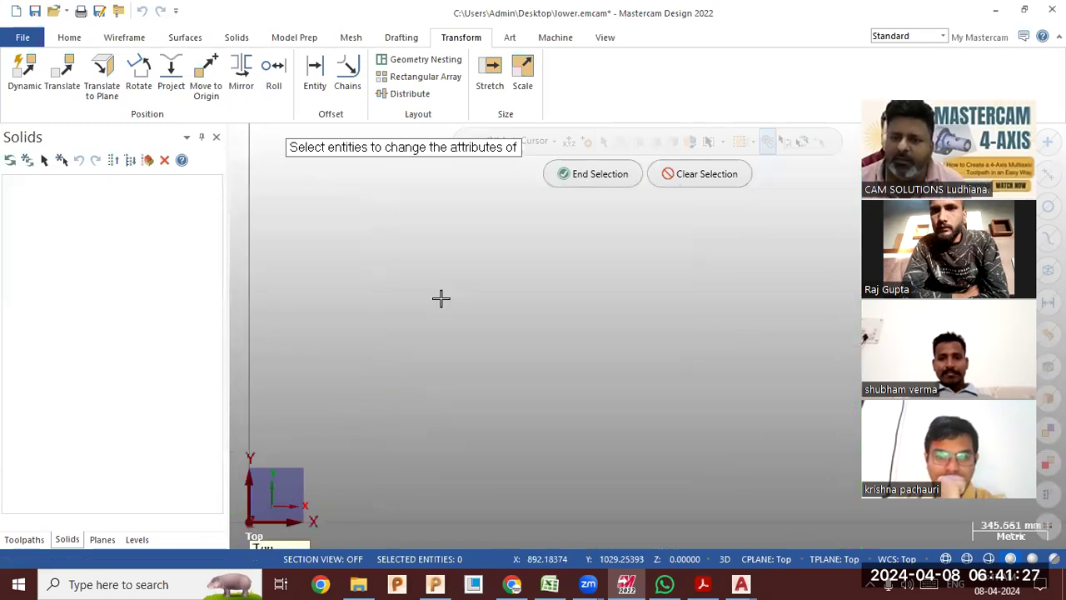
{"action": "scroll", "coordinate": [663, 224], "scroll_direction": "down", "scroll_amount": 1}
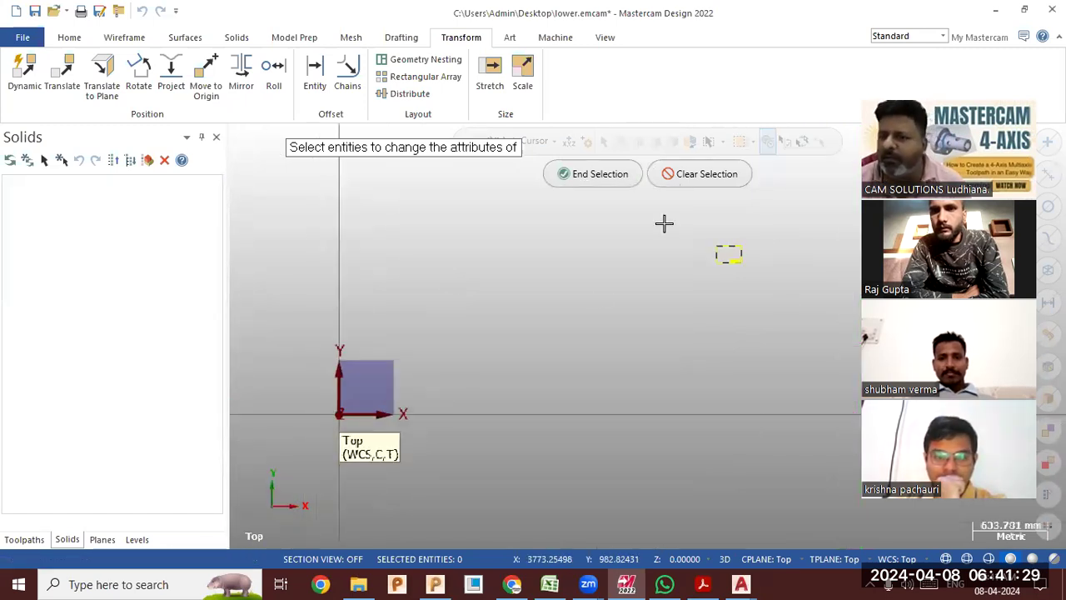
{"action": "key", "text": "Escape"}
{"action": "right_click", "coordinate": [575, 253]}
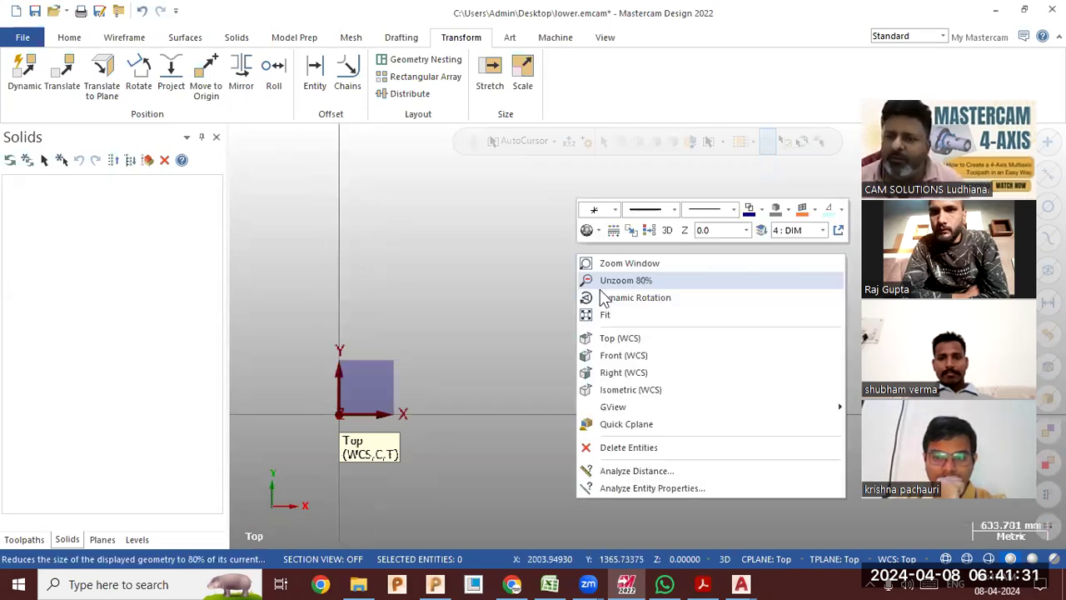
{"action": "left_click", "coordinate": [605, 313]}
{"action": "key", "text": "alt+F1"}
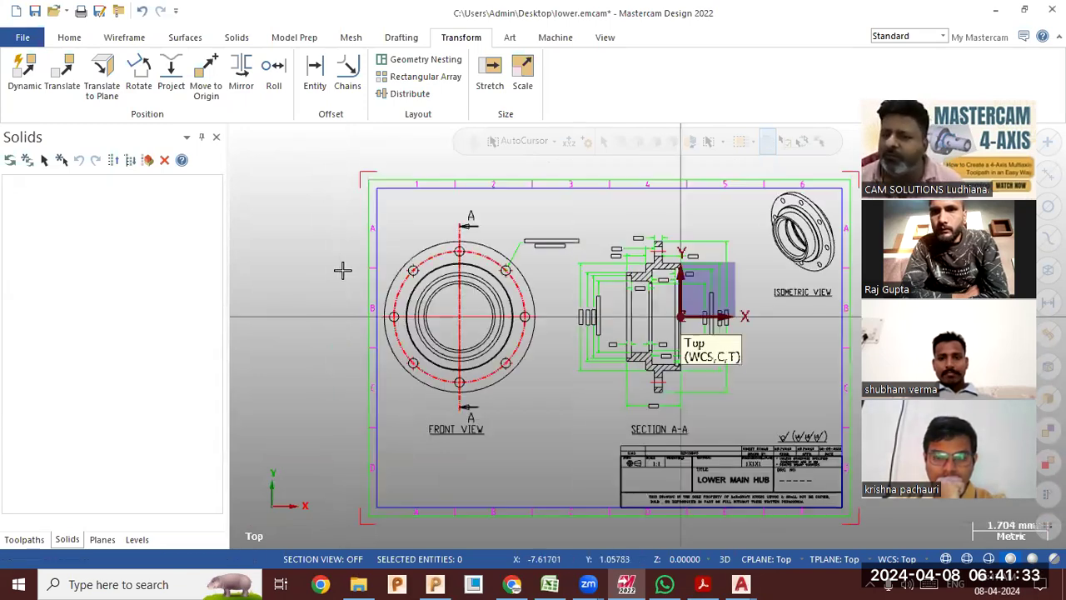
Start a solid Revolve and begin its chain along the 22.00 mm bore line in the upper half of Section A-A.
{"action": "middle_click_drag", "start_coordinate": [697, 323], "coordinate": [652, 316]}
{"action": "scroll", "coordinate": [666, 277], "scroll_direction": "up", "scroll_amount": 1}
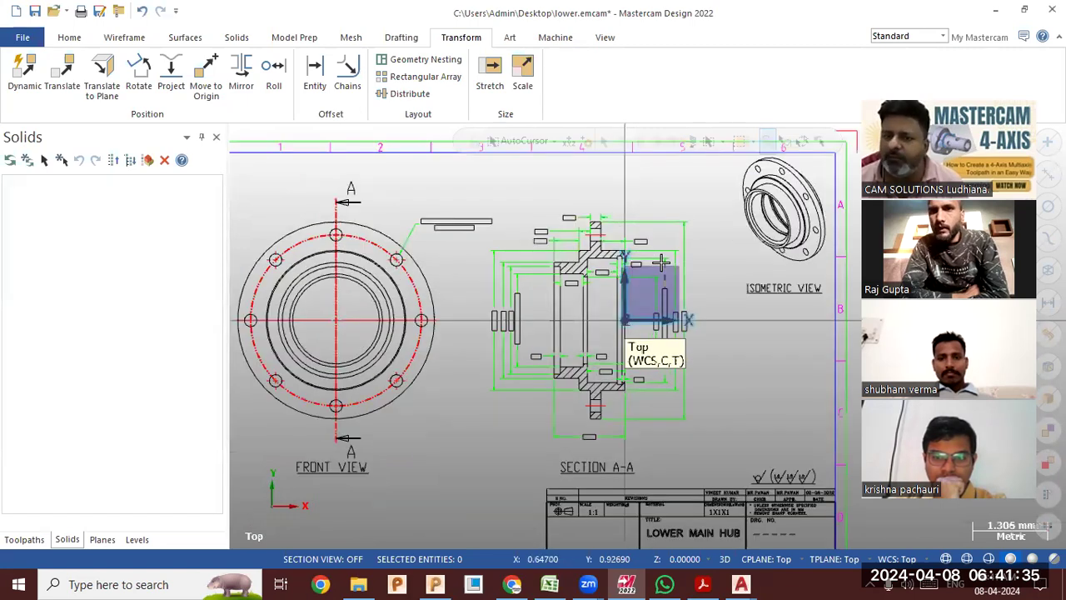
{"action": "scroll", "coordinate": [509, 213], "scroll_direction": "up", "scroll_amount": 2}
{"action": "scroll", "coordinate": [510, 212], "scroll_direction": "up", "scroll_amount": 1}
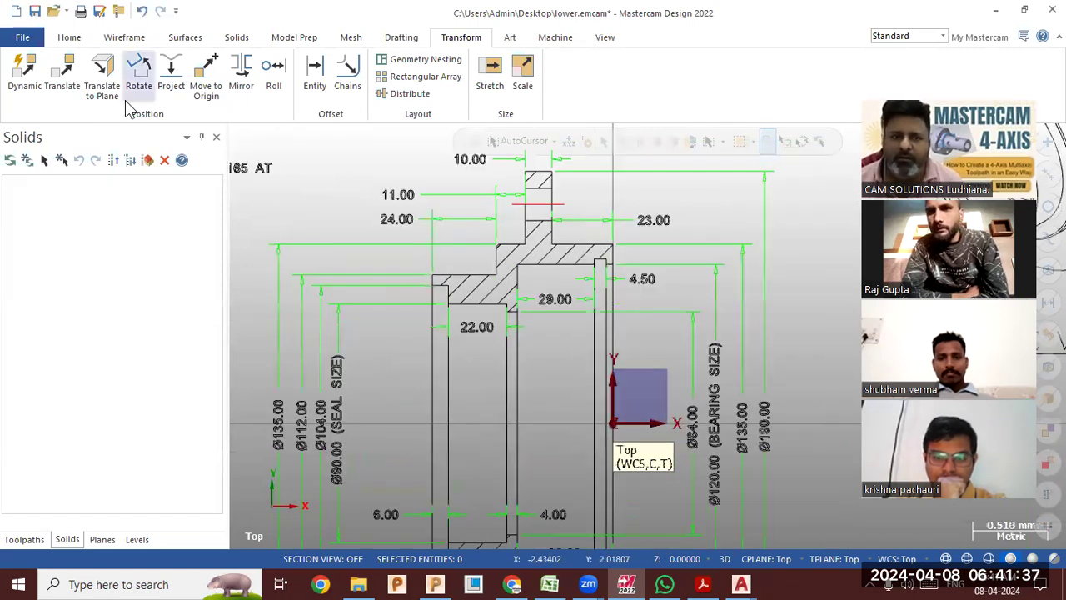
{"action": "left_click", "coordinate": [230, 38]}
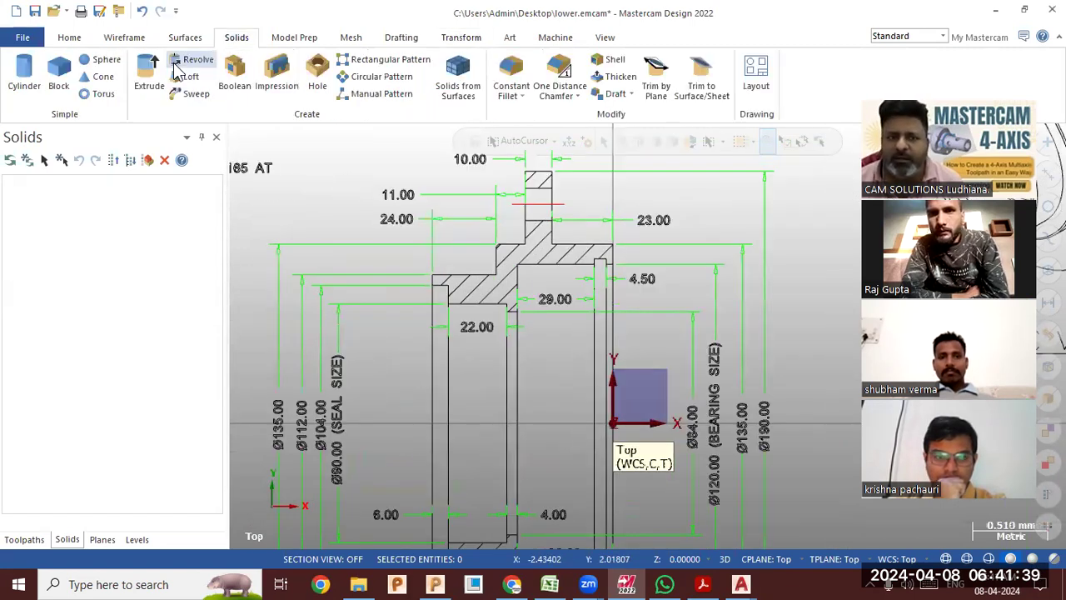
{"action": "left_click", "coordinate": [192, 60]}
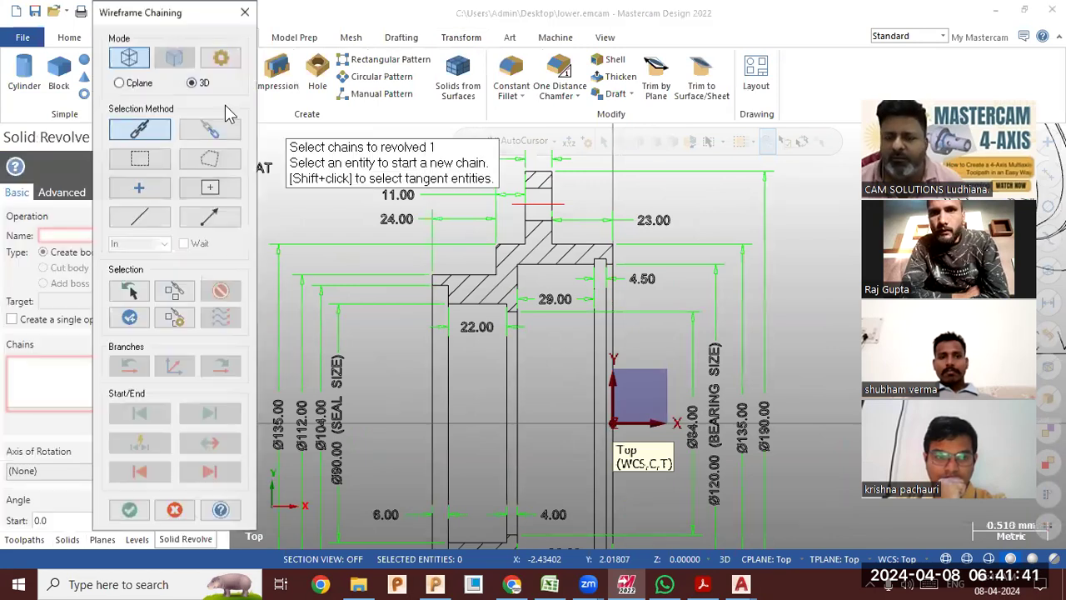
{"action": "left_click", "coordinate": [481, 306]}
{"action": "scroll", "coordinate": [485, 308], "scroll_direction": "up", "scroll_amount": 1}
{"action": "scroll", "coordinate": [563, 320], "scroll_direction": "up", "scroll_amount": 2}
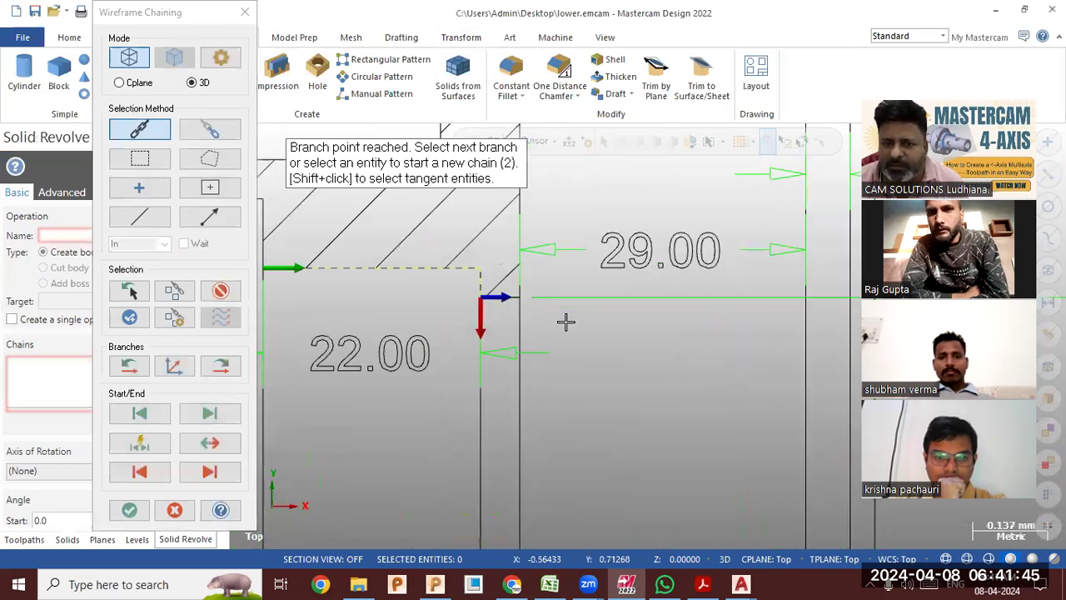
Continue the revolve chain through the inner step, the 29.00 mm bore, the groove and the end face to the flange's base.
{"action": "scroll", "coordinate": [471, 295], "scroll_direction": "up", "scroll_amount": 2}
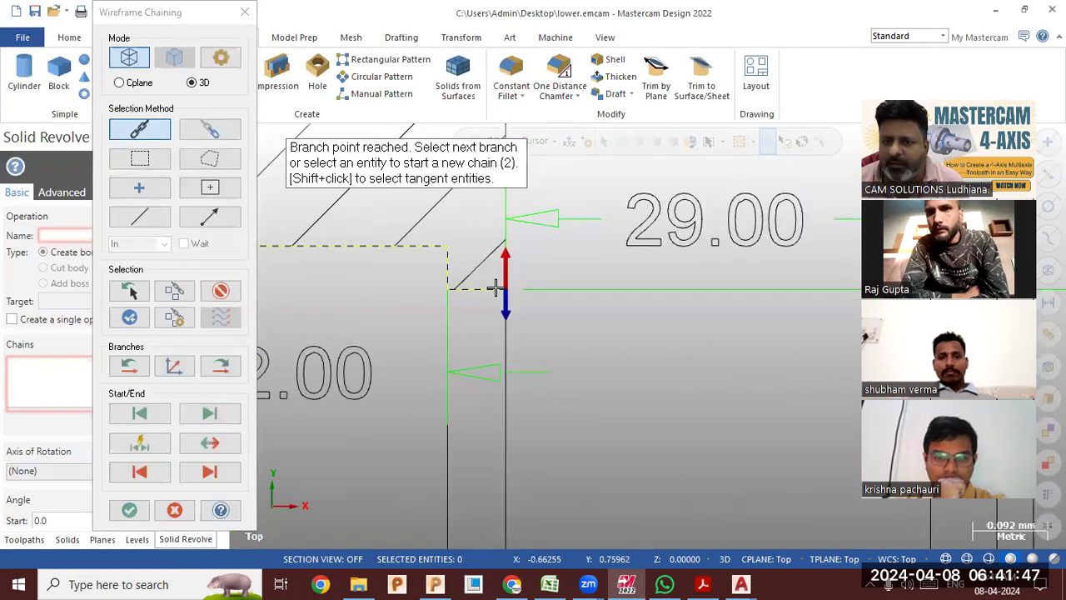
{"action": "left_click", "coordinate": [505, 270]}
{"action": "scroll", "coordinate": [616, 350], "scroll_direction": "down", "scroll_amount": 2}
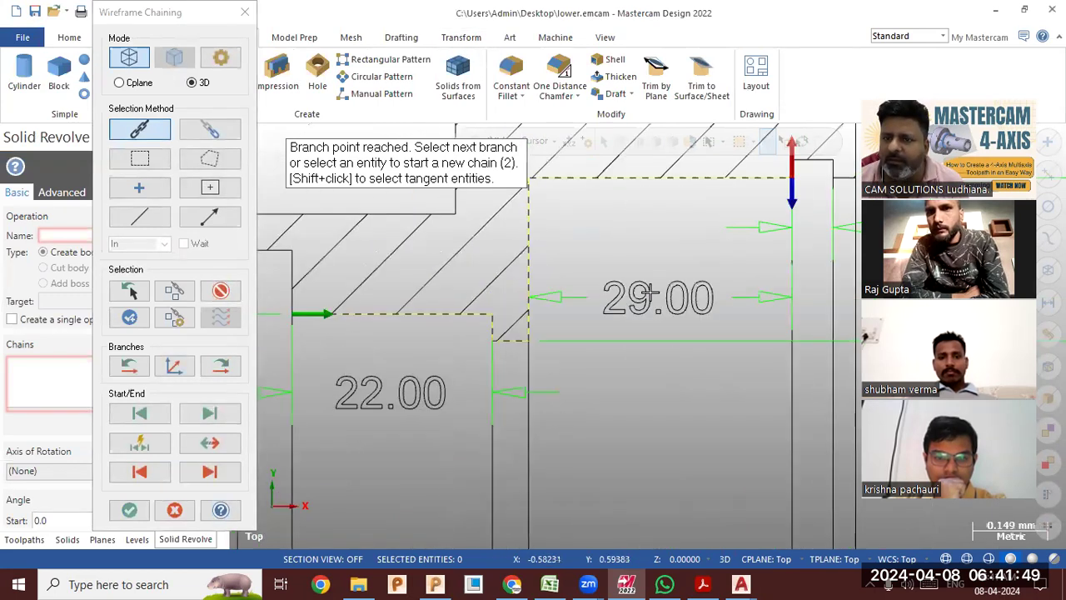
{"action": "scroll", "coordinate": [716, 300], "scroll_direction": "down", "scroll_amount": 1}
{"action": "left_click", "coordinate": [748, 237]}
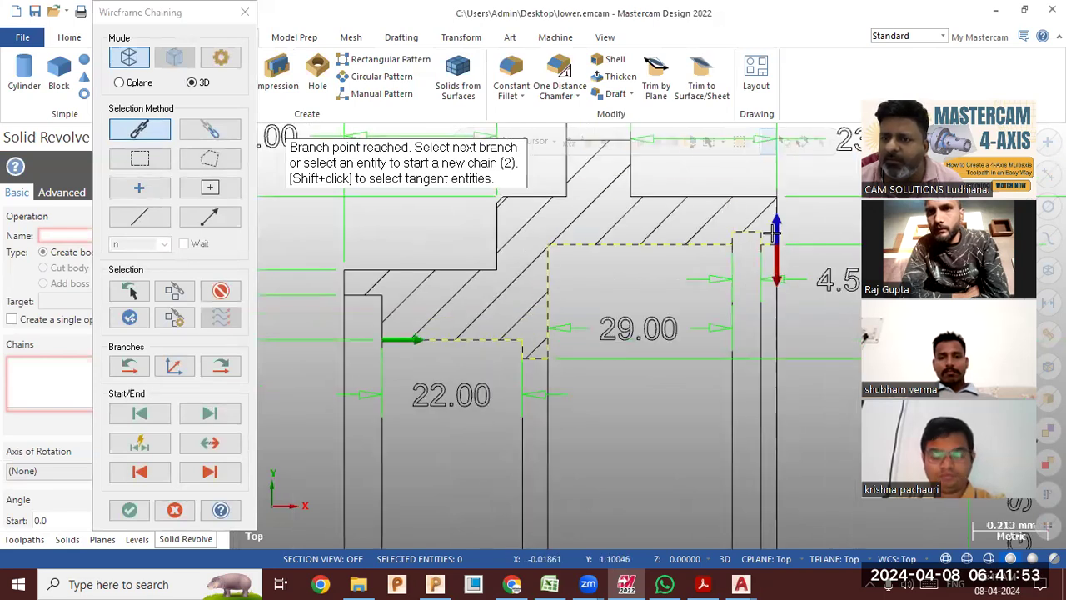
{"action": "left_click", "coordinate": [752, 241]}
{"action": "scroll", "coordinate": [737, 384], "scroll_direction": "down", "scroll_amount": 1}
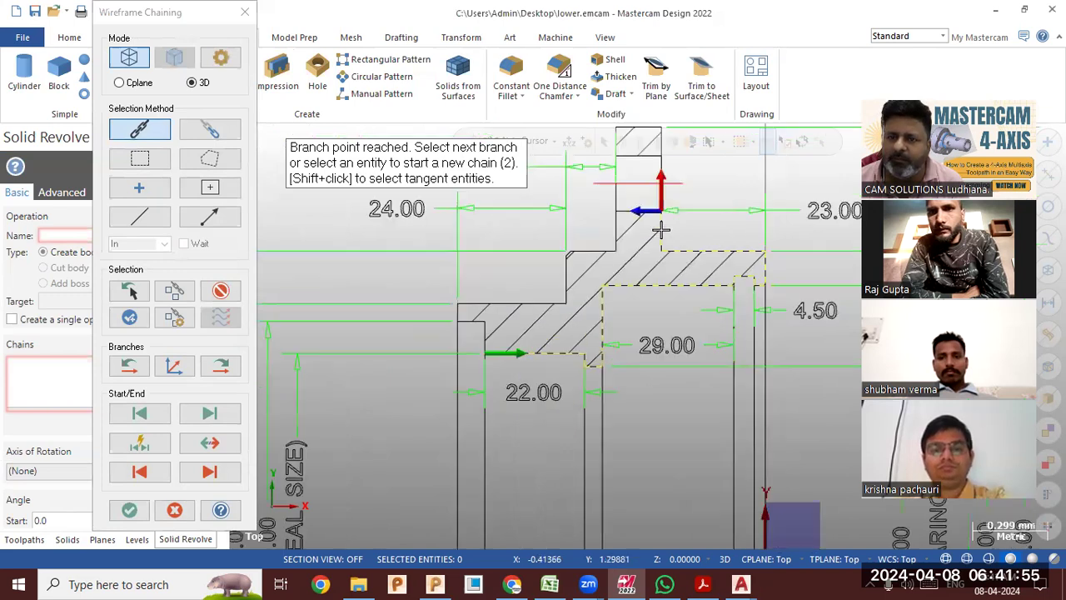
Close the revolve chain around the 10.00 mm flange, past the bolt-hole edges and along the outer steps back to its start.
{"action": "scroll", "coordinate": [675, 385], "scroll_direction": "down", "scroll_amount": 1}
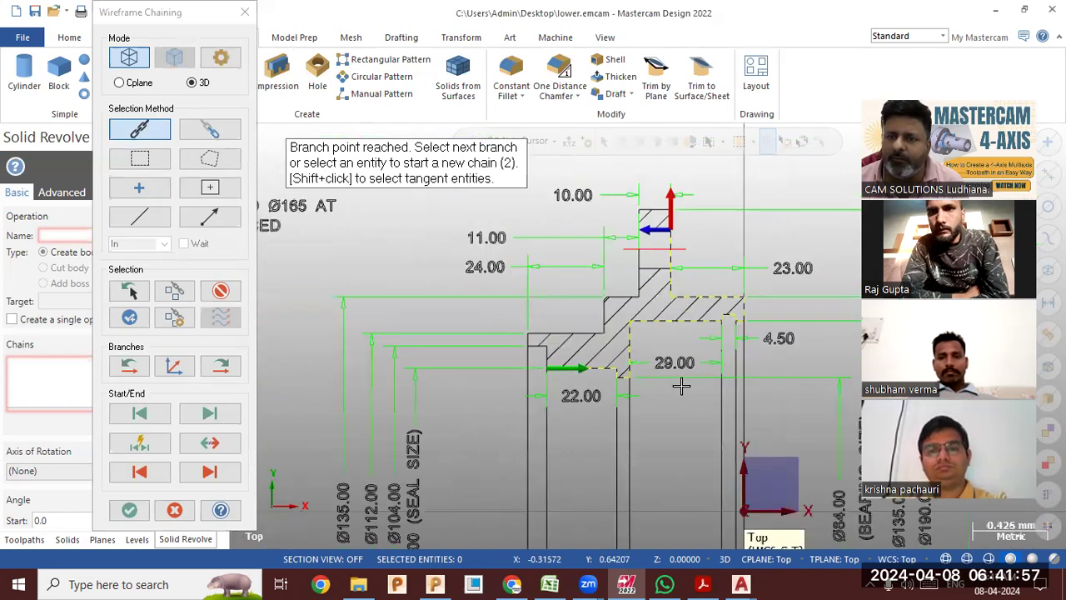
{"action": "scroll", "coordinate": [676, 192], "scroll_direction": "up", "scroll_amount": 1}
{"action": "left_click", "coordinate": [669, 233]}
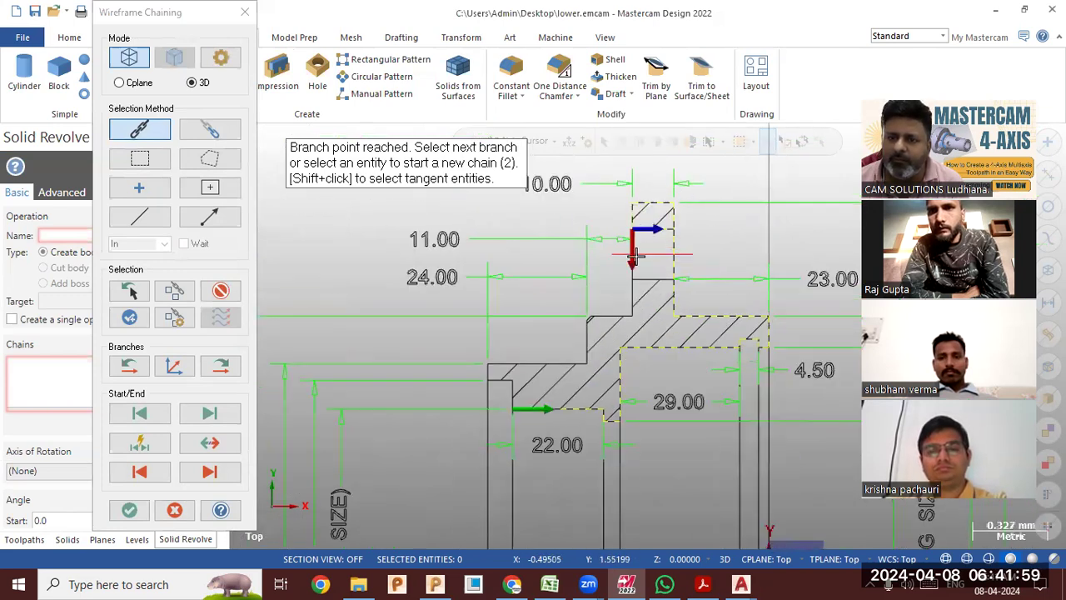
{"action": "left_click", "coordinate": [630, 231]}
{"action": "left_click", "coordinate": [631, 290]}
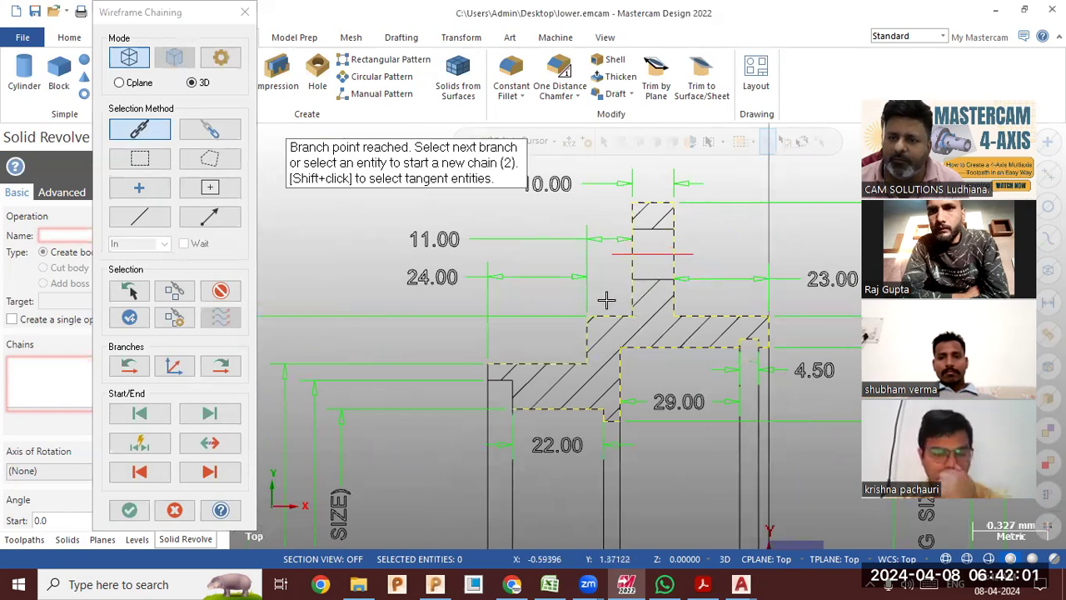
{"action": "left_click", "coordinate": [489, 384]}
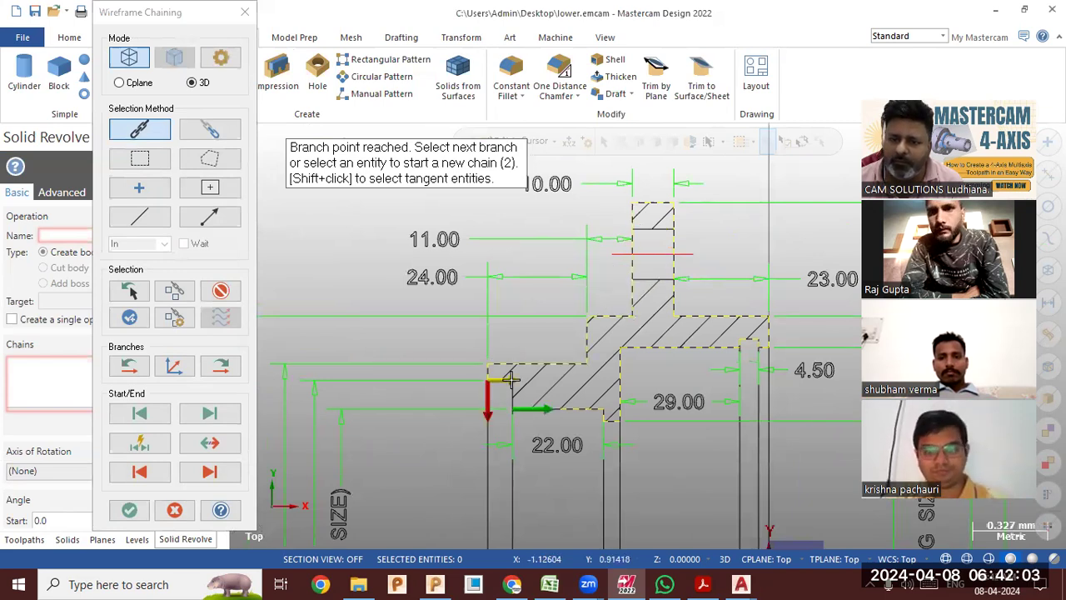
{"action": "scroll", "coordinate": [523, 444], "scroll_direction": "up", "scroll_amount": 2}
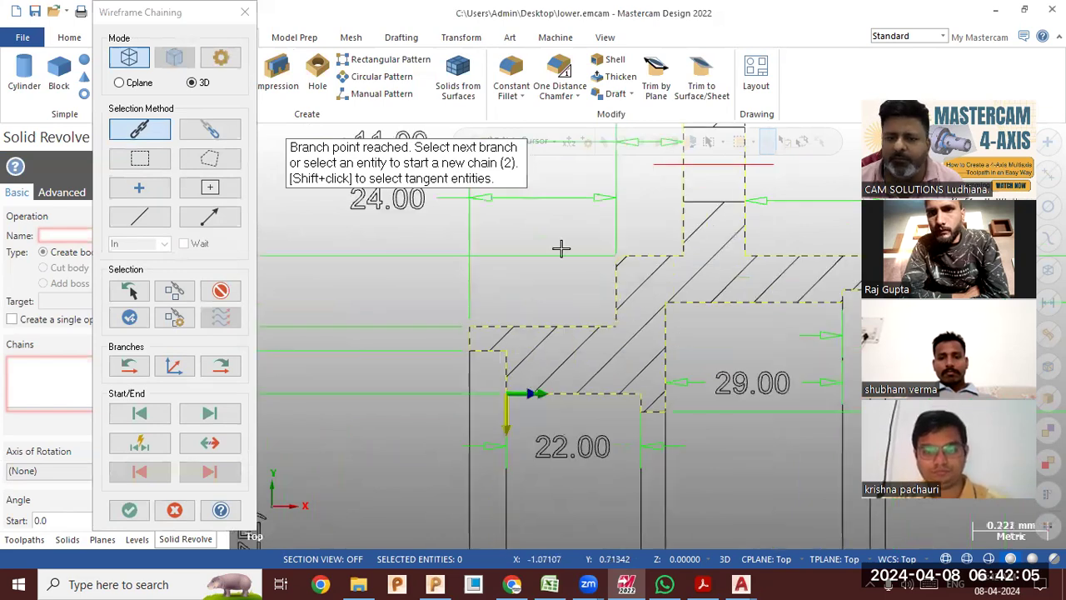
Accept the closed section chain and use the front view's horizontal centre line as the axis of rotation.
{"action": "scroll", "coordinate": [561, 248], "scroll_direction": "down", "scroll_amount": 3}
{"action": "scroll", "coordinate": [578, 355], "scroll_direction": "down", "scroll_amount": 1}
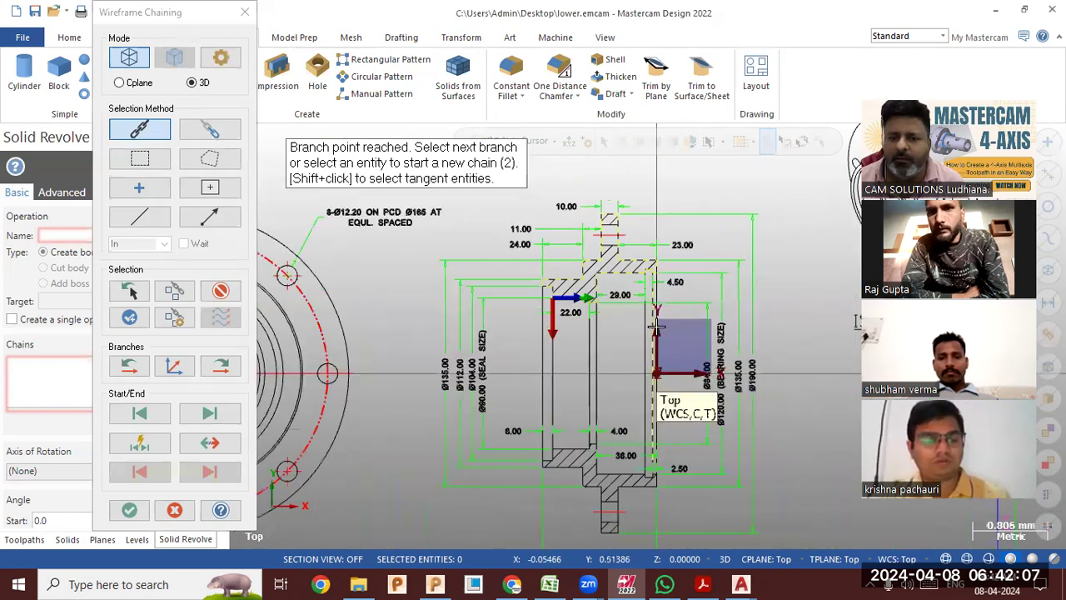
{"action": "scroll", "coordinate": [625, 391], "scroll_direction": "down", "scroll_amount": 1}
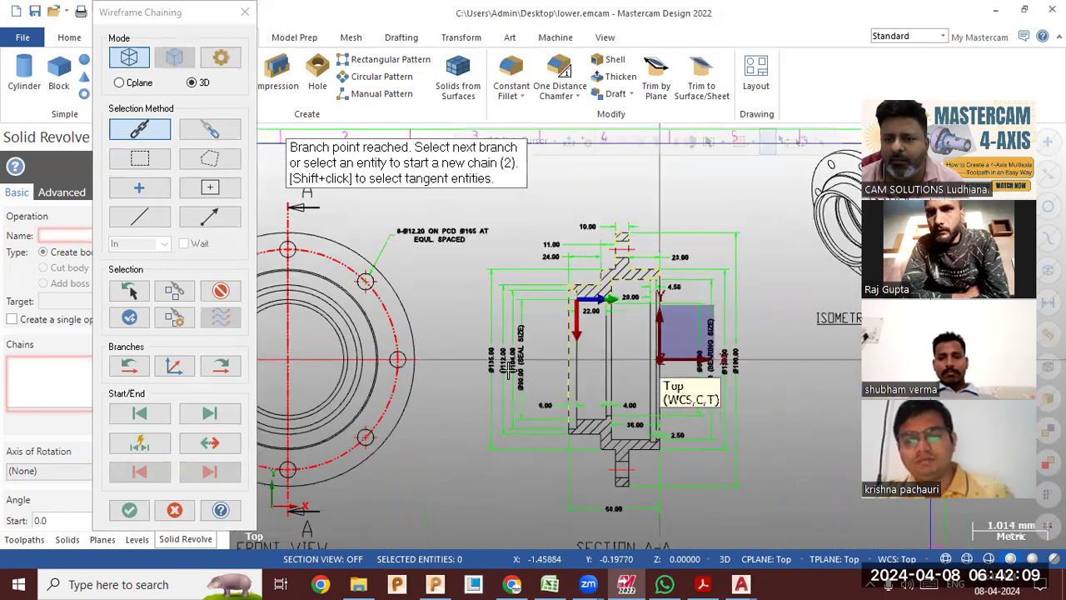
{"action": "left_click", "coordinate": [131, 514]}
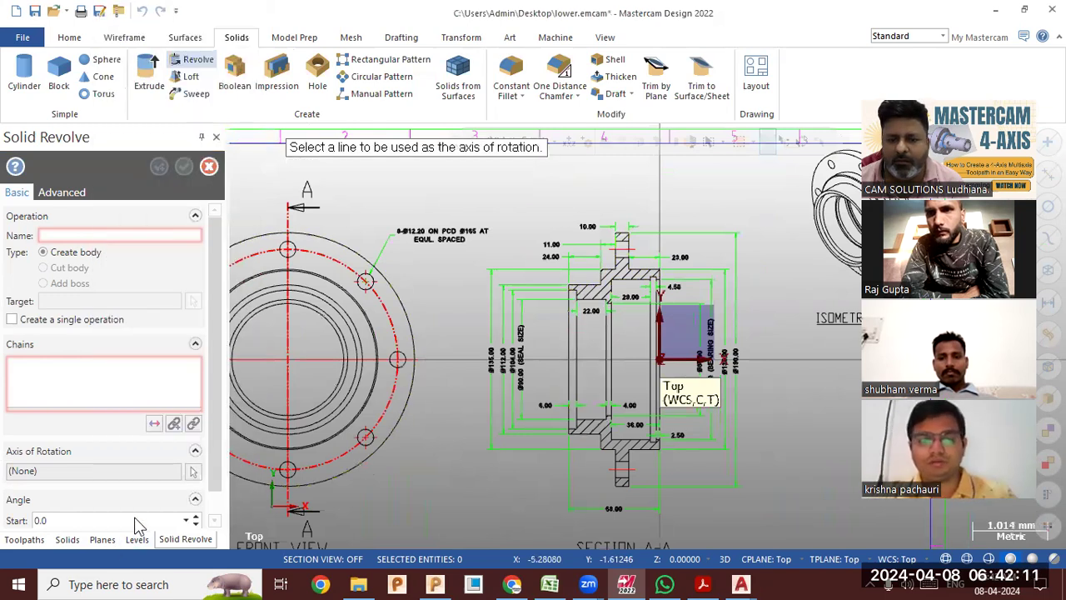
{"action": "left_click", "coordinate": [321, 359]}
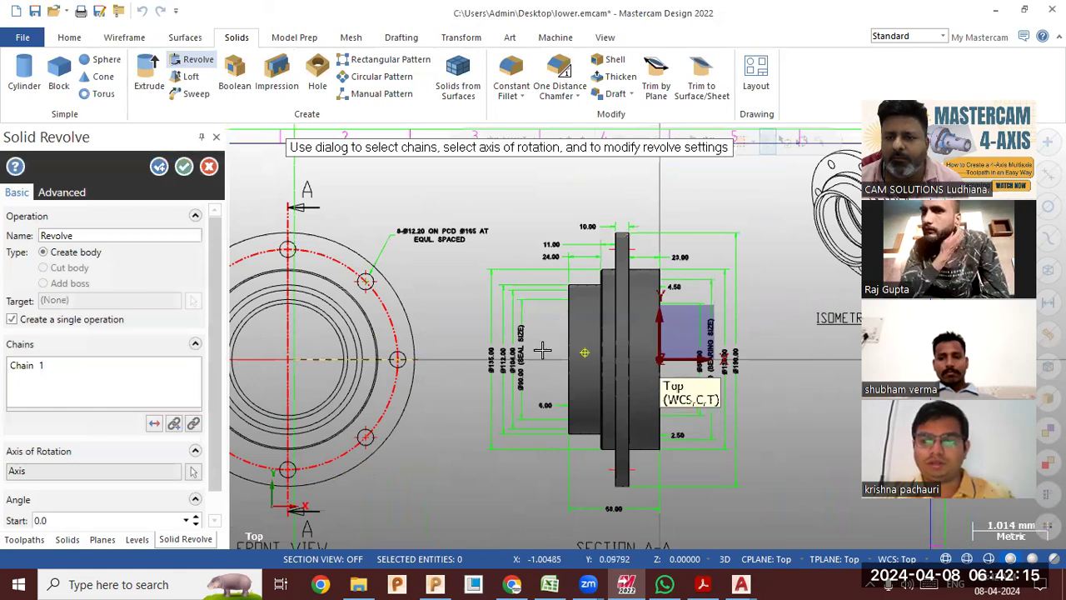
Try an end angle of 270 degrees for the revolved hub body.
{"action": "mouse_move", "coordinate": [475, 356]}
{"action": "middle_mouse_down"}
{"action": "mouse_move", "coordinate": [452, 356]}
{"action": "mouse_move", "coordinate": [667, 358]}
{"action": "mouse_move", "coordinate": [686, 397]}
{"action": "mouse_move", "coordinate": [672, 374]}
{"action": "middle_mouse_up"}
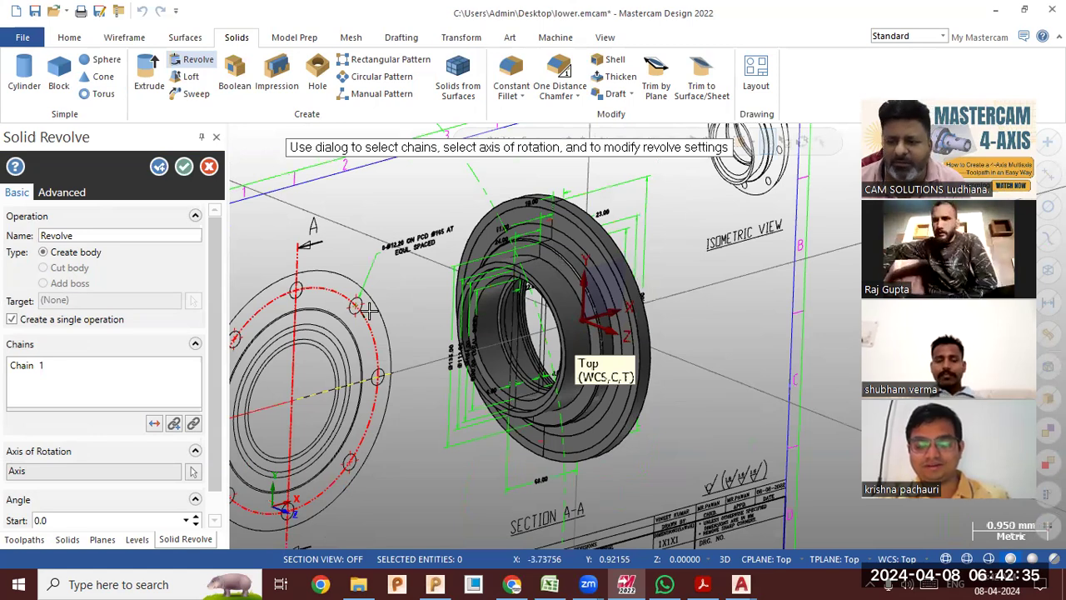
{"action": "middle_click_drag", "start_coordinate": [526, 267], "coordinate": [492, 269]}
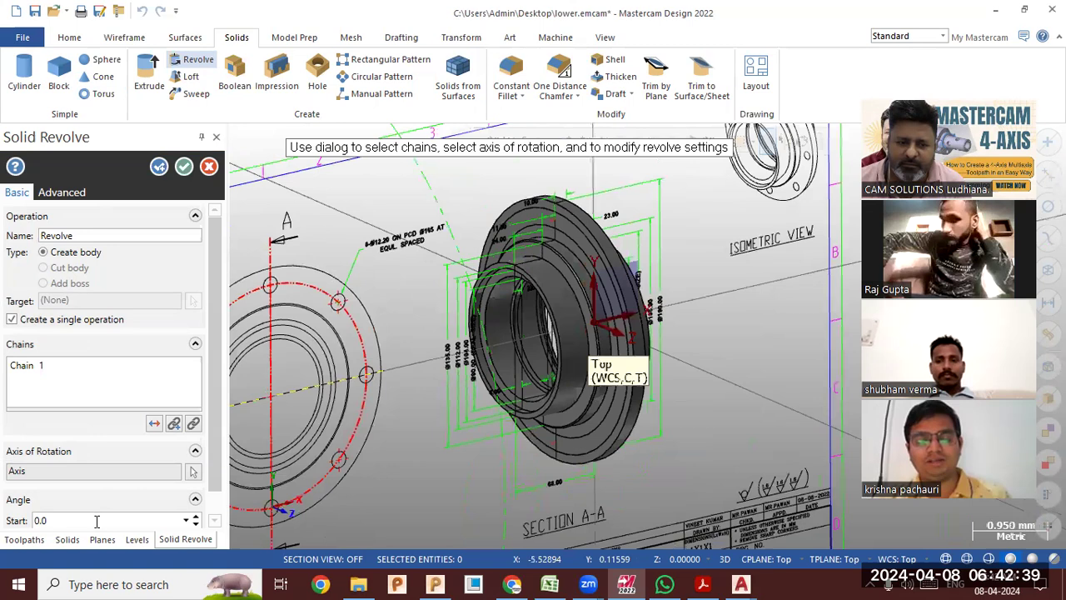
{"action": "scroll", "coordinate": [218, 400], "scroll_direction": "down", "scroll_amount": 1}
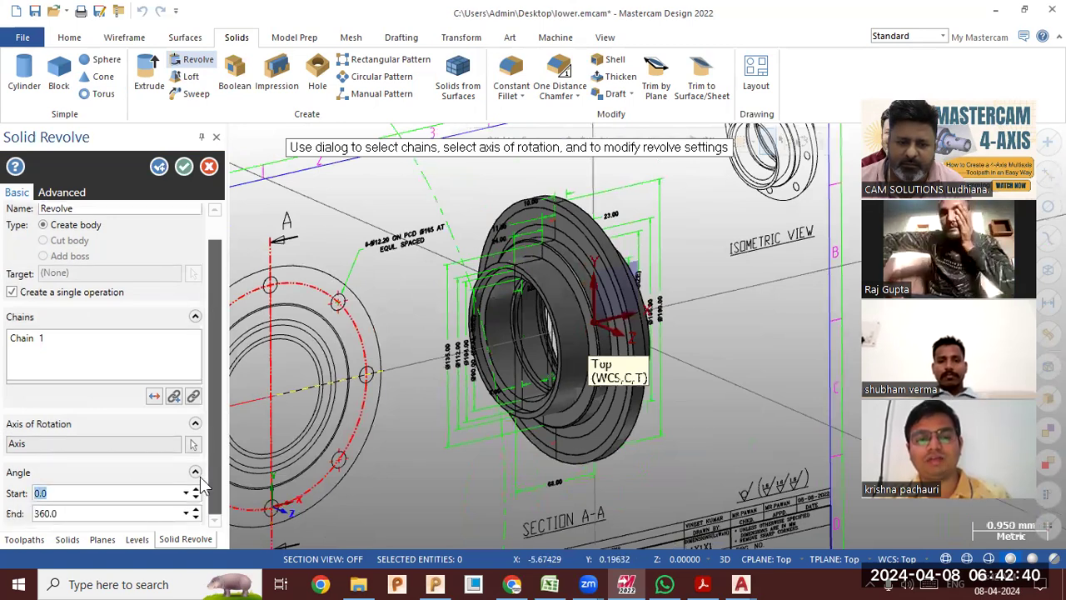
{"action": "left_click", "coordinate": [96, 513]}
{"action": "type", "text": "27"}
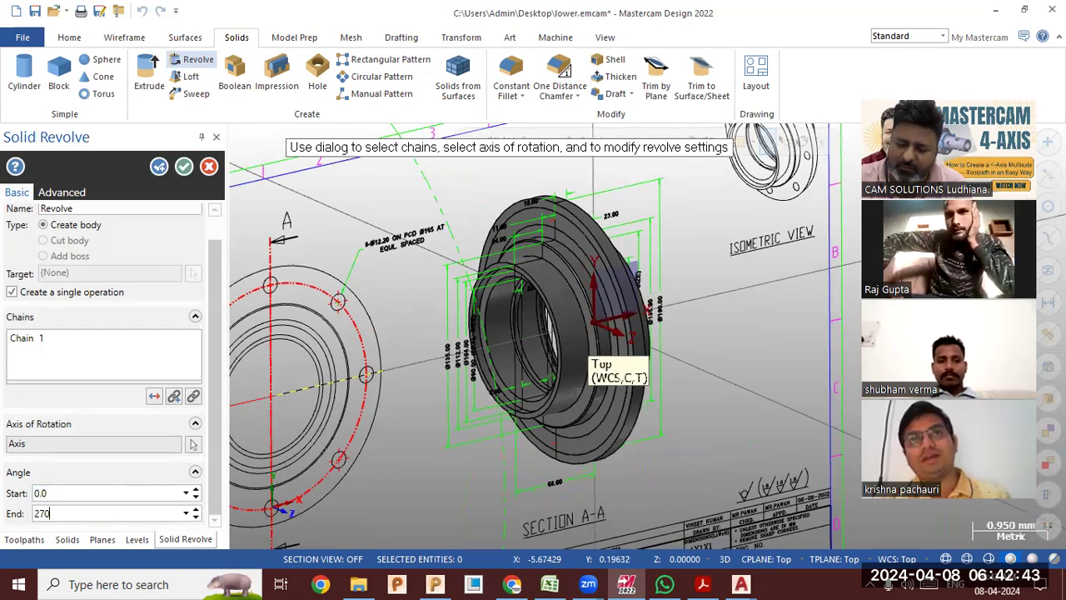
{"action": "type", "text": "0"}
{"action": "key", "text": "Tab"}
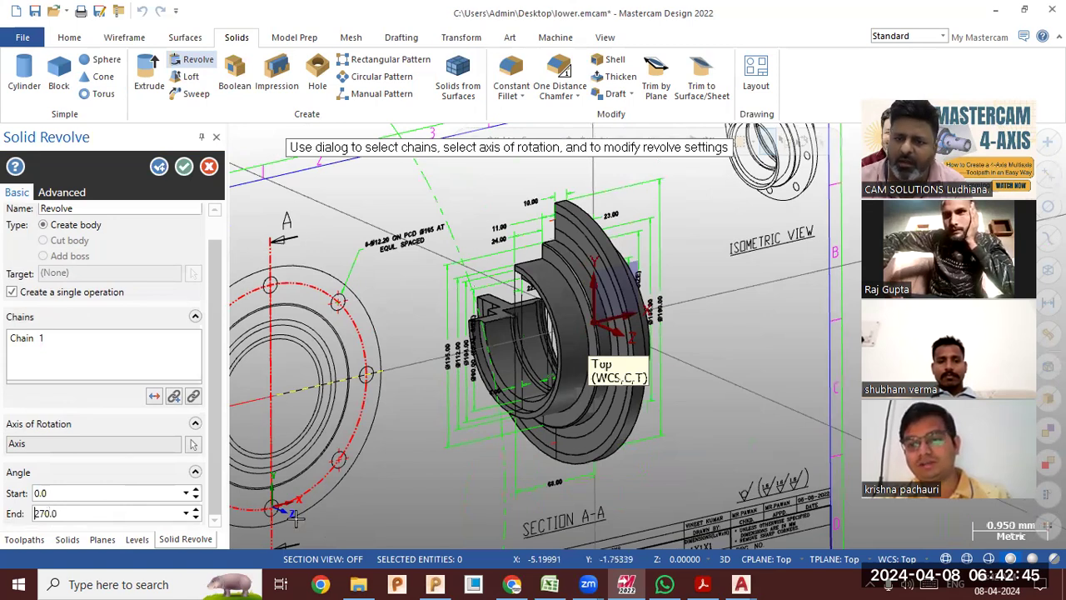
{"action": "double_click", "coordinate": [128, 506]}
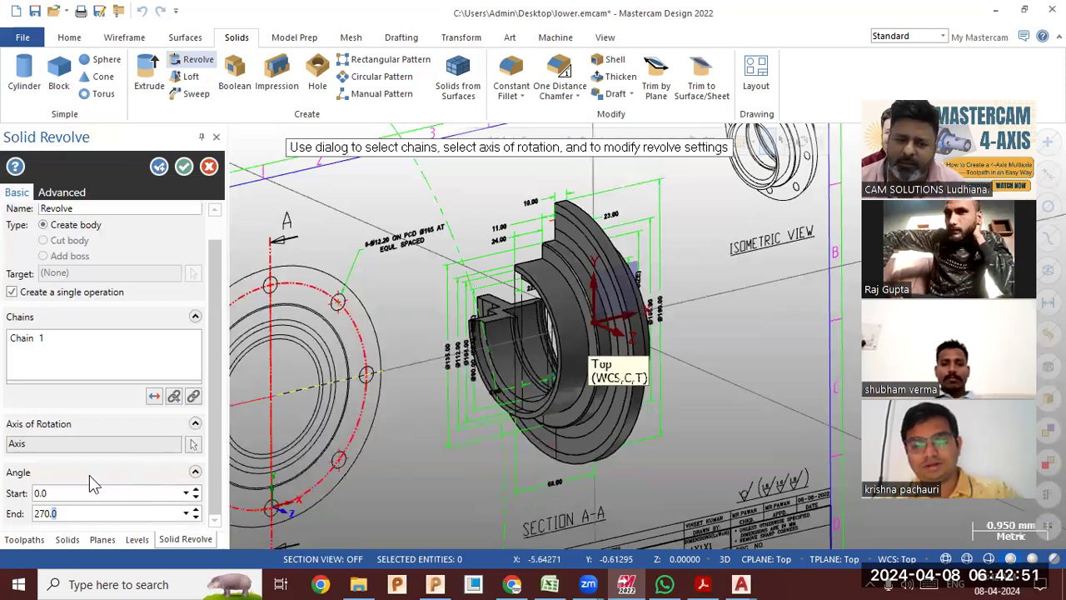
Try a start angle of 270 degrees and an end angle of 0 degrees for the revolve.
{"action": "left_click", "coordinate": [88, 492]}
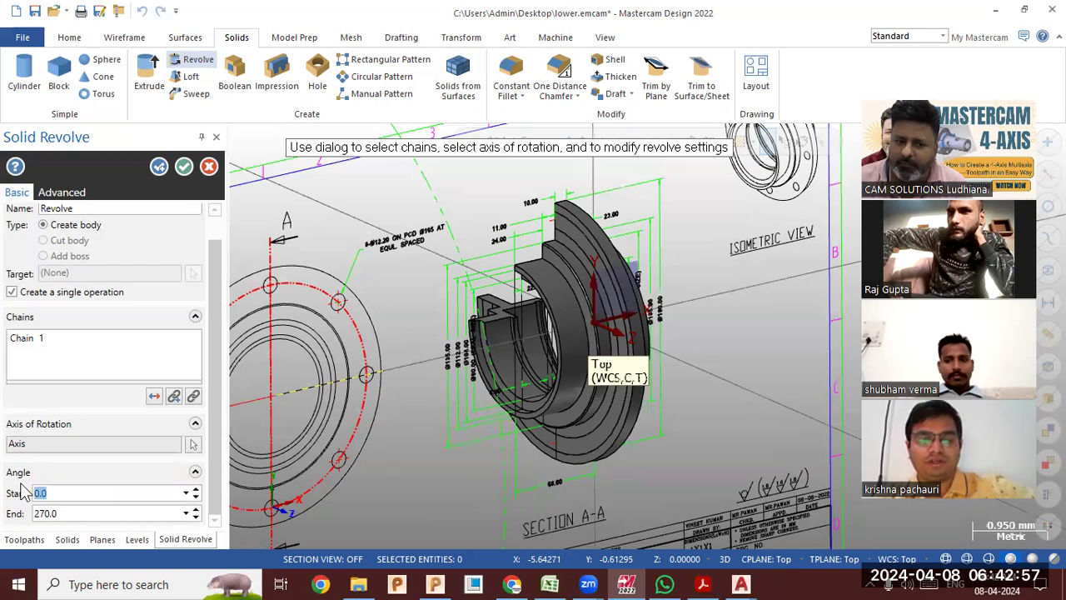
{"action": "type", "text": "270"}
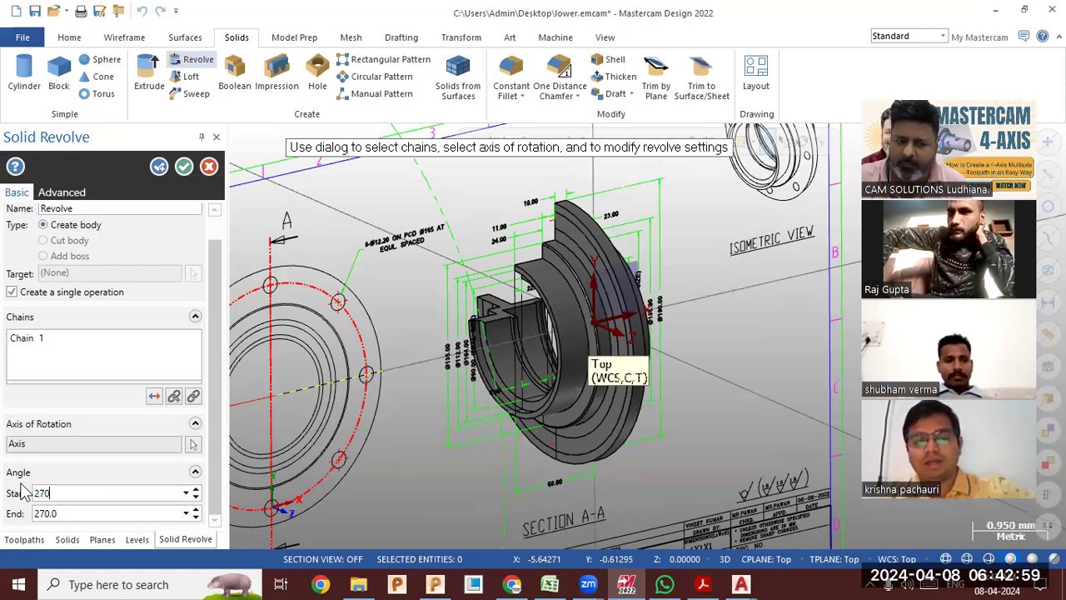
{"action": "key", "text": "Return"}
{"action": "left_click", "coordinate": [54, 514]}
{"action": "type", "text": "0"}
{"action": "left_click", "coordinate": [26, 498]}
{"action": "left_click", "coordinate": [75, 493]}
{"action": "left_click", "coordinate": [76, 512]}
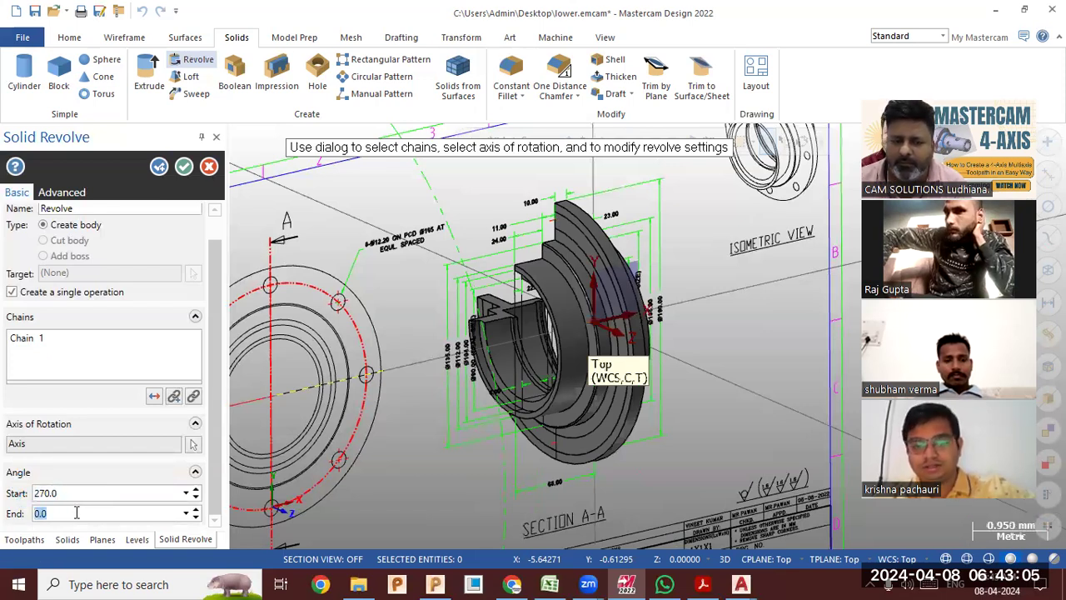
Set the revolve's start angle to 90 degrees and end angle to 360 degrees, and create the partial hub solid.
{"action": "left_click", "coordinate": [74, 496]}
{"action": "type", "text": "90"}
{"action": "key", "text": "Return"}
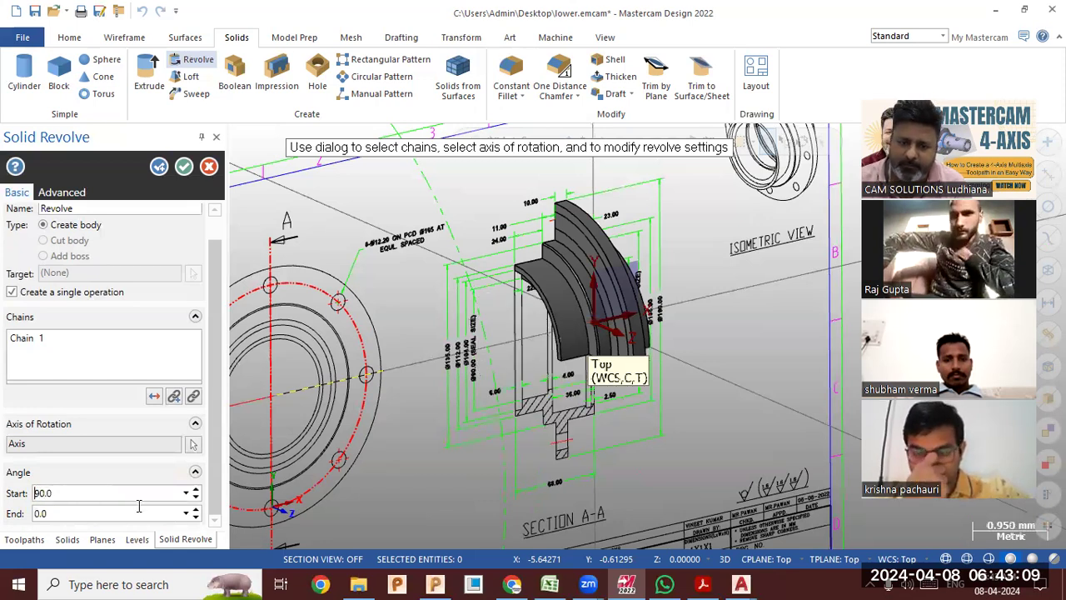
{"action": "left_click", "coordinate": [80, 511]}
{"action": "type", "text": "360"}
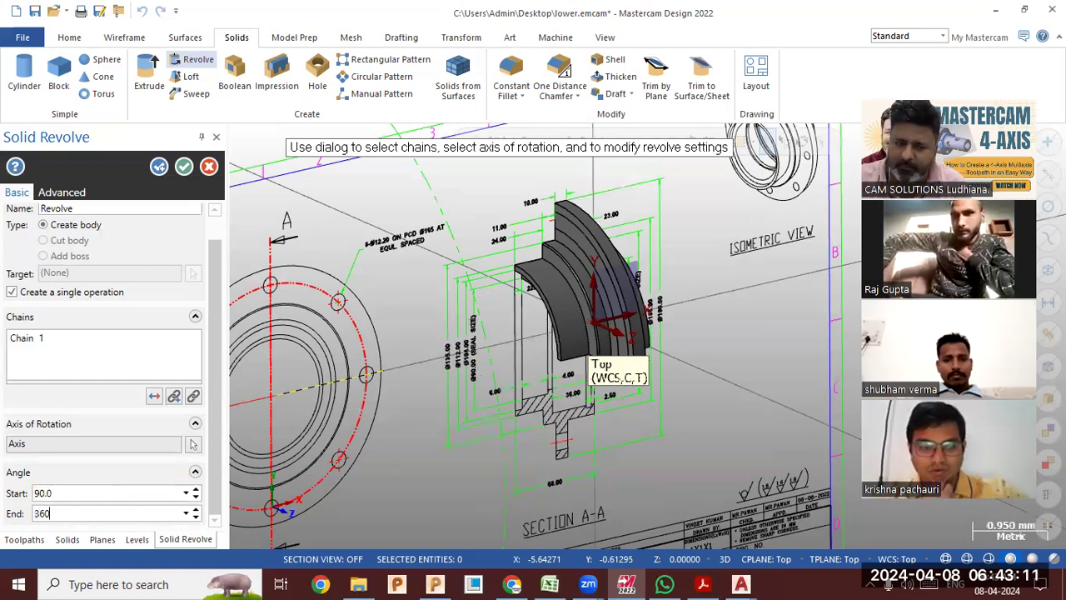
{"action": "key", "text": "Return"}
{"action": "mouse_move", "coordinate": [562, 401]}
{"action": "middle_mouse_down"}
{"action": "mouse_move", "coordinate": [515, 375]}
{"action": "mouse_move", "coordinate": [456, 316]}
{"action": "middle_mouse_up"}
{"action": "scroll", "coordinate": [456, 315], "scroll_direction": "down", "scroll_amount": 4}
{"action": "scroll", "coordinate": [583, 439], "scroll_direction": "up", "scroll_amount": 4}
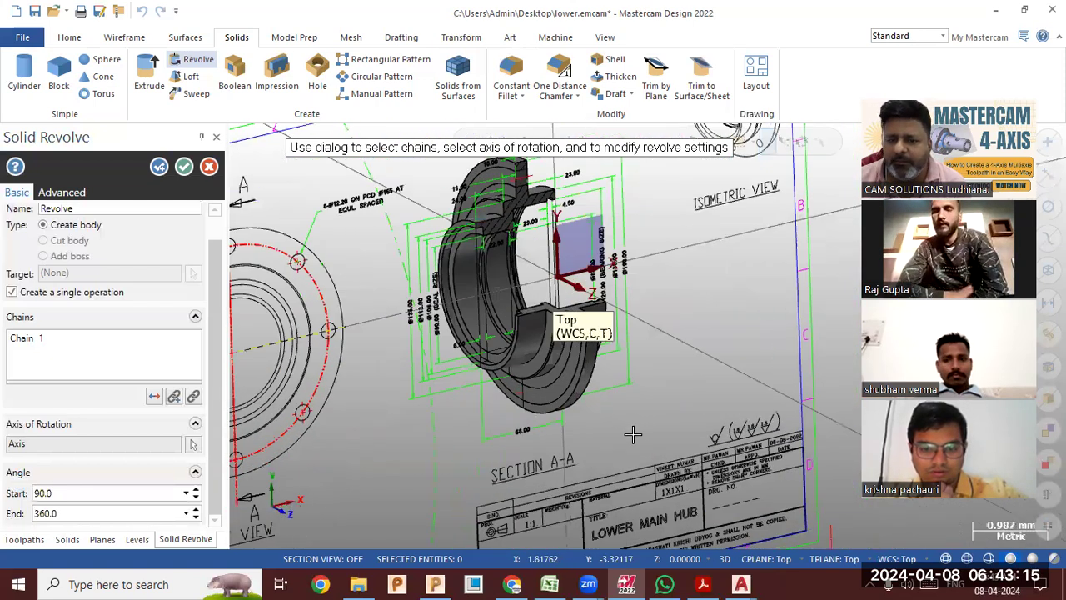
{"action": "left_click", "coordinate": [185, 168]}
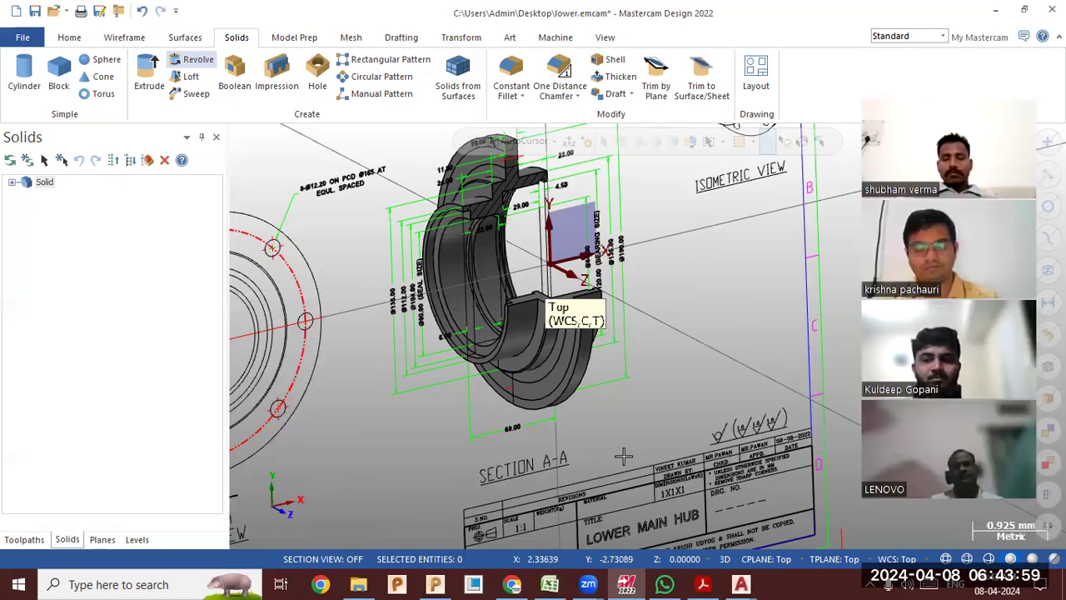
Examine the cutaway hub solid against the section A-A, front and isometric views on the drawing sheet.
{"action": "scroll", "coordinate": [594, 369], "scroll_direction": "down", "scroll_amount": 2}
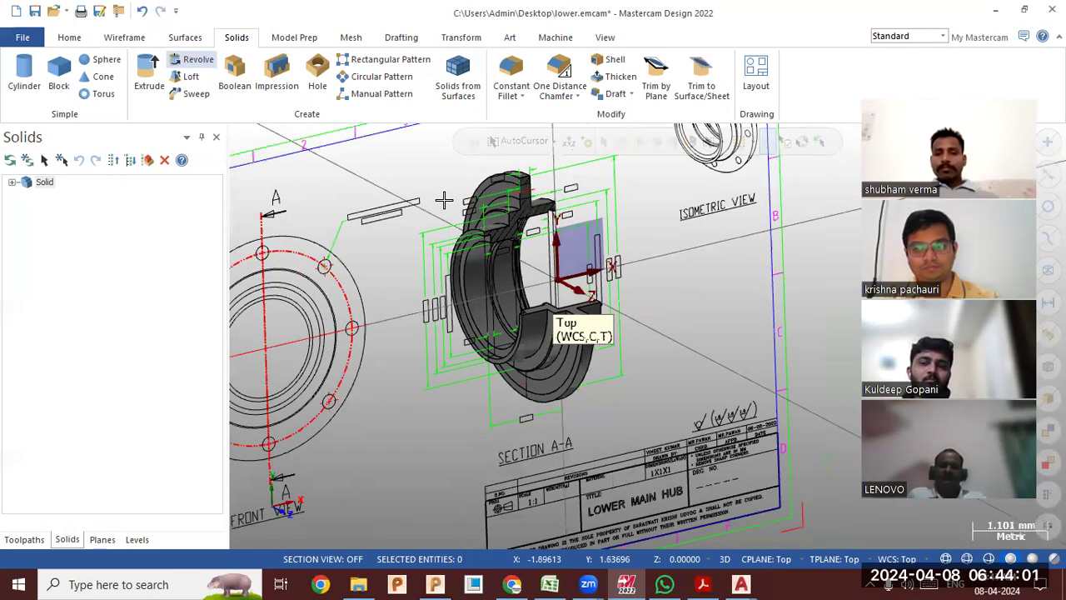
{"action": "scroll", "coordinate": [449, 198], "scroll_direction": "up", "scroll_amount": 2}
{"action": "scroll", "coordinate": [685, 230], "scroll_direction": "down", "scroll_amount": 2}
{"action": "scroll", "coordinate": [673, 298], "scroll_direction": "up", "scroll_amount": 3}
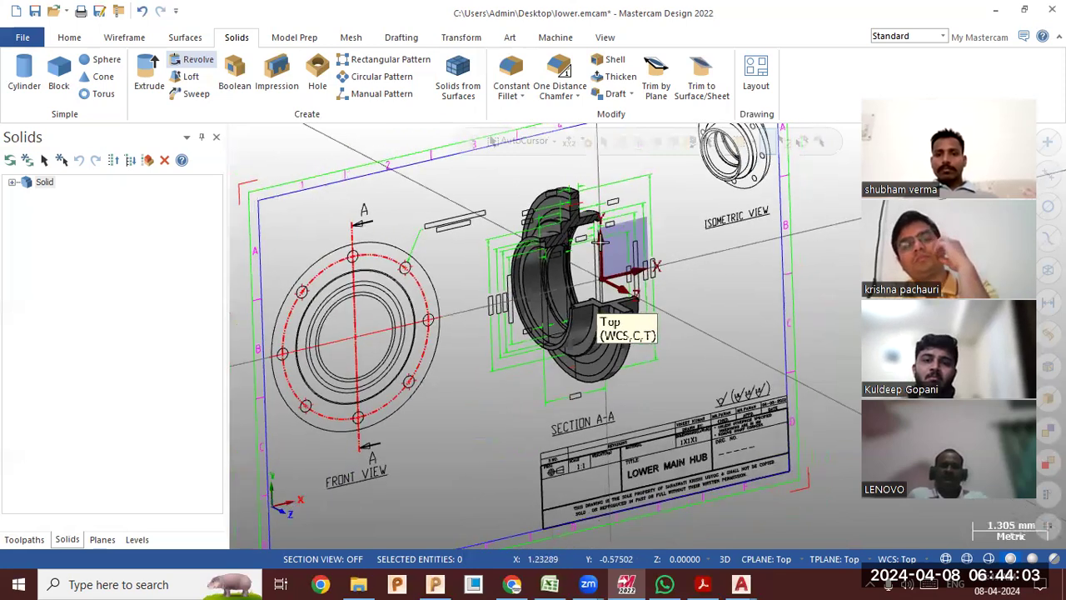
{"action": "scroll", "coordinate": [721, 316], "scroll_direction": "down", "scroll_amount": 4}
{"action": "scroll", "coordinate": [715, 322], "scroll_direction": "up", "scroll_amount": 2}
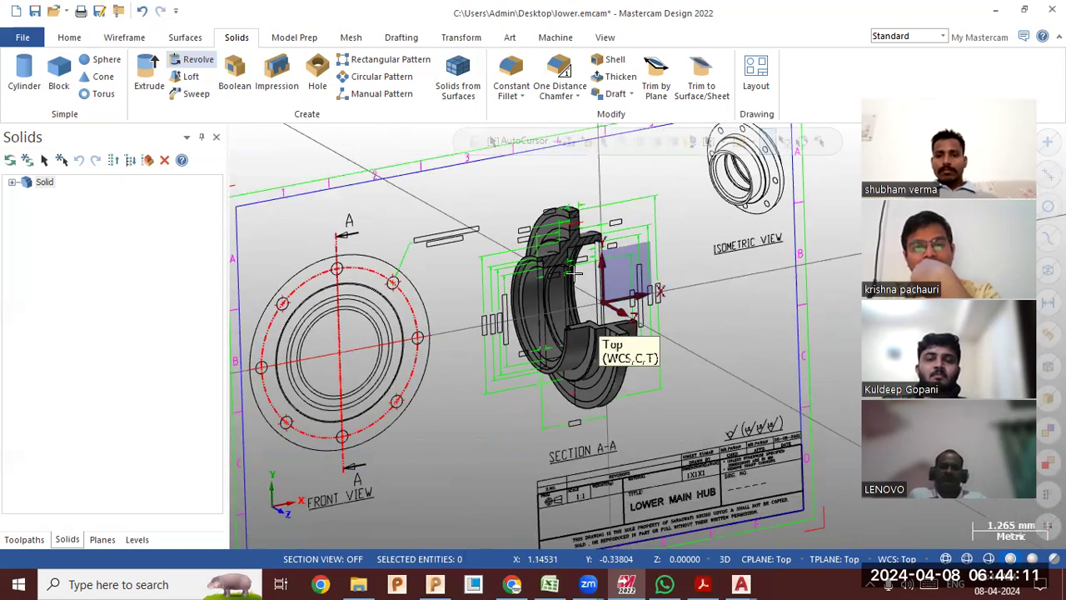
{"action": "scroll", "coordinate": [566, 283], "scroll_direction": "up", "scroll_amount": 2}
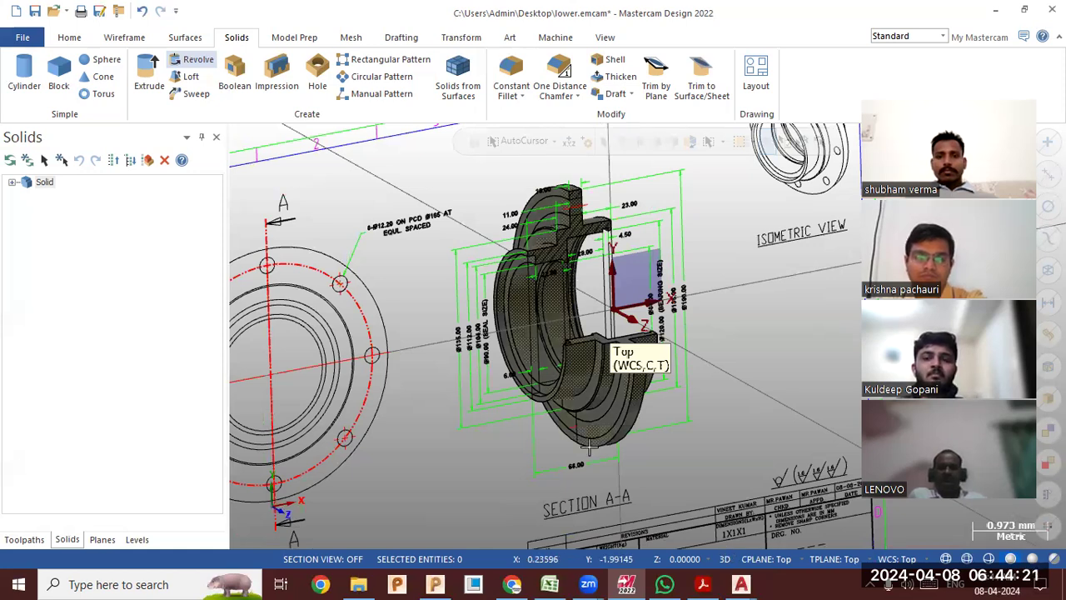
{"action": "scroll", "coordinate": [664, 403], "scroll_direction": "down", "scroll_amount": 1}
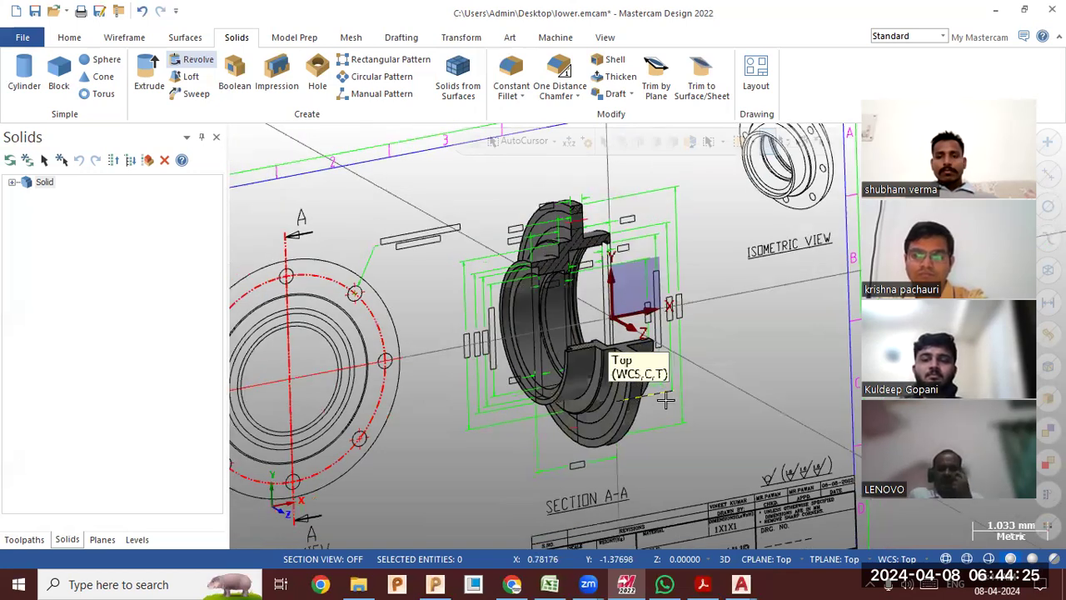
{"action": "scroll", "coordinate": [661, 366], "scroll_direction": "down", "scroll_amount": 1}
{"action": "scroll", "coordinate": [738, 375], "scroll_direction": "down", "scroll_amount": 3}
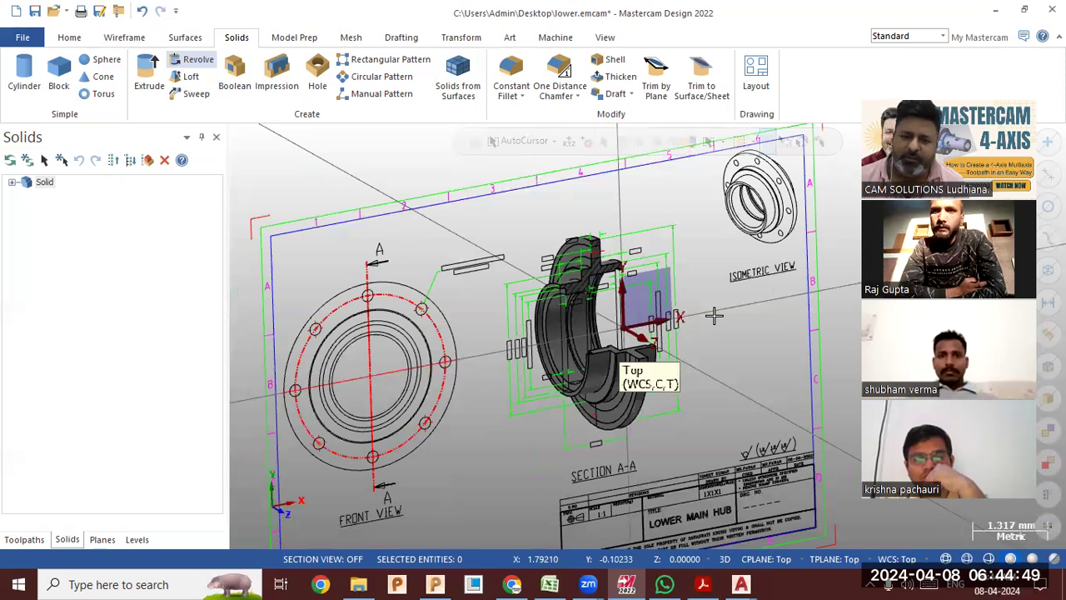
{"action": "scroll", "coordinate": [531, 309], "scroll_direction": "down", "scroll_amount": 3}
Try to add a horizontal dimension across the thickness of the hub's upper flange section.
{"action": "scroll", "coordinate": [559, 316], "scroll_direction": "up", "scroll_amount": 3}
{"action": "scroll", "coordinate": [572, 312], "scroll_direction": "up", "scroll_amount": 2}
{"action": "scroll", "coordinate": [614, 219], "scroll_direction": "up", "scroll_amount": 8}
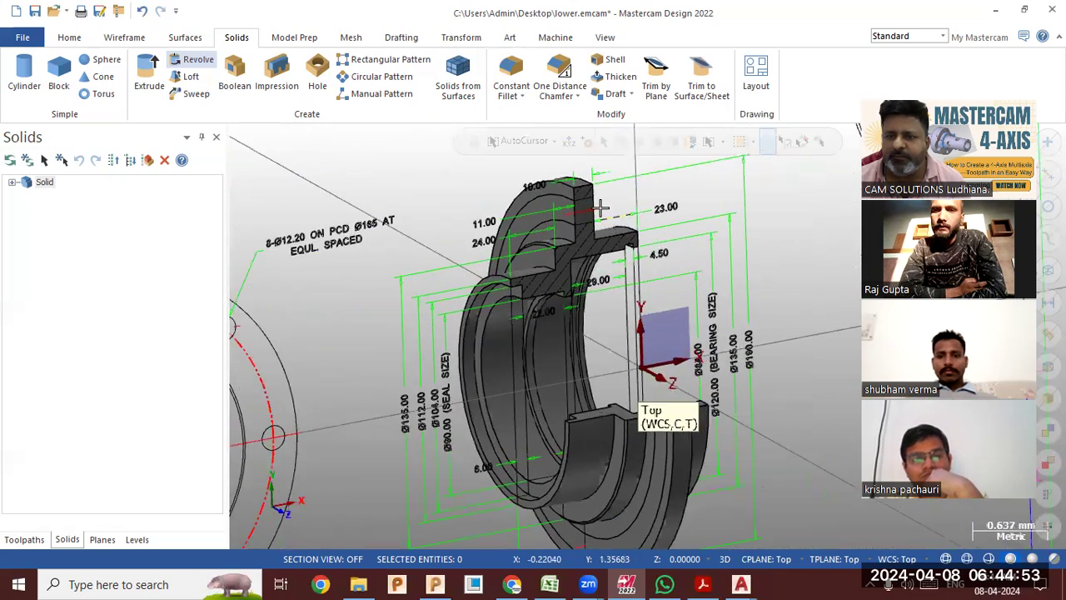
{"action": "scroll", "coordinate": [571, 159], "scroll_direction": "up", "scroll_amount": 2}
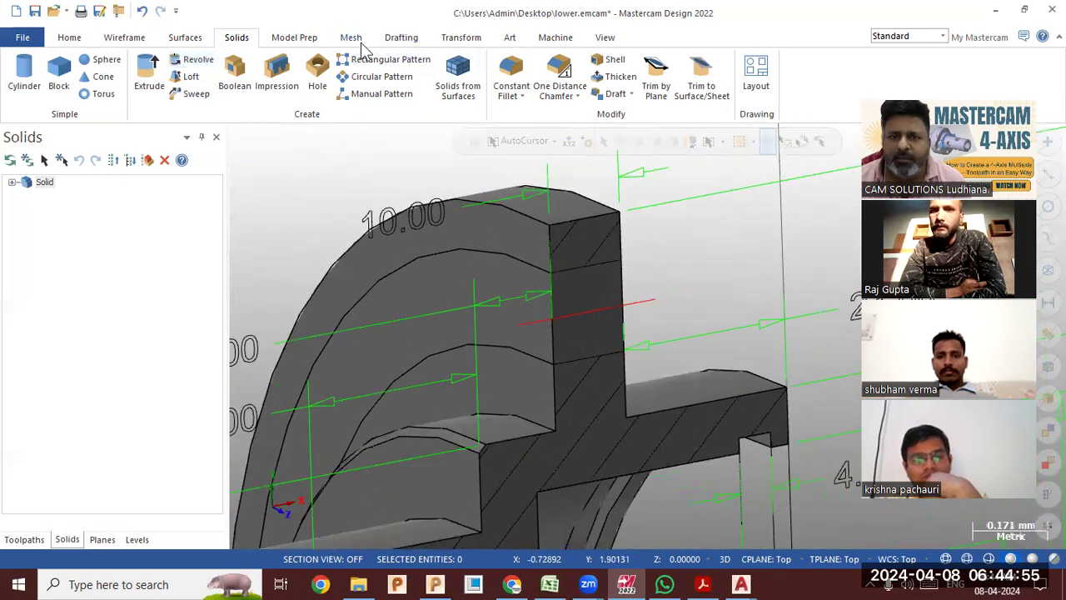
{"action": "left_click", "coordinate": [402, 38]}
{"action": "left_click", "coordinate": [85, 59]}
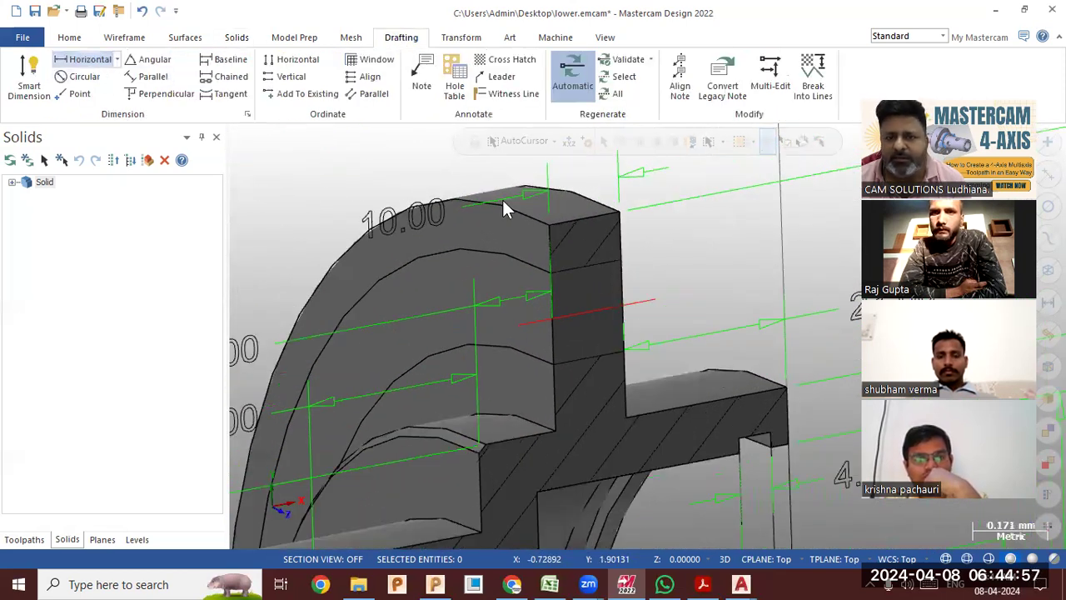
{"action": "left_click", "coordinate": [580, 193]}
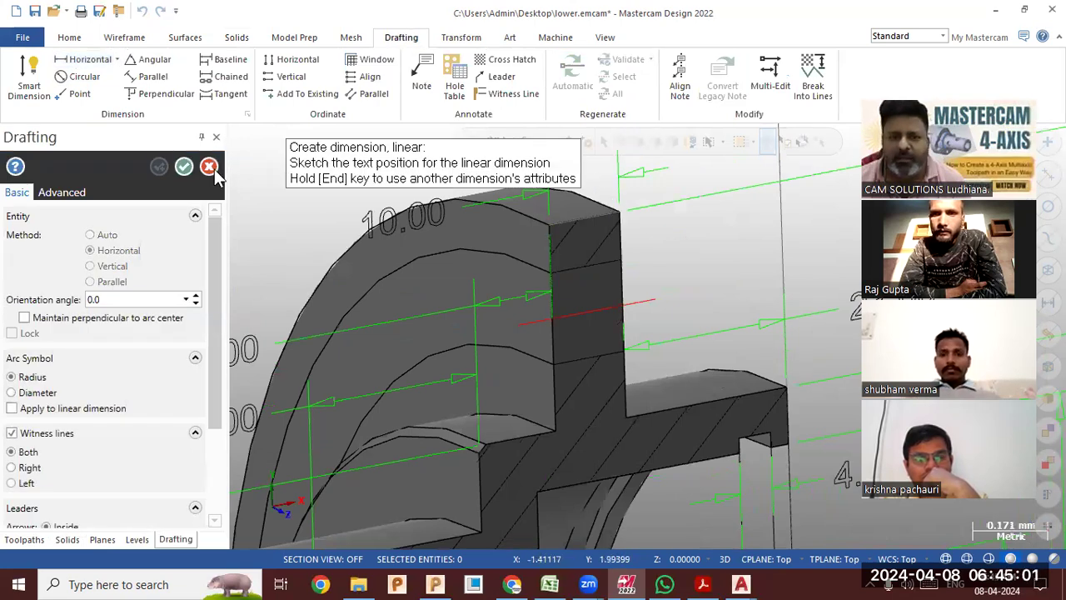
{"action": "left_click", "coordinate": [117, 60]}
{"action": "left_click", "coordinate": [116, 82]}
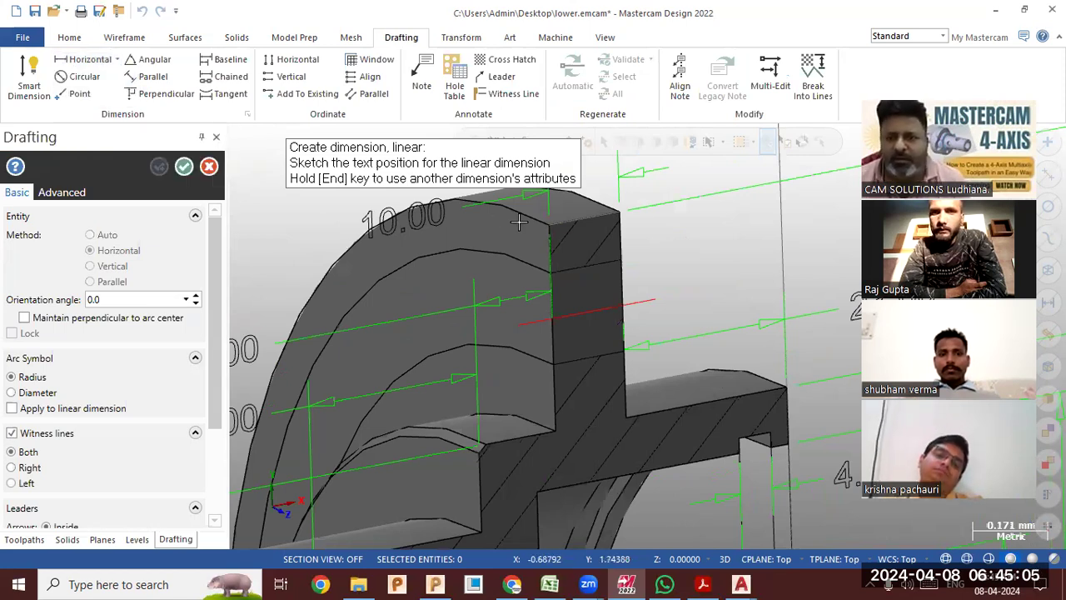
{"action": "left_click", "coordinate": [550, 228]}
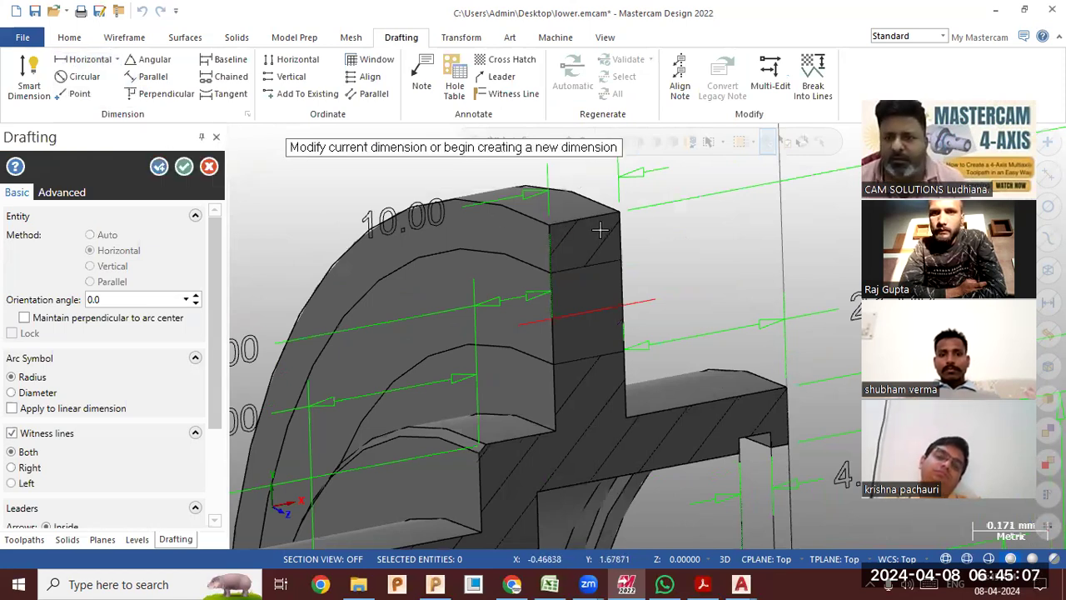
{"action": "left_click", "coordinate": [621, 218]}
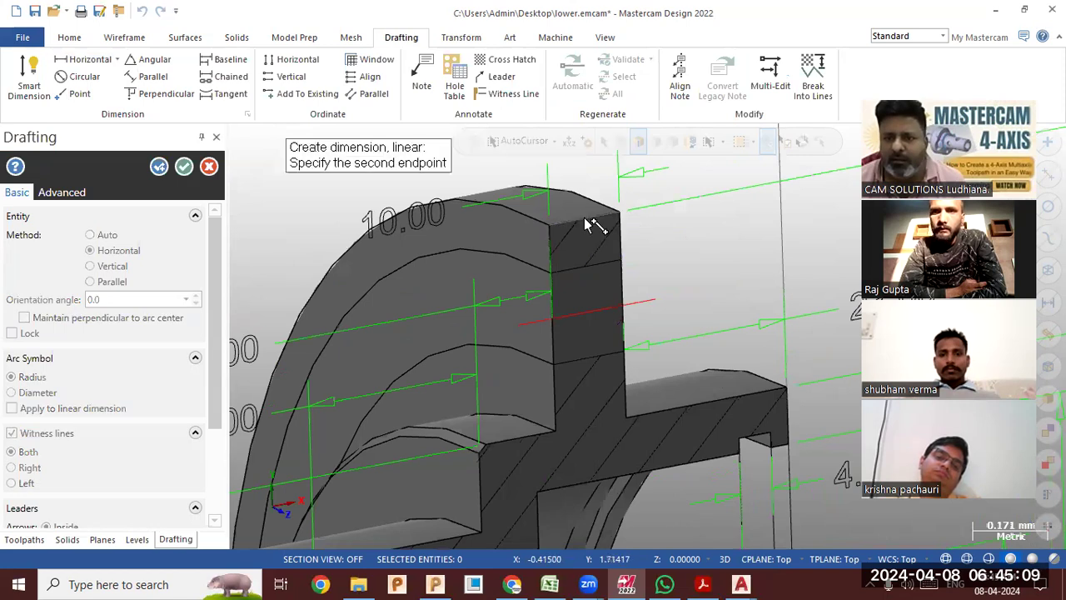
{"action": "left_click", "coordinate": [547, 233]}
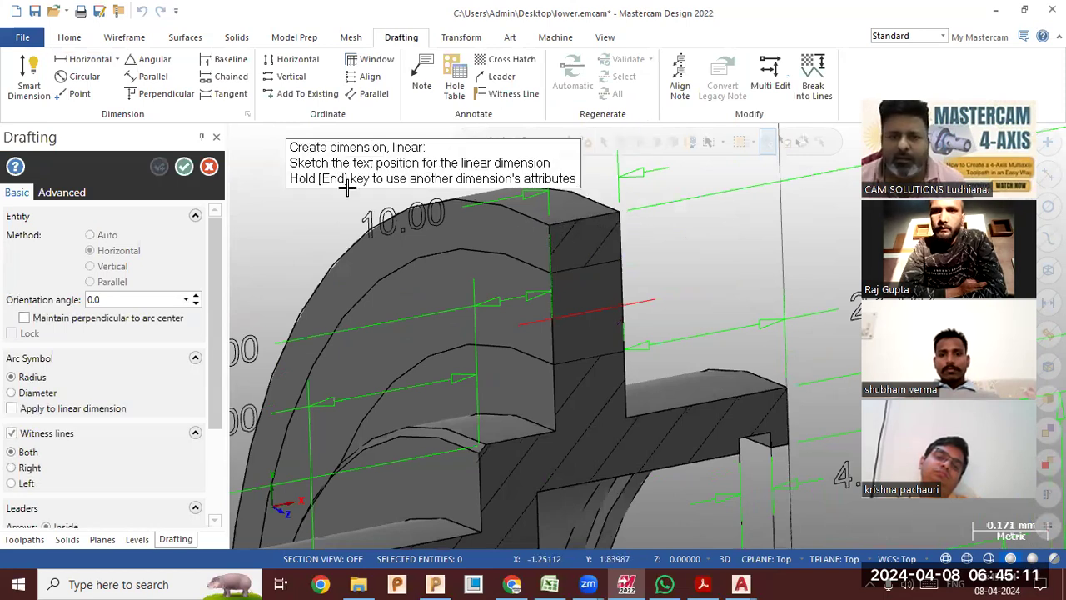
{"action": "scroll", "coordinate": [557, 355], "scroll_direction": "down", "scroll_amount": 1}
{"action": "scroll", "coordinate": [594, 284], "scroll_direction": "down", "scroll_amount": 2}
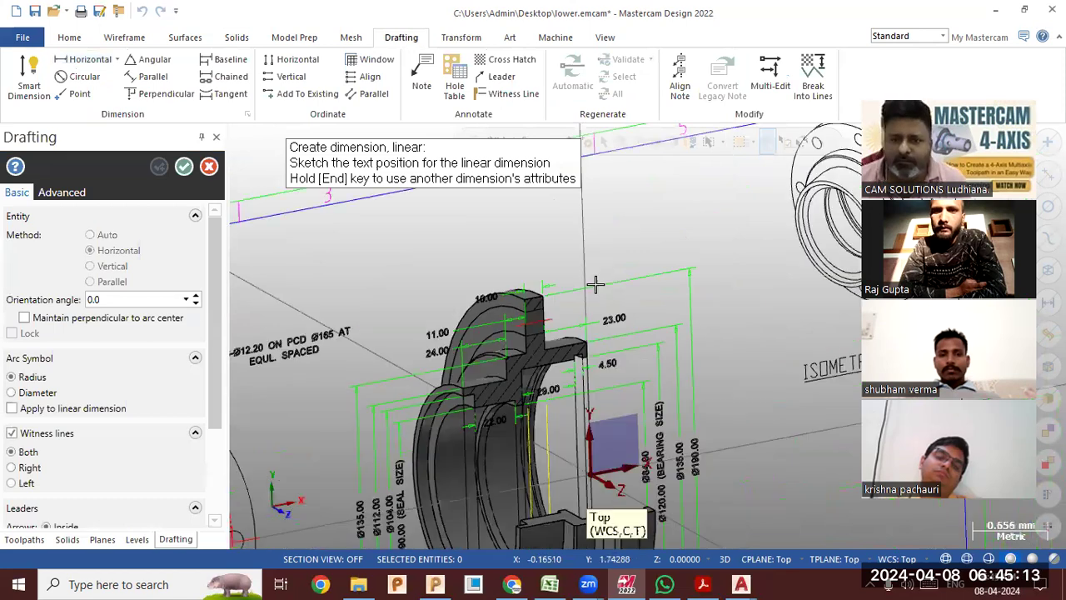
{"action": "scroll", "coordinate": [582, 290], "scroll_direction": "down", "scroll_amount": 1}
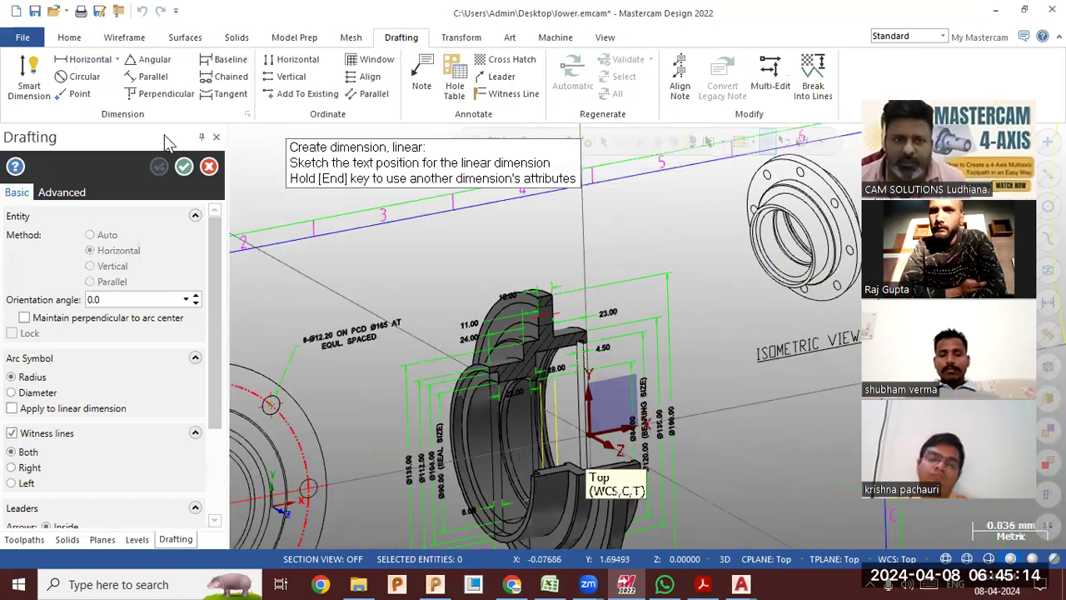
Try to place a circular diameter dimension on the hub, then cancel the dimensioning command.
{"action": "left_click", "coordinate": [84, 76]}
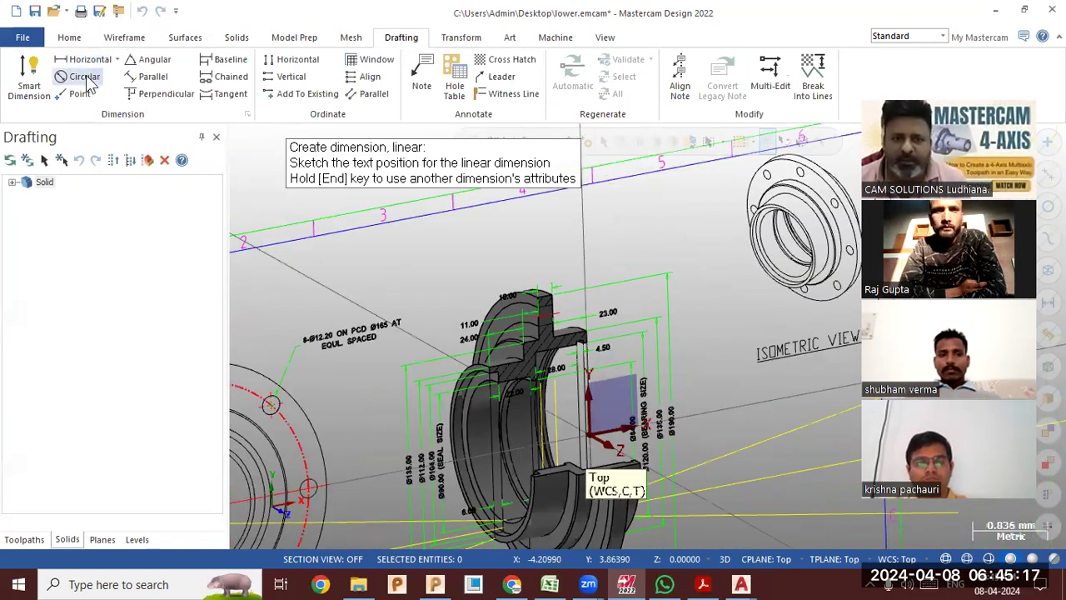
{"action": "left_click", "coordinate": [457, 344]}
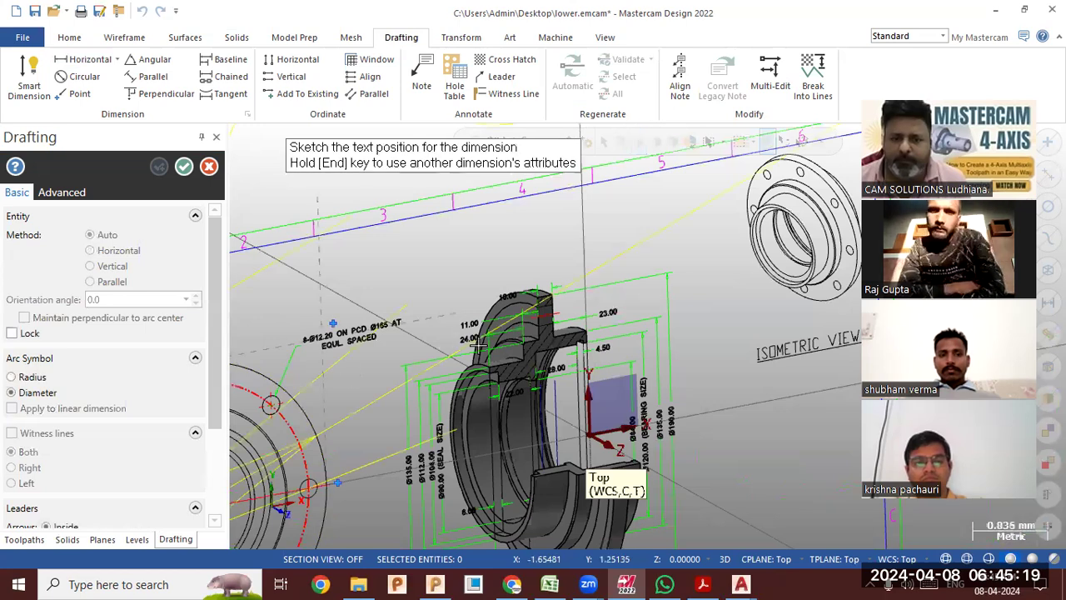
{"action": "scroll", "coordinate": [479, 344], "scroll_direction": "down", "scroll_amount": 5}
{"action": "scroll", "coordinate": [500, 341], "scroll_direction": "down", "scroll_amount": 2}
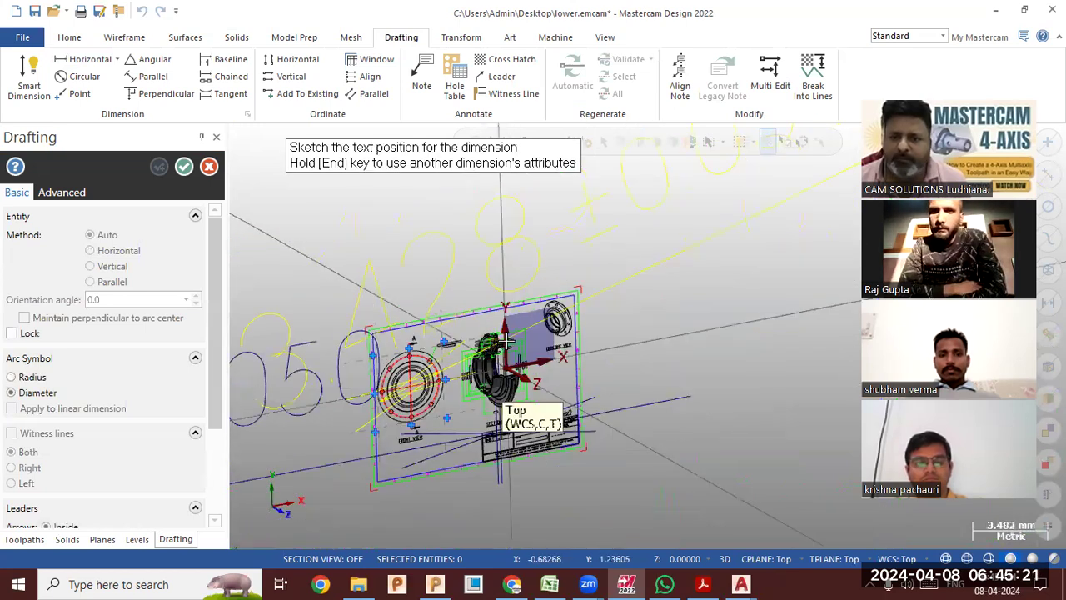
{"action": "scroll", "coordinate": [525, 335], "scroll_direction": "down", "scroll_amount": 2}
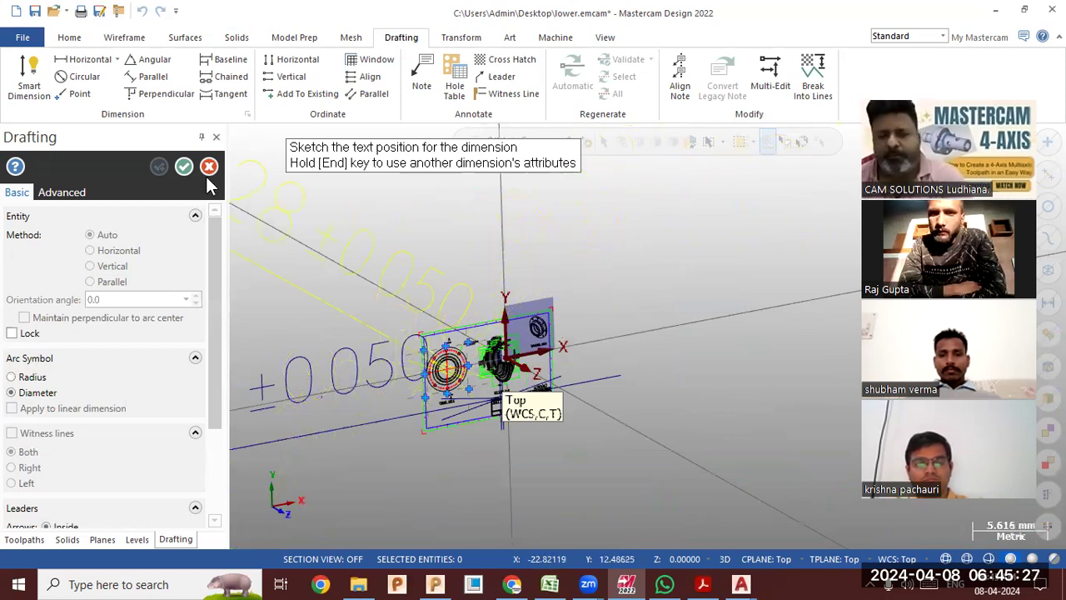
{"action": "key", "text": "Escape"}
Delete the stray oversized dimension lying across the drawing sheet.
{"action": "scroll", "coordinate": [540, 341], "scroll_direction": "up", "scroll_amount": 2}
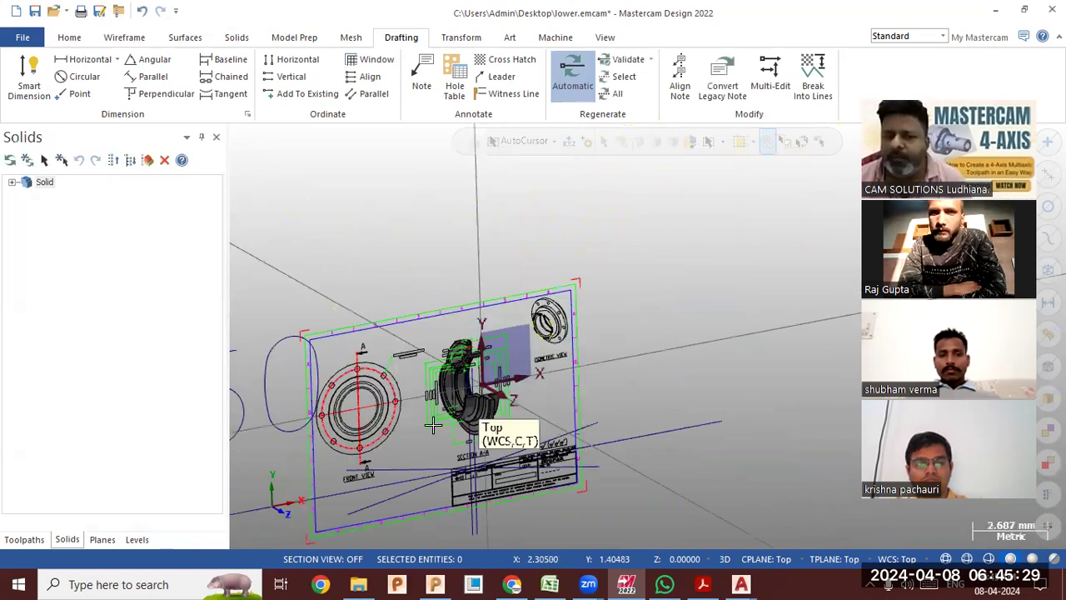
{"action": "scroll", "coordinate": [476, 376], "scroll_direction": "up", "scroll_amount": 1}
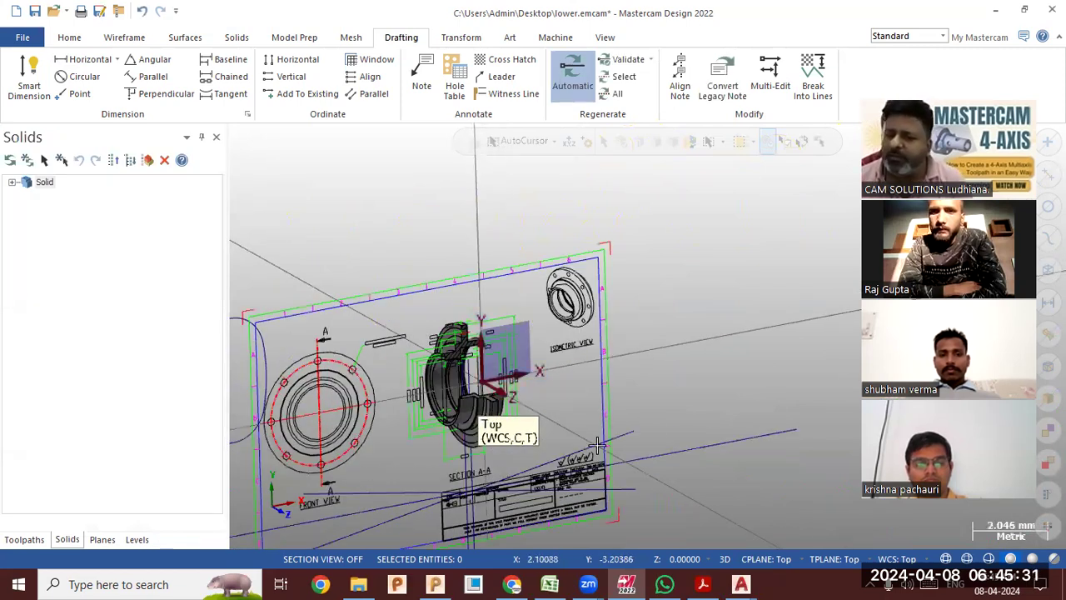
{"action": "left_click", "coordinate": [702, 442]}
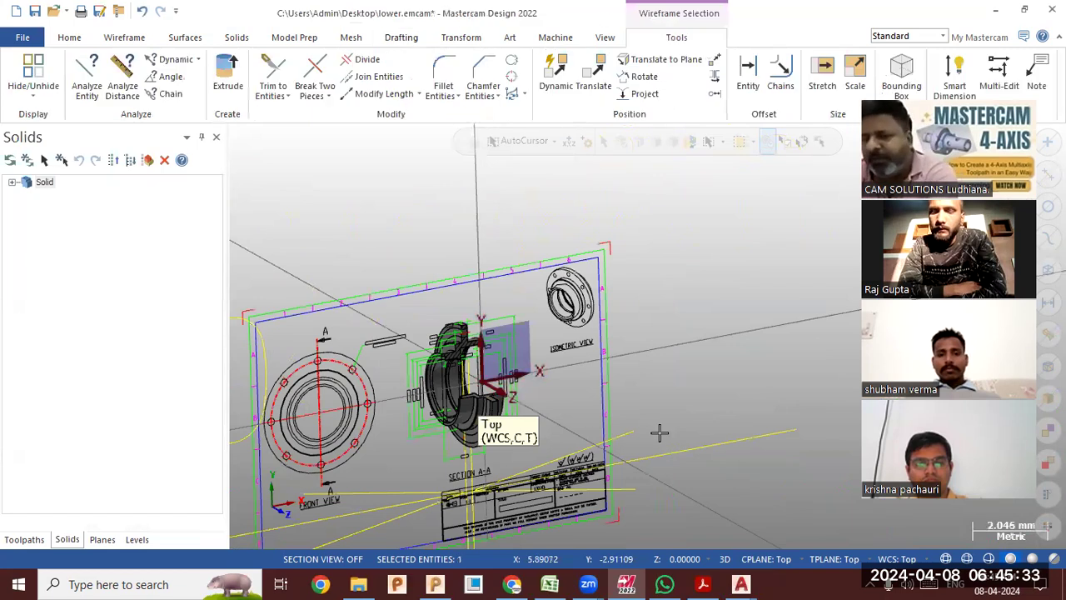
{"action": "key", "text": "Delete"}
{"action": "scroll", "coordinate": [591, 395], "scroll_direction": "down", "scroll_amount": 2}
{"action": "scroll", "coordinate": [404, 439], "scroll_direction": "up", "scroll_amount": 1}
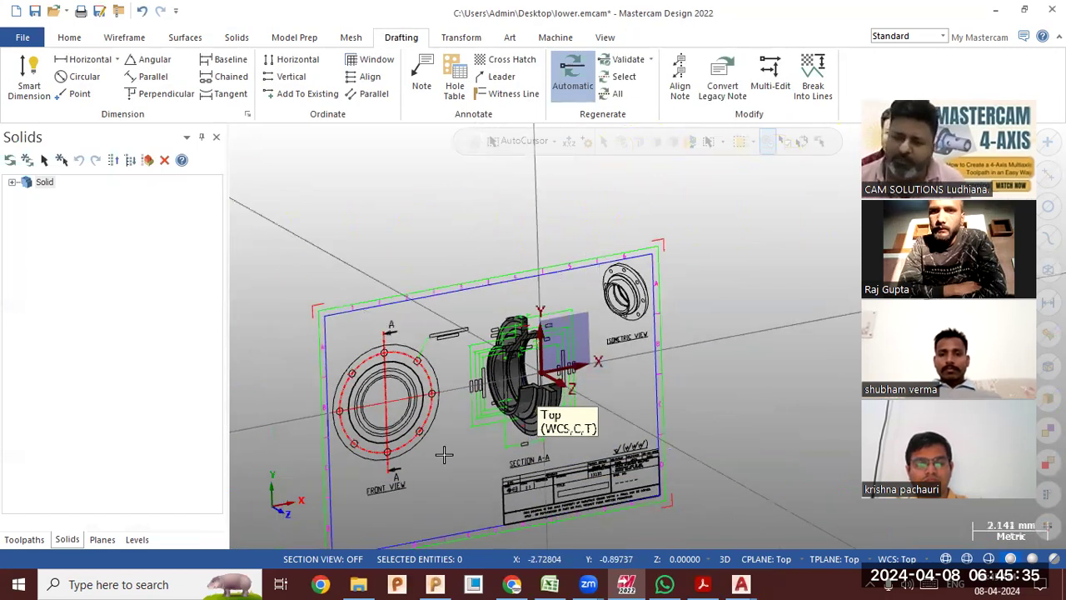
{"action": "scroll", "coordinate": [706, 342], "scroll_direction": "up", "scroll_amount": 2}
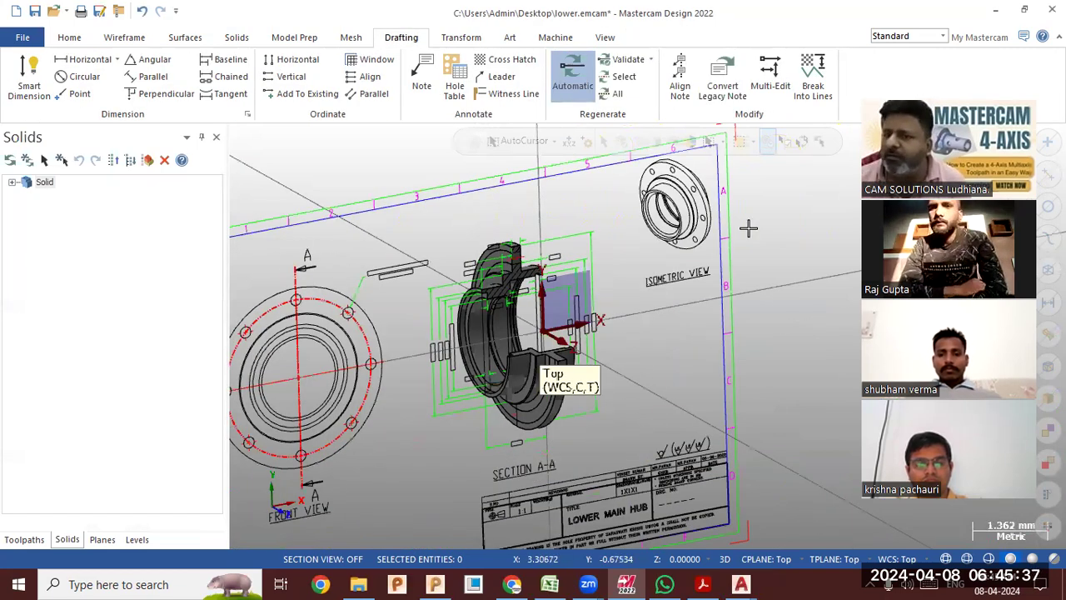
{"action": "scroll", "coordinate": [769, 319], "scroll_direction": "down", "scroll_amount": 2}
{"action": "scroll", "coordinate": [823, 459], "scroll_direction": "up", "scroll_amount": 1}
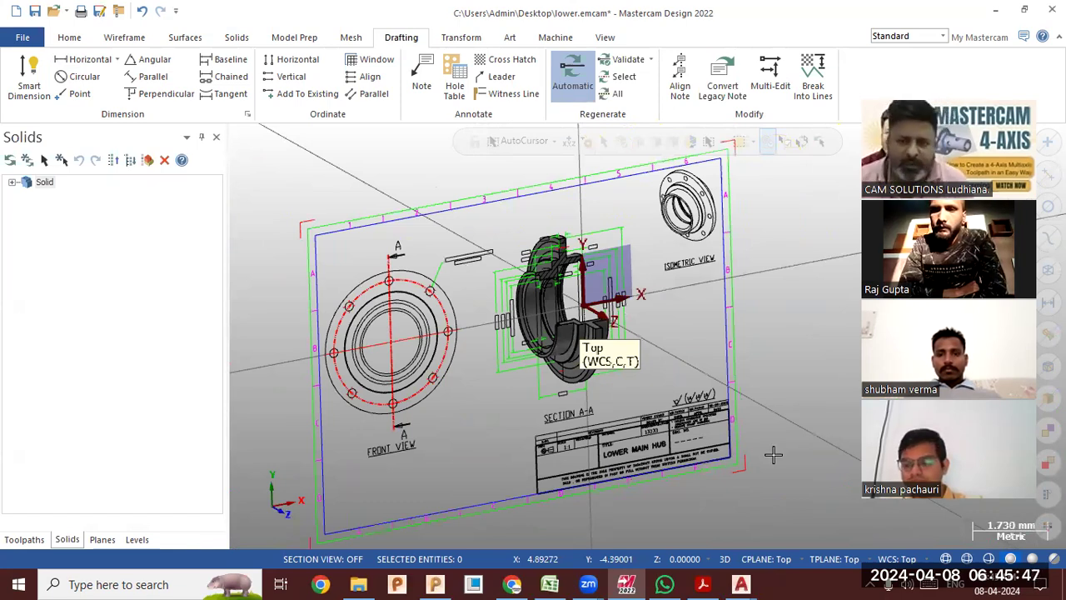
{"action": "scroll", "coordinate": [575, 487], "scroll_direction": "up", "scroll_amount": 1}
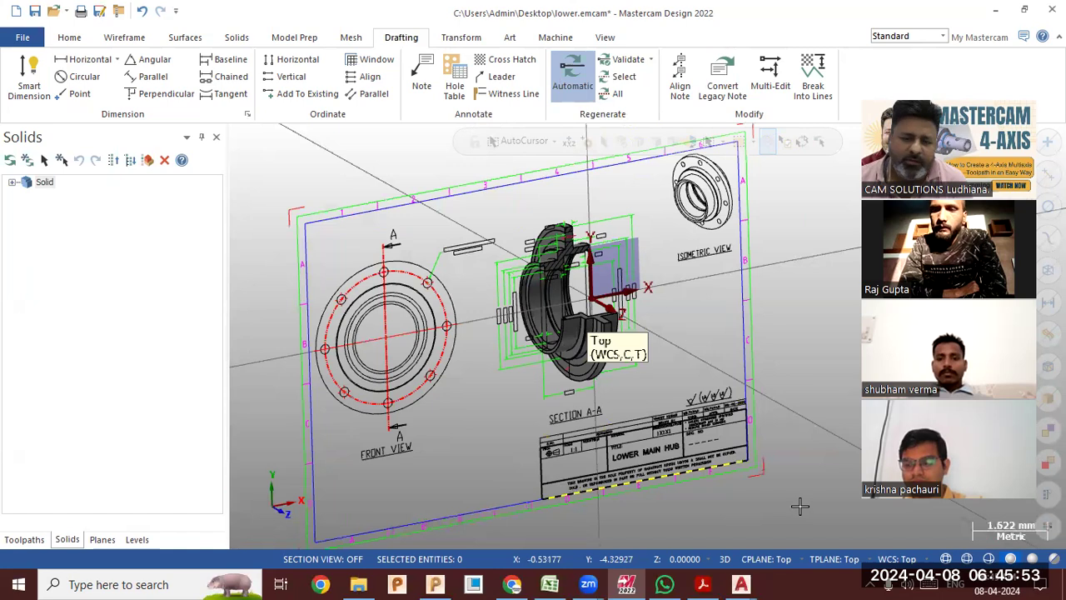
{"action": "scroll", "coordinate": [791, 395], "scroll_direction": "up", "scroll_amount": 1}
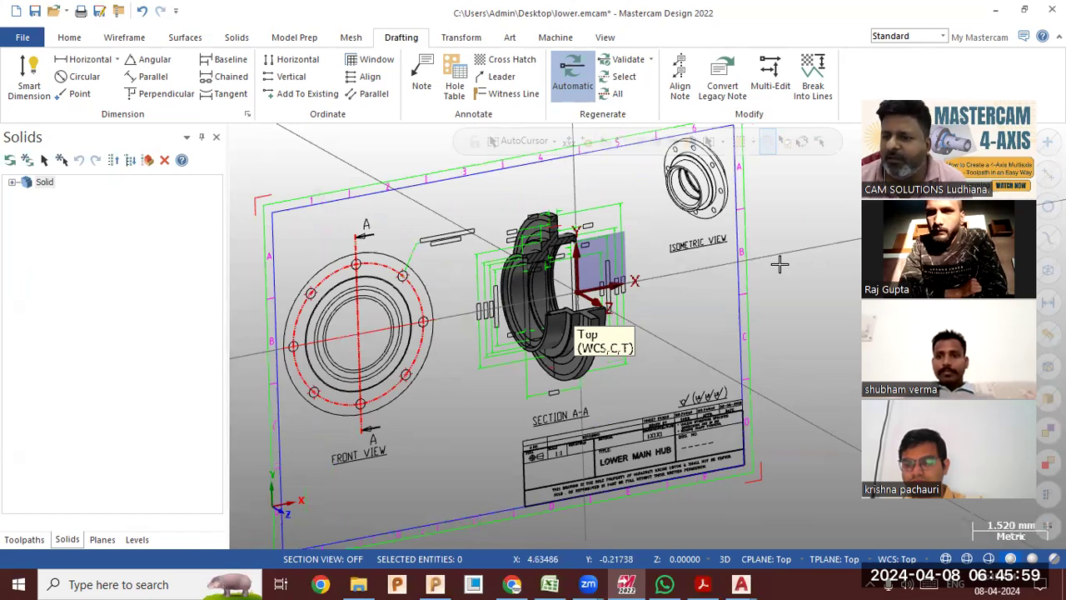
{"action": "scroll", "coordinate": [806, 179], "scroll_direction": "up", "scroll_amount": 1}
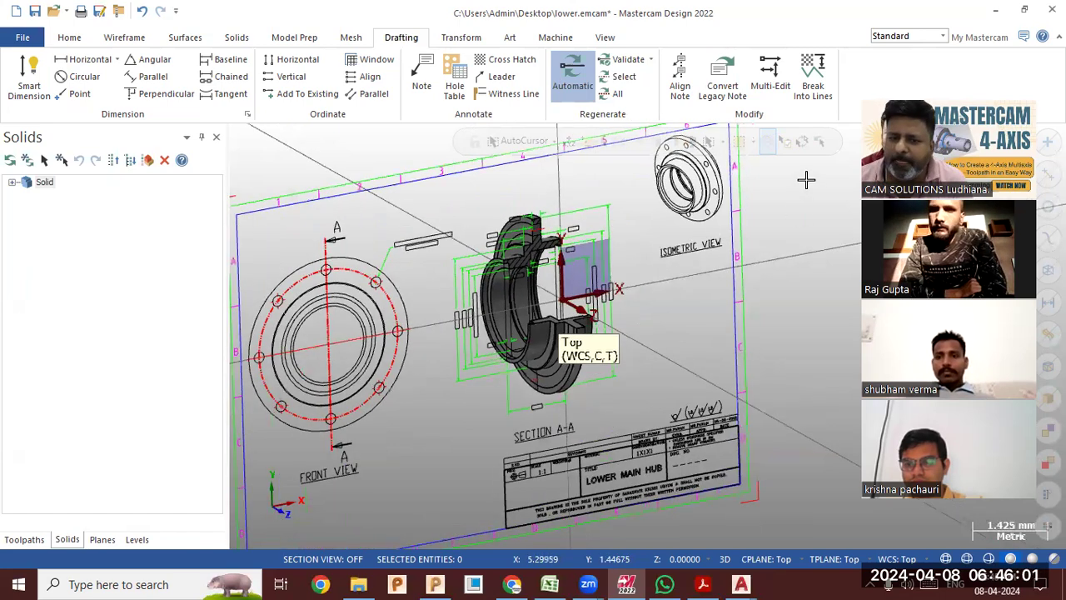